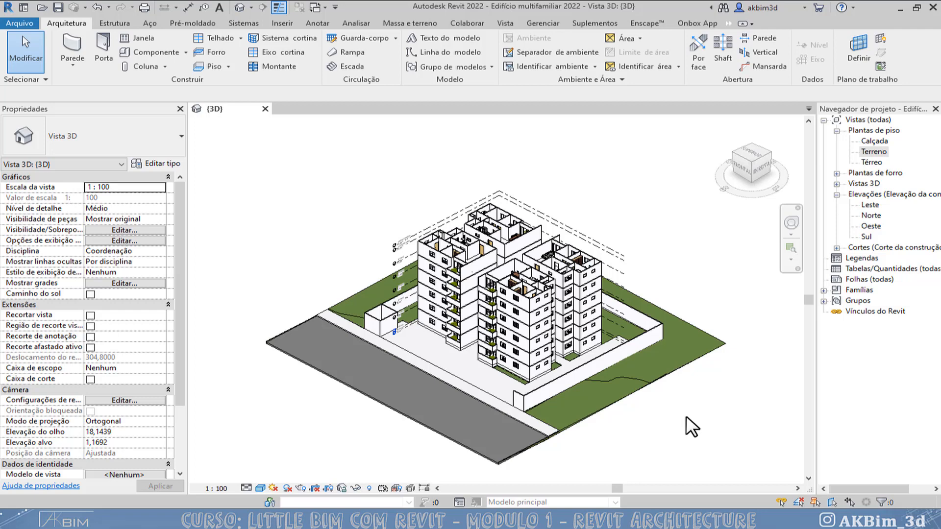
# Open the Térreo floor plan view.
pyautogui.click(872, 162)
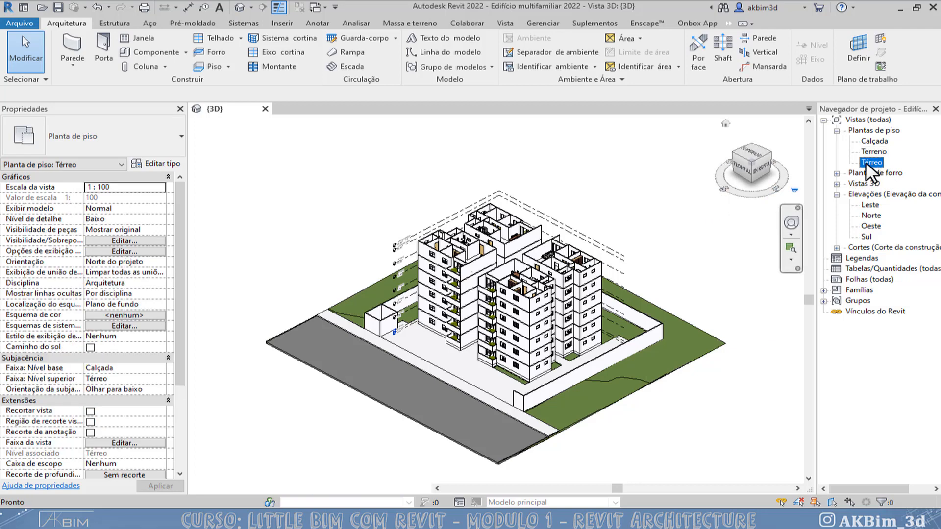
pyautogui.doubleClick(872, 163)
pyautogui.scroll(4, 333, 279)
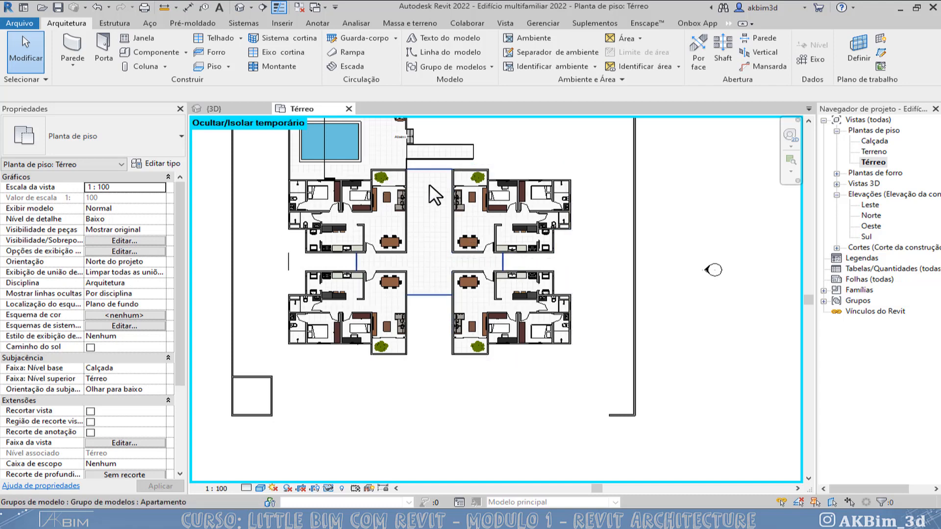
# Examine the short stair and the adjoining sloped floor beside the pool, including that floor's properties, and the apartments' central corridor.
pyautogui.scroll(4, 403, 144)
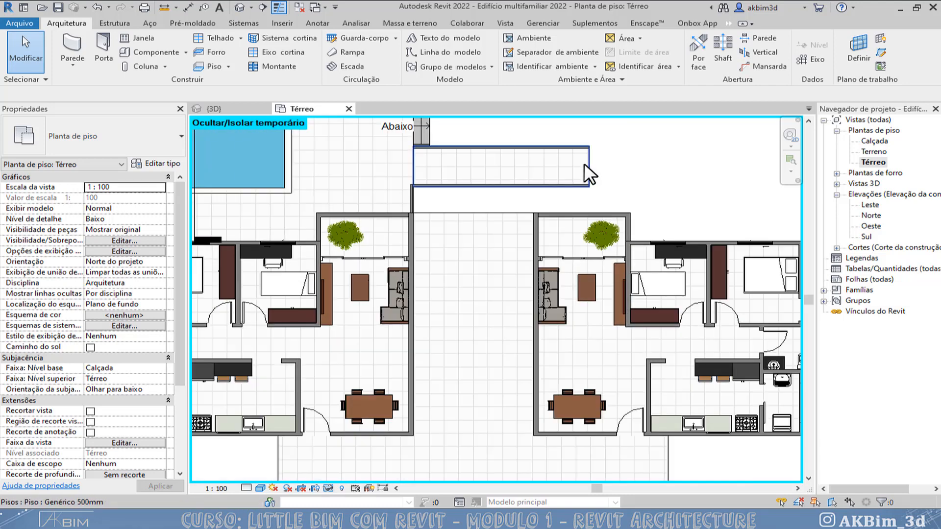
pyautogui.moveTo(490, 184); pyautogui.dragTo(516, 244, button='middle')
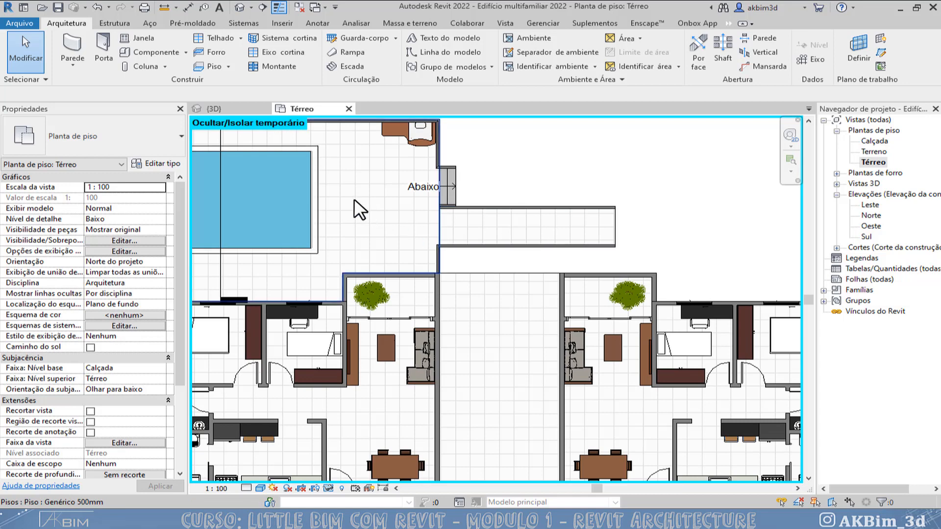
pyautogui.scroll(4, 443, 186)
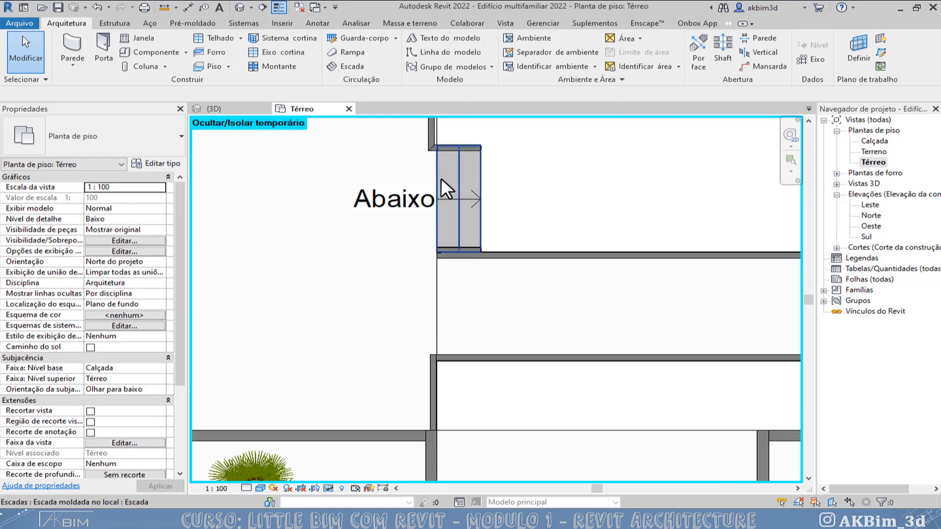
pyautogui.scroll(-3, 477, 172)
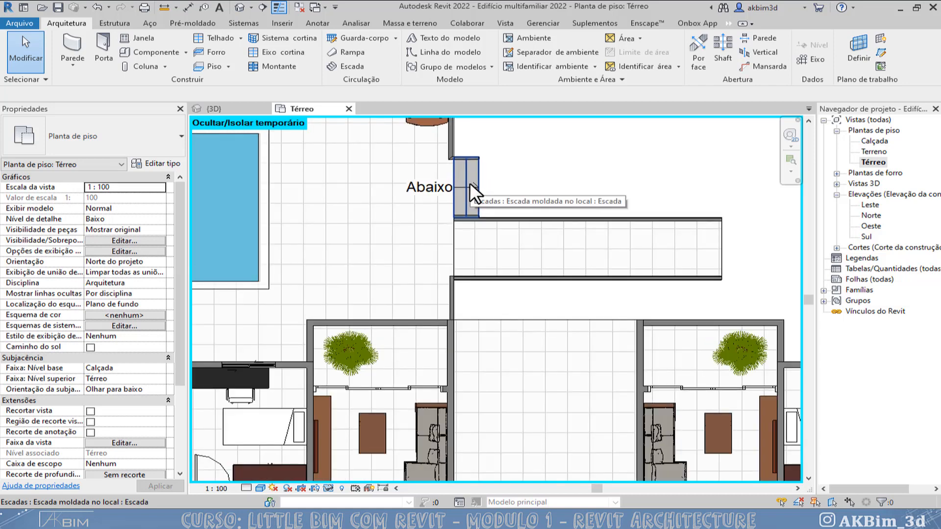
pyautogui.scroll(2, 473, 189)
pyautogui.scroll(1, 471, 181)
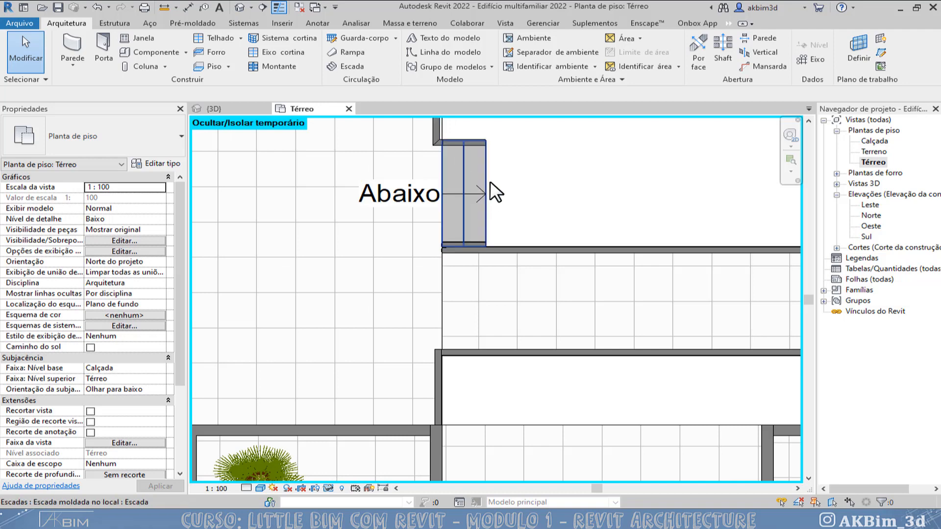
pyautogui.scroll(-3, 436, 189)
pyautogui.click(656, 264)
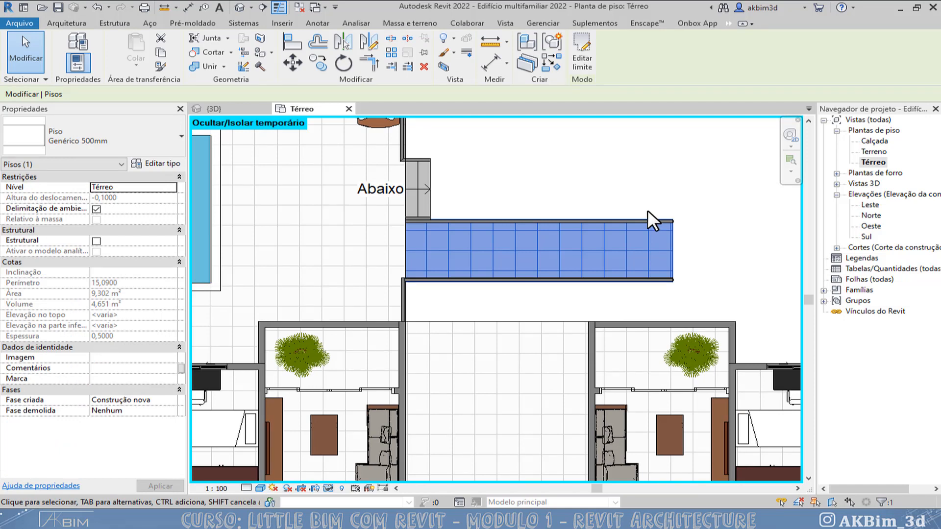
pyautogui.scroll(-5, 617, 216)
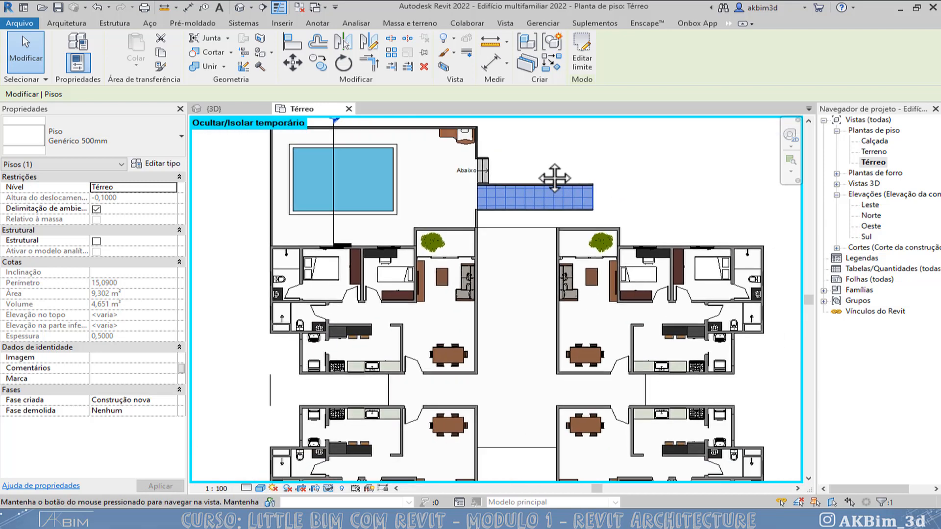
pyautogui.scroll(4, 542, 176)
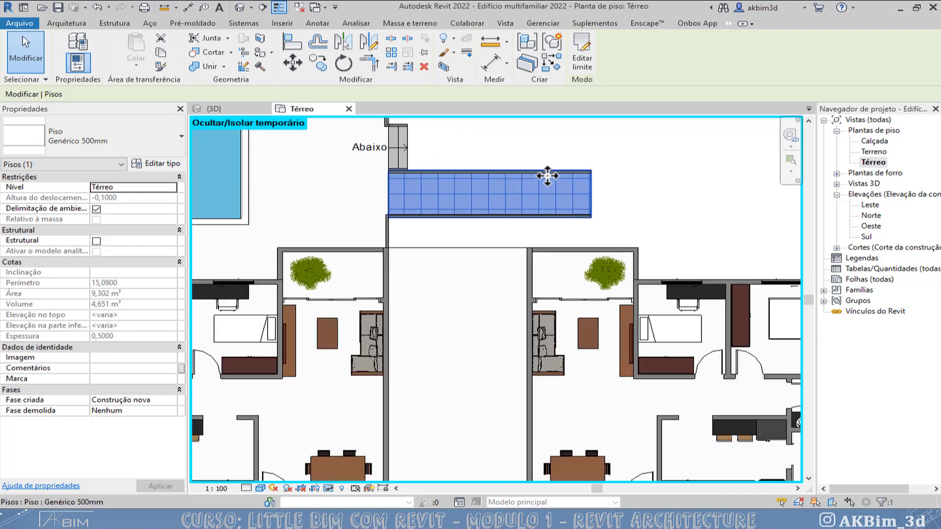
pyautogui.scroll(-3, 570, 188)
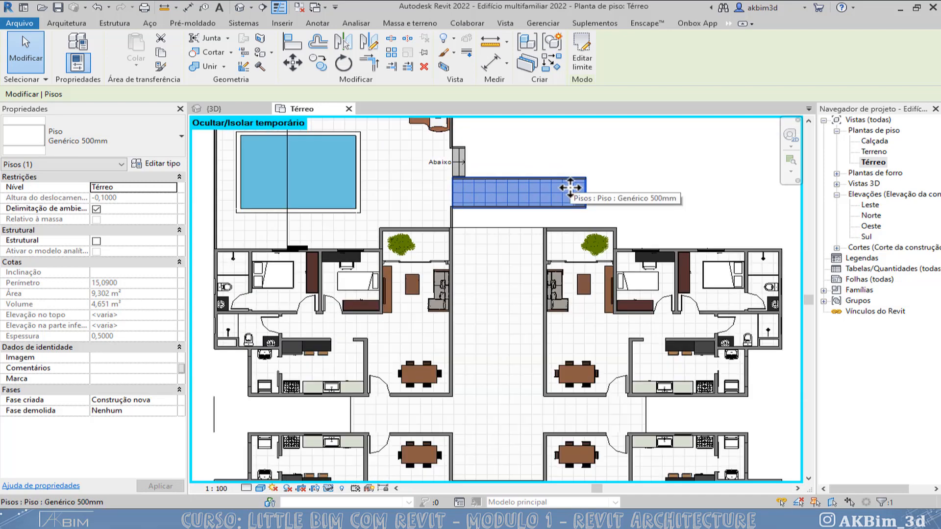
pyautogui.scroll(-3, 576, 268)
pyautogui.moveTo(575, 268); pyautogui.dragTo(491, 180, button='middle')
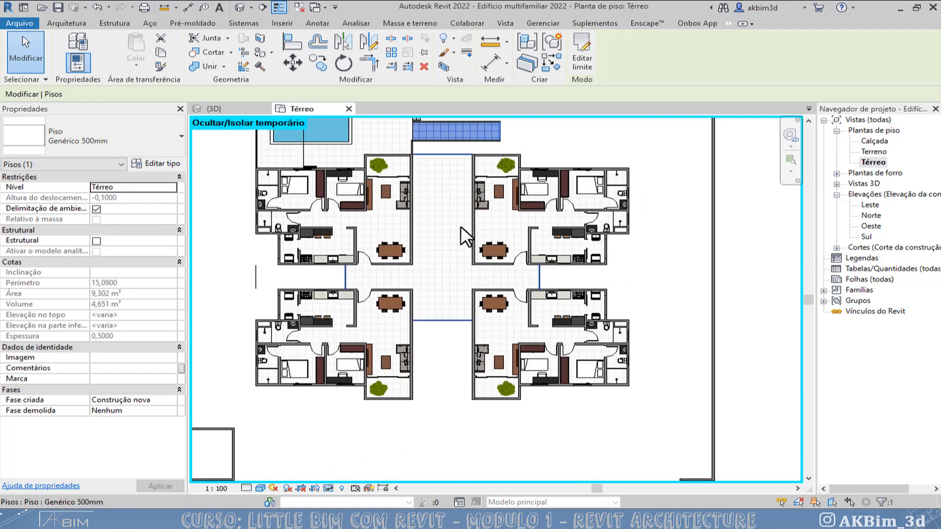
# Deselect the floor, start a new Ramp on the Térreo plan and open the ramp's type properties.
pyautogui.click(66, 23)
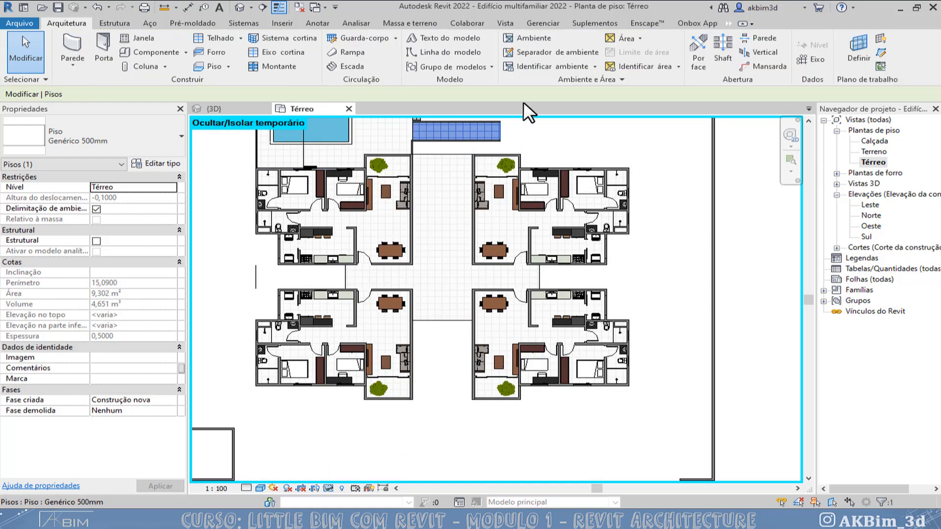
pyautogui.press('Escape')
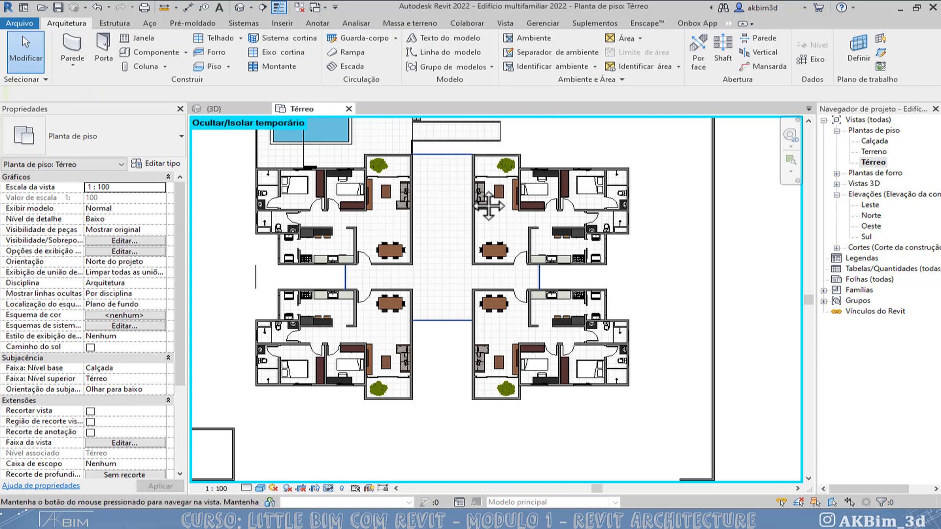
pyautogui.moveTo(486, 206); pyautogui.dragTo(525, 252, button='middle')
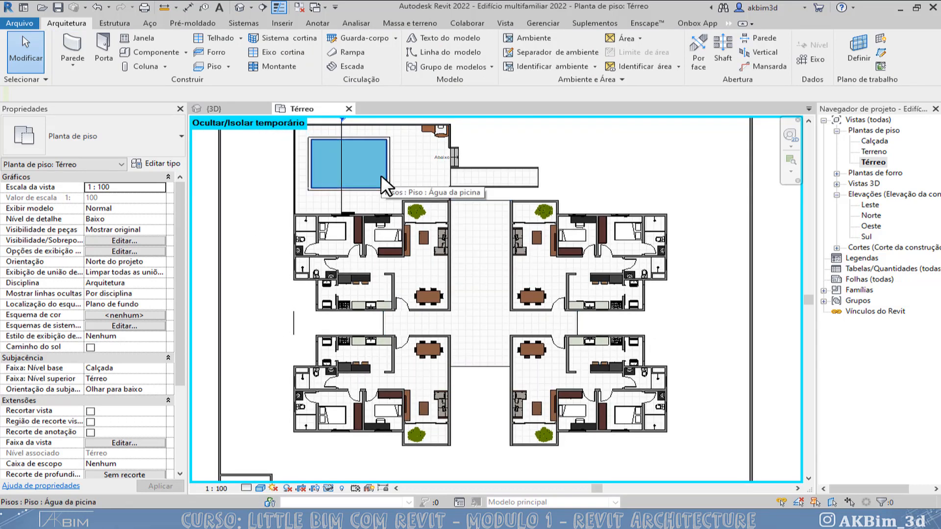
pyautogui.click(351, 52)
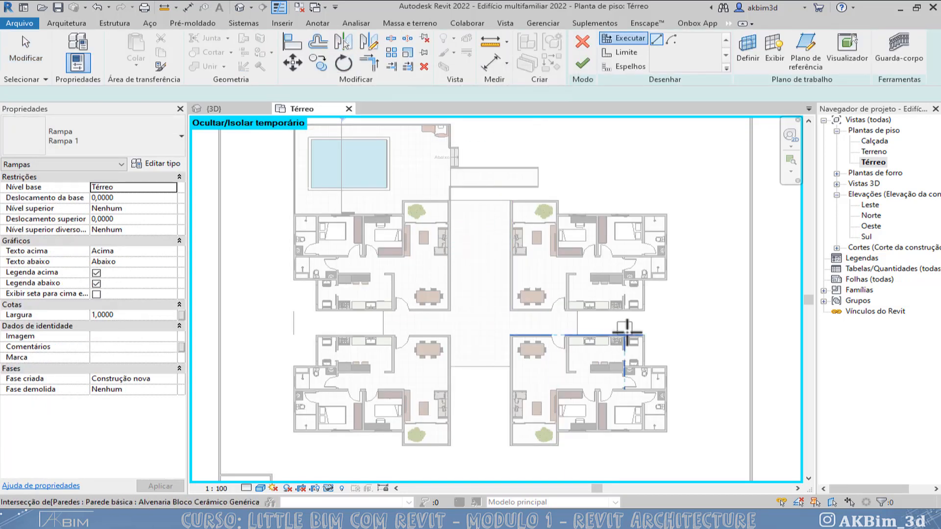
pyautogui.scroll(5, 321, 336)
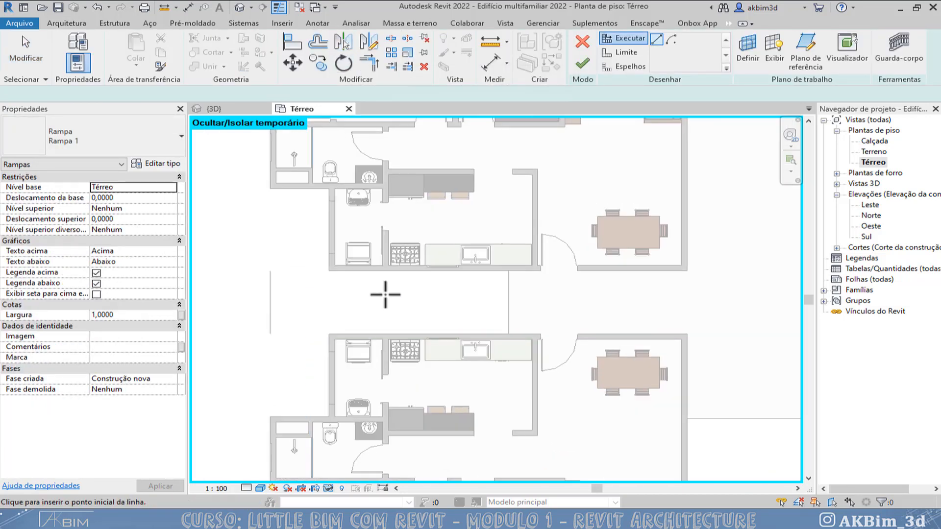
pyautogui.scroll(-5, 275, 285)
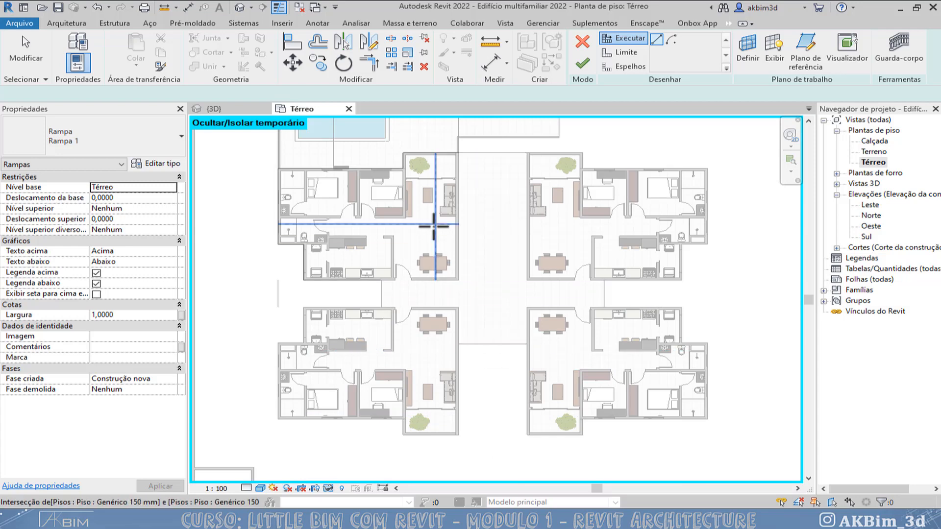
pyautogui.scroll(4, 319, 298)
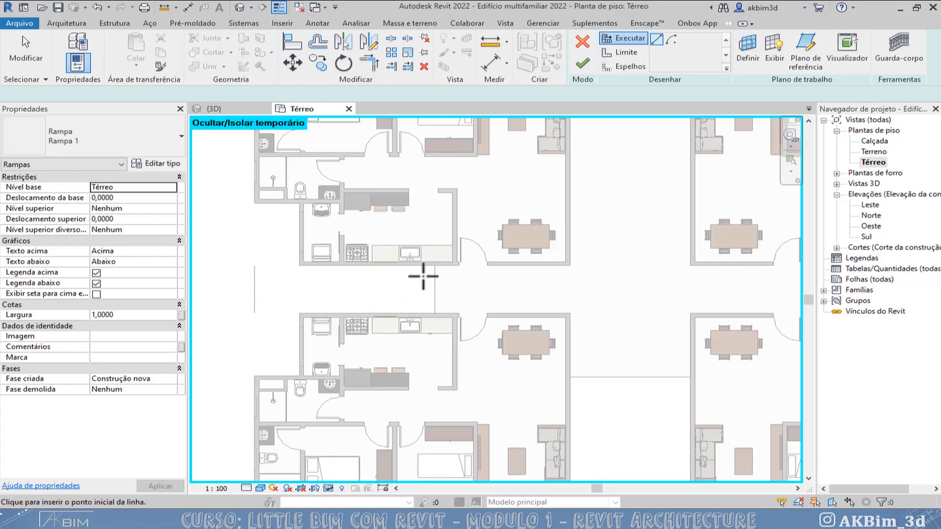
pyautogui.click(162, 166)
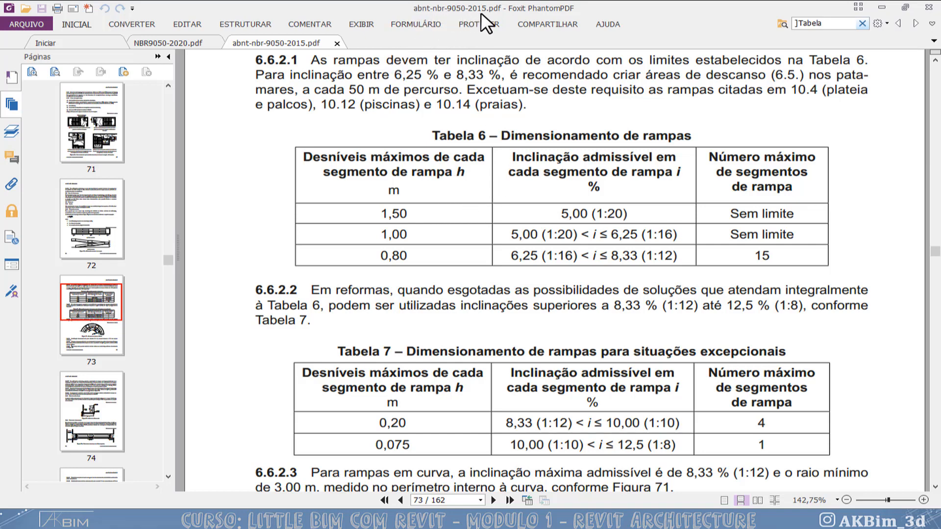
# Consult the ramp sizing section in NBR9050-2020.pdf, then the corresponding tables in abnt-nbr-9050-2015.pdf.
pyautogui.click(172, 44)
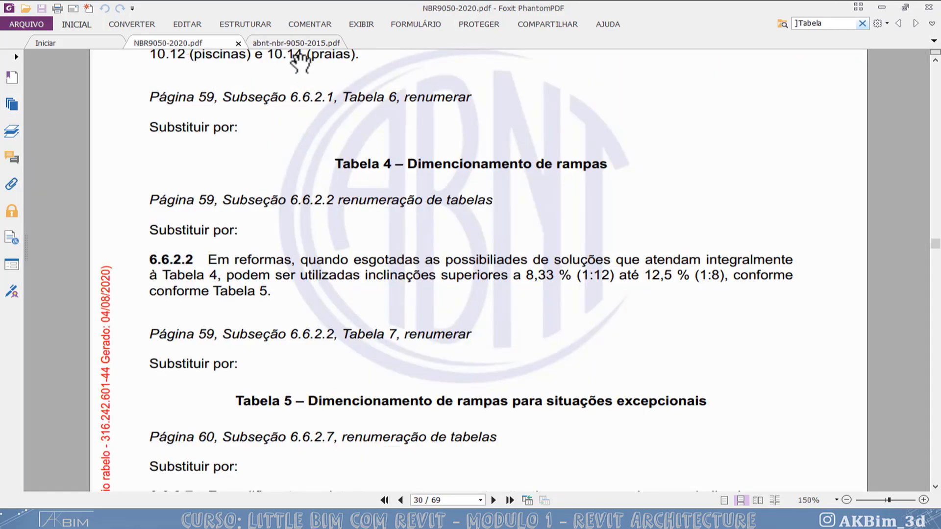
pyautogui.click(297, 43)
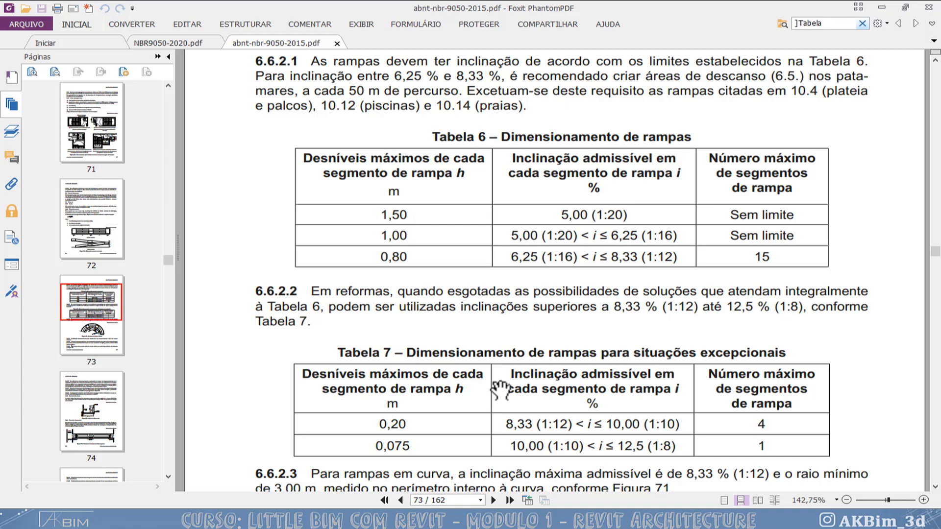
# Switch to Desenho1 in AutoCAD and examine the longer ramp profile and the dimension at its high end.
pyautogui.click(321, 520)
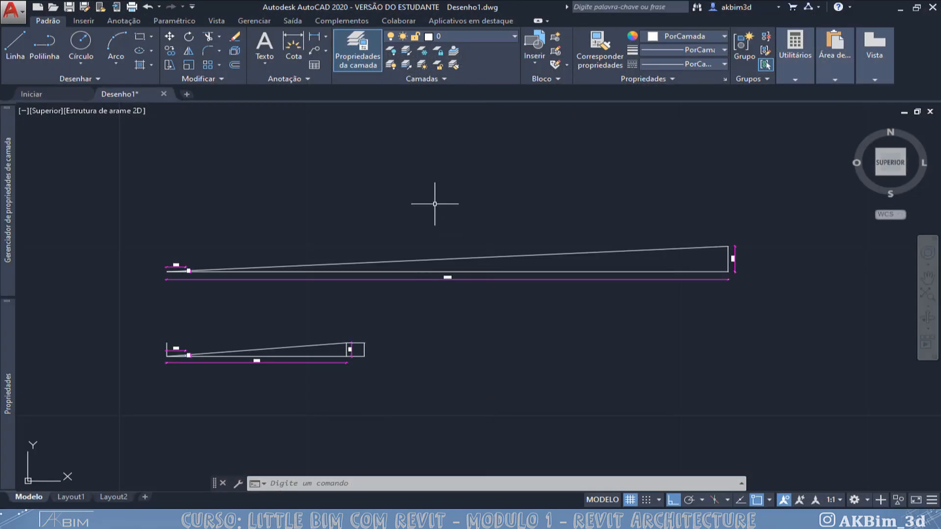
pyautogui.scroll(2, 375, 238)
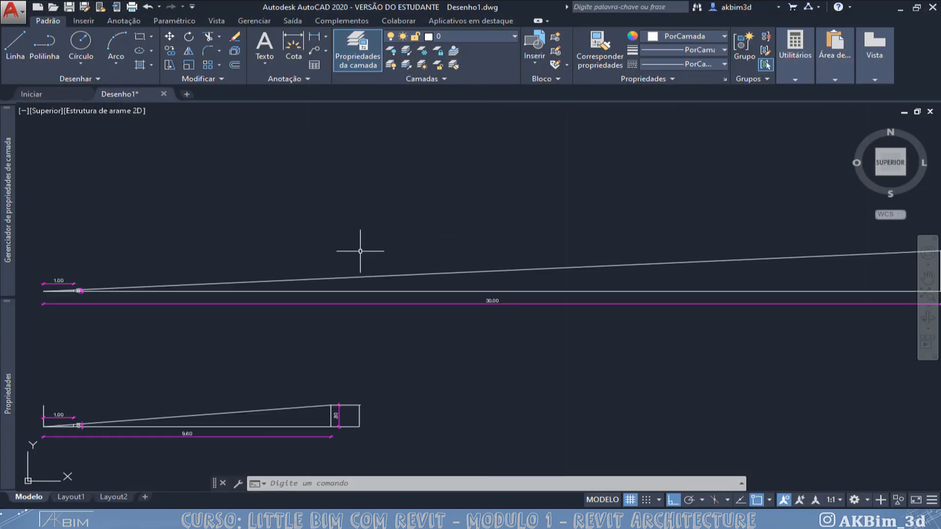
pyautogui.scroll(-2, 378, 243)
pyautogui.scroll(5, 748, 256)
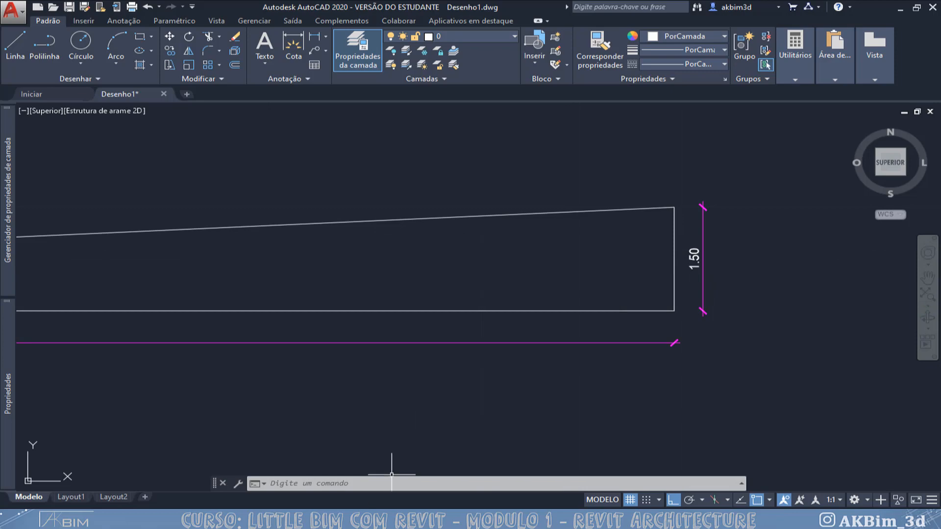
# Switch to the NBR 9050-2015 PDF in a smaller window and read ramp Tables 6 and 7 at 100% zoom without the page thumbnails.
pyautogui.click(385, 519)
pyautogui.click(905, 7)
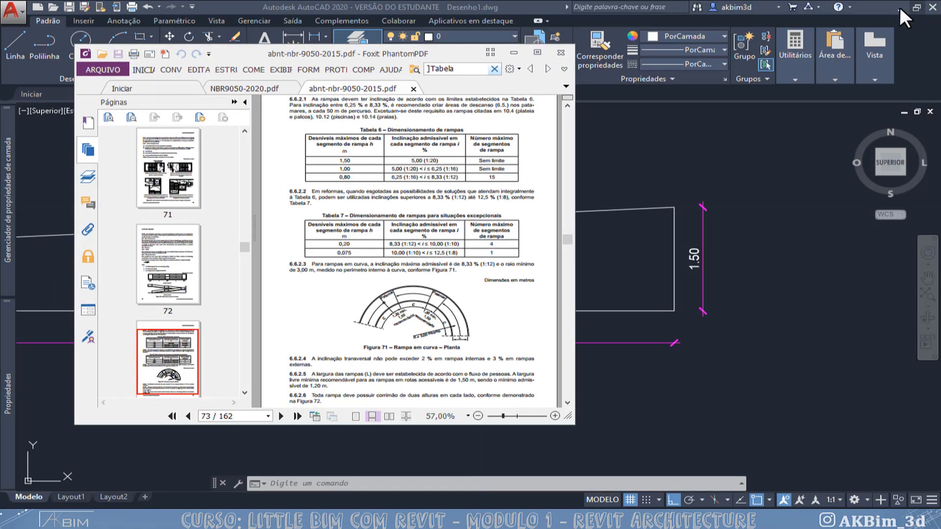
pyautogui.keyDown('ctrl'); pyautogui.scroll(3, 471, 176); pyautogui.keyUp('ctrl')
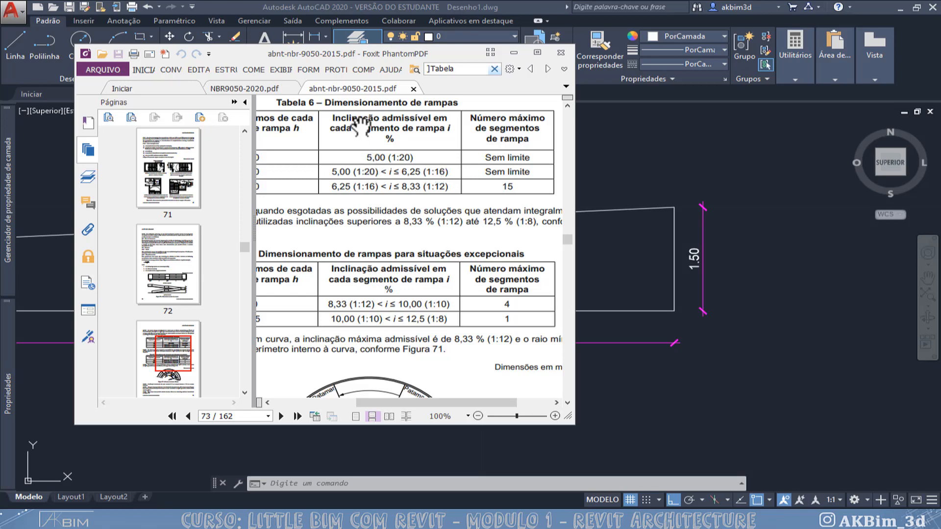
pyautogui.click(242, 102)
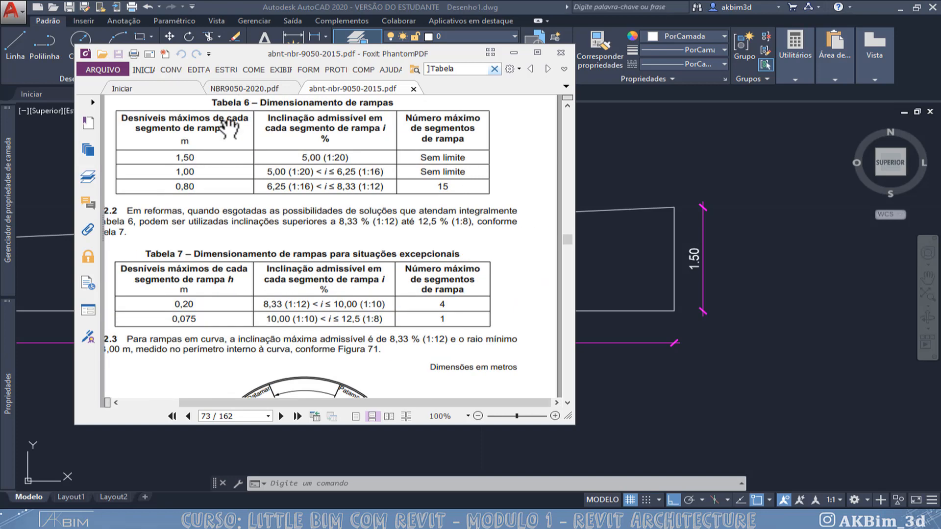
pyautogui.moveTo(385, 401); pyautogui.dragTo(360, 400)
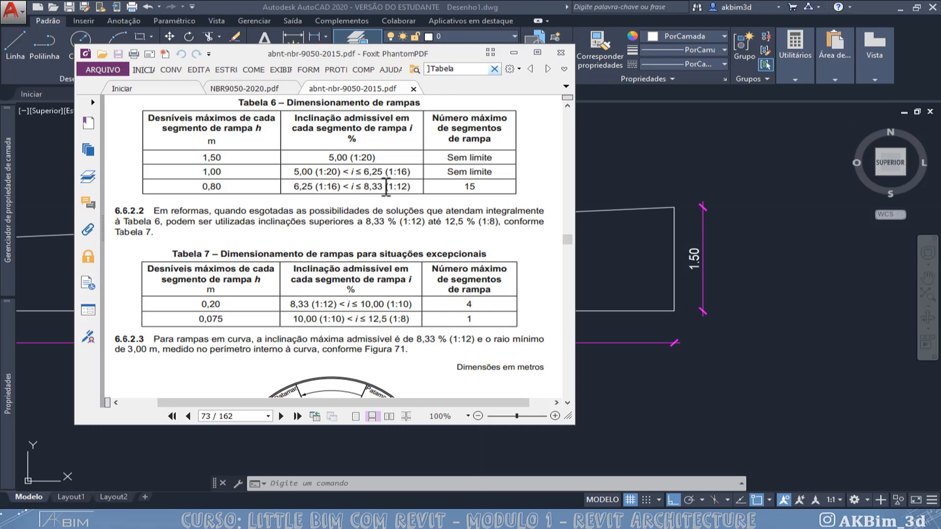
# Return to the AutoCAD drawing and examine the shorter ramp profile's slope and dimensions, comparing it with the longer one.
pyautogui.click(513, 53)
pyautogui.scroll(-4, 528, 167)
pyautogui.moveTo(535, 178)
pyautogui.mouseDown(button='middle')
pyautogui.moveTo(558, 193)
pyautogui.moveTo(645, 156)
pyautogui.mouseUp(button='middle')
pyautogui.scroll(3, 369, 245)
pyautogui.scroll(2, 372, 198)
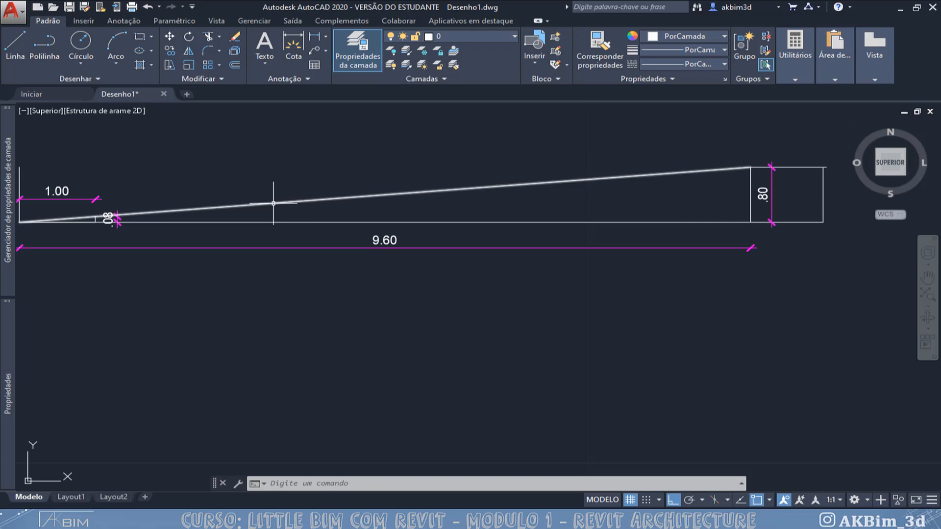
pyautogui.scroll(-3, 273, 204)
pyautogui.moveTo(275, 210)
pyautogui.mouseDown(button='middle')
pyautogui.moveTo(294, 243)
pyautogui.moveTo(274, 265)
pyautogui.mouseUp(button='middle')
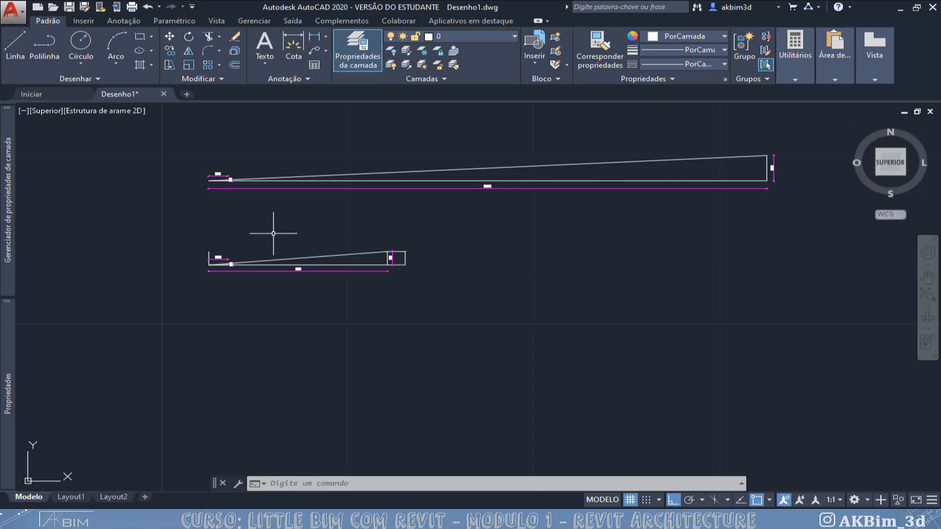
pyautogui.scroll(4, 276, 280)
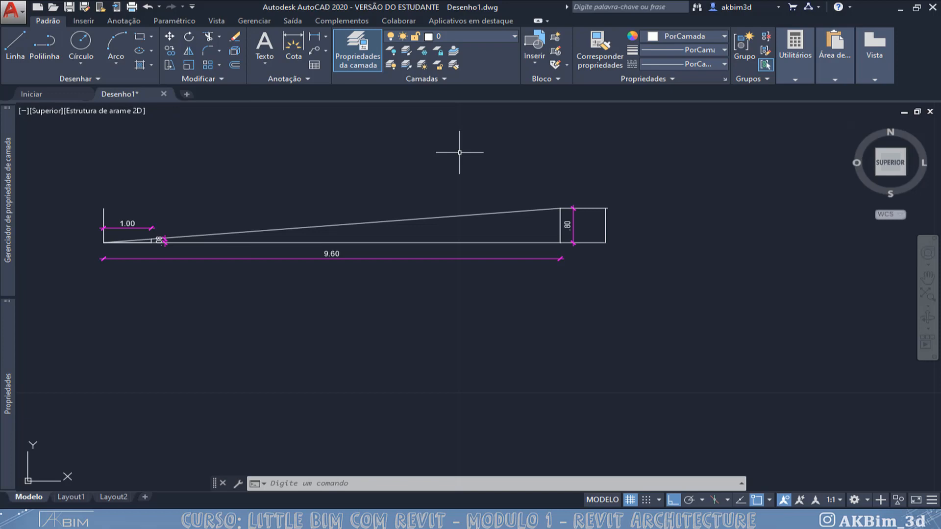
# Draw a horizontal base line 1 unit long below the shorter ramp profile, aligned with that profile's start.
pyautogui.click(14, 51)
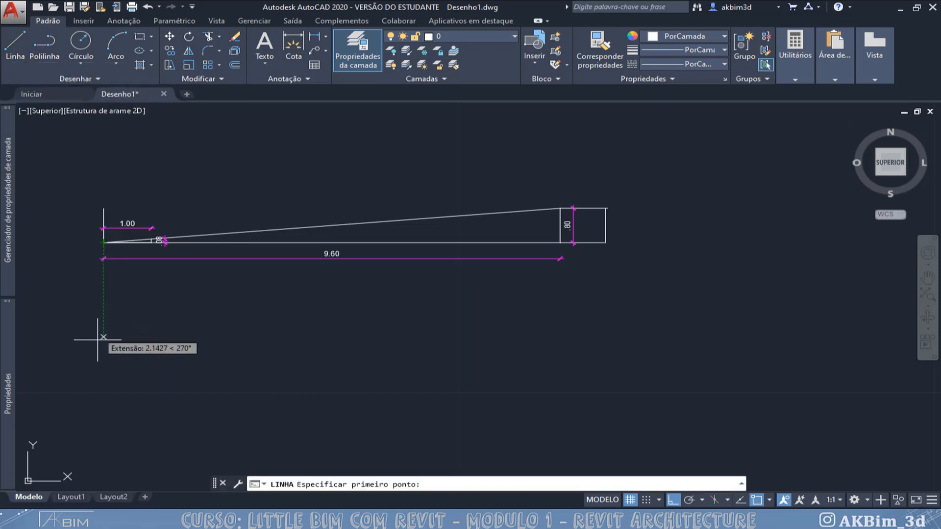
pyautogui.click(103, 372)
pyautogui.moveTo(120, 369); pyautogui.dragTo(321, 335, button='middle')
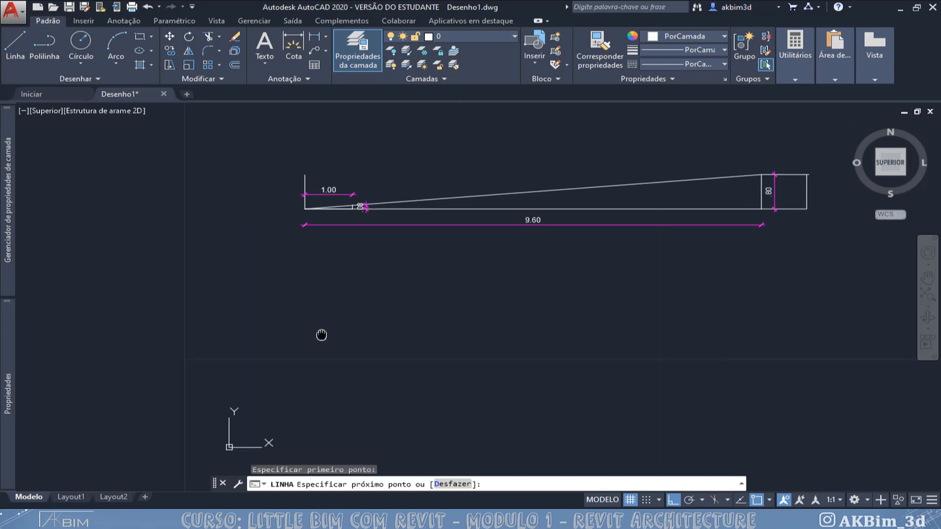
pyautogui.scroll(6, 321, 335)
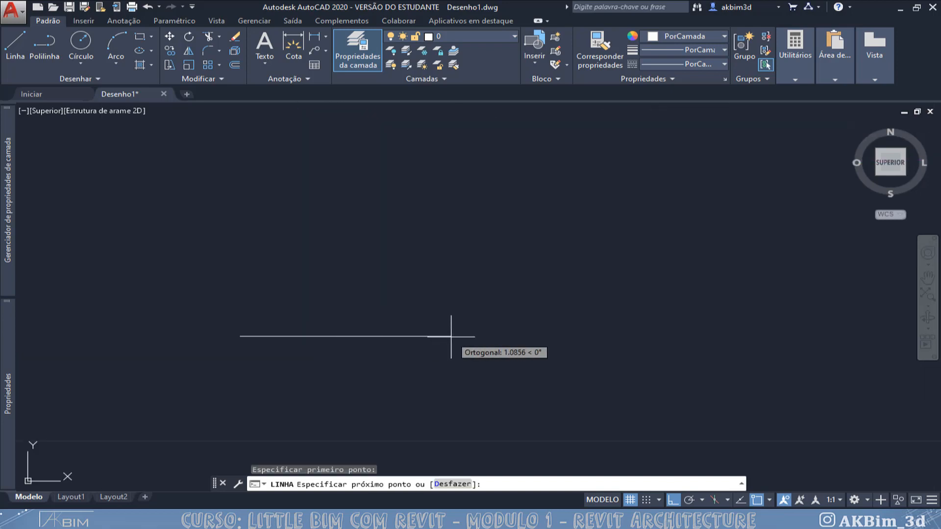
pyautogui.write('1')
pyautogui.press('Return')
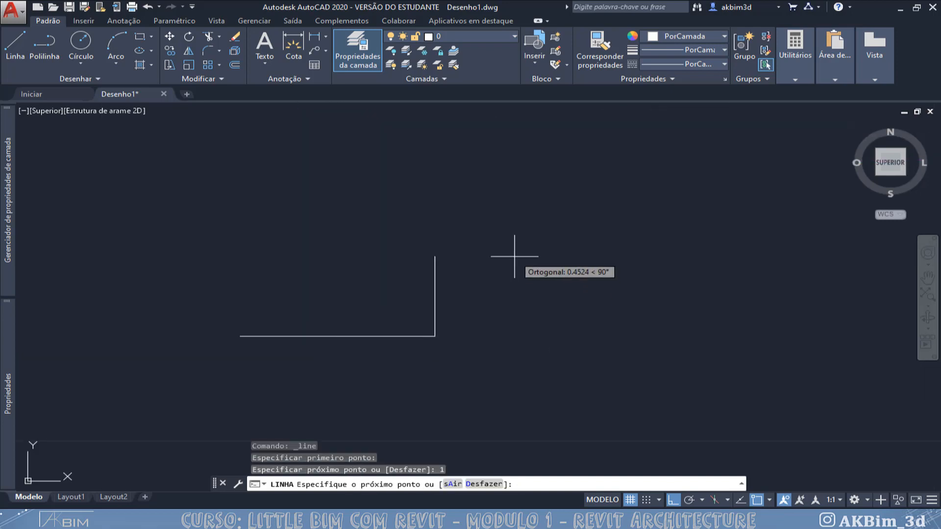
pyautogui.press('Escape')
# Draw a 0.0833 vertical rise at the base line's far end and close the slope triangle back to its start.
pyautogui.click(15, 44)
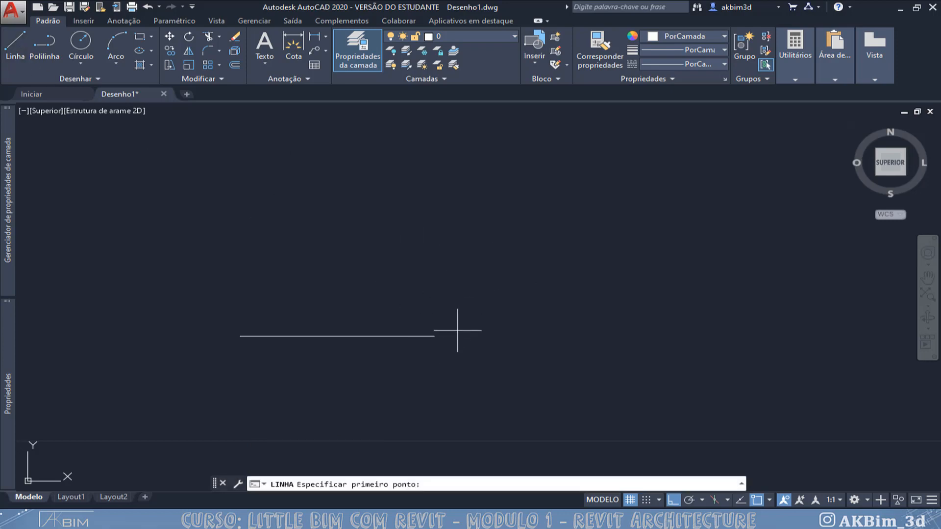
pyautogui.click(434, 335)
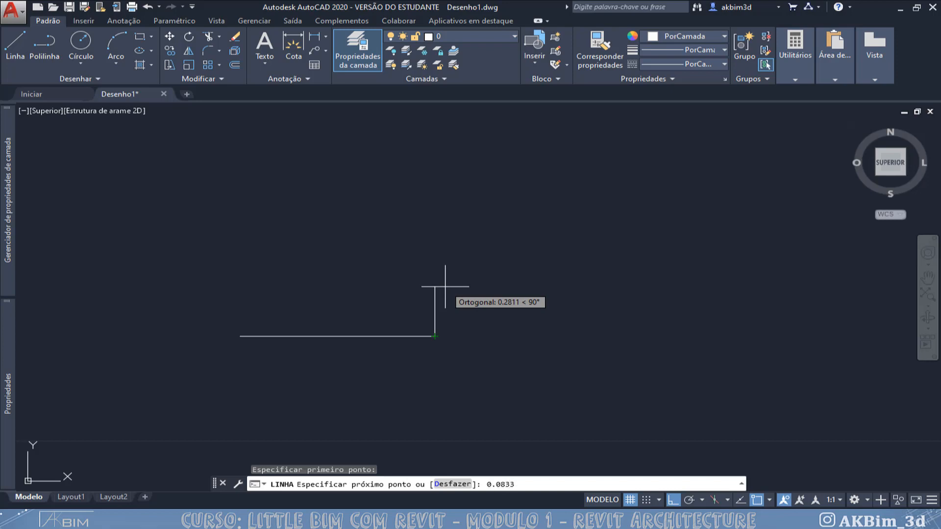
pyautogui.press('Return')
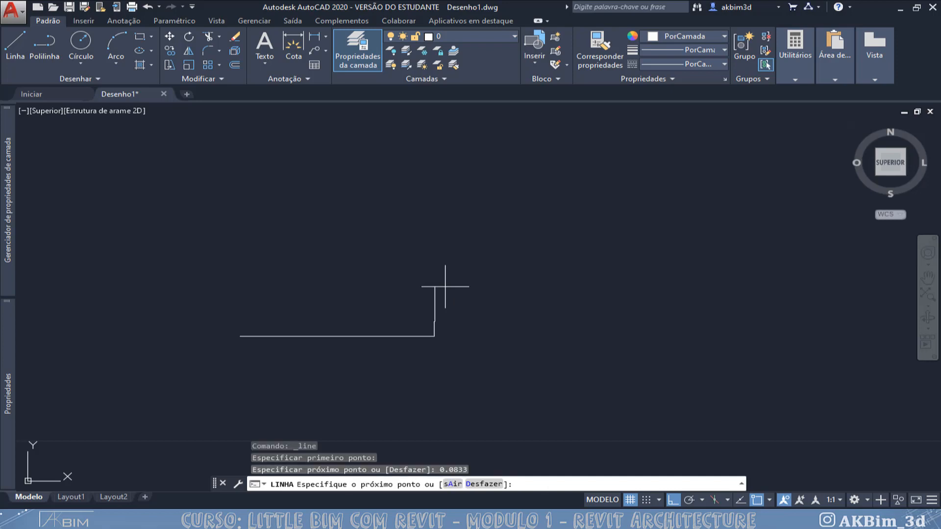
pyautogui.click(241, 335)
pyautogui.press('Escape')
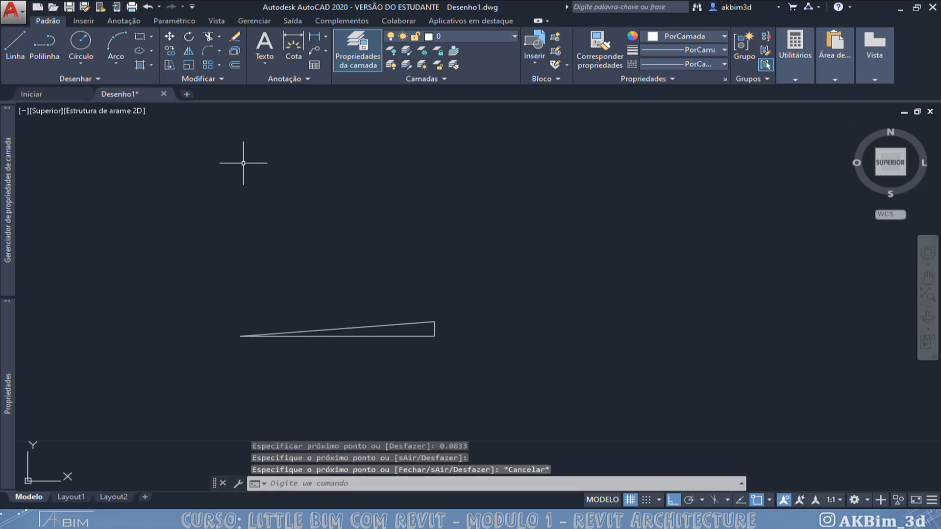
# Draw a 0.8 vertical line from the triangle's low corner and a long horizontal guide from its upper end.
pyautogui.click(23, 42)
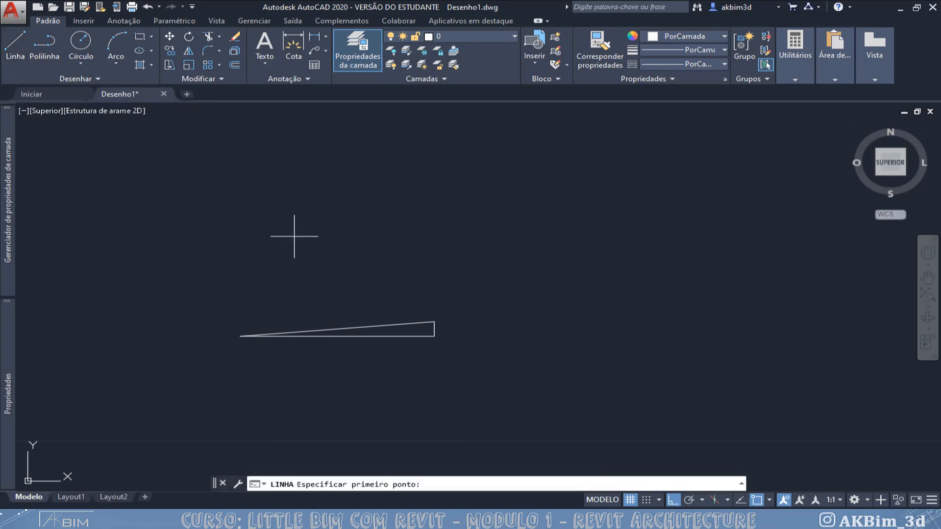
pyautogui.click(240, 336)
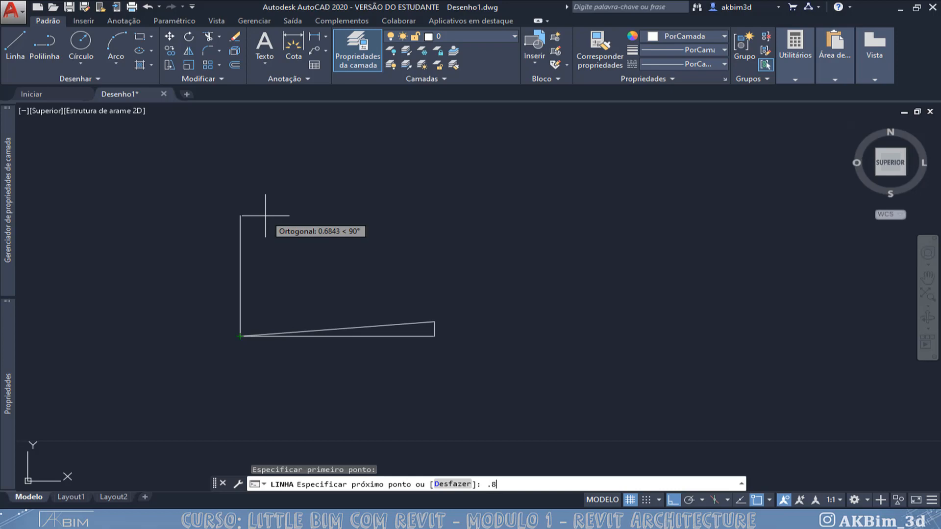
pyautogui.press('Return')
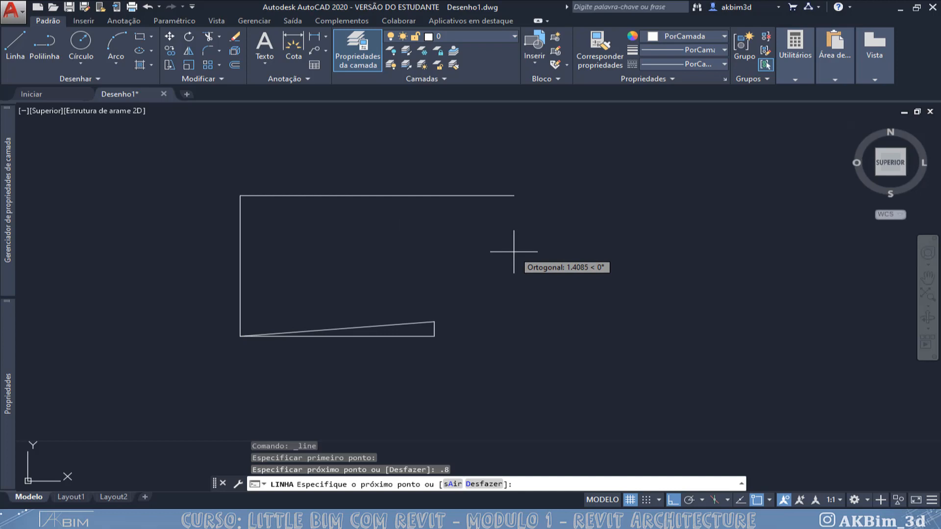
pyautogui.scroll(-2, 514, 252)
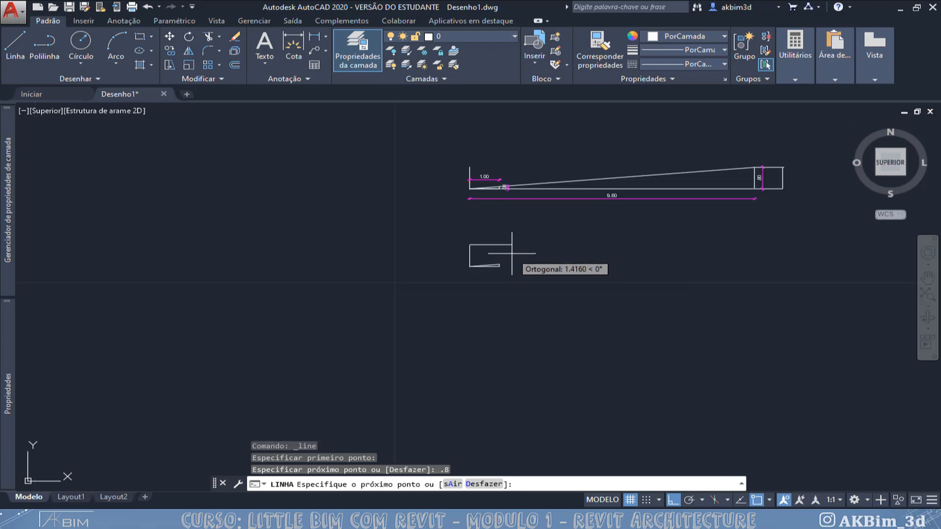
pyautogui.moveTo(676, 240); pyautogui.dragTo(500, 230, button='middle')
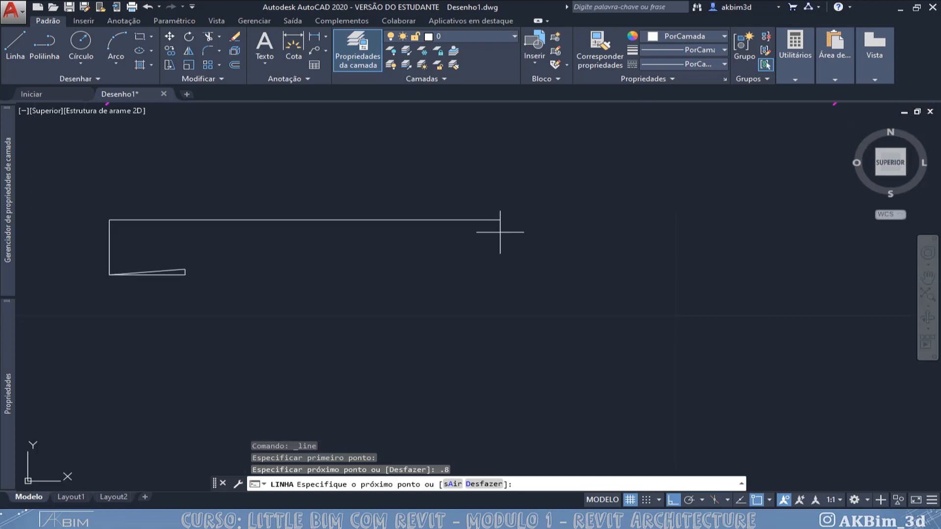
pyautogui.scroll(-5, 500, 231)
pyautogui.click(764, 228)
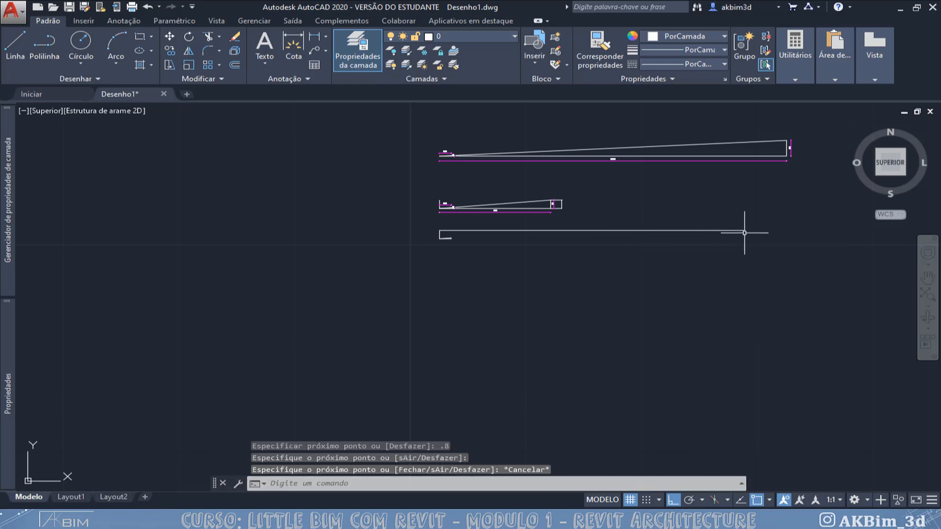
pyautogui.press('Escape')
pyautogui.press('Escape')
# Scale the slope triangle up from its low corner until its sloped line extends past the horizontal guide.
pyautogui.scroll(4, 678, 237)
pyautogui.click(60, 225)
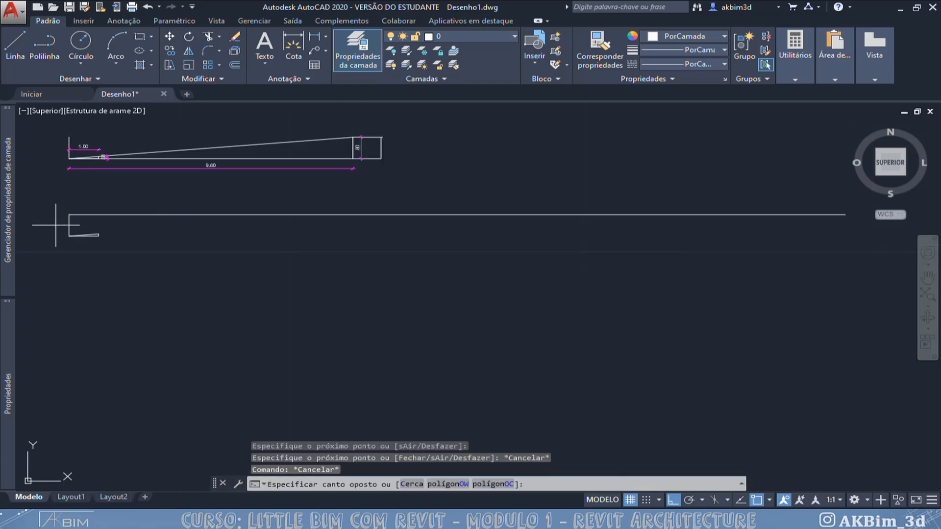
pyautogui.click(167, 256)
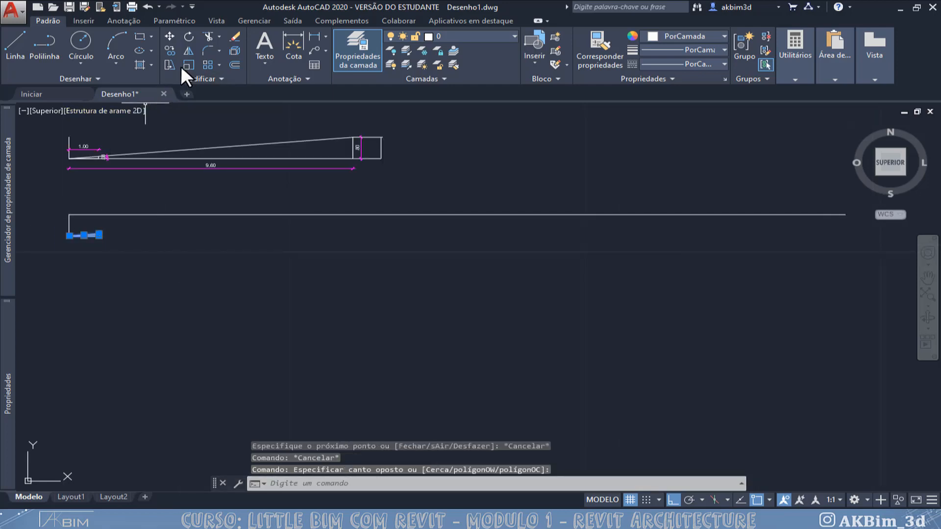
pyautogui.write('sc')
pyautogui.press('Return')
pyautogui.click(69, 236)
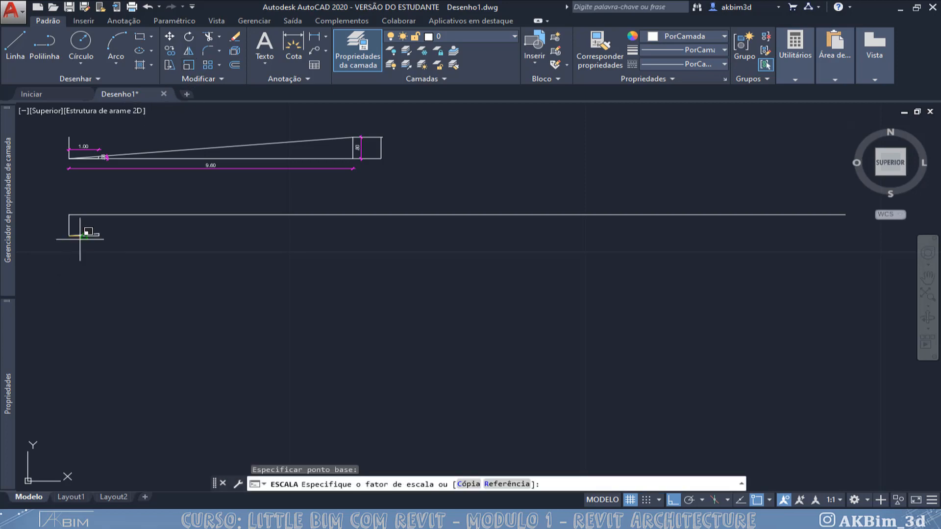
pyautogui.press('Escape')
pyautogui.press('Escape')
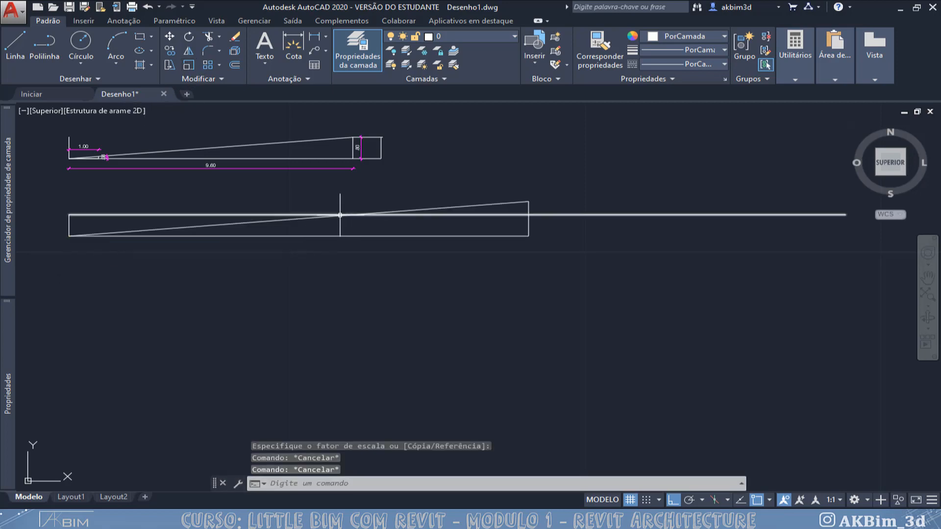
# Draw a vertical line from the intersection of the slope and the guide down to the base line.
pyautogui.click(18, 43)
pyautogui.click(353, 214)
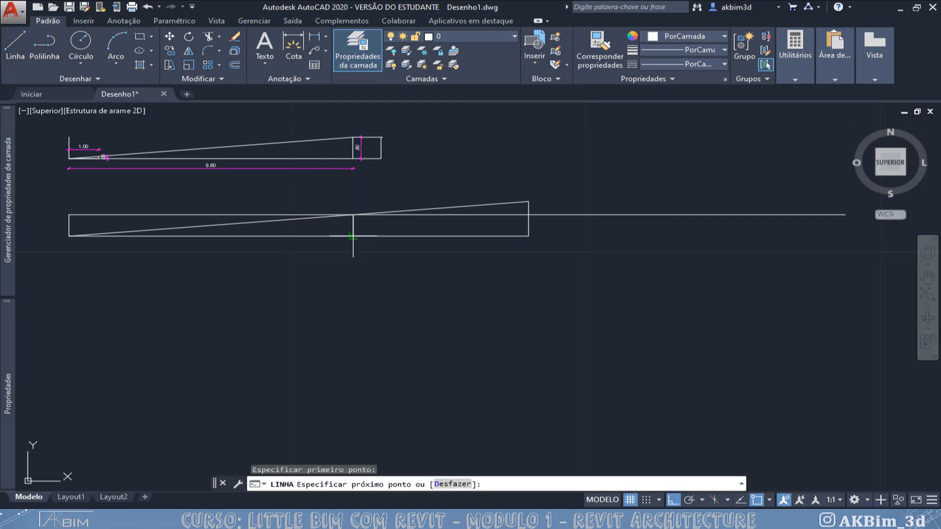
pyautogui.press('Escape')
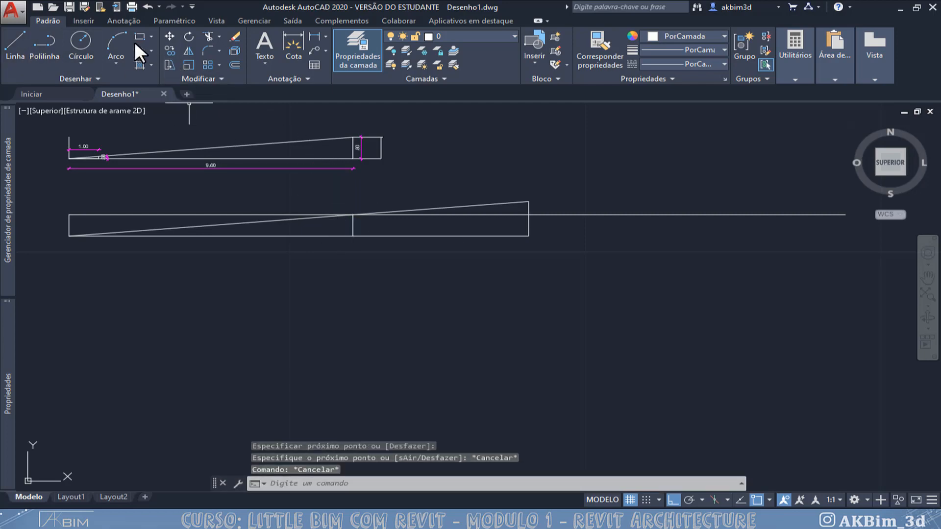
# Add a linear dimension below the base, from the ramp's start to the new vertical line.
pyautogui.click(315, 38)
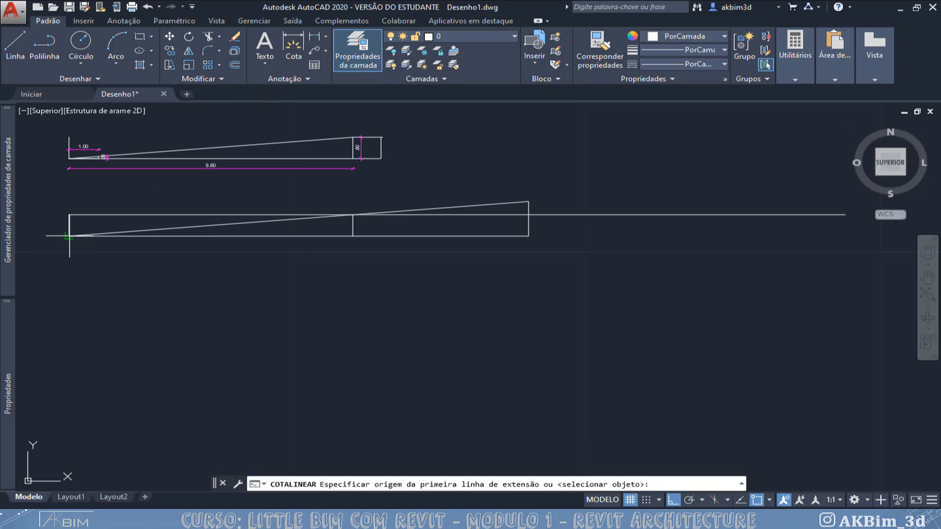
pyautogui.click(68, 237)
pyautogui.click(353, 236)
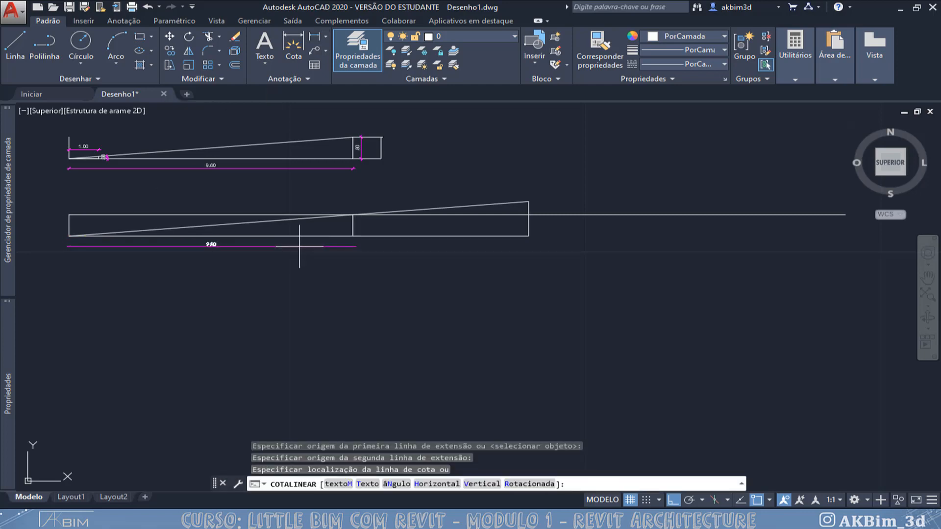
pyautogui.click(304, 249)
pyautogui.scroll(4, 211, 245)
pyautogui.press('Escape')
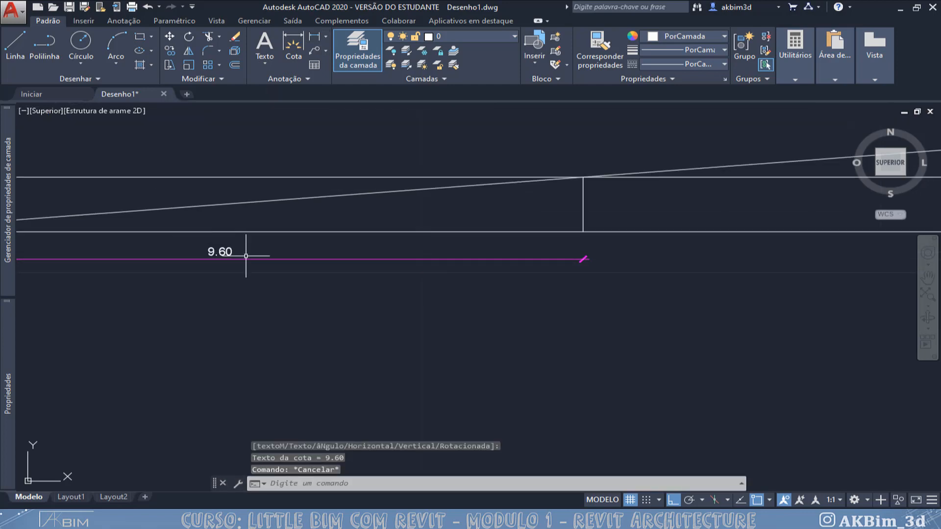
pyautogui.scroll(-5, 245, 254)
pyautogui.scroll(2, 211, 256)
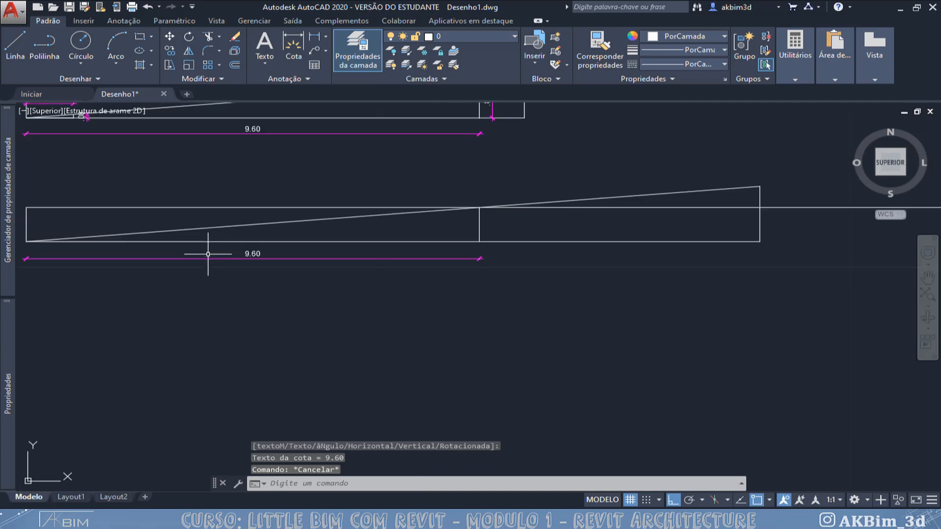
# Draw another slope triangle below the dimensioned ramp, aligned with its start, with base 1 and rise 0.0833.
pyautogui.scroll(-2, 208, 264)
pyautogui.moveTo(209, 263); pyautogui.dragTo(255, 255, button='middle')
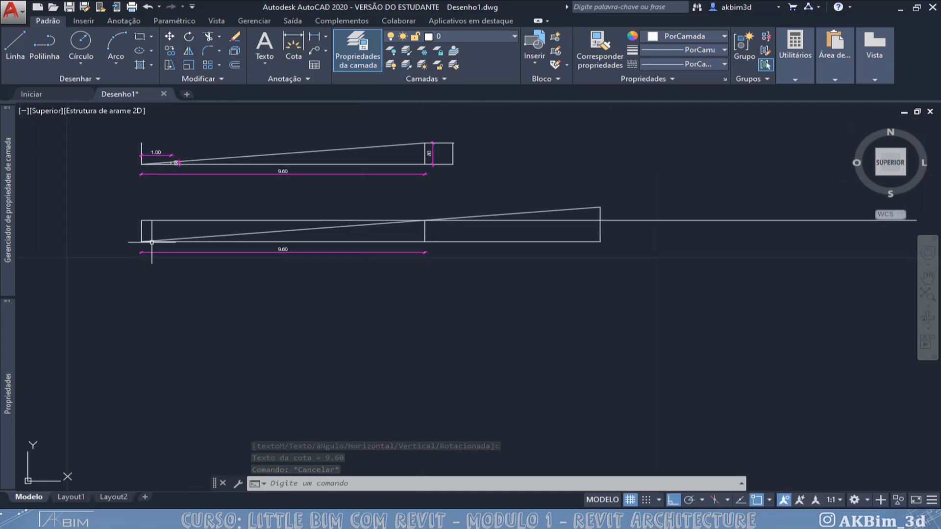
pyautogui.click(17, 46)
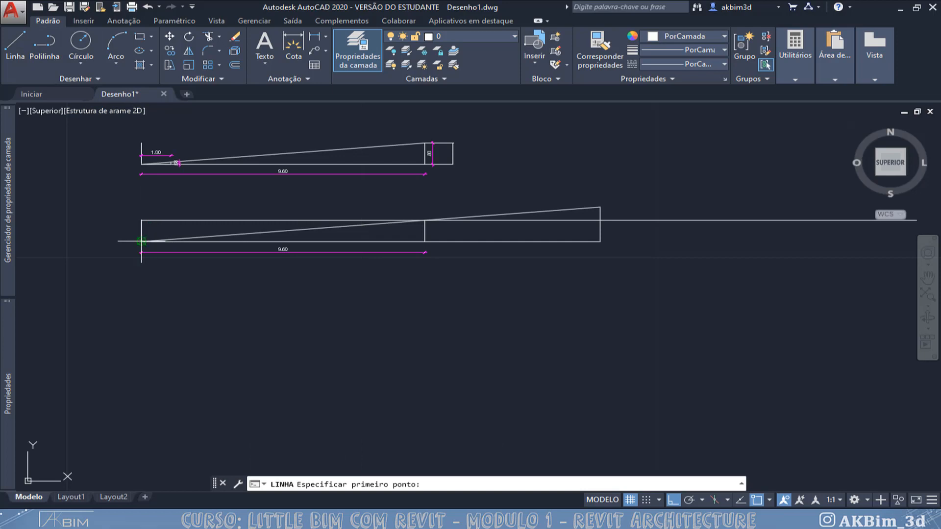
pyautogui.click(141, 301)
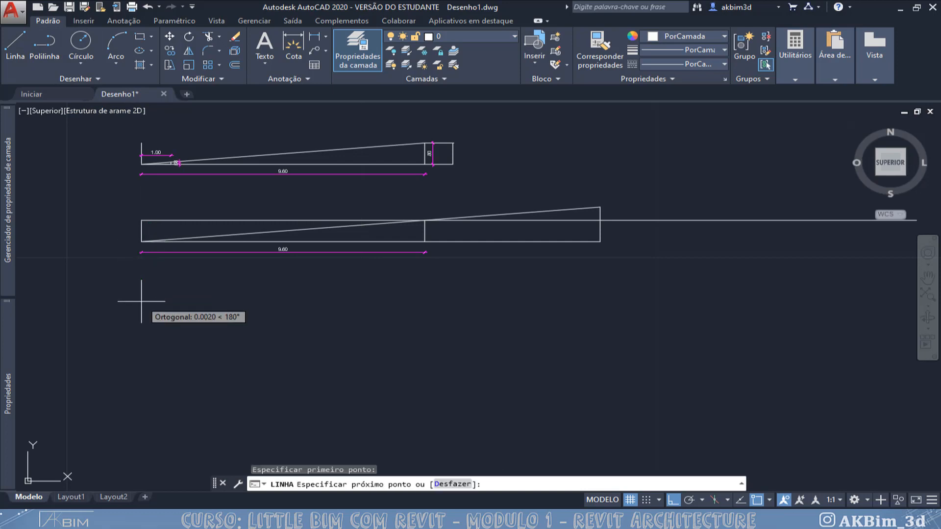
pyautogui.scroll(4, 142, 303)
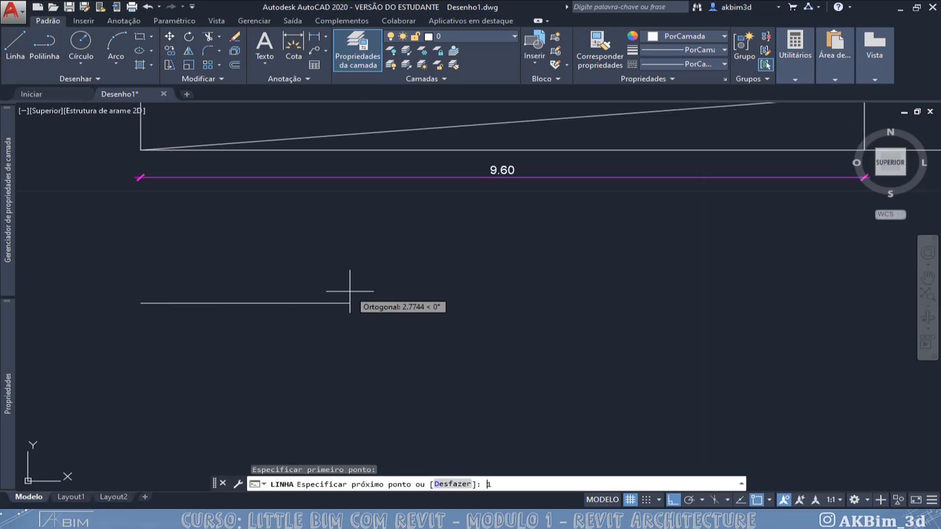
pyautogui.write('1')
pyautogui.press('Return')
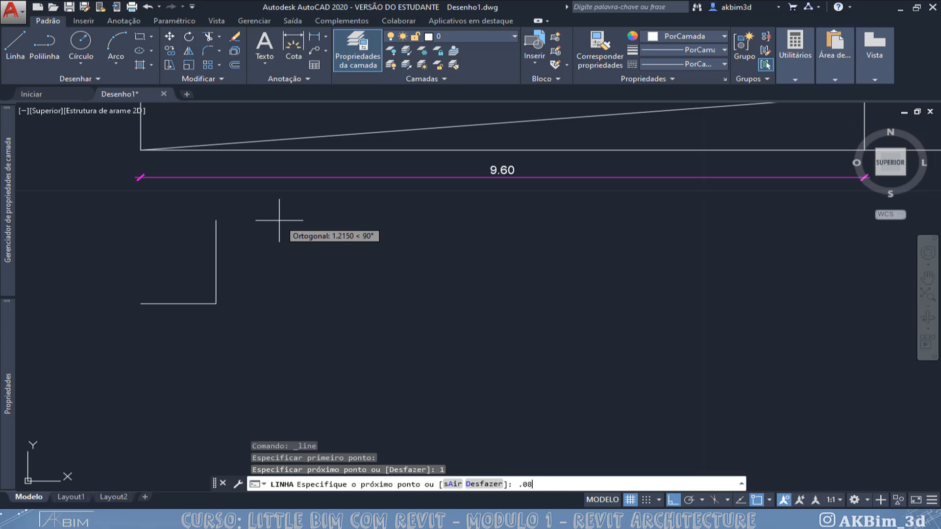
pyautogui.press('Return')
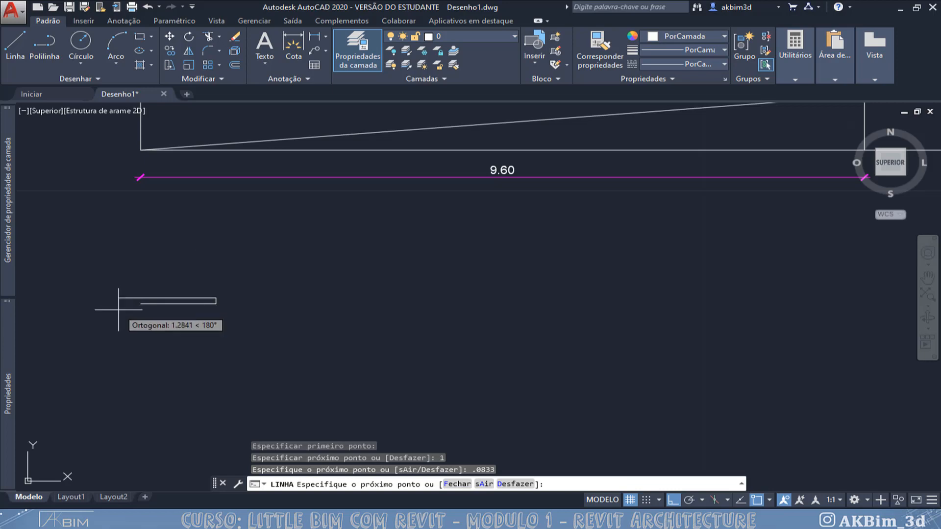
pyautogui.click(141, 303)
pyautogui.press('Escape')
# Draw a 1 m vertical line up from the new triangle's start, followed by a horizontal guide about 27.59 m long from its upper end.
pyautogui.scroll(-2, 206, 274)
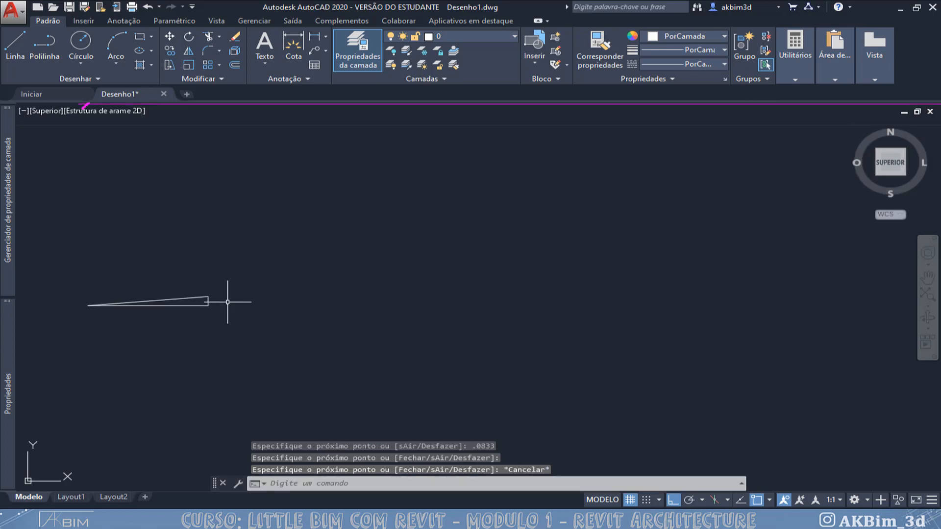
pyautogui.click(15, 55)
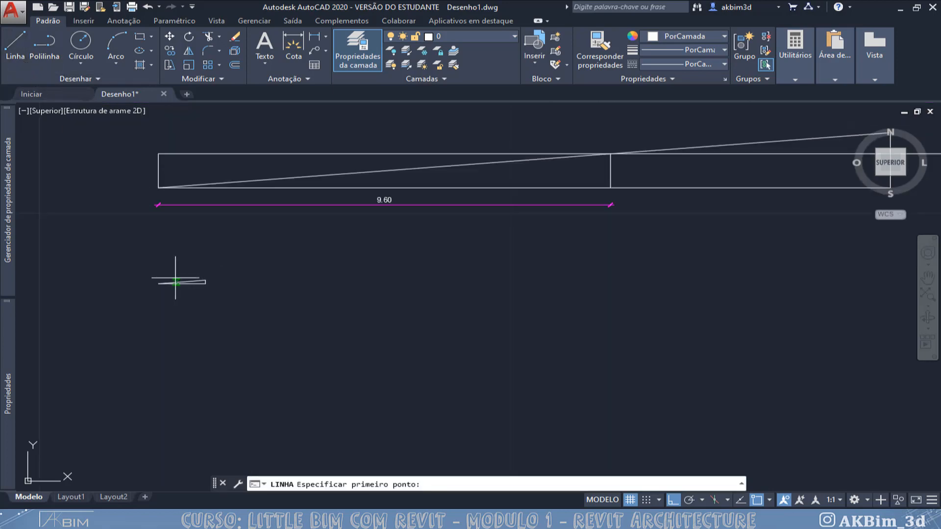
pyautogui.click(158, 283)
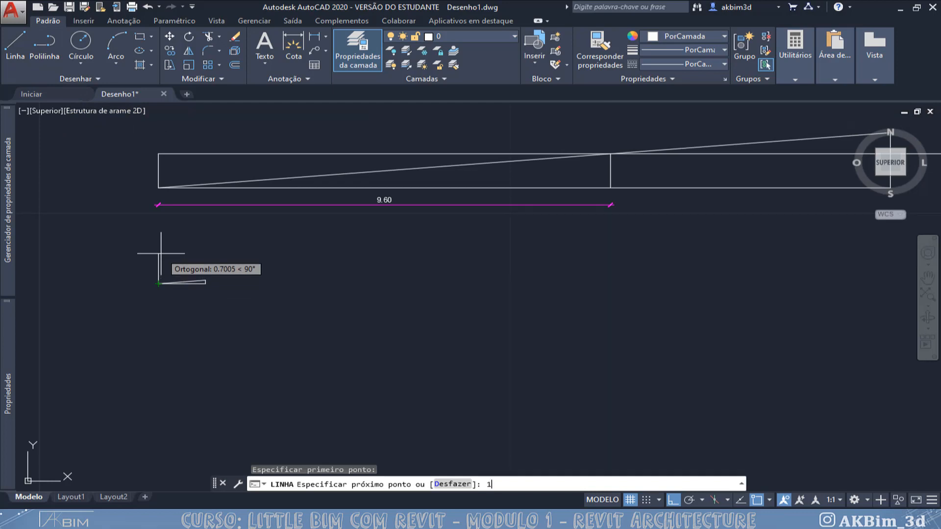
pyautogui.press('Return')
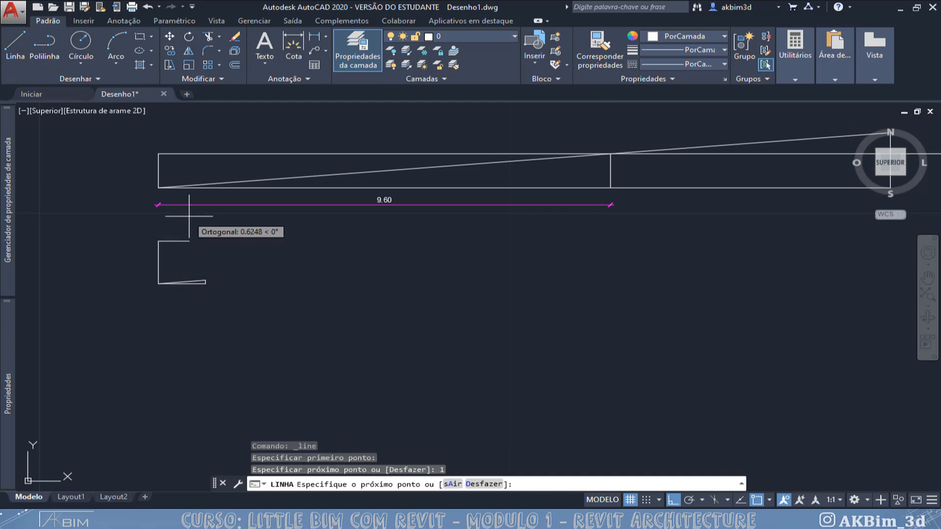
pyautogui.scroll(-4, 207, 226)
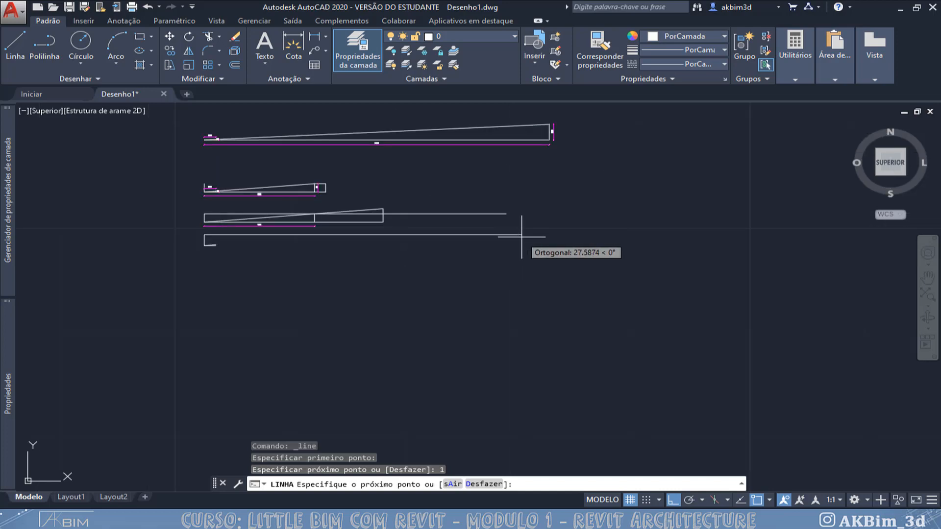
pyautogui.press('Escape')
# Move the new slope triangle, its vertical line and the horizontal guide straight down, away from the dimensioned ramp above.
pyautogui.click(491, 270)
pyautogui.click(203, 240)
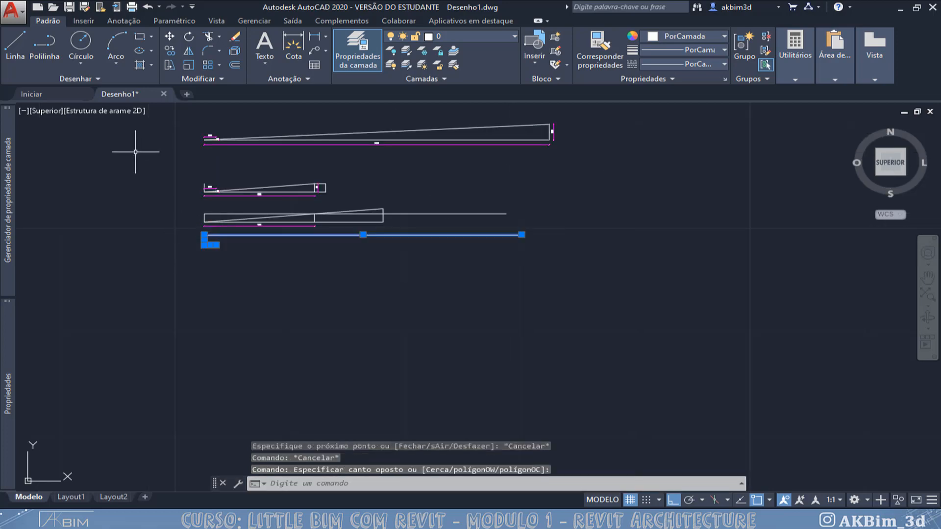
pyautogui.click(170, 36)
pyautogui.click(153, 242)
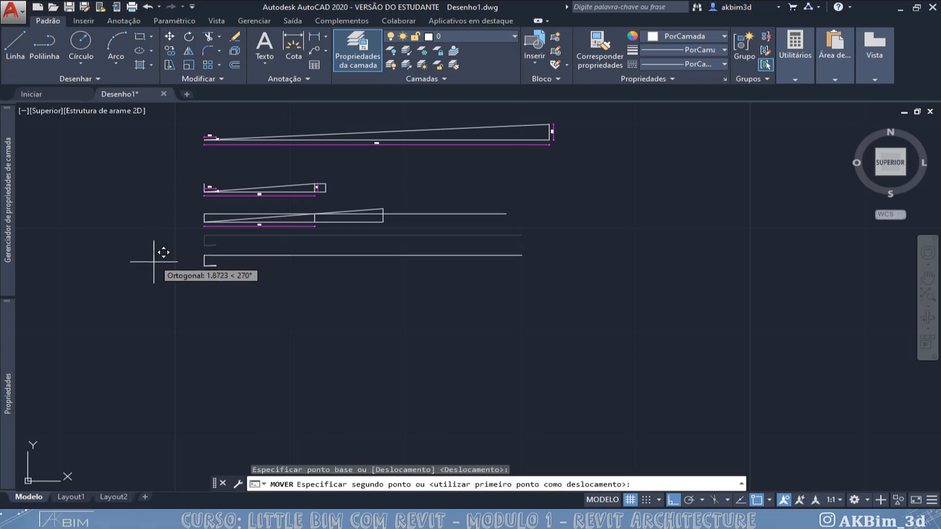
pyautogui.press('Escape')
pyautogui.press('Escape')
# Consult Tabela 6 in the abnt-nbr-9050-2015 PDF for the maximum height per ramp segment at 8.33% and return to the drawing.
pyautogui.scroll(5, 262, 270)
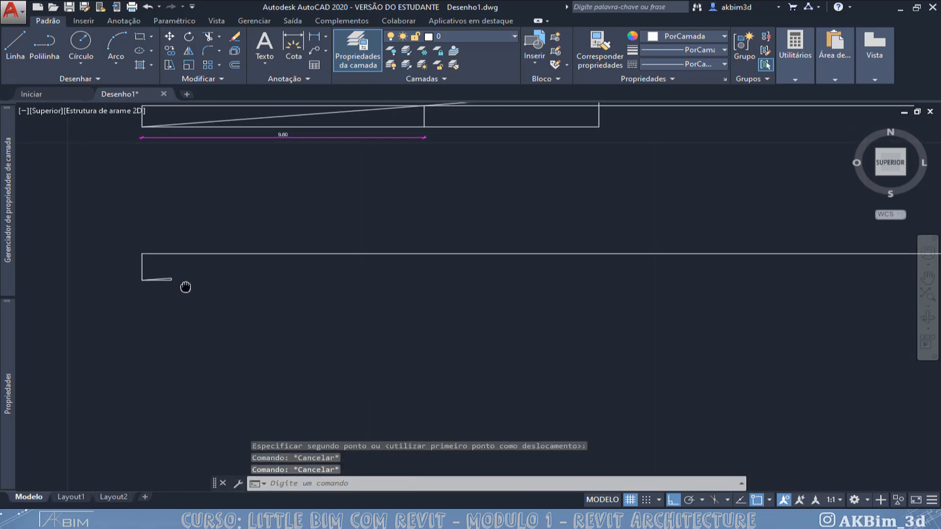
pyautogui.click(113, 272)
pyautogui.click(254, 309)
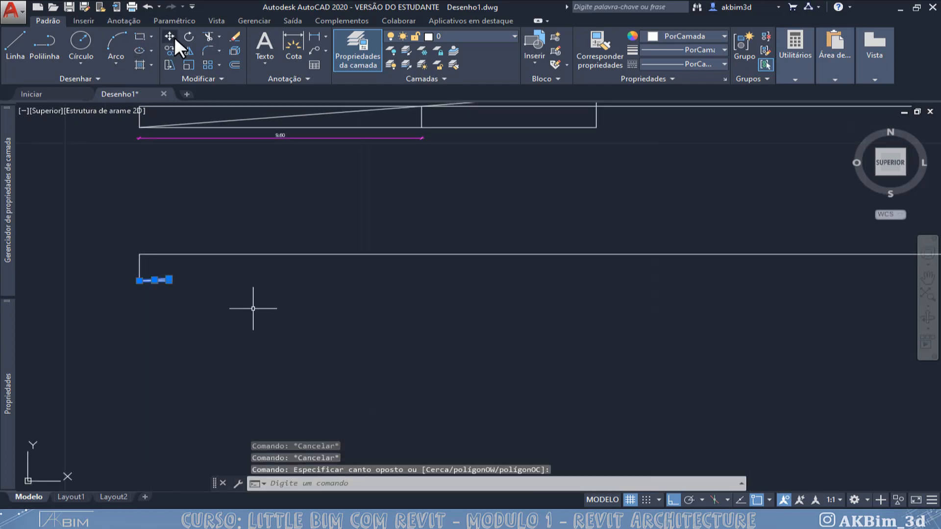
pyautogui.scroll(-2, 352, 151)
pyautogui.moveTo(347, 219); pyautogui.dragTo(347, 244, button='middle')
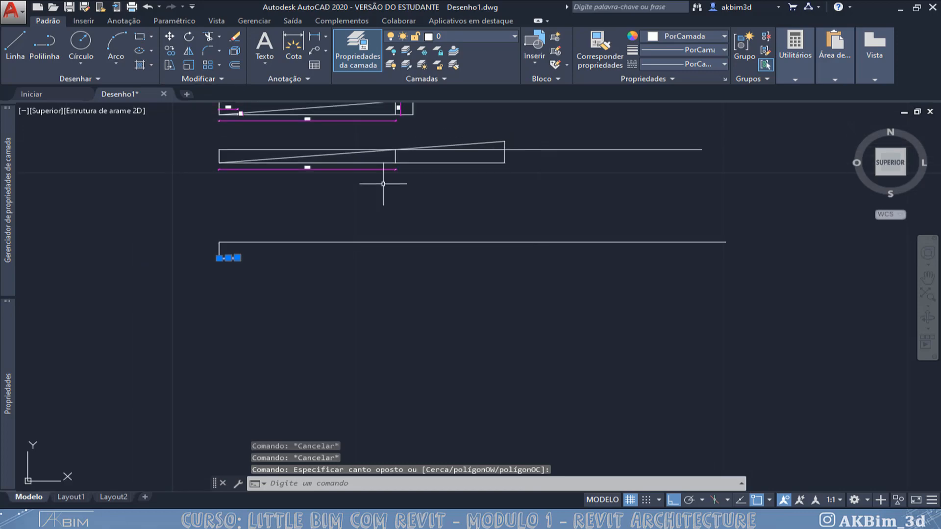
pyautogui.click(656, 519)
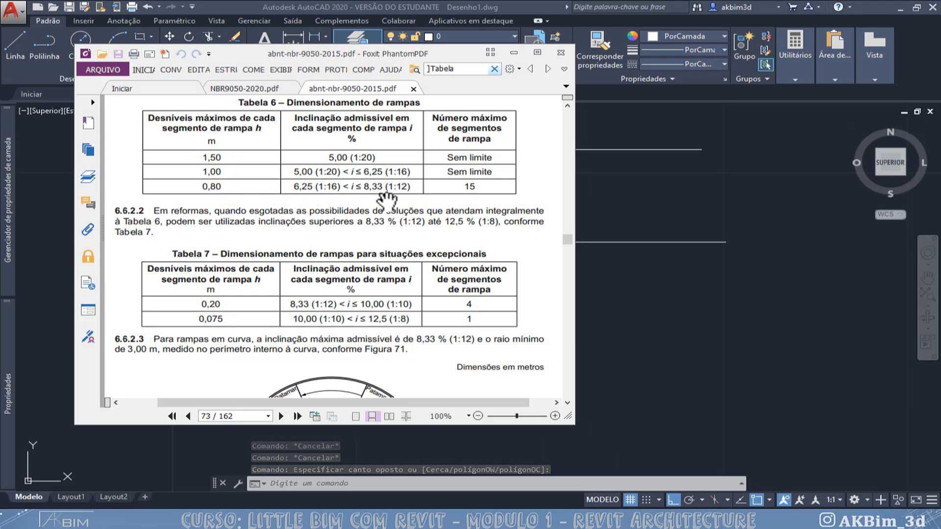
pyautogui.click(514, 52)
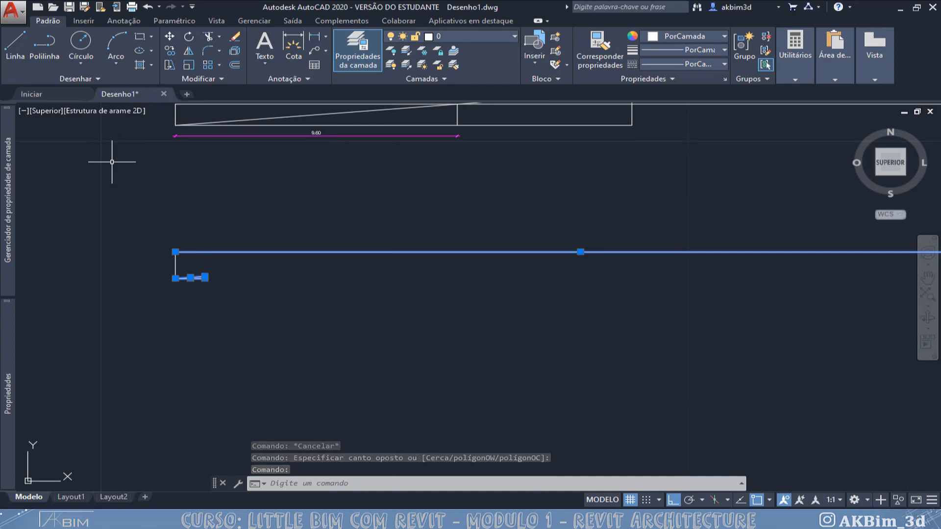
pyautogui.press('Escape')
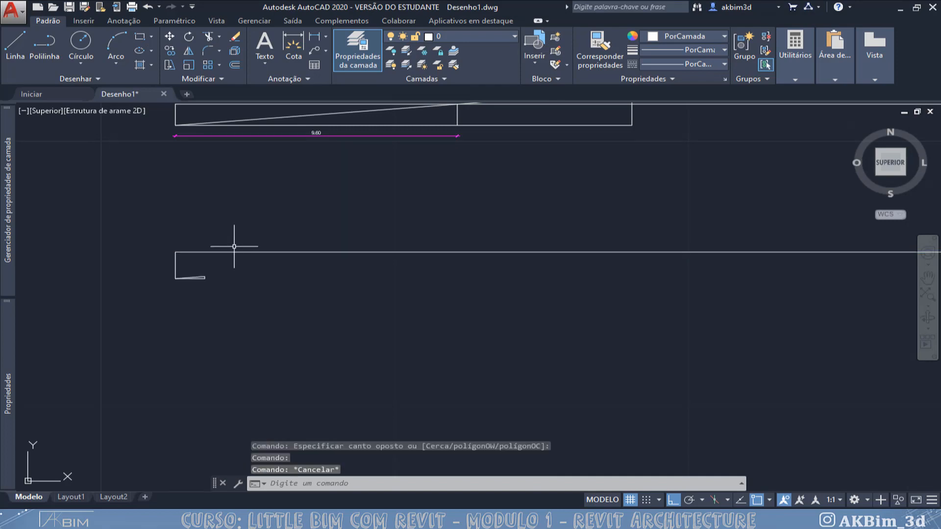
# Copy the horizontal guide 0.2 m downward.
pyautogui.moveTo(244, 253); pyautogui.dragTo(216, 227)
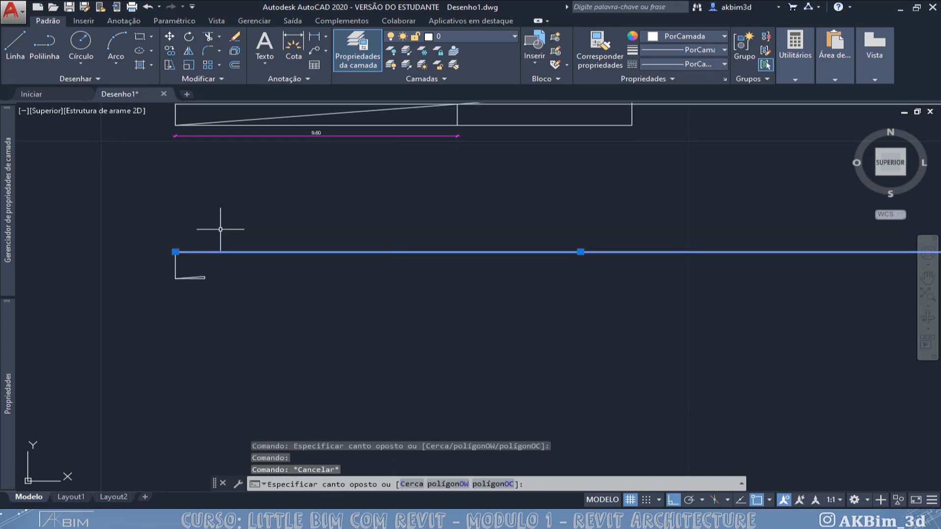
pyautogui.click(170, 51)
pyautogui.click(148, 215)
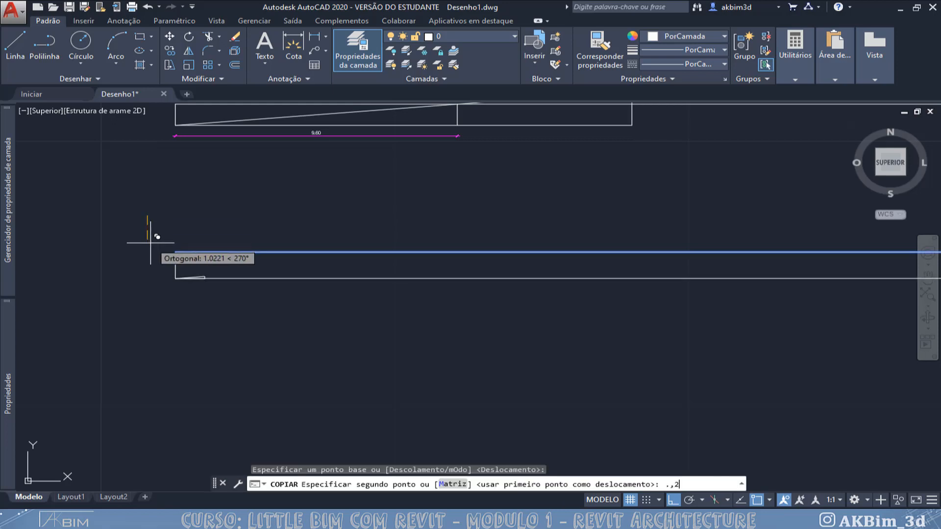
pyautogui.write('.2')
pyautogui.press('Return')
pyautogui.press('Escape')
# Scale the slope triangle up from its low corner until its sloped line crosses the lower horizontal guide.
pyautogui.scroll(2, 304, 279)
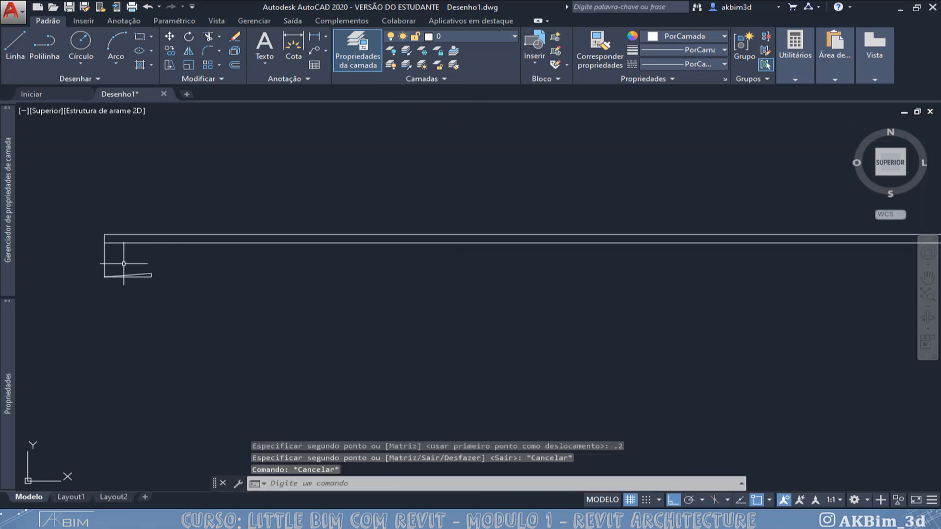
pyautogui.click(90, 262)
pyautogui.click(158, 281)
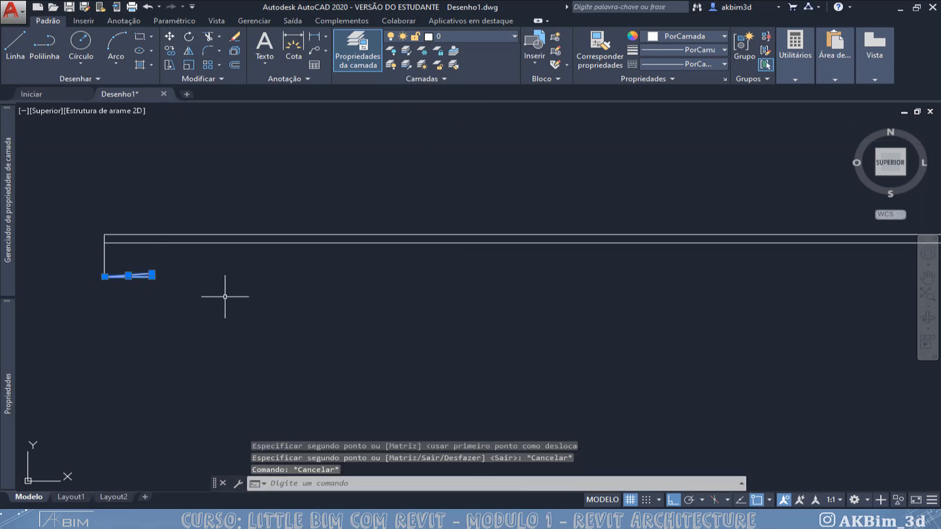
pyautogui.click(169, 49)
pyautogui.click(113, 275)
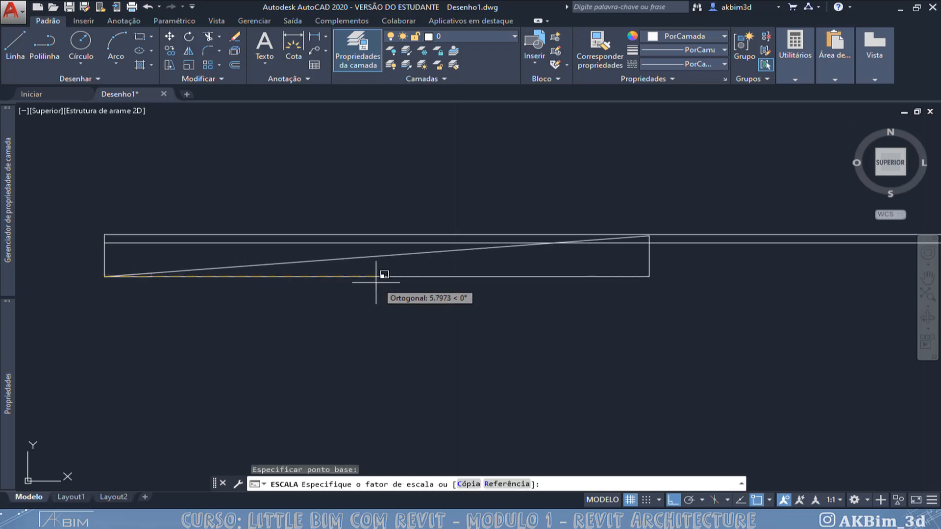
pyautogui.press('Escape')
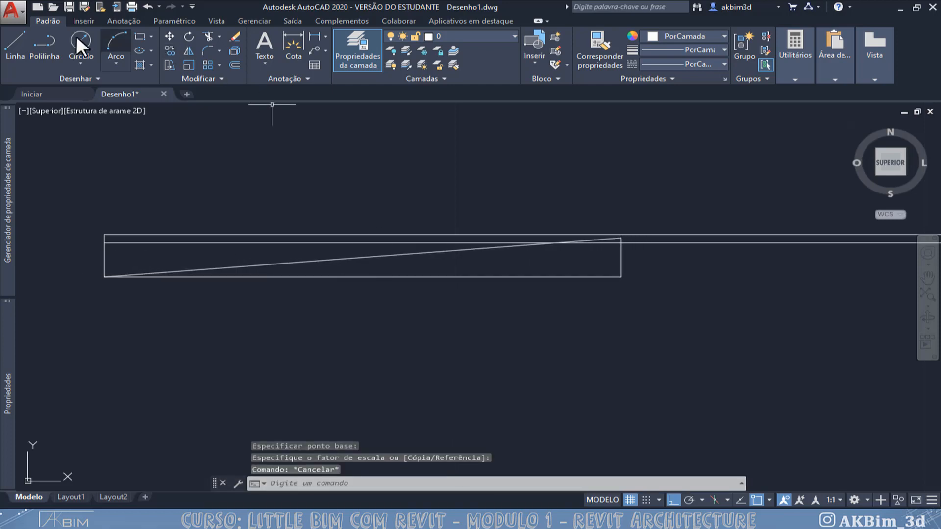
# Draw a vertical line from the intersection of the slope and the lower guide down to the base line.
pyautogui.click(17, 39)
pyautogui.click(555, 243)
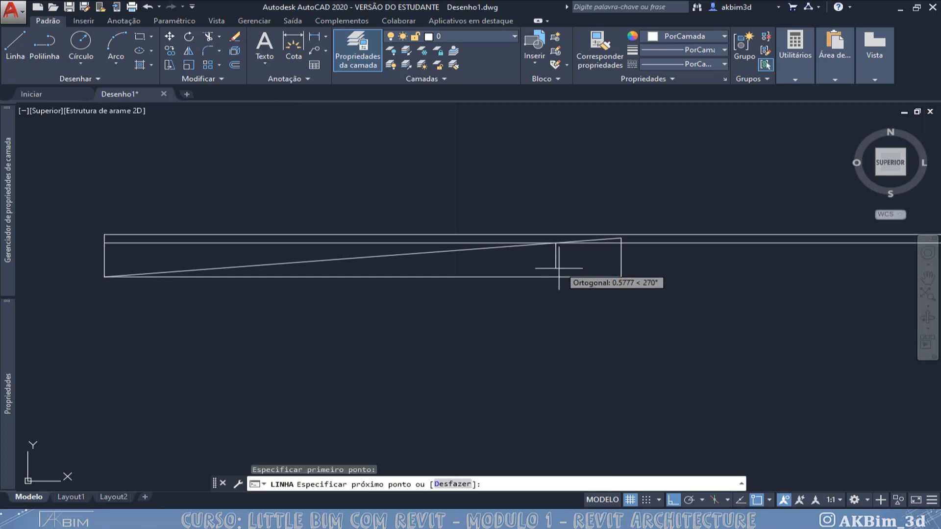
pyautogui.click(555, 277)
pyautogui.press('Escape')
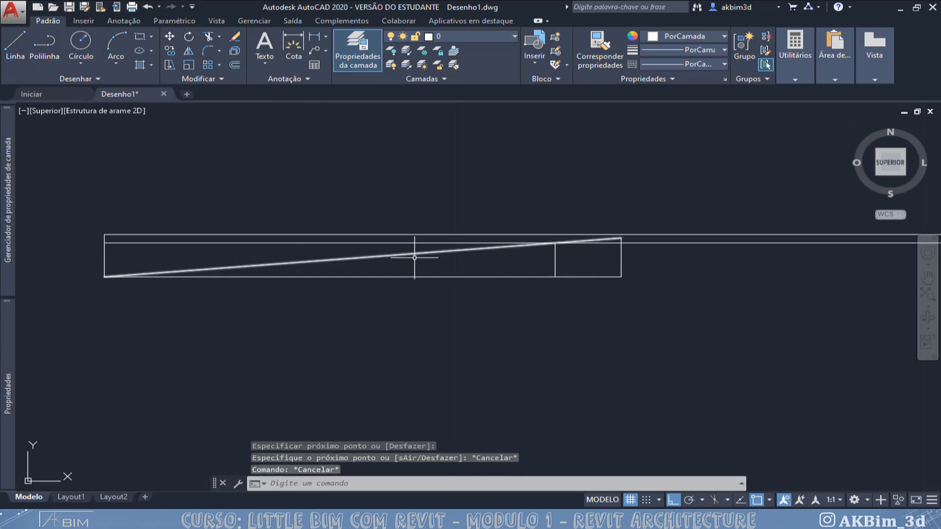
# Draw a small slope triangle starting at the slope and lower guide intersection, with base 1.5 and rise 0.0833.
pyautogui.moveTo(582, 253); pyautogui.dragTo(491, 252, button='middle')
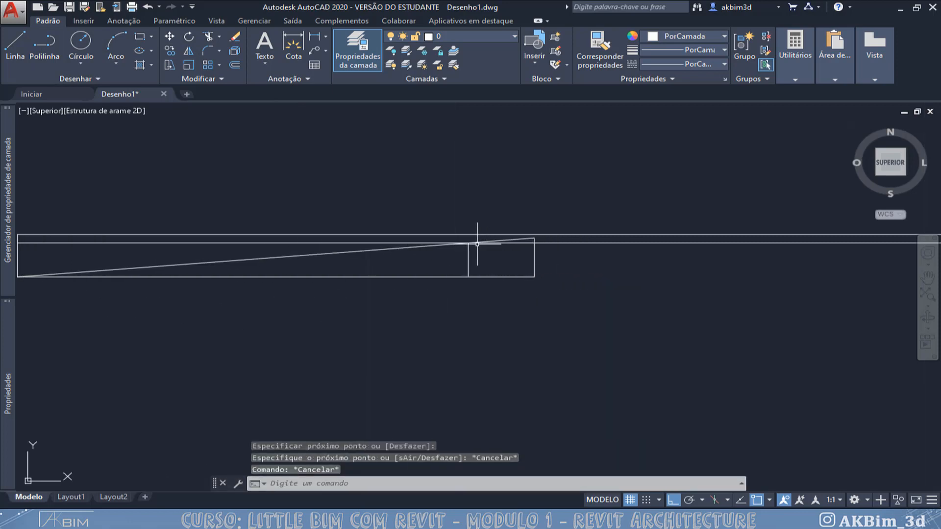
pyautogui.scroll(2, 480, 246)
pyautogui.click(14, 42)
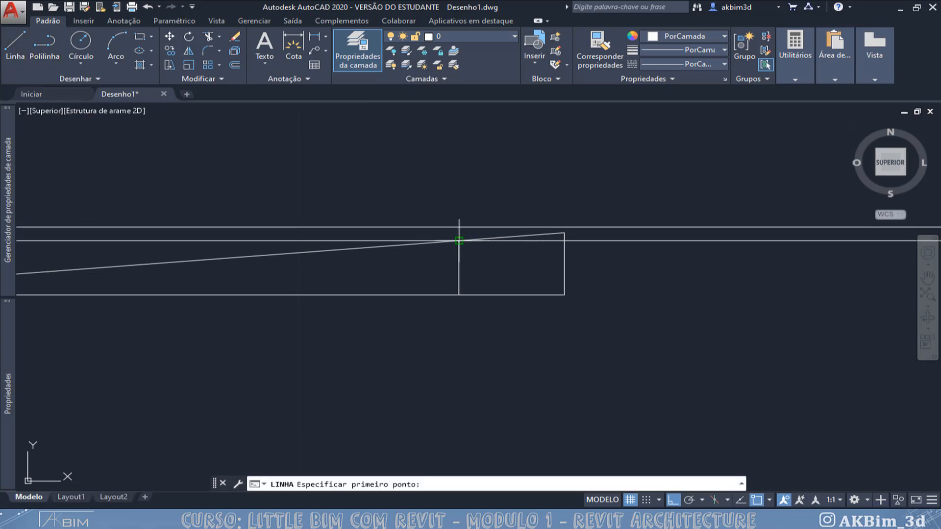
pyautogui.click(459, 241)
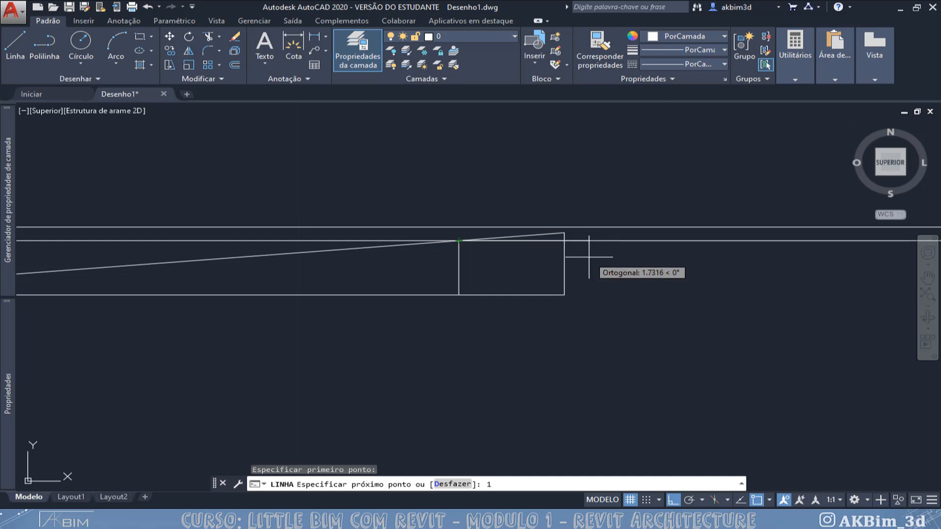
pyautogui.press('Return')
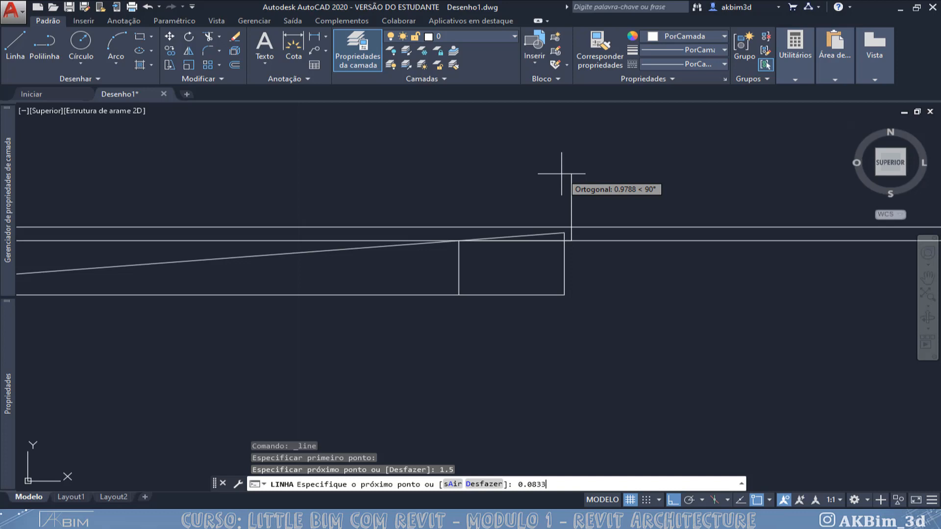
pyautogui.press('Return')
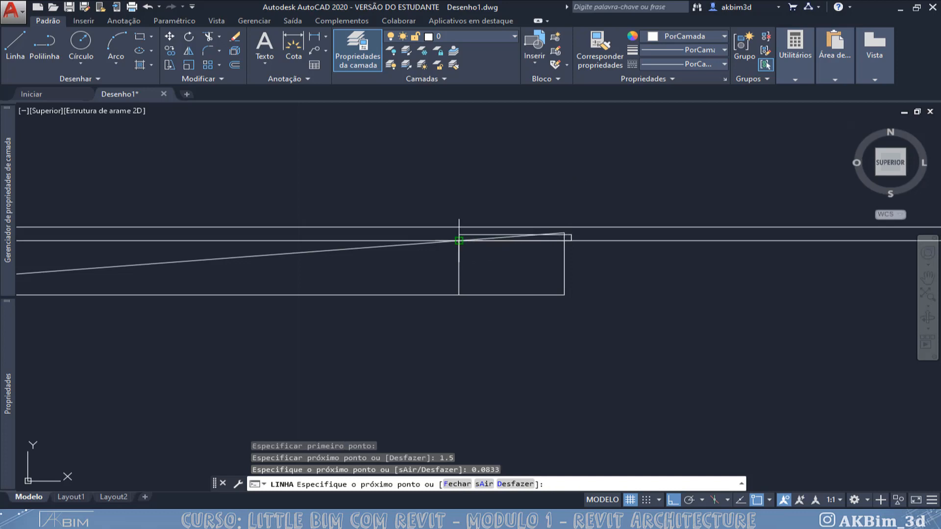
pyautogui.press('Escape')
pyautogui.press('Escape')
# Shorten the large triangle's sloped line by stretching its upper end back to the intersection with the lower guide.
pyautogui.scroll(4, 584, 235)
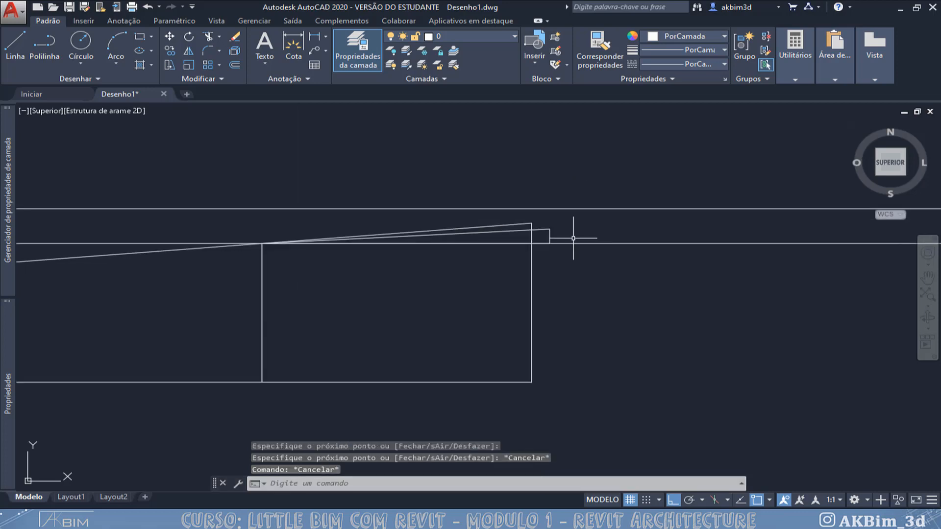
pyautogui.click(481, 227)
pyautogui.click(531, 223)
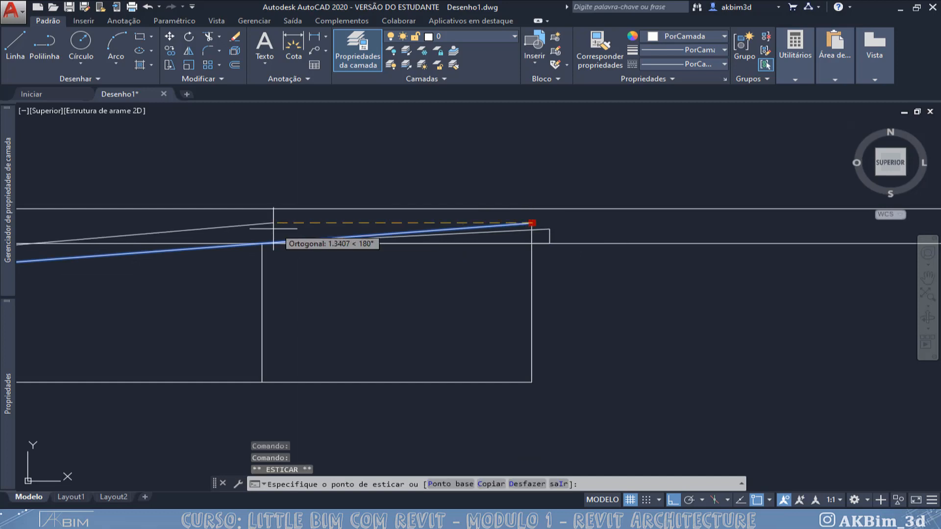
pyautogui.click(263, 244)
pyautogui.press('Escape')
pyautogui.press('Escape')
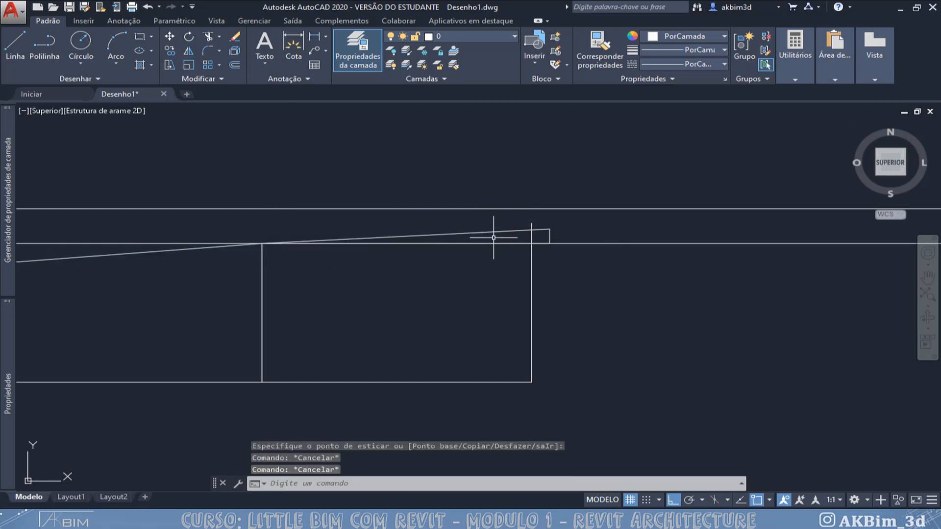
# Move the small slope triangle along the lower guide so its low corner sits on the large triangle's vertical end edge.
pyautogui.click(247, 228)
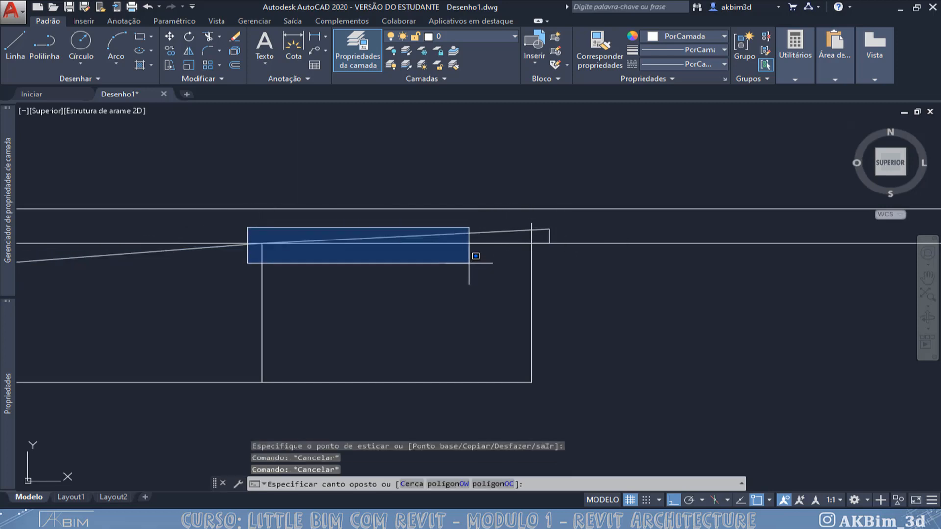
pyautogui.click(578, 247)
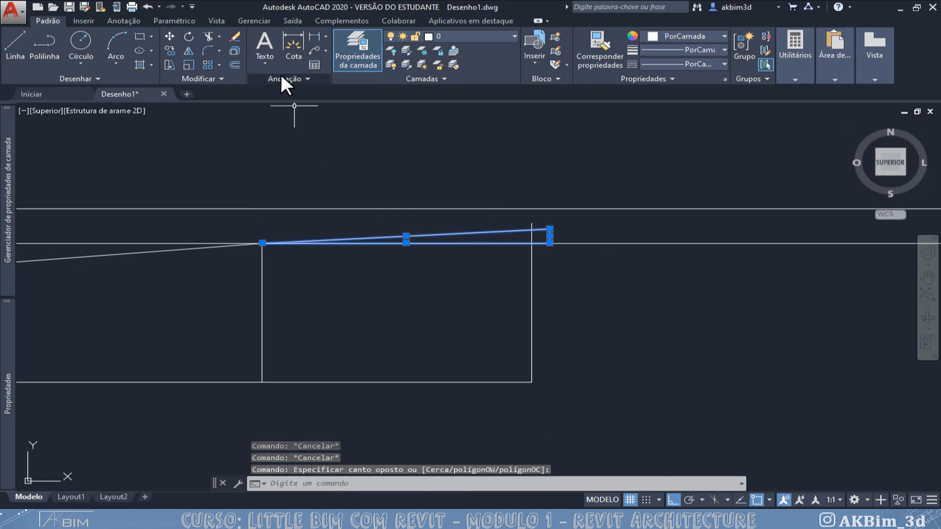
pyautogui.click(171, 37)
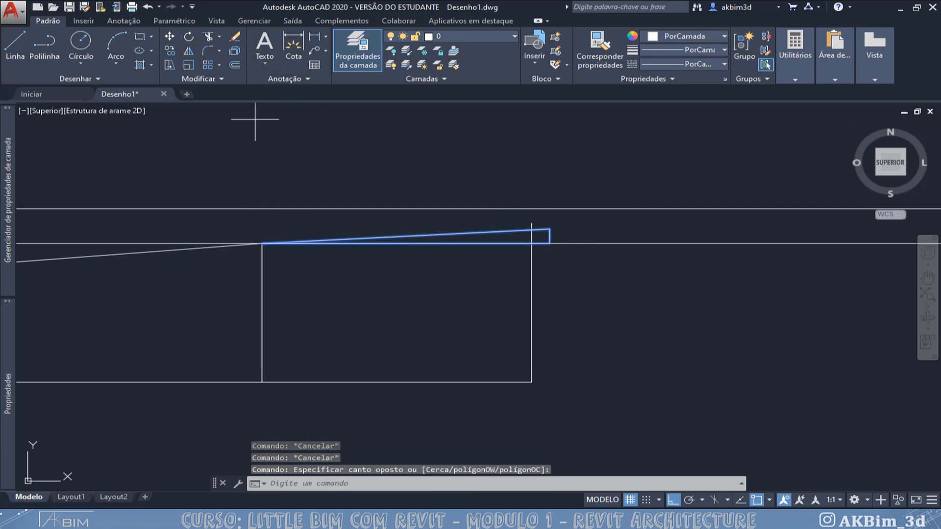
pyautogui.click(262, 243)
pyautogui.press('Escape')
# Scale up the small slope triangle from its low corner until its sloped line passes above the upper guide.
pyautogui.moveTo(530, 258); pyautogui.dragTo(477, 242, button='middle')
pyautogui.scroll(-6, 477, 241)
pyautogui.scroll(4, 432, 233)
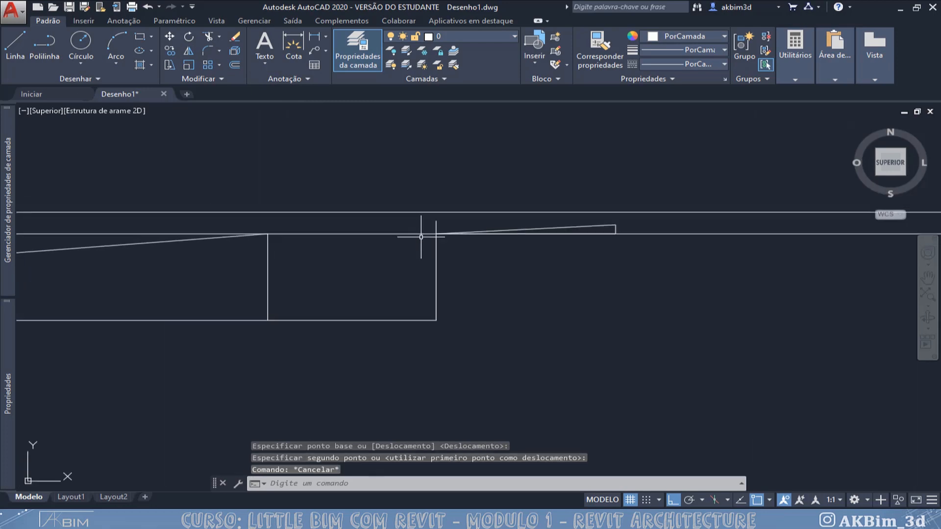
pyautogui.click(428, 201)
pyautogui.click(657, 297)
pyautogui.moveTo(608, 288); pyautogui.dragTo(538, 268, button='middle')
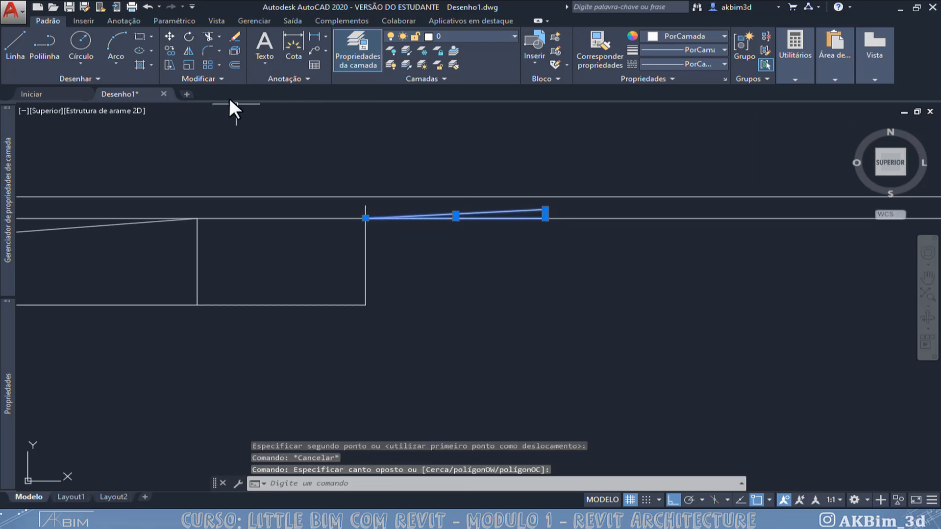
pyautogui.click(188, 65)
pyautogui.click(366, 218)
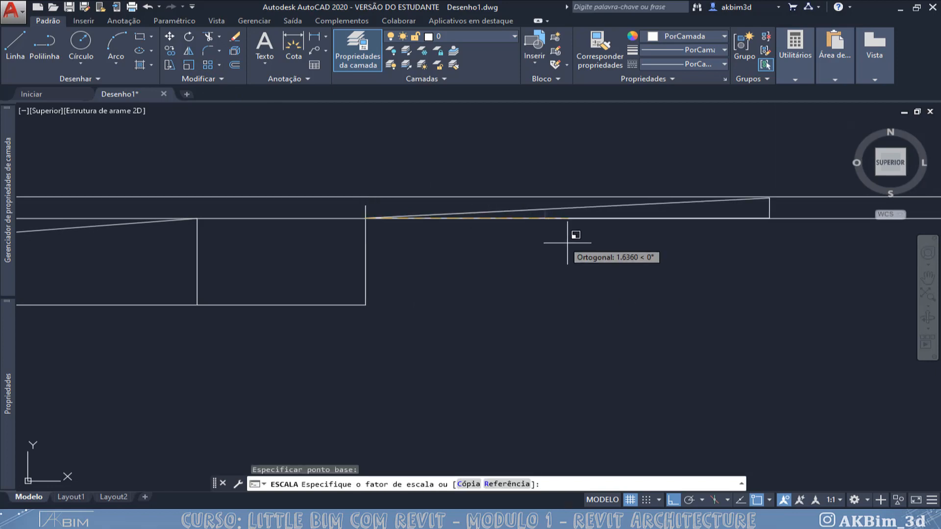
pyautogui.click(689, 268)
pyautogui.moveTo(639, 276); pyautogui.dragTo(509, 260, button='middle')
pyautogui.press('Escape')
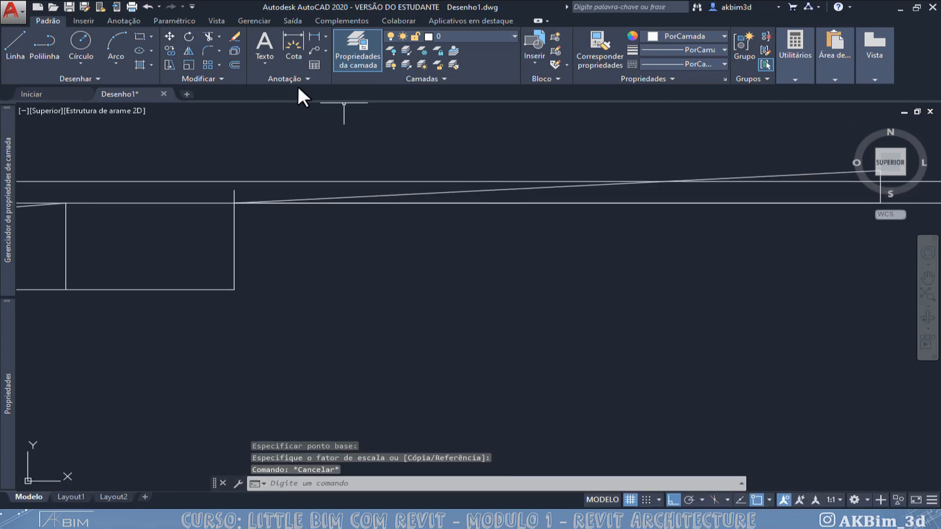
# Draw a vertical line from the enlarged slope's intersection with the upper guide down to the lower guide.
pyautogui.click(22, 45)
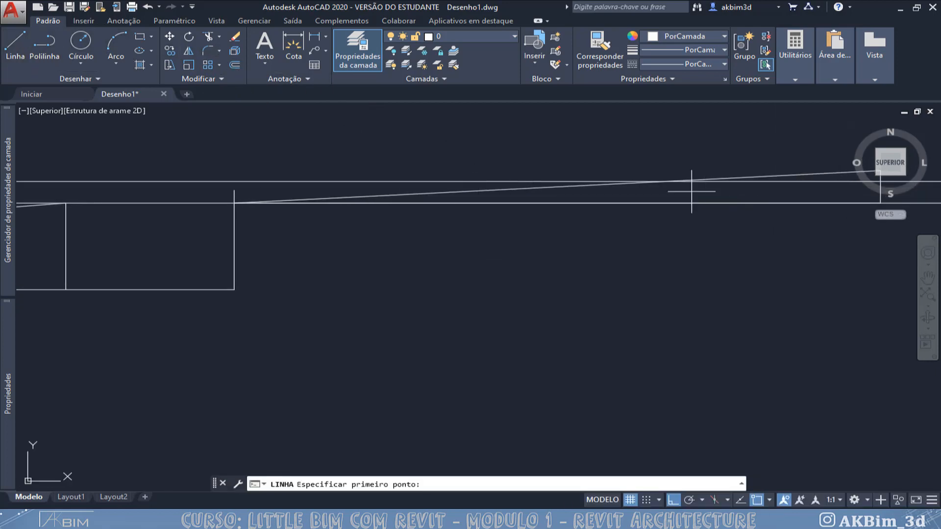
pyautogui.click(665, 182)
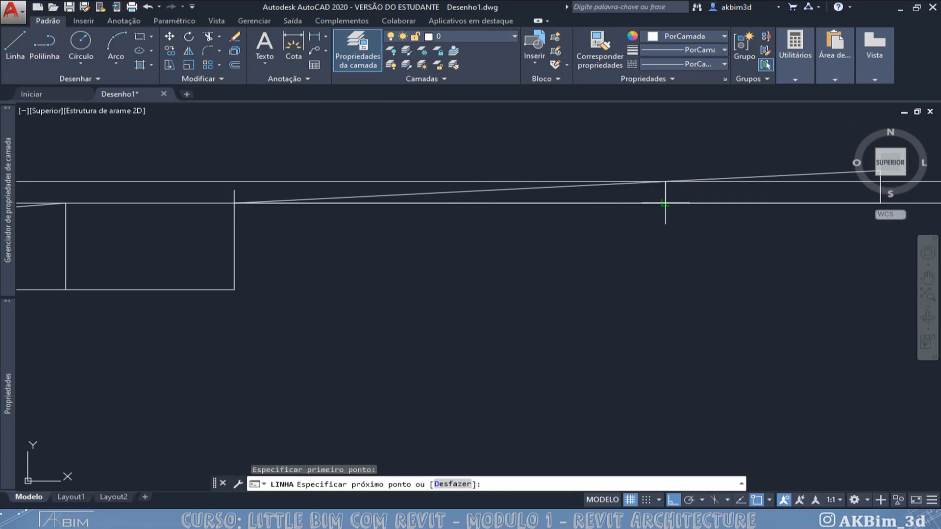
pyautogui.click(665, 202)
pyautogui.press('Escape')
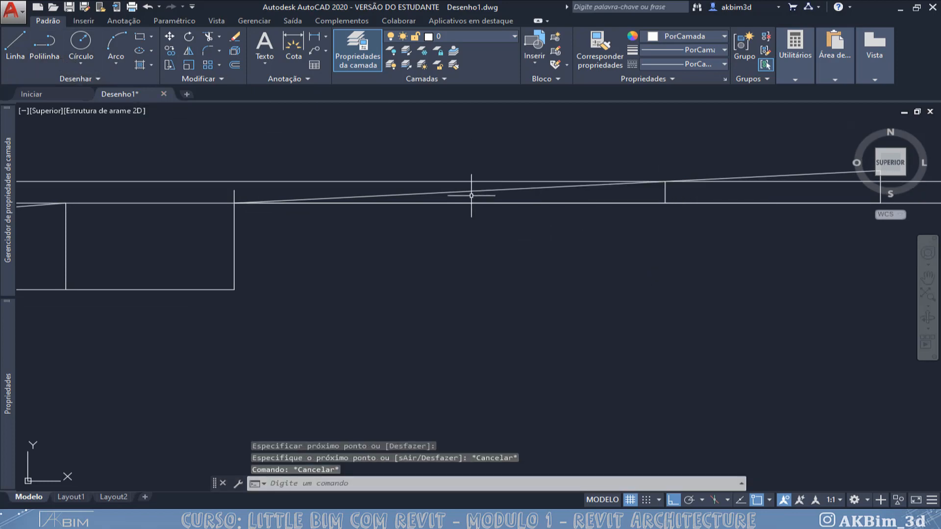
# Add a linear dimension below the first ramp segment, from its start corner to the vertical line where the slope ends.
pyautogui.scroll(-4, 472, 195)
pyautogui.moveTo(475, 198); pyautogui.dragTo(472, 211, button='middle')
pyautogui.scroll(1, 472, 210)
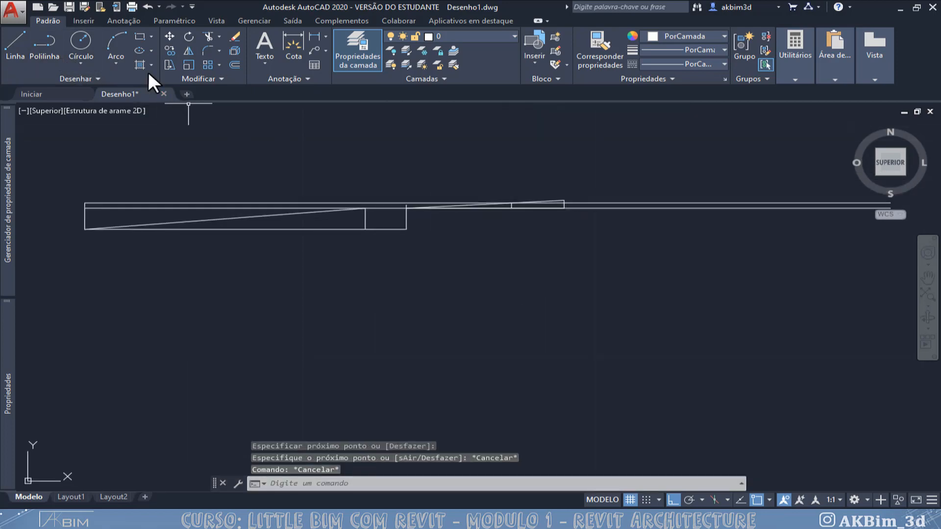
pyautogui.click(320, 37)
pyautogui.click(85, 229)
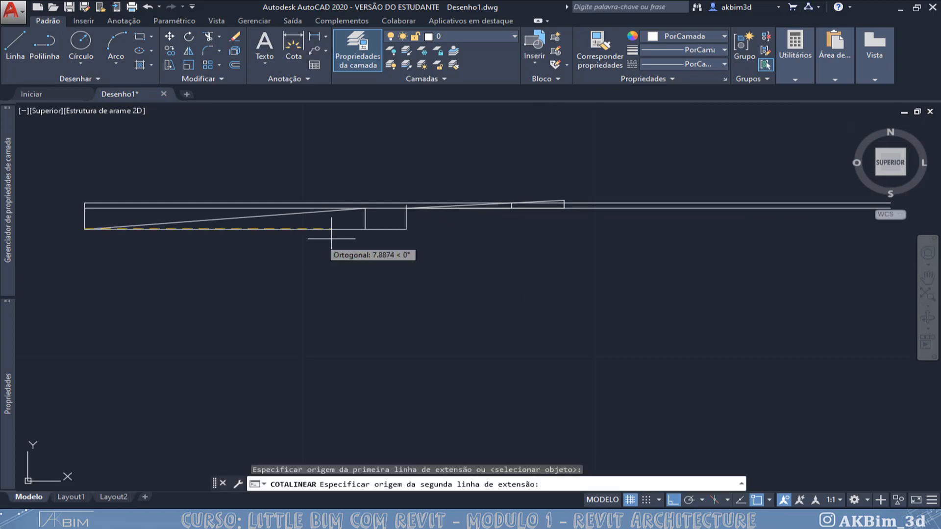
pyautogui.click(366, 229)
pyautogui.click(351, 242)
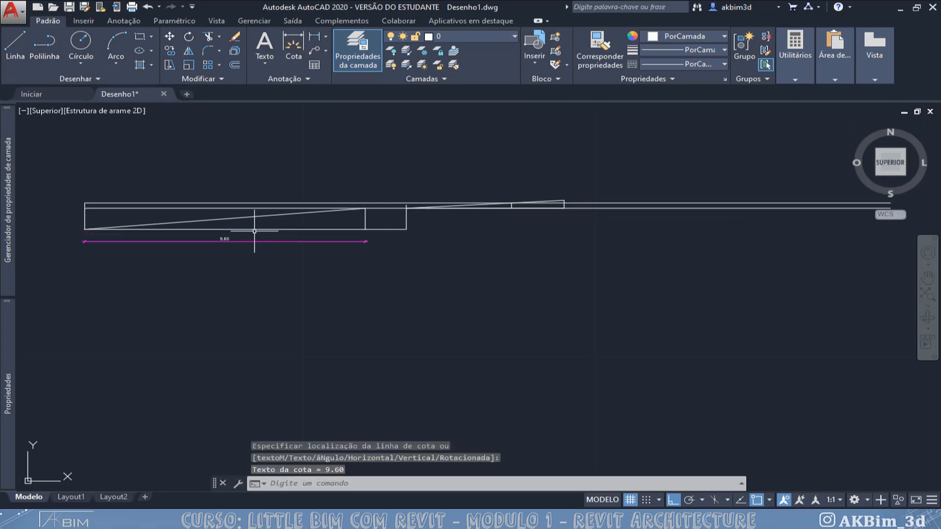
pyautogui.scroll(5, 209, 240)
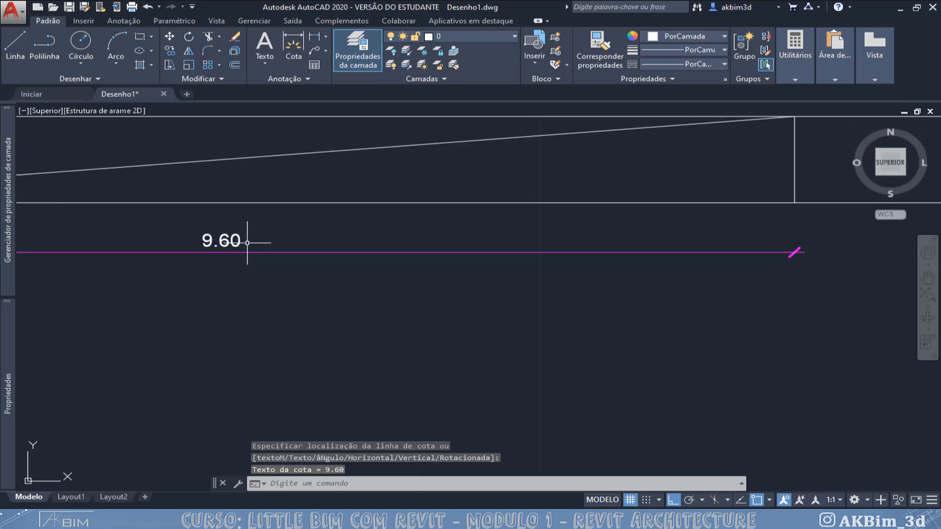
pyautogui.scroll(-3, 242, 243)
pyautogui.scroll(3, 237, 250)
pyautogui.scroll(-3, 628, 296)
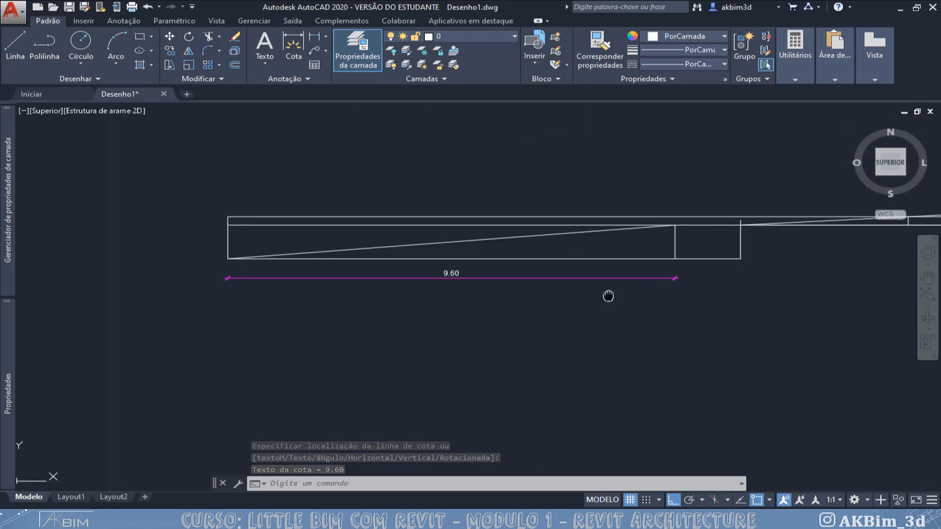
# Continue the first ramp dimension in series to the base corner at the end of the landing.
pyautogui.click(641, 297)
pyautogui.click(533, 271)
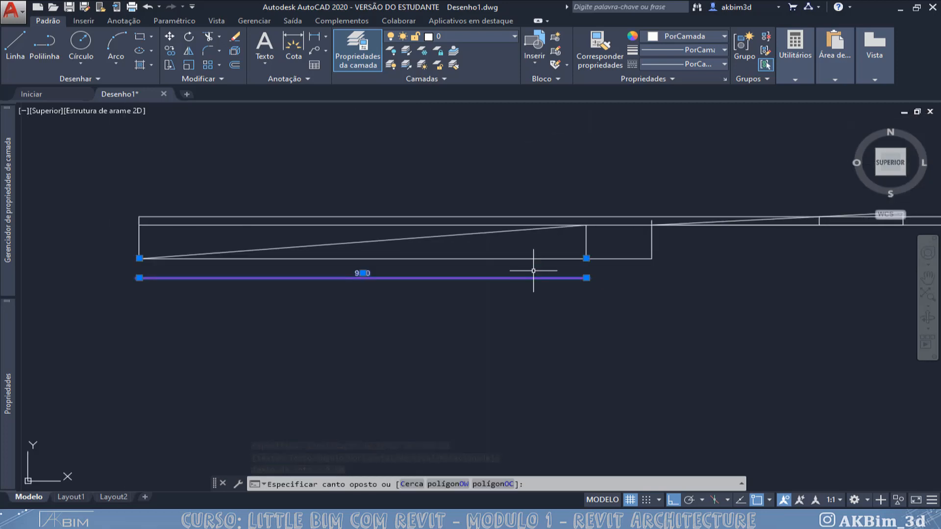
pyautogui.moveTo(587, 278)
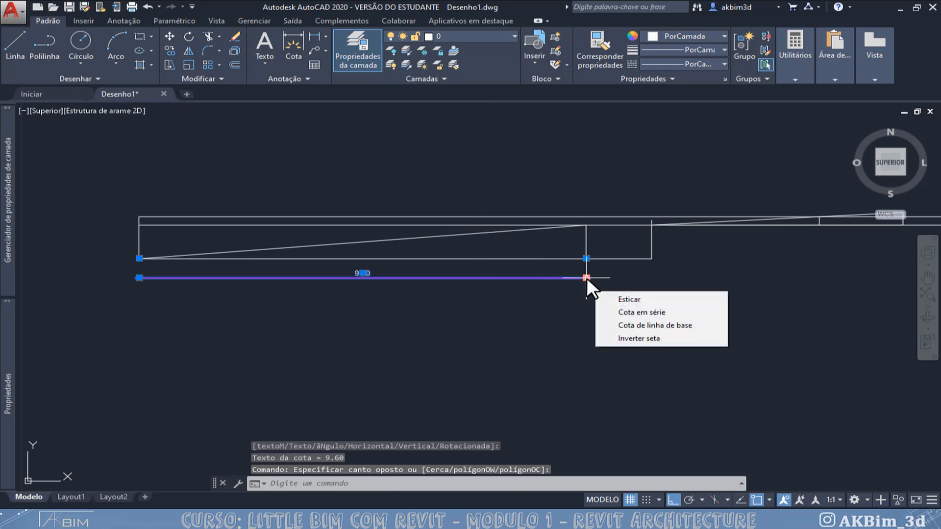
pyautogui.click(645, 312)
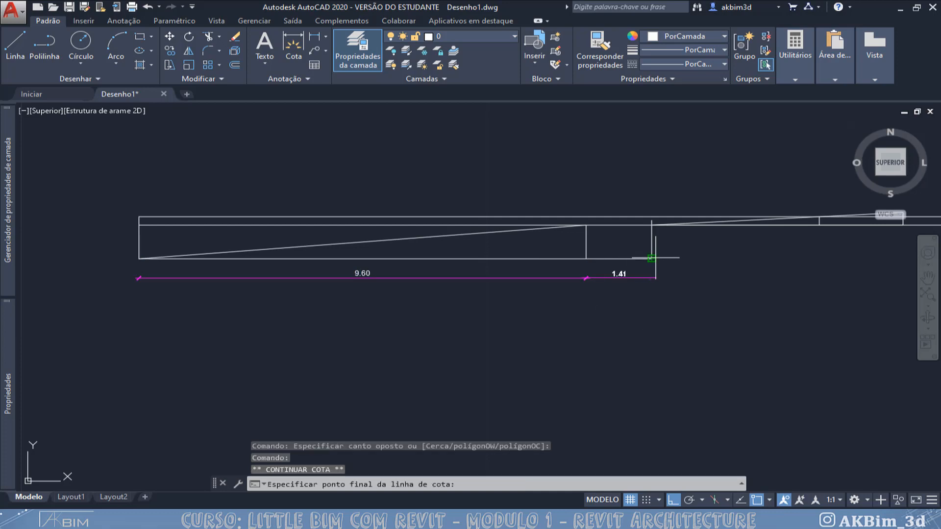
pyautogui.scroll(4, 651, 258)
pyautogui.click(645, 257)
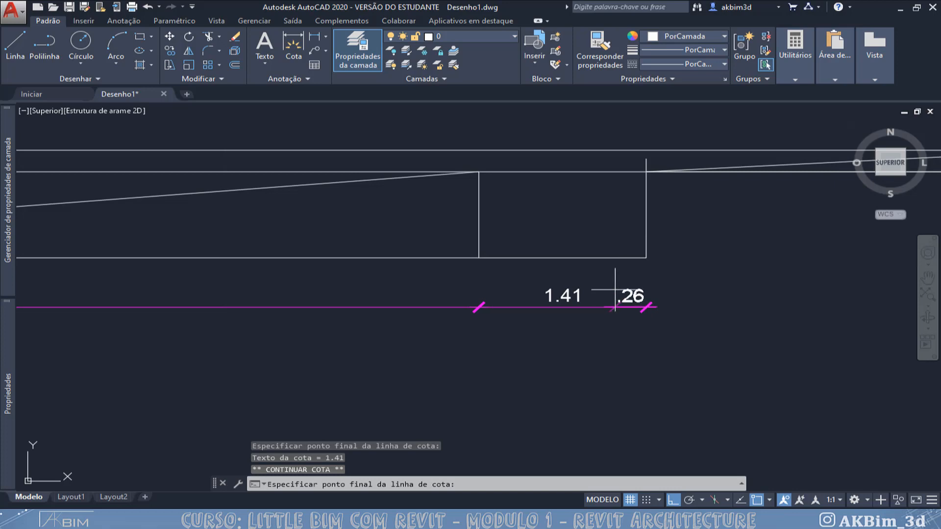
pyautogui.press('Escape')
pyautogui.scroll(-2, 614, 285)
pyautogui.moveTo(607, 243); pyautogui.dragTo(564, 236, button='middle')
pyautogui.press('Escape')
pyautogui.scroll(2, 606, 301)
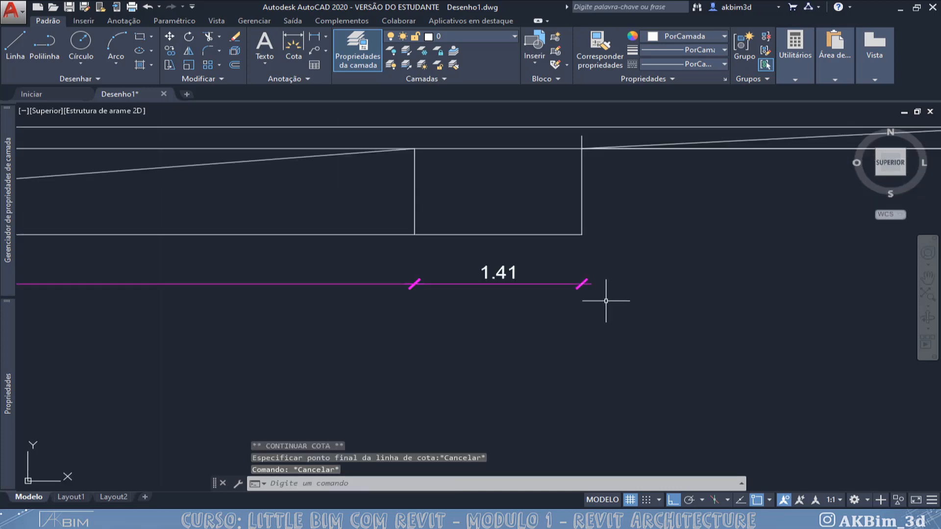
pyautogui.moveTo(592, 286); pyautogui.dragTo(550, 319, button='middle')
pyautogui.click(541, 204)
pyautogui.click(545, 269)
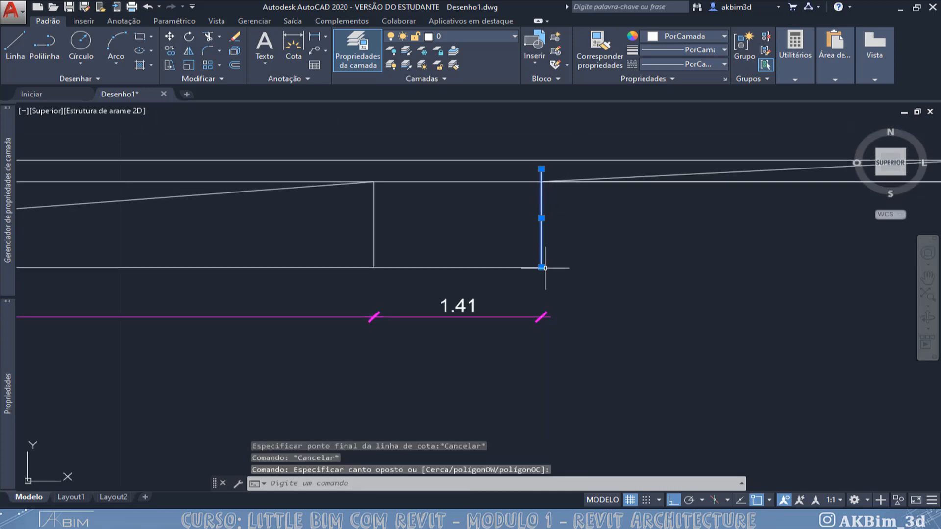
pyautogui.press('Escape')
pyautogui.click(376, 216)
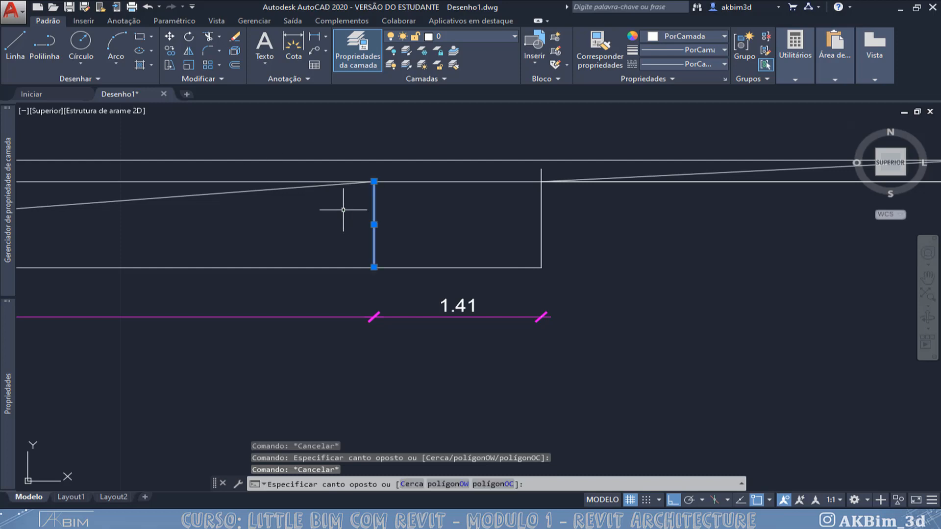
pyautogui.click(330, 210)
pyautogui.click(248, 207)
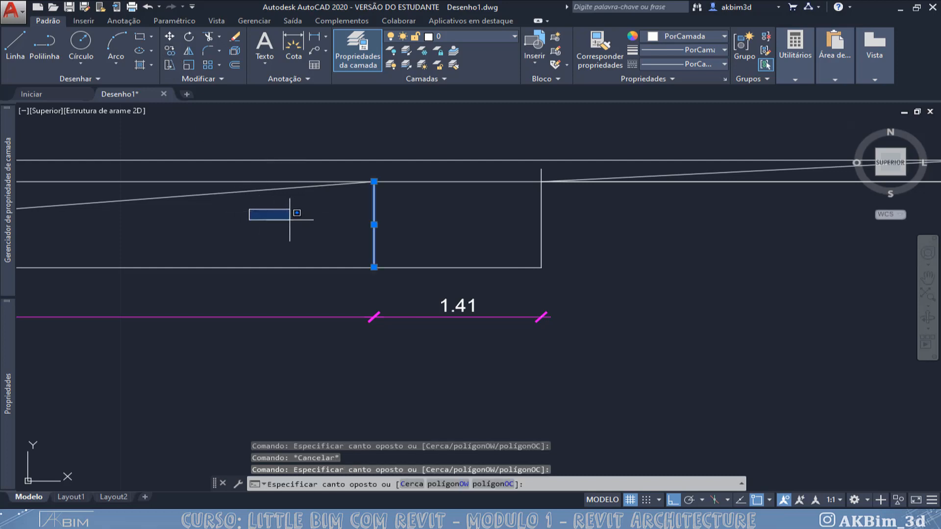
pyautogui.click(299, 217)
pyautogui.press('Escape')
# Copy the vertical line at the end of the first slope 1.5 towards the second ramp, and delete the old landing end line.
pyautogui.click(428, 250)
pyautogui.click(351, 223)
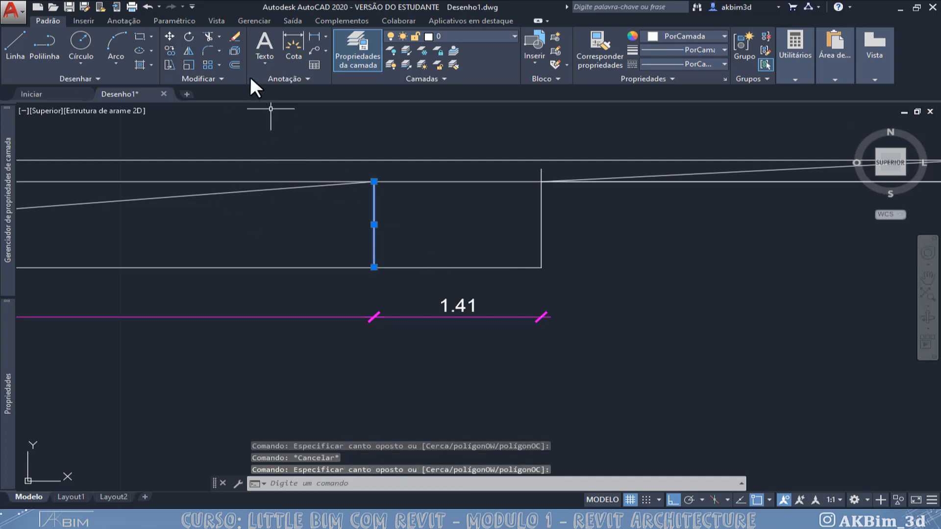
pyautogui.click(172, 51)
pyautogui.click(297, 256)
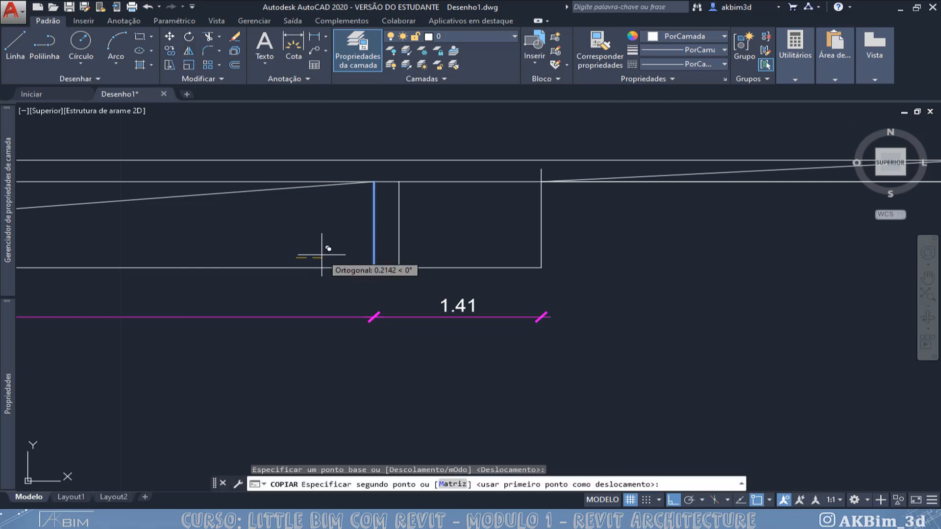
pyautogui.write('1.5')
pyautogui.press('Return')
pyautogui.press('Escape')
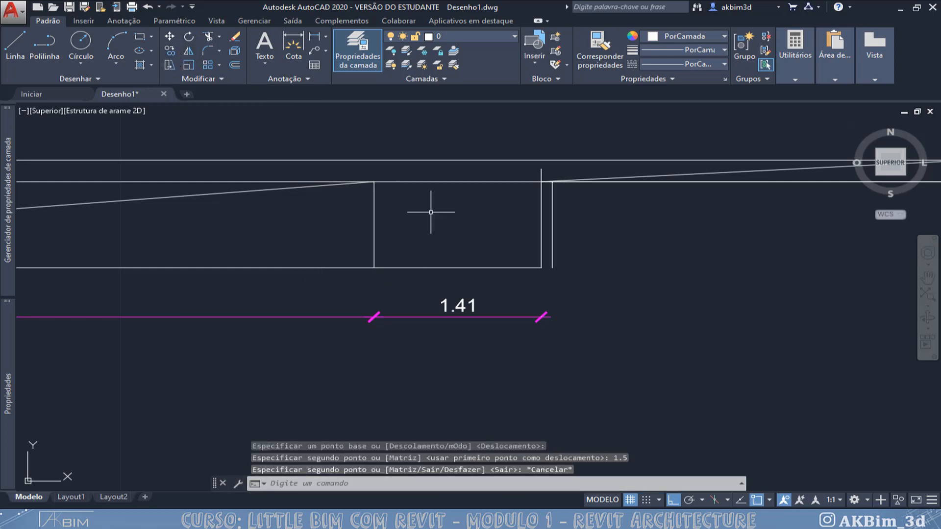
pyautogui.click(542, 204)
pyautogui.press('Delete')
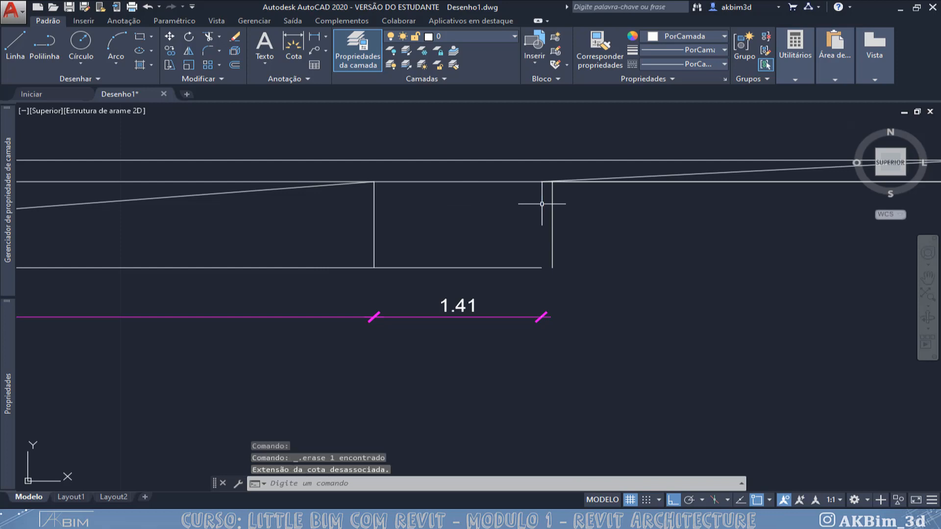
# Move the second slope triangle and its vertical line so the low corner meets the top of the new landing edge.
pyautogui.scroll(-2, 461, 201)
pyautogui.click(487, 138)
pyautogui.scroll(-2, 603, 230)
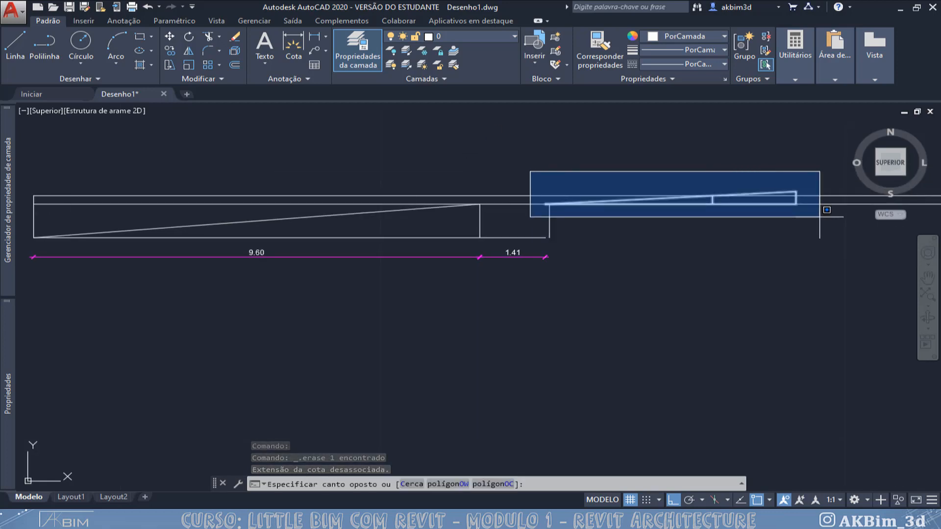
pyautogui.click(798, 214)
pyautogui.click(170, 36)
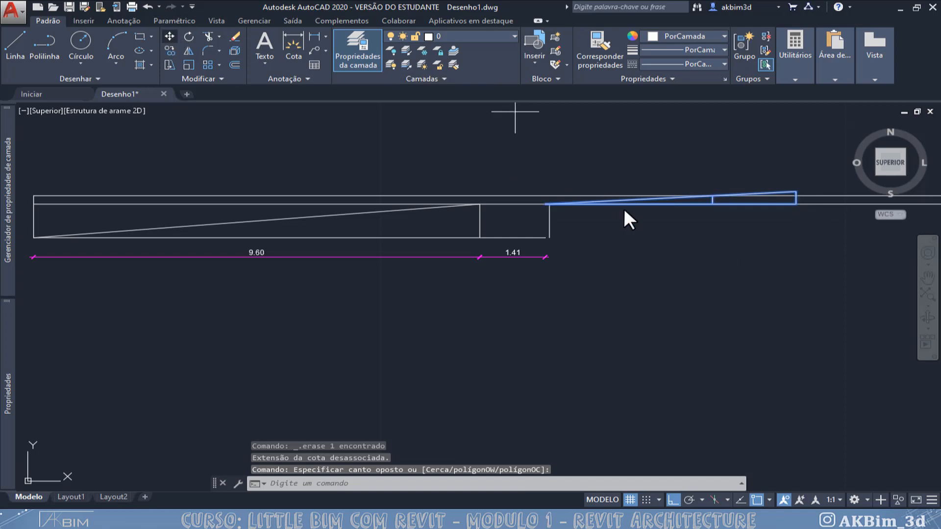
pyautogui.scroll(2, 595, 203)
pyautogui.click(475, 205)
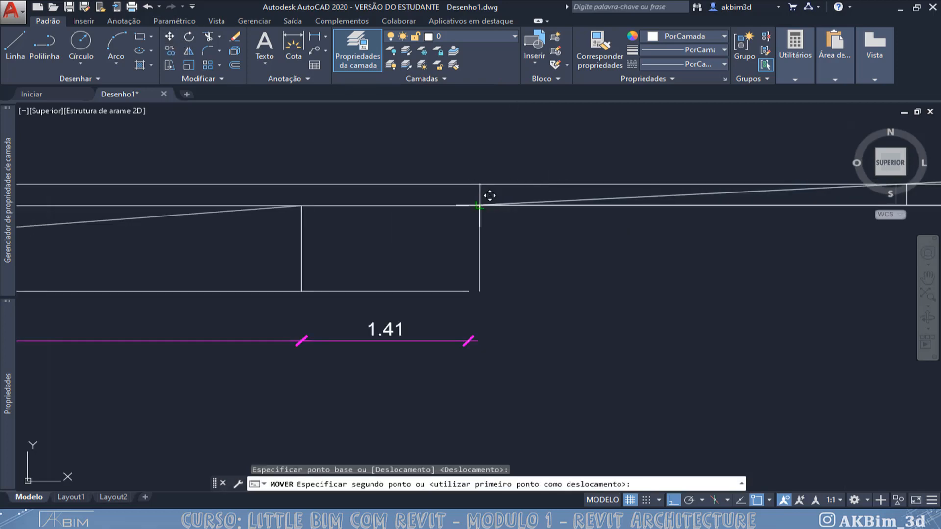
pyautogui.press('Escape')
# Stretch the landing dimension and the base line to the foot of the new landing edge.
pyautogui.scroll(-2, 498, 235)
pyautogui.scroll(2, 443, 278)
pyautogui.click(437, 285)
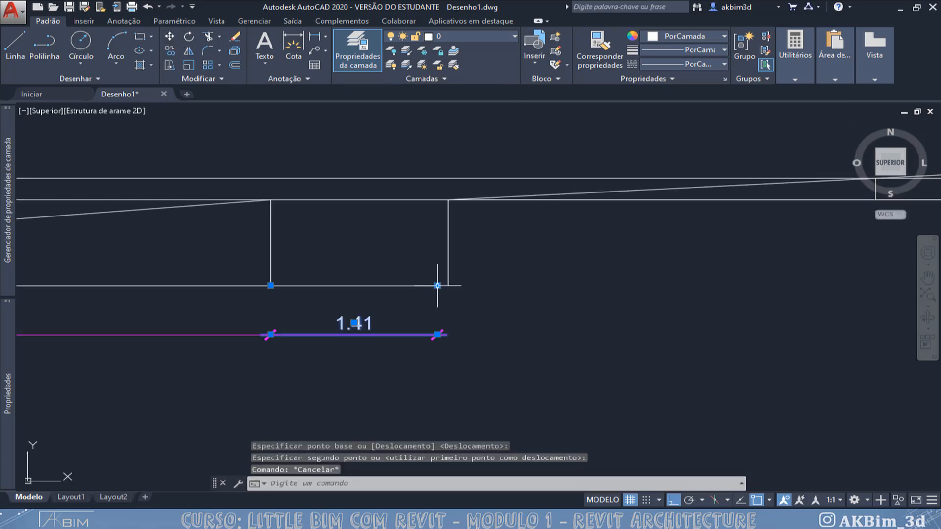
pyautogui.click(466, 342)
pyautogui.click(427, 325)
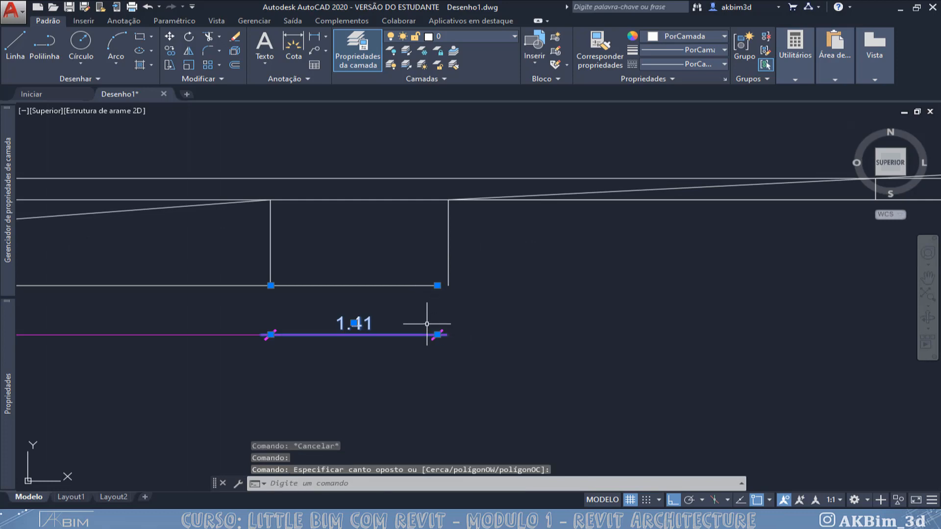
pyautogui.click(437, 285)
pyautogui.click(448, 285)
pyautogui.click(431, 285)
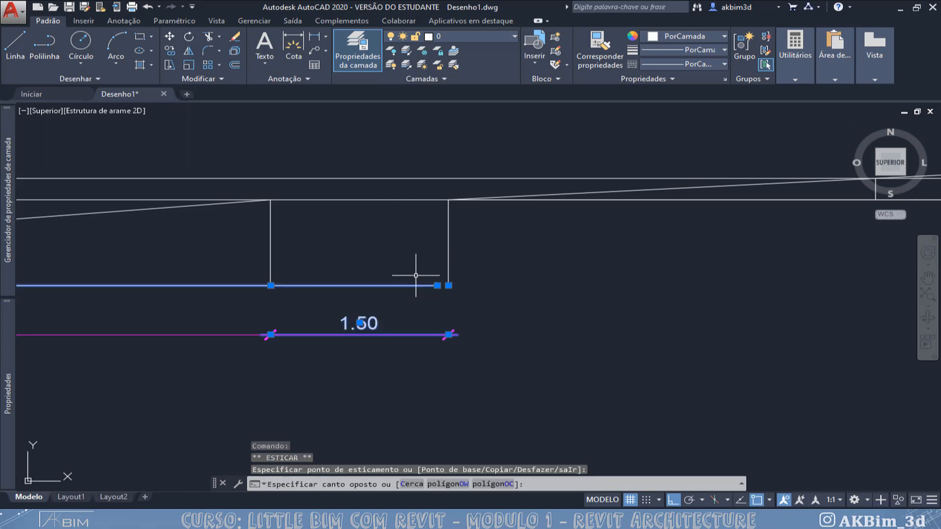
pyautogui.moveTo(437, 287)
pyautogui.press('Escape')
pyautogui.press('Escape')
pyautogui.scroll(-4, 438, 290)
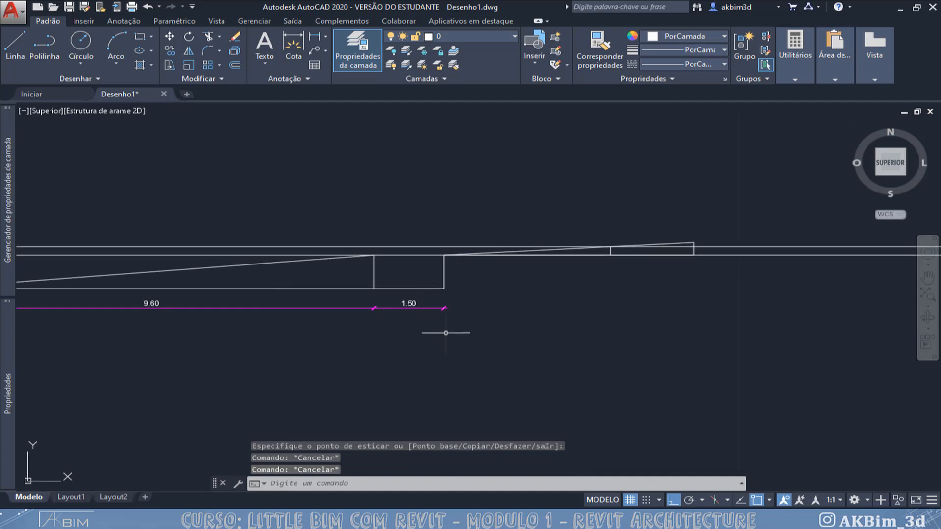
# Continue the landing dimension in series to the vertical line where the second slope meets the upper guide.
pyautogui.click(446, 333)
pyautogui.click(426, 308)
pyautogui.scroll(2, 479, 304)
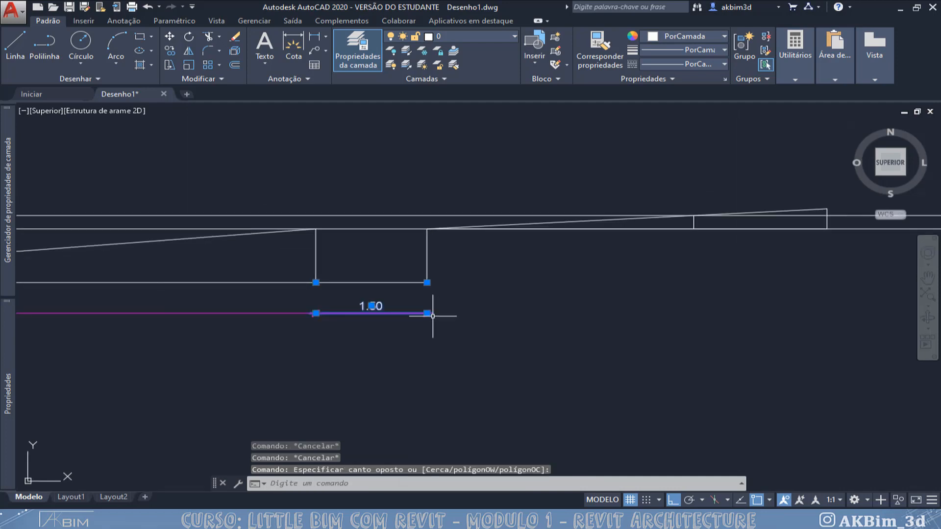
pyautogui.moveTo(426, 314)
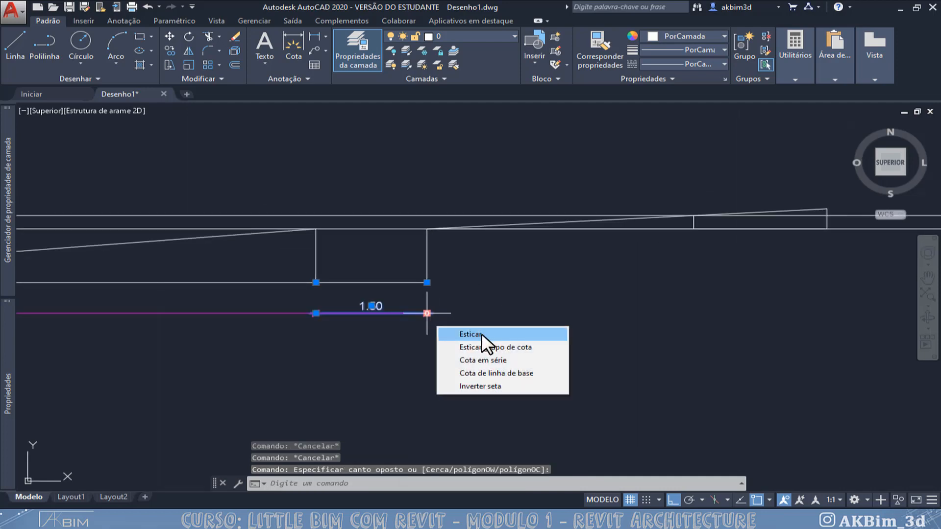
pyautogui.click(495, 360)
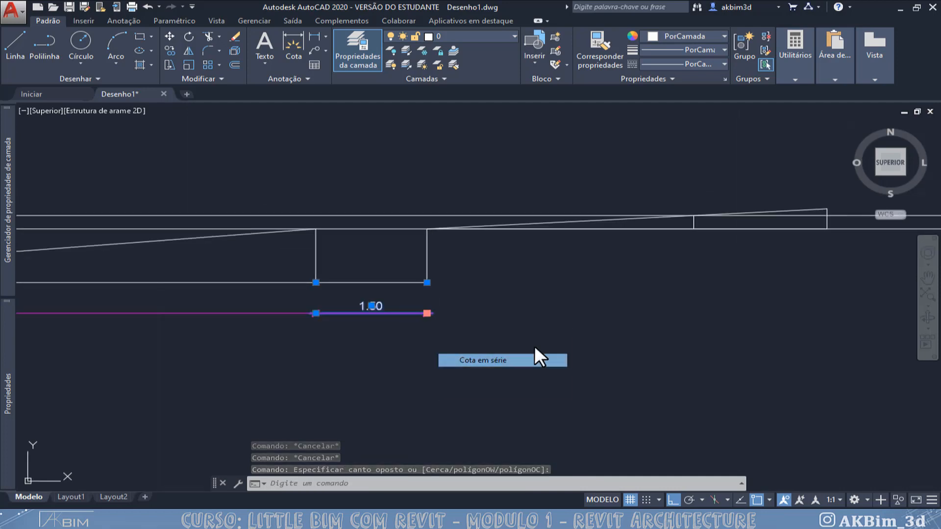
pyautogui.click(694, 229)
pyautogui.press('Escape')
pyautogui.press('Escape')
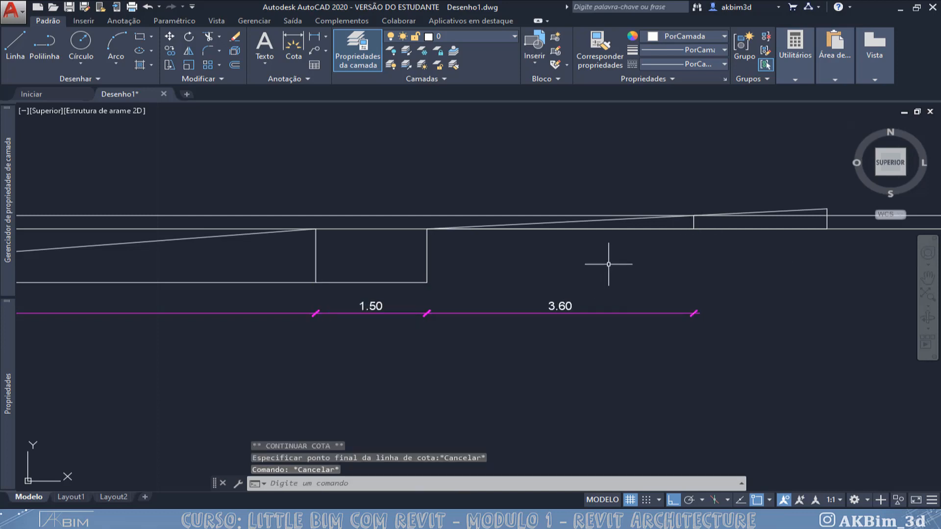
# Add a vertical linear dimension to the short line where the second slope meets the upper guide.
pyautogui.scroll(2, 651, 255)
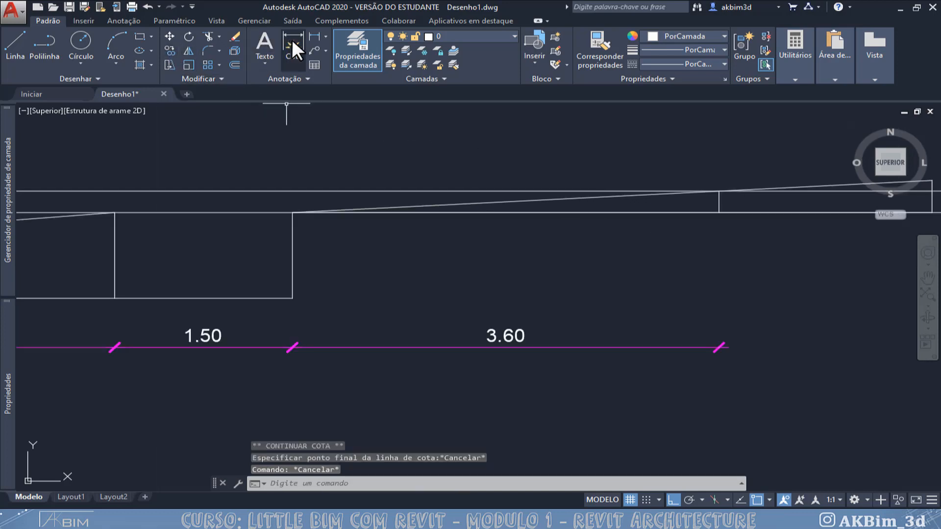
pyautogui.click(312, 36)
pyautogui.click(719, 213)
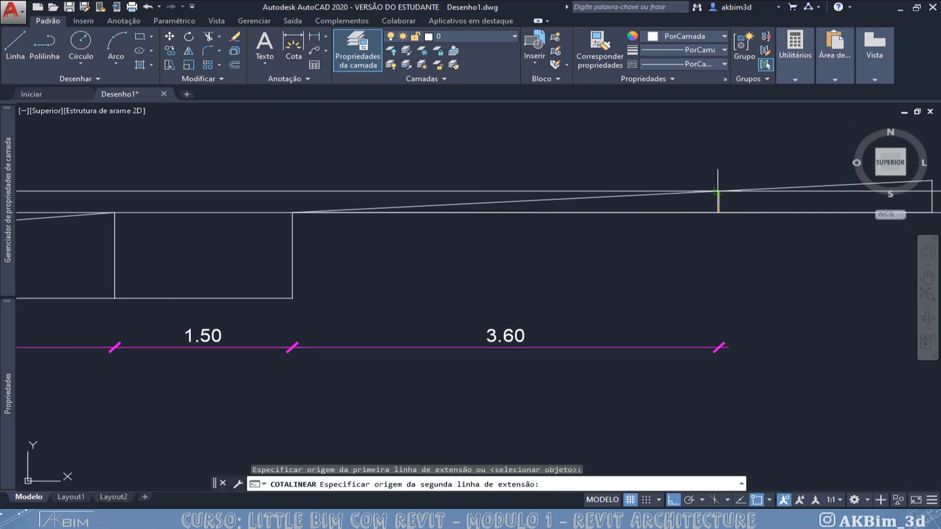
pyautogui.click(718, 192)
pyautogui.click(762, 203)
pyautogui.press('Escape')
pyautogui.press('Escape')
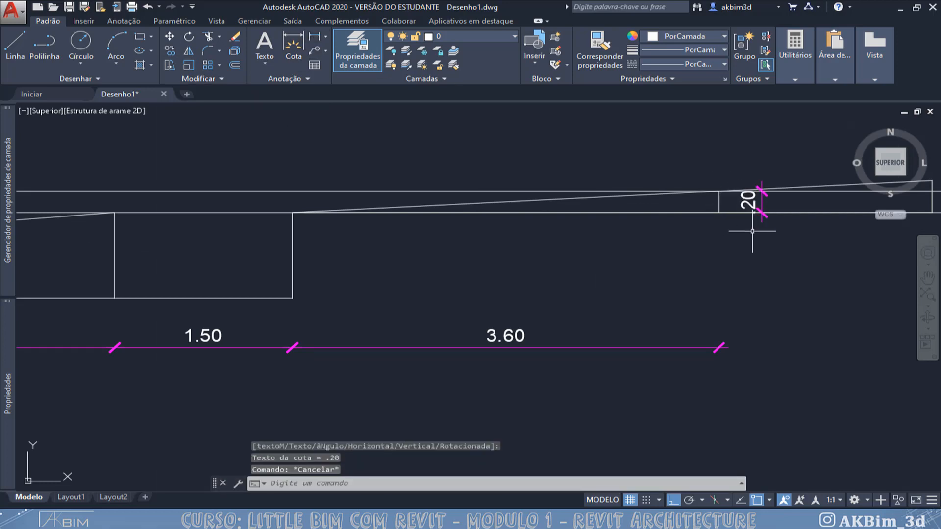
pyautogui.moveTo(649, 326); pyautogui.dragTo(630, 320, button='middle')
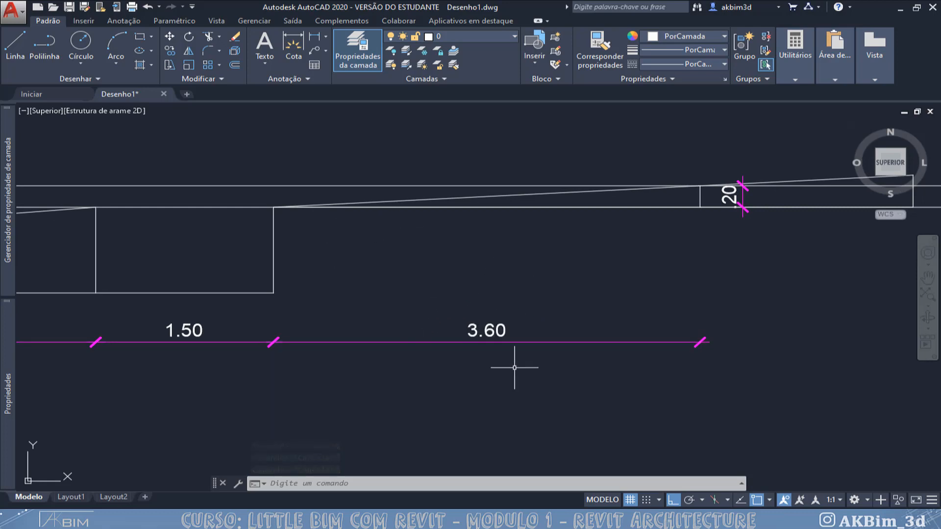
pyautogui.scroll(-5, 442, 255)
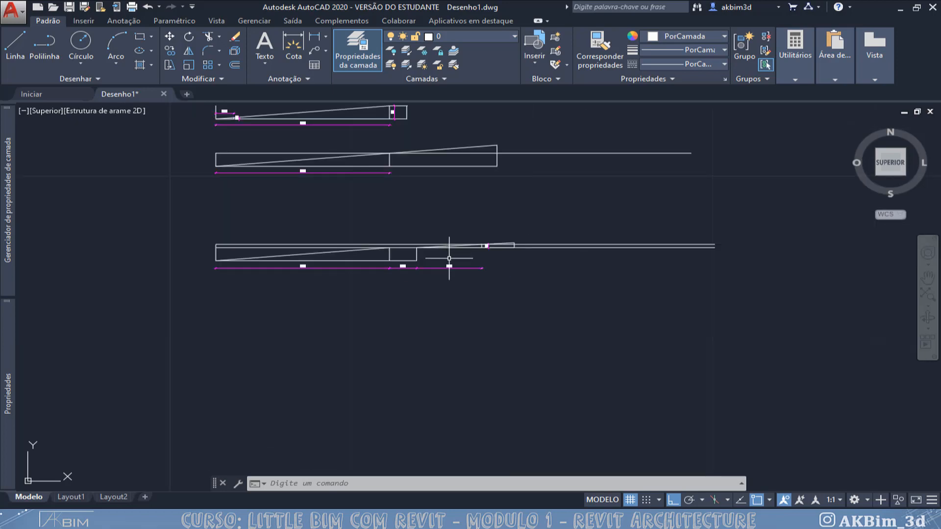
pyautogui.scroll(2, 442, 204)
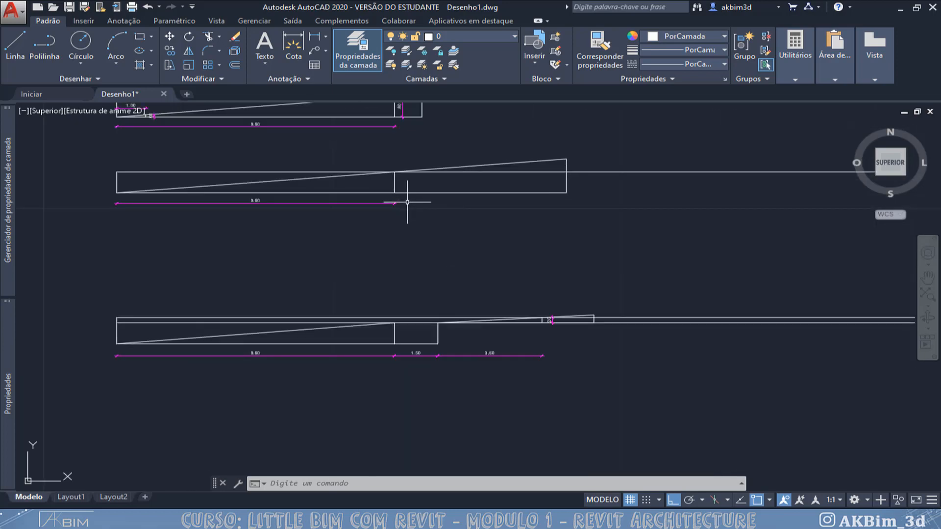
pyautogui.scroll(2, 435, 380)
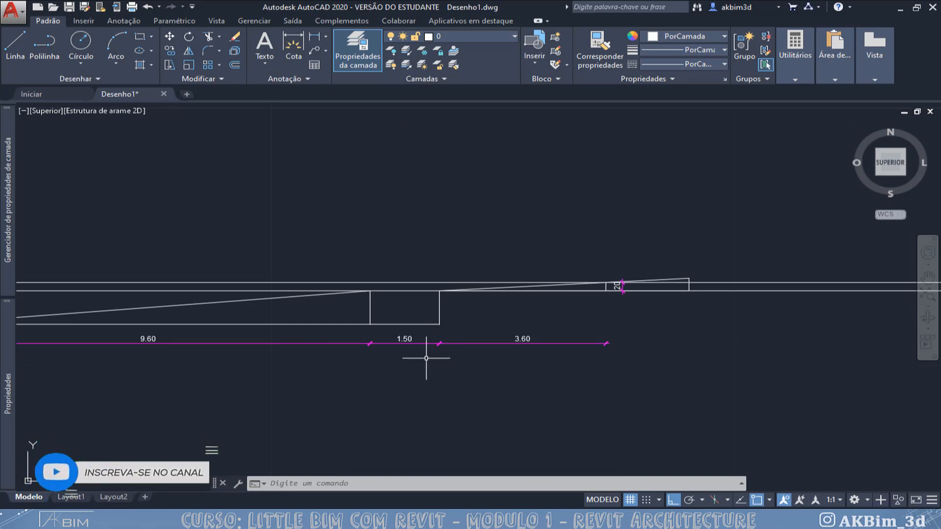
pyautogui.moveTo(378, 303); pyautogui.dragTo(484, 304, button='middle')
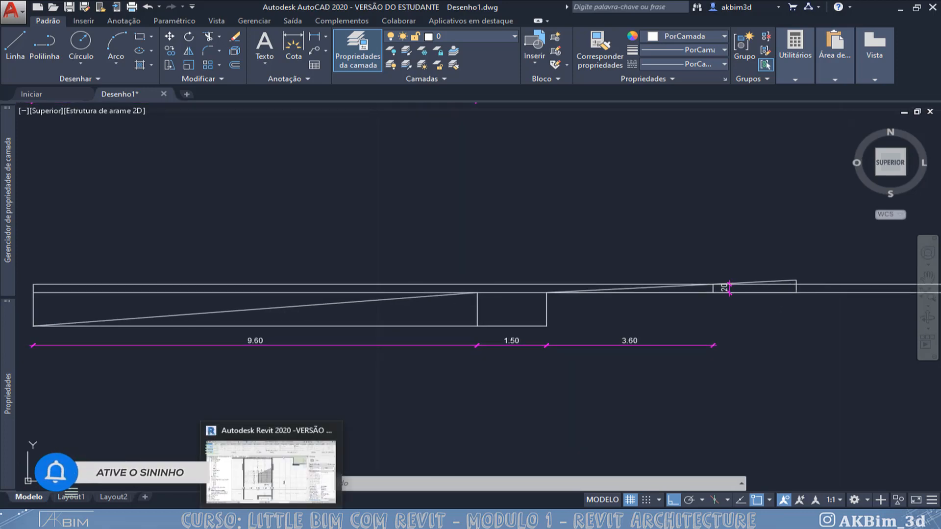
# Switch to Revit and duplicate the Rampa 1 ramp type as "Rampa 9050".
pyautogui.click(271, 520)
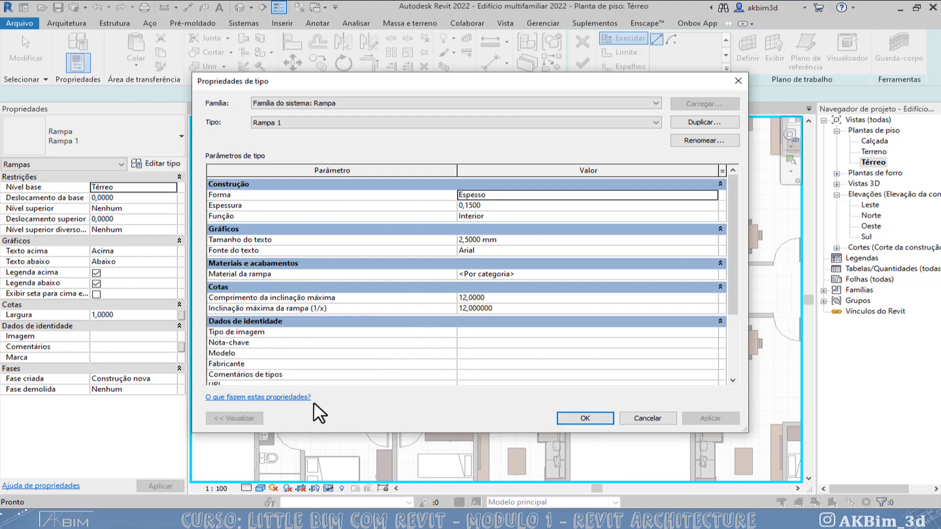
pyautogui.hotkey('alt', 'Tab')
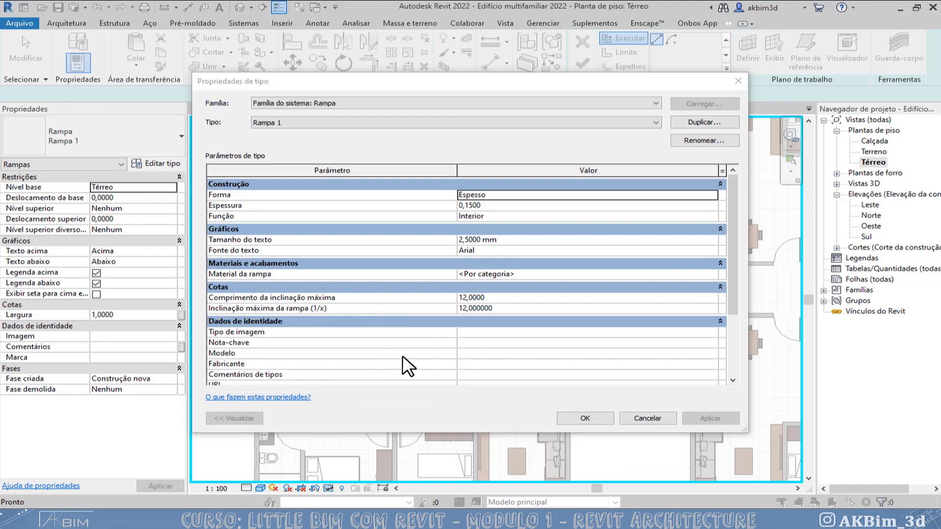
pyautogui.click(702, 126)
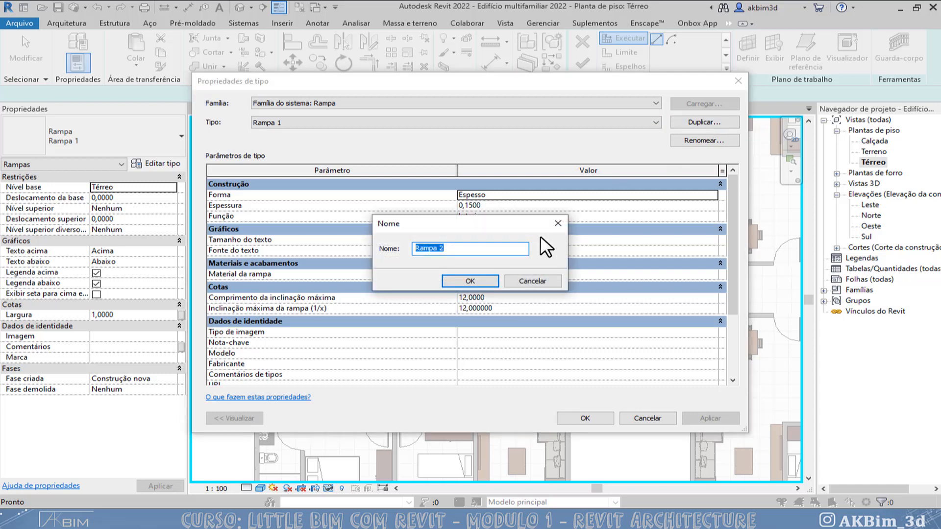
pyautogui.click(465, 251)
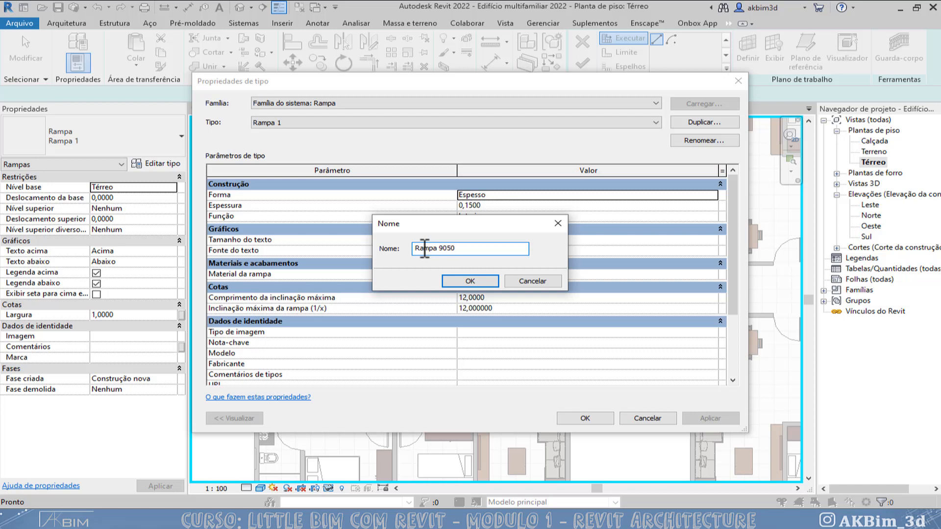
pyautogui.write('9050')
pyautogui.press('Return')
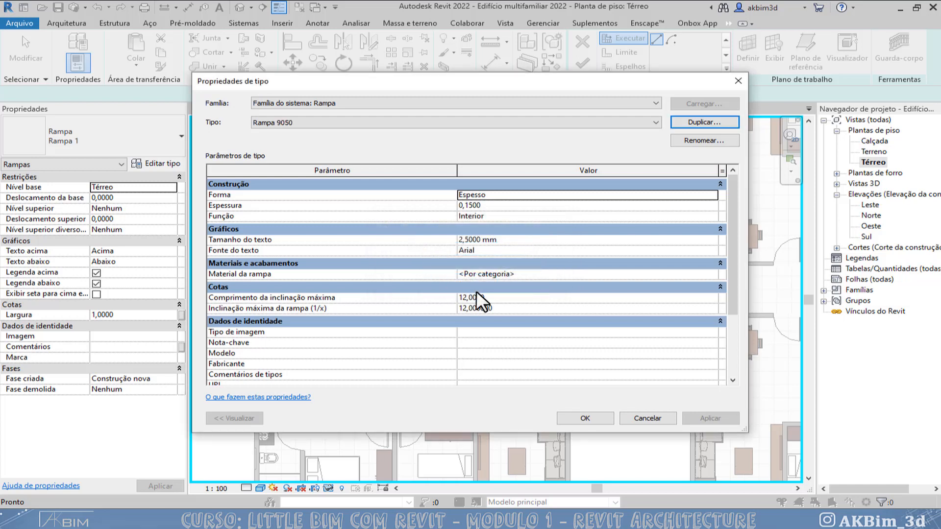
# Rename the new ramp type as "Rampa 9050 - 8,33%".
pyautogui.click(696, 142)
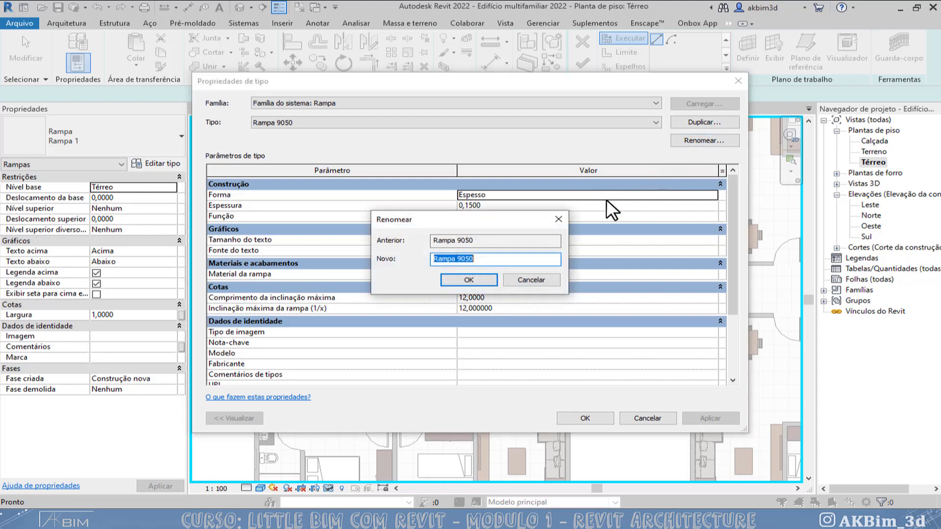
pyautogui.click(504, 259)
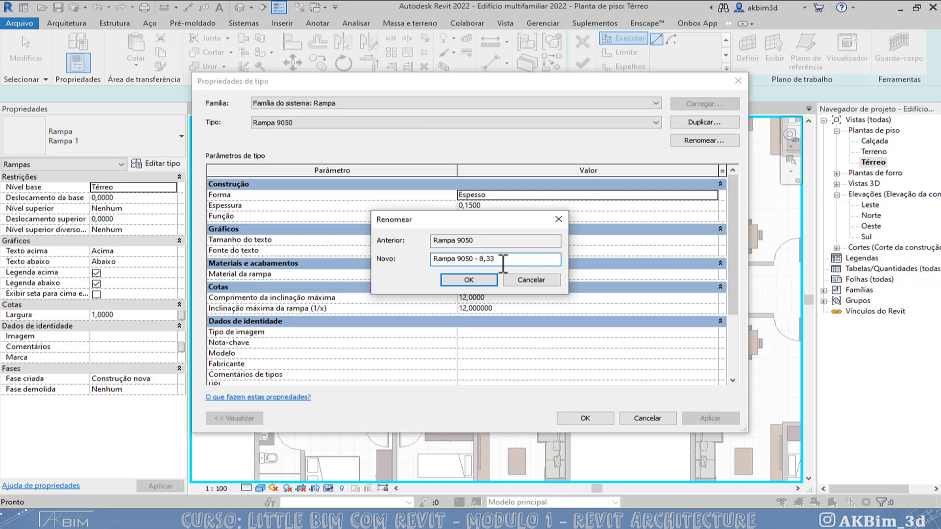
pyautogui.press('Return')
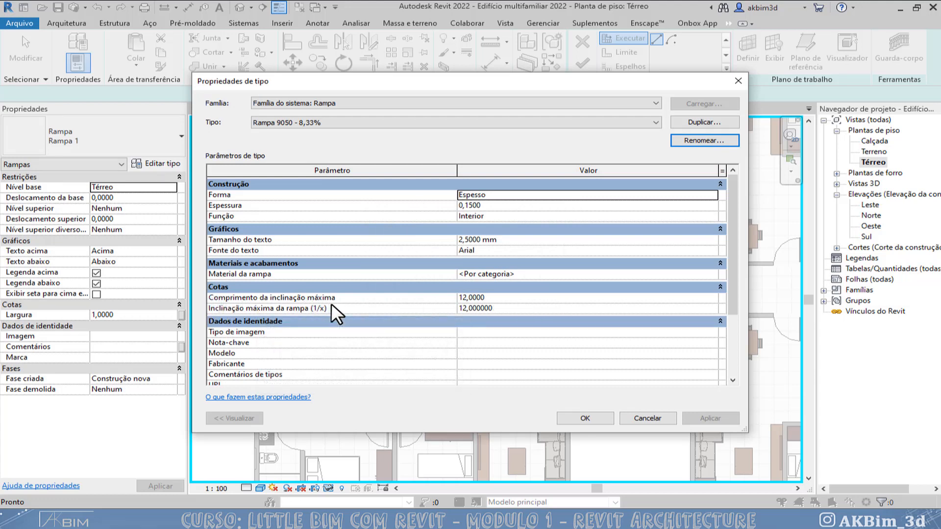
# Set the ramp type's maximum incline length to 9,6 and accept the type properties.
pyautogui.moveTo(332, 305)
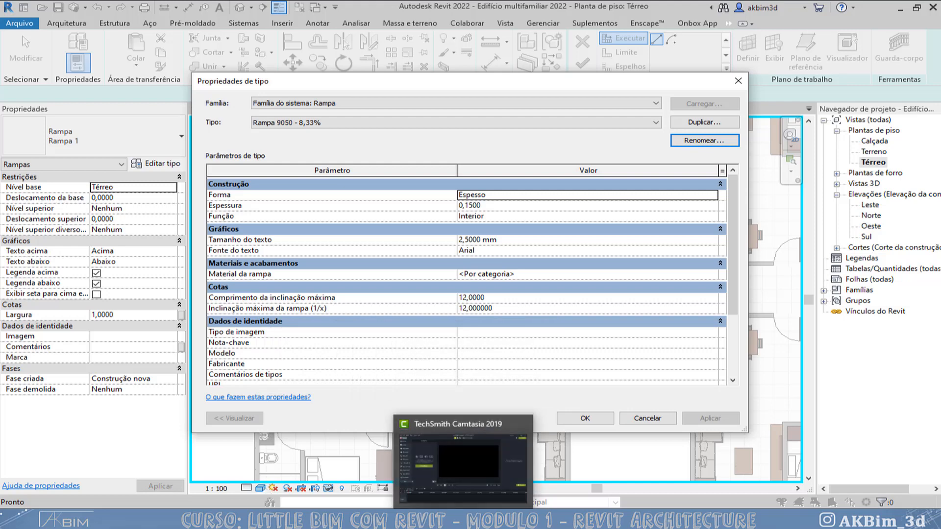
pyautogui.moveTo(304, 520)
pyautogui.click(304, 461)
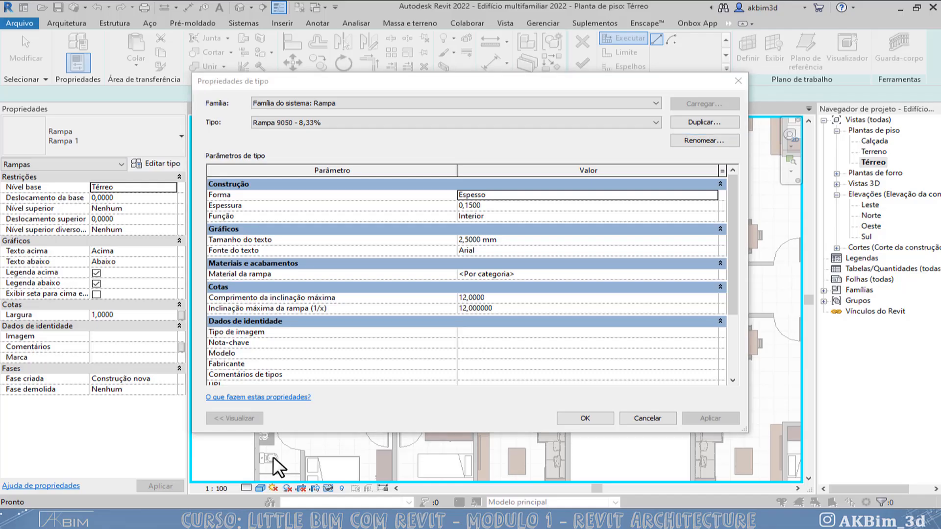
pyautogui.click(526, 298)
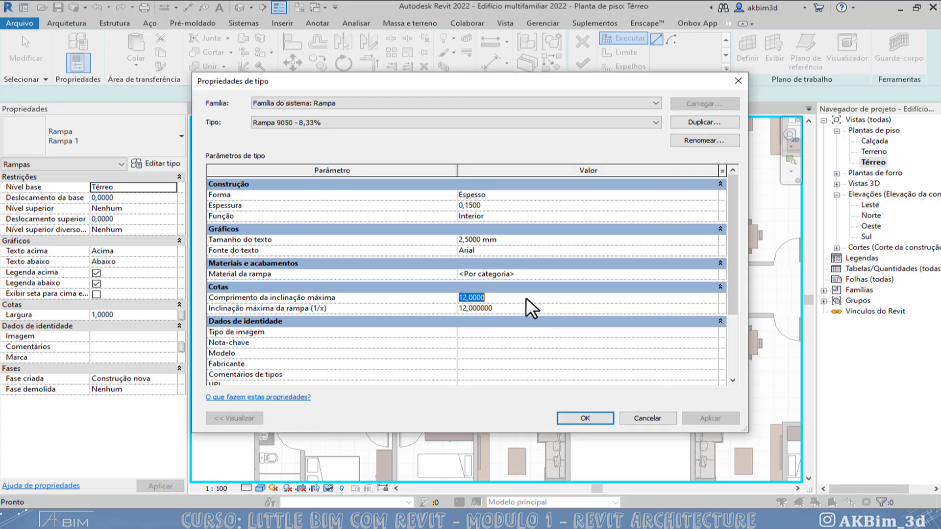
pyautogui.write('9,6')
pyautogui.press('Return')
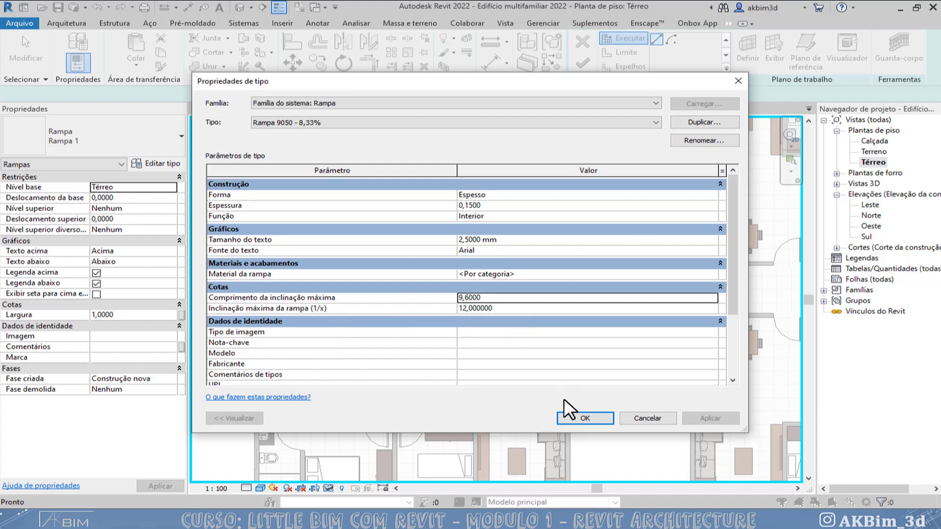
pyautogui.click(581, 418)
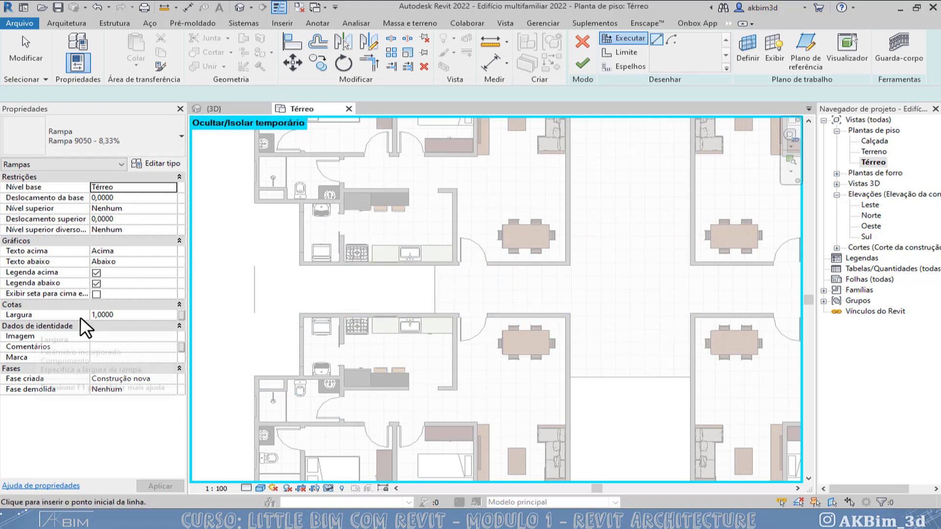
# Measure the corridor's width along the floor edge and set the ramp's width to 1,8.
pyautogui.click(167, 9)
pyautogui.click(435, 266)
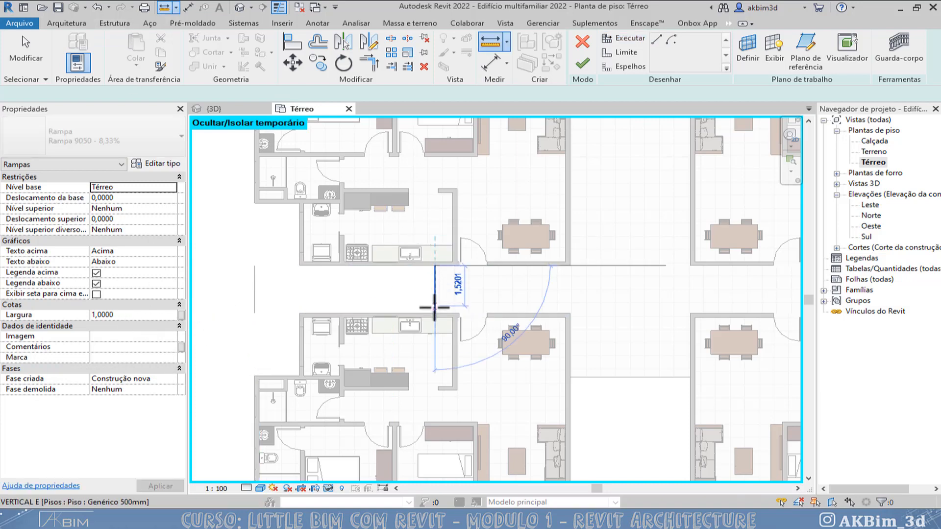
pyautogui.click(435, 313)
pyautogui.press('Escape')
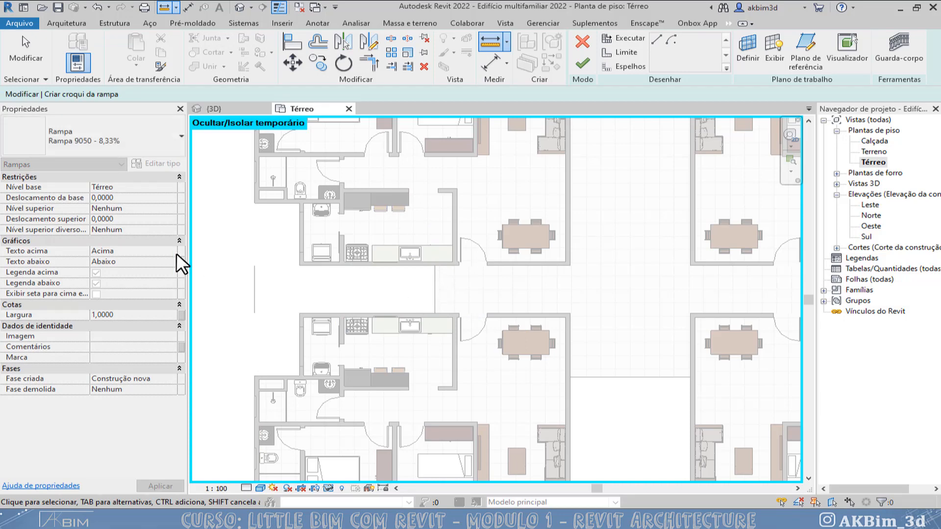
pyautogui.click(146, 316)
pyautogui.write('1,')
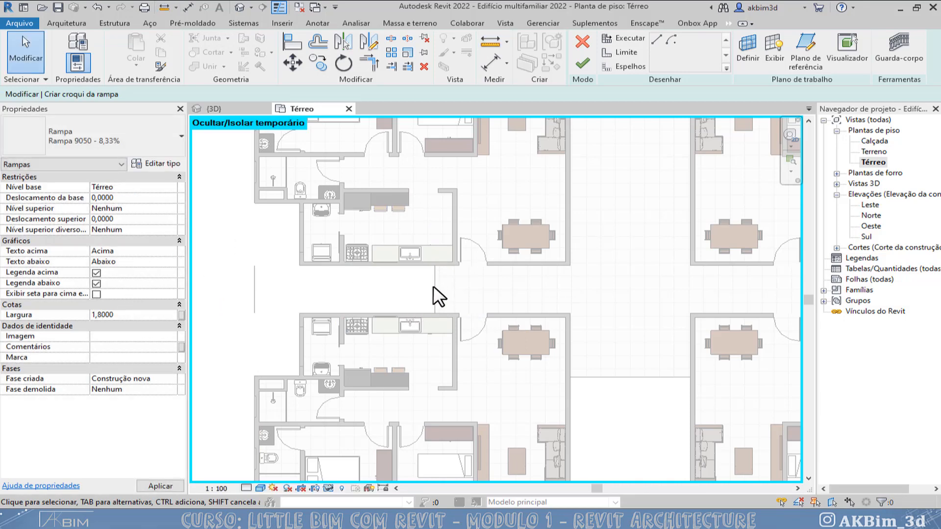
pyautogui.click(619, 36)
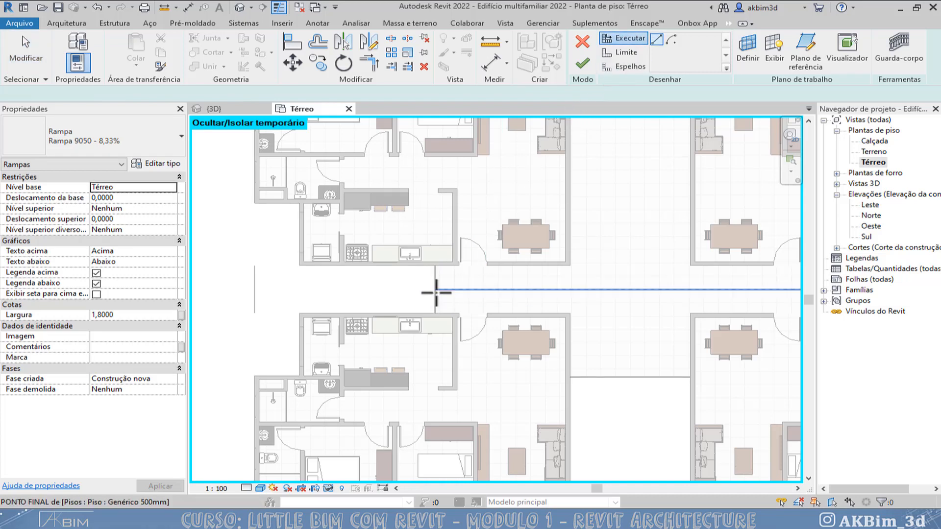
pyautogui.click(435, 289)
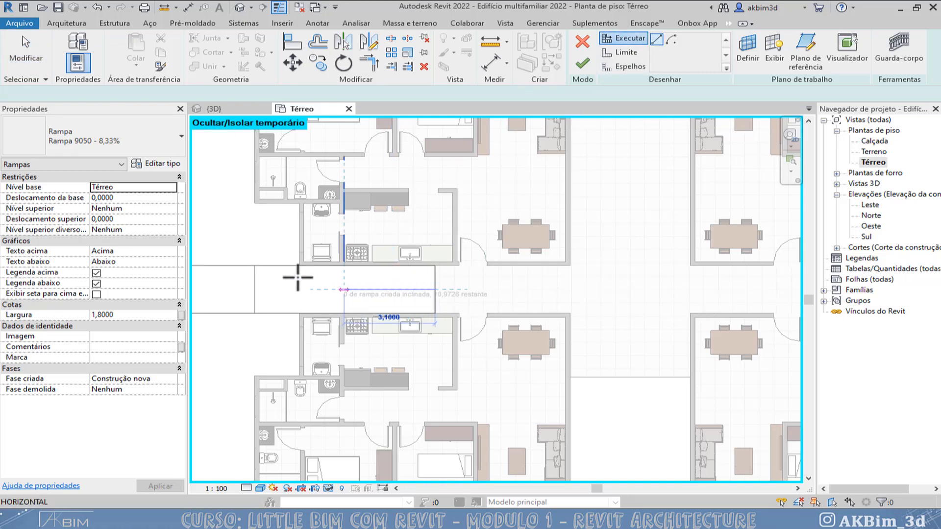
pyautogui.scroll(-1, 245, 287)
pyautogui.moveTo(269, 288); pyautogui.dragTo(353, 287, button='middle')
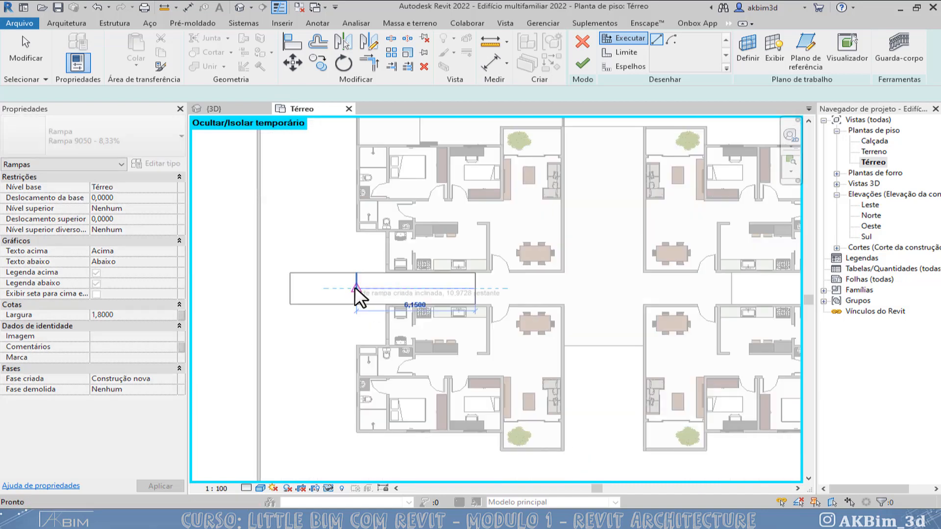
pyautogui.press('Escape')
pyautogui.press('Escape')
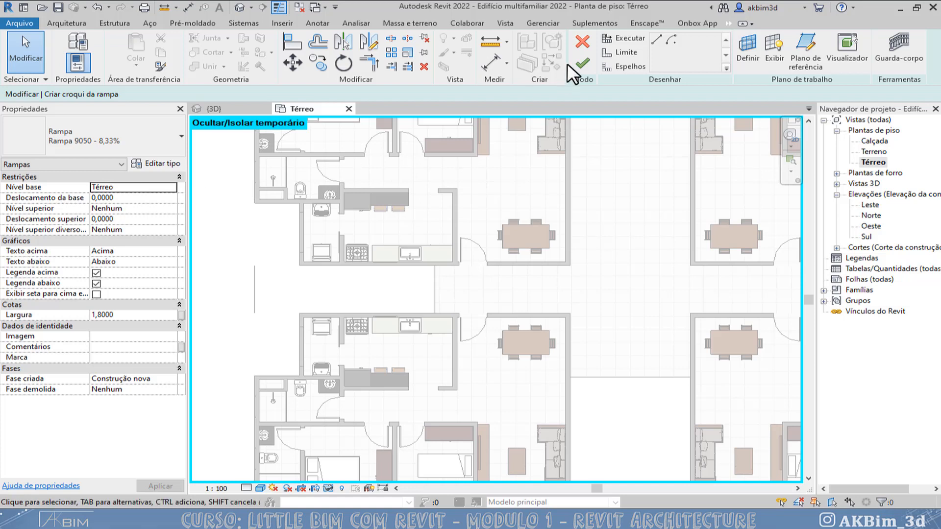
# Set the ramp's base level to Calçada and its top level to Térreo.
pyautogui.click(172, 186)
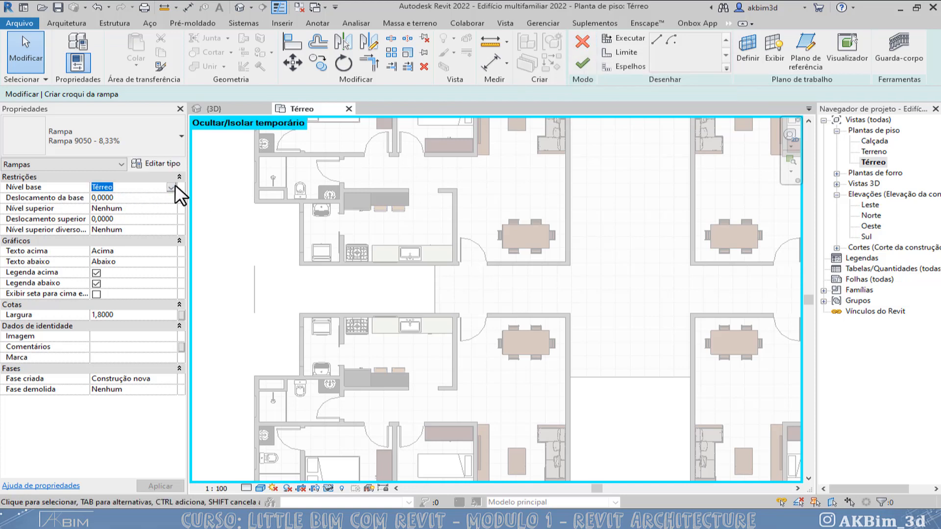
pyautogui.click(171, 187)
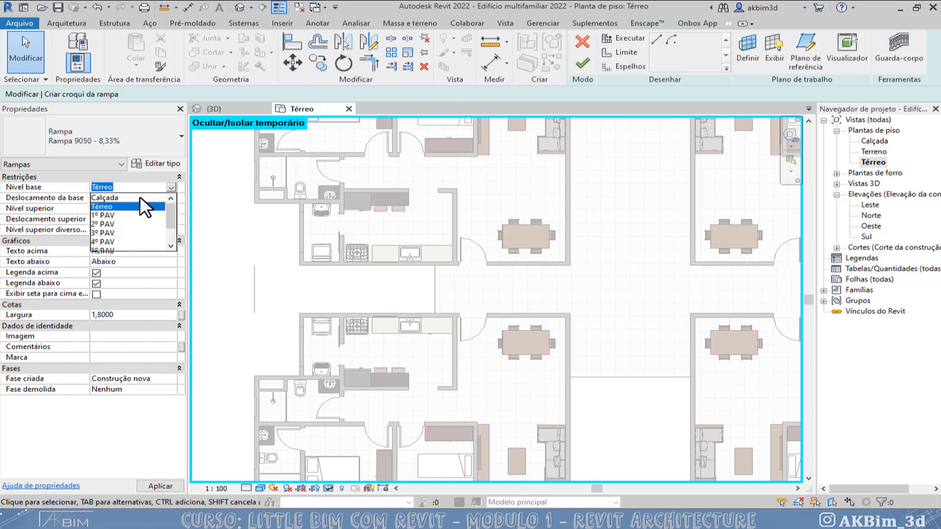
pyautogui.click(139, 197)
pyautogui.doubleClick(171, 208)
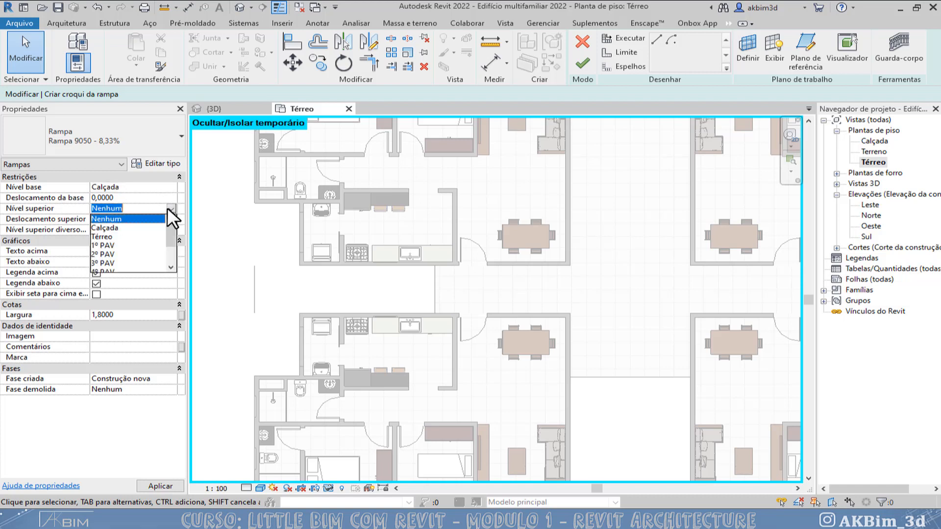
pyautogui.click(120, 234)
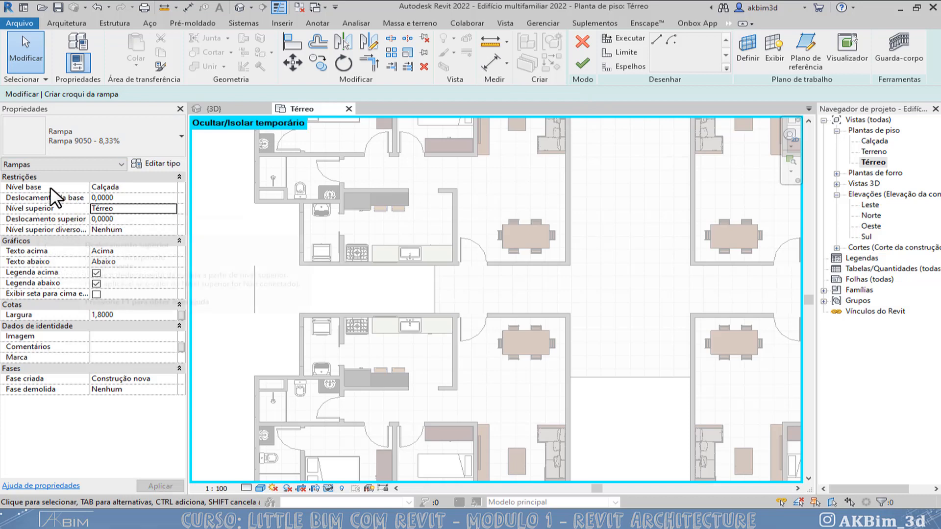
# Sketch a straight ramp run about 6 m long from the midpoint of the corridor's floor edge out towards the building's exterior.
pyautogui.click(622, 38)
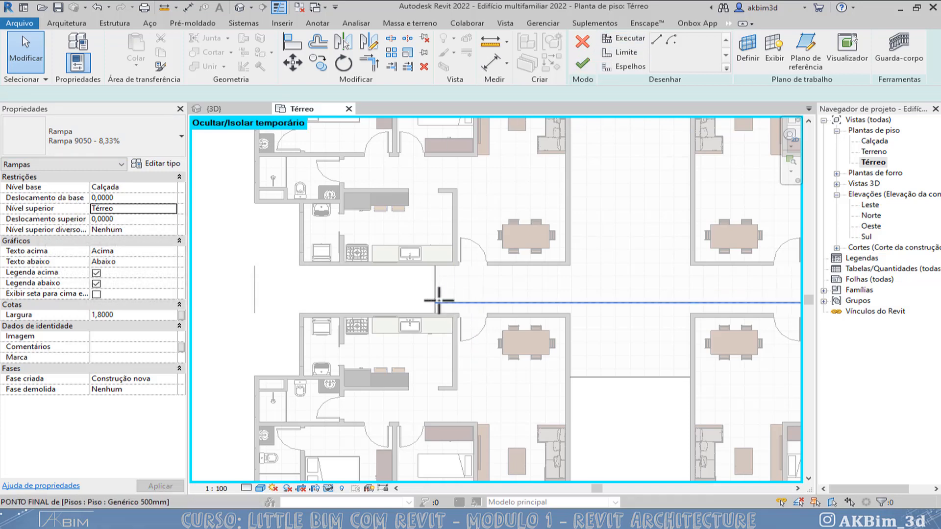
pyautogui.click(434, 290)
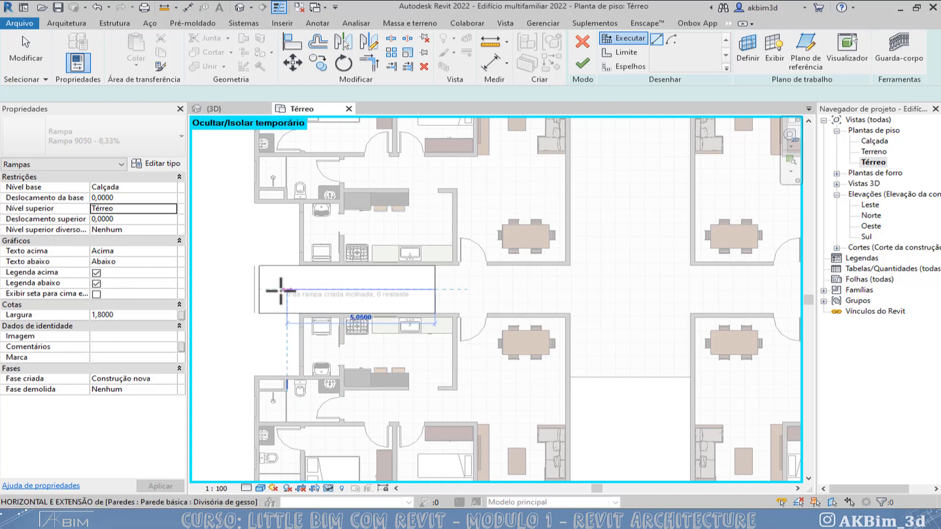
pyautogui.click(260, 290)
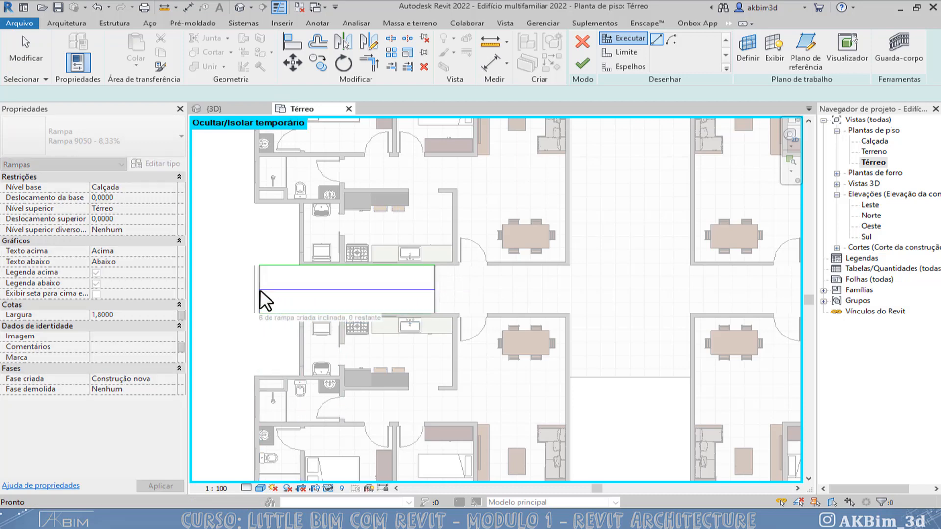
# Finish the ramp sketch to create the ramp in the corridor.
pyautogui.scroll(2, 338, 312)
pyautogui.scroll(2, 296, 298)
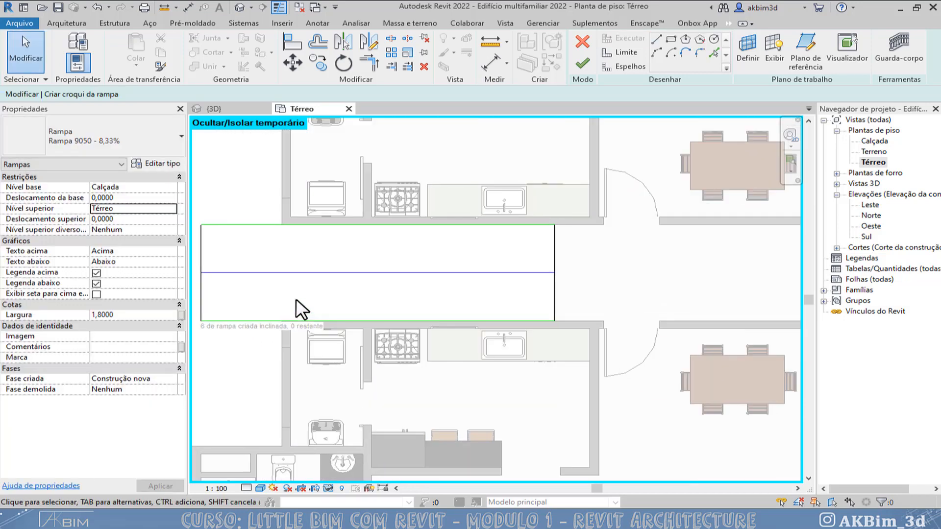
pyautogui.moveTo(470, 305); pyautogui.dragTo(554, 323, button='middle')
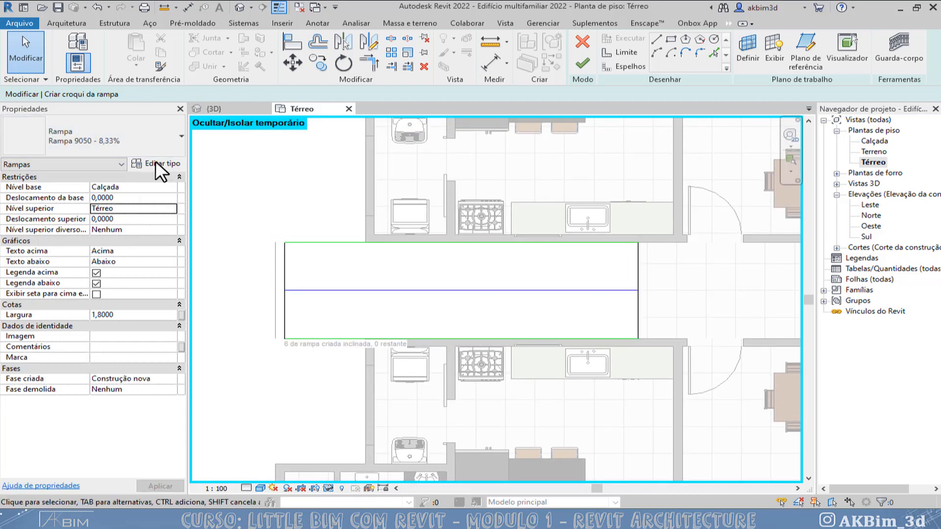
pyautogui.click(582, 64)
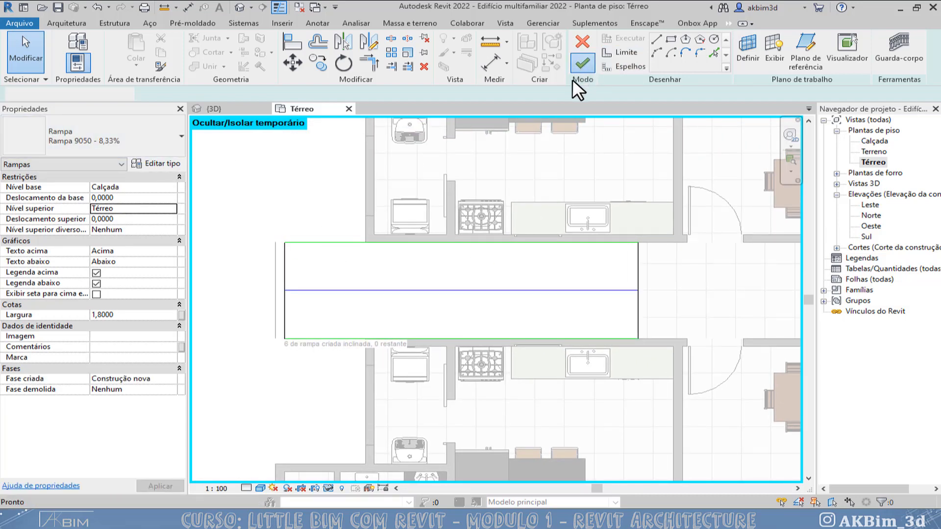
# Examine the new ramp and its railings between the apartment blocks in the 3D view, checking its slope direction.
pyautogui.click(230, 106)
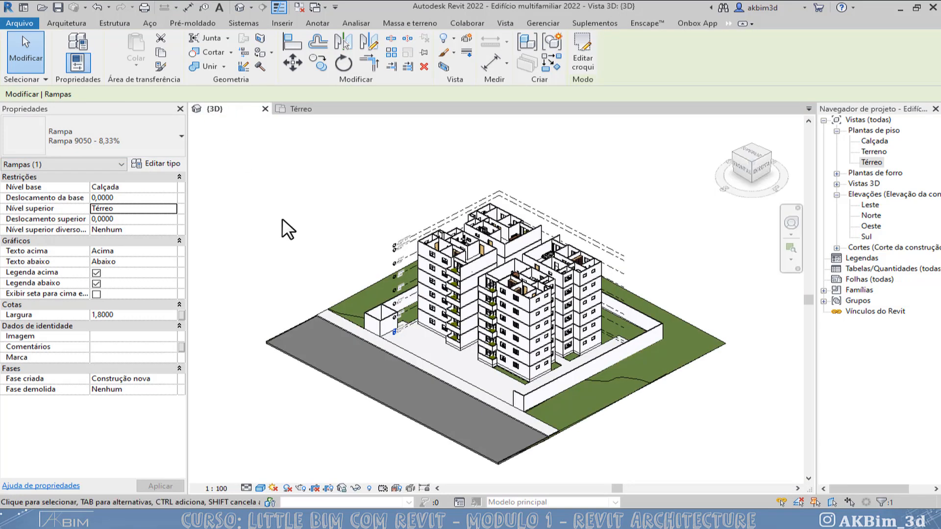
pyautogui.keyDown('shift'); pyautogui.moveTo(553, 342); pyautogui.dragTo(349, 365, button='middle'); pyautogui.keyUp('shift')
pyautogui.scroll(8, 349, 365)
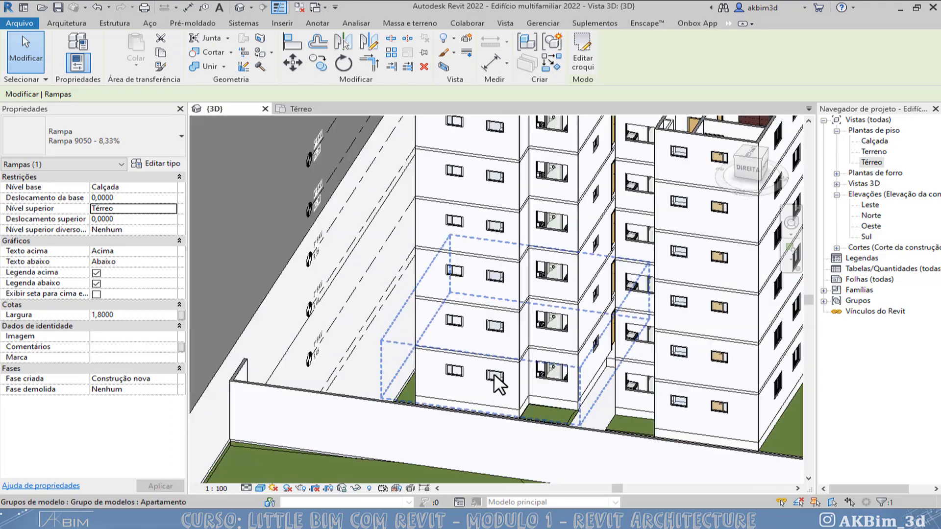
pyautogui.click(713, 395)
pyautogui.scroll(-3, 712, 396)
pyautogui.moveTo(712, 395); pyautogui.dragTo(251, 338, button='middle')
pyautogui.scroll(-5, 592, 267)
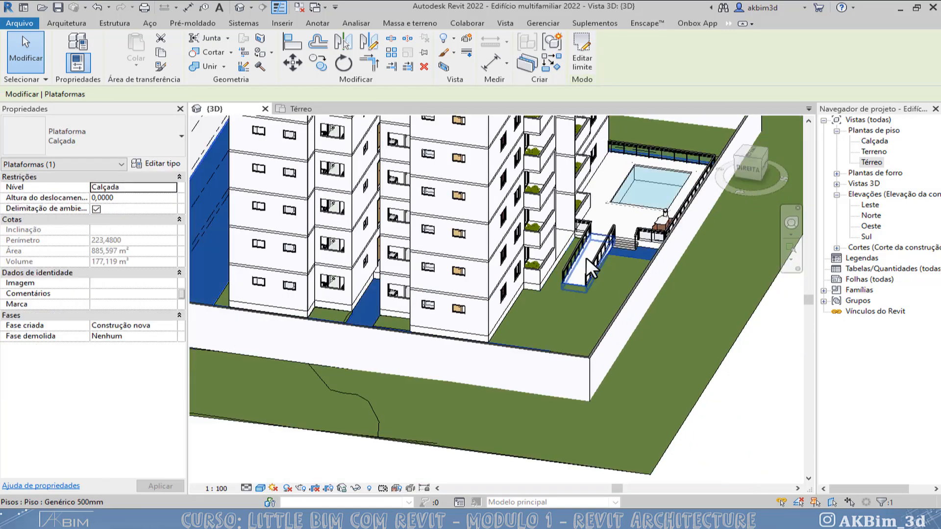
pyautogui.keyDown('shift'); pyautogui.moveTo(592, 268); pyautogui.dragTo(458, 225, button='middle'); pyautogui.keyUp('shift')
pyautogui.scroll(5, 531, 305)
pyautogui.press('Escape')
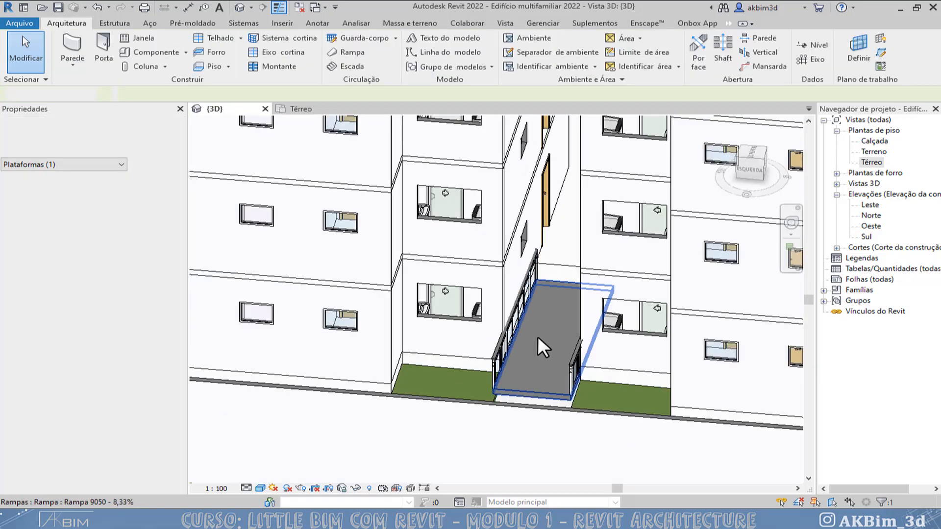
pyautogui.keyDown('shift'); pyautogui.moveTo(521, 332); pyautogui.dragTo(445, 330, button='middle'); pyautogui.keyUp('shift')
pyautogui.moveTo(445, 330); pyautogui.dragTo(497, 319, button='middle')
pyautogui.scroll(3, 397, 314)
pyautogui.click(398, 314)
pyautogui.keyDown('shift'); pyautogui.moveTo(300, 392); pyautogui.dragTo(319, 314, button='middle'); pyautogui.keyUp('shift')
pyautogui.click(332, 328)
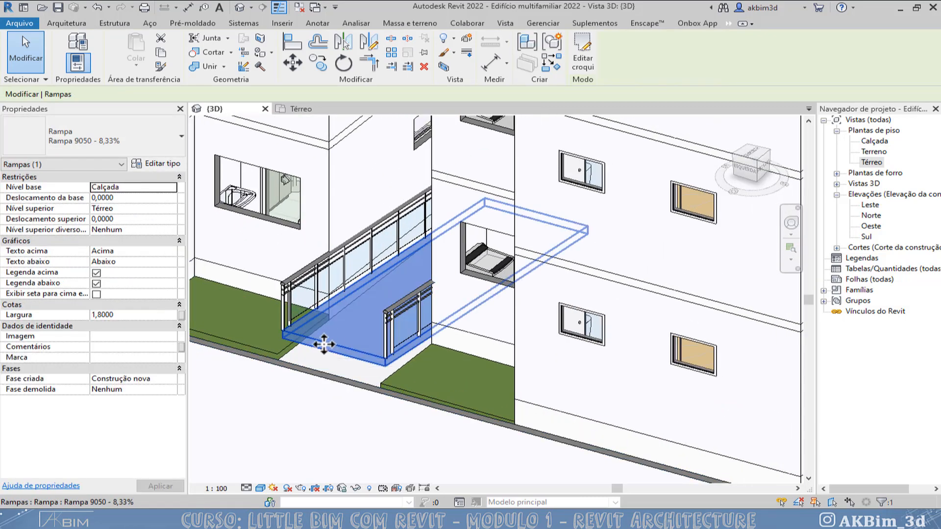
# Flip the ramp's up direction in the Térreo plan, adjust its Abaixo label near the inner end, and check it in 3D.
pyautogui.click(302, 108)
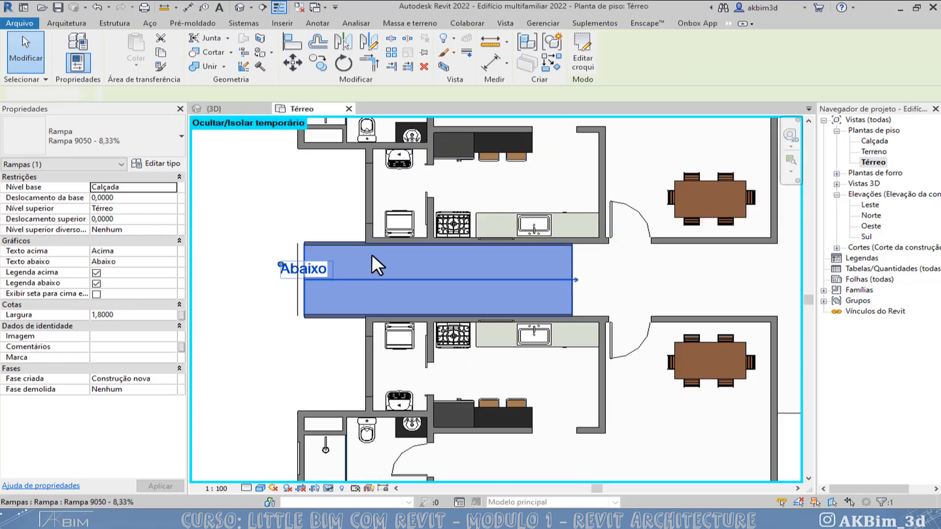
pyautogui.scroll(-1, 372, 254)
pyautogui.press('Escape')
pyautogui.click(404, 257)
pyautogui.scroll(2, 524, 281)
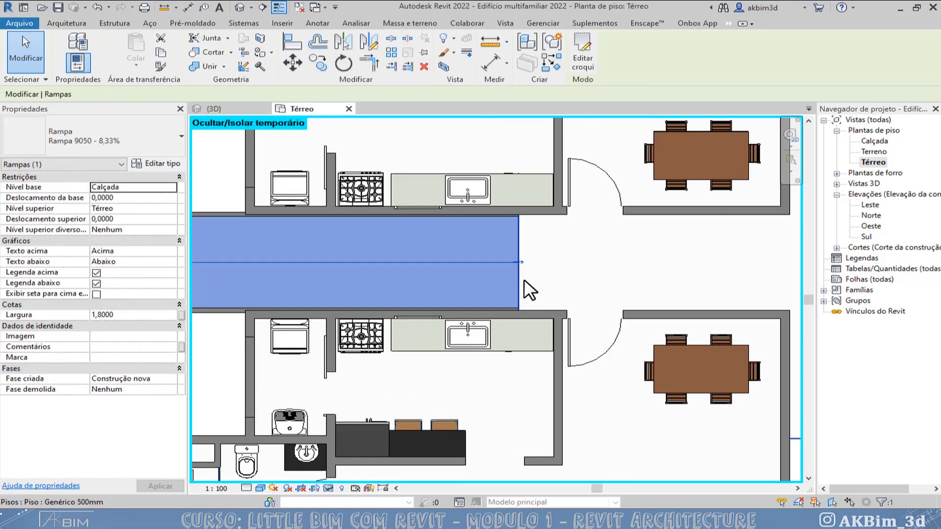
pyautogui.scroll(3, 523, 267)
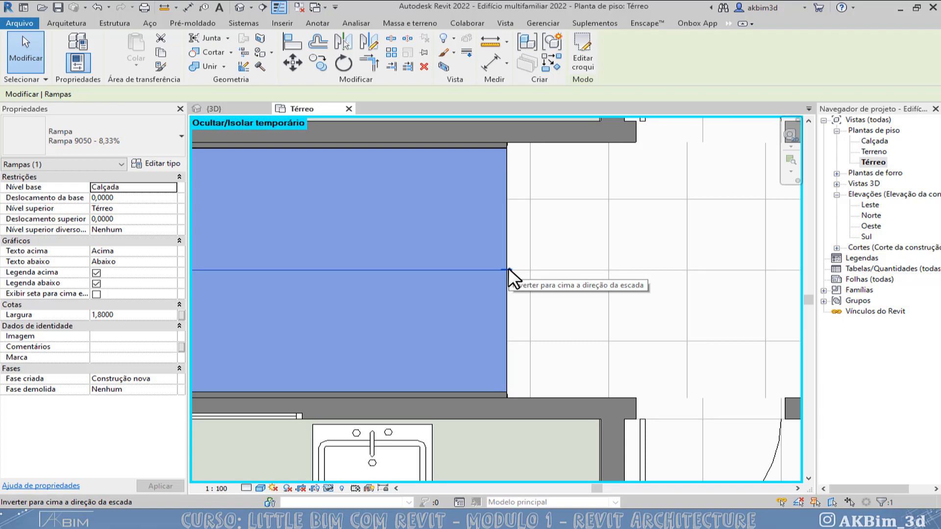
pyautogui.click(509, 270)
pyautogui.scroll(-4, 549, 245)
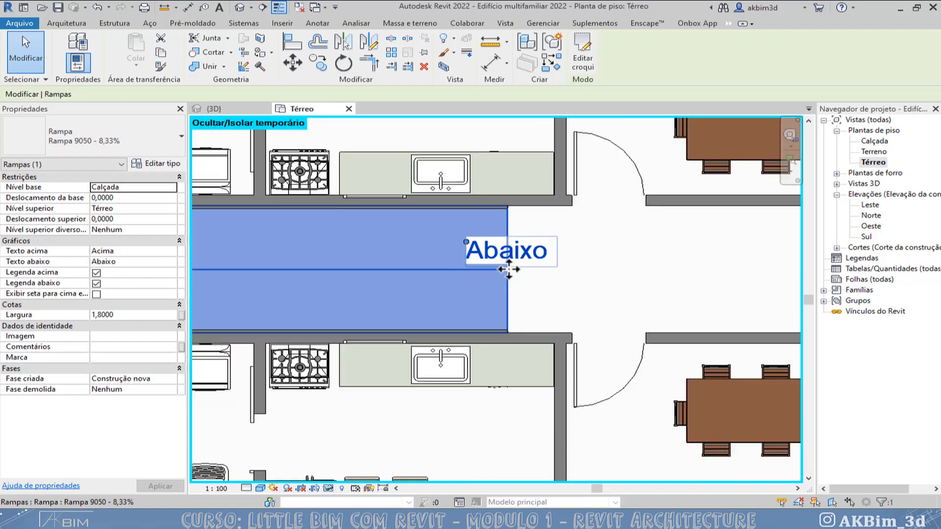
pyautogui.moveTo(501, 253)
pyautogui.mouseDown()
pyautogui.moveTo(519, 253)
pyautogui.moveTo(515, 260)
pyautogui.mouseUp()
pyautogui.click(218, 105)
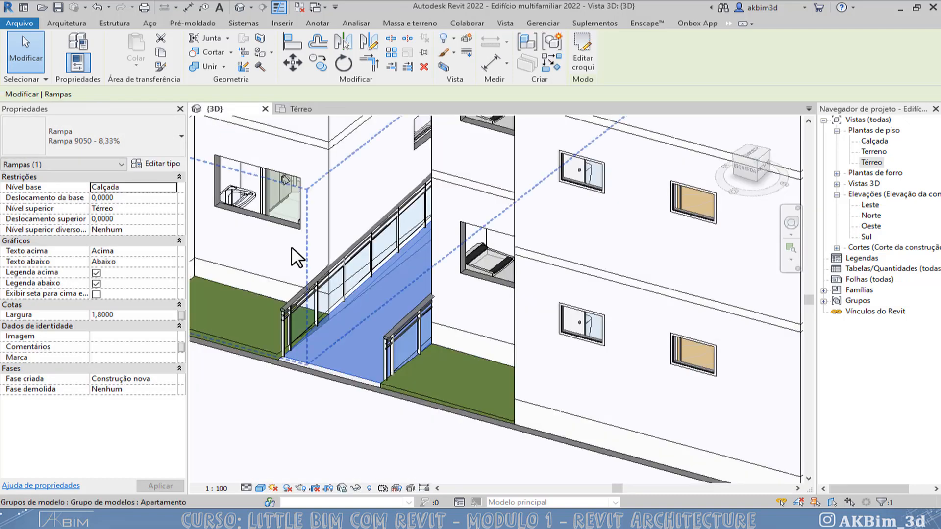
pyautogui.press('Escape')
pyautogui.moveTo(316, 374)
pyautogui.keyDown('shift'); pyautogui.mouseDown(button='middle')
pyautogui.moveTo(315, 384)
pyautogui.moveTo(356, 386)
pyautogui.moveTo(378, 416)
pyautogui.moveTo(417, 414)
pyautogui.moveTo(412, 390)
pyautogui.moveTo(343, 380)
pyautogui.moveTo(327, 388)
pyautogui.moveTo(314, 360)
pyautogui.mouseUp(button='middle'); pyautogui.keyUp('shift')
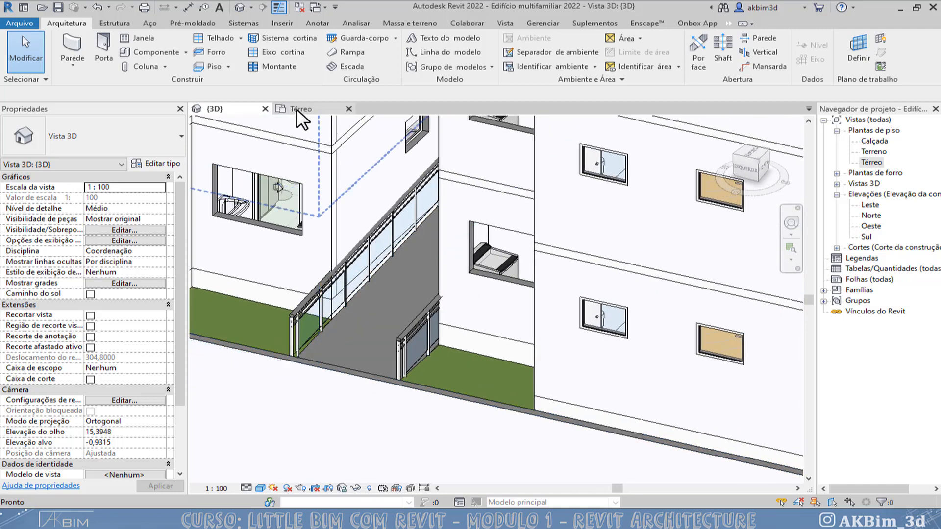
# Set the ramp type's material to Concreto, Moldado no local and accept the type properties.
pyautogui.click(296, 109)
pyautogui.scroll(-3, 412, 245)
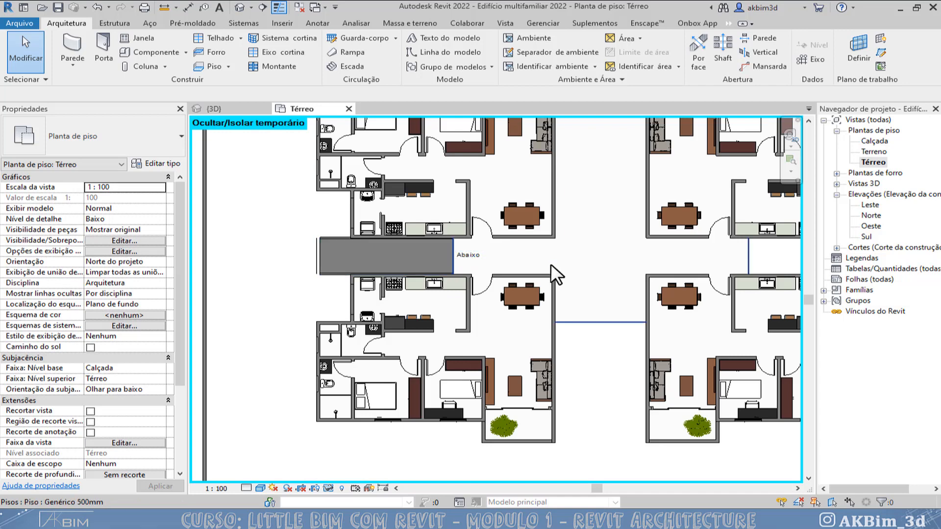
pyautogui.scroll(-3, 551, 263)
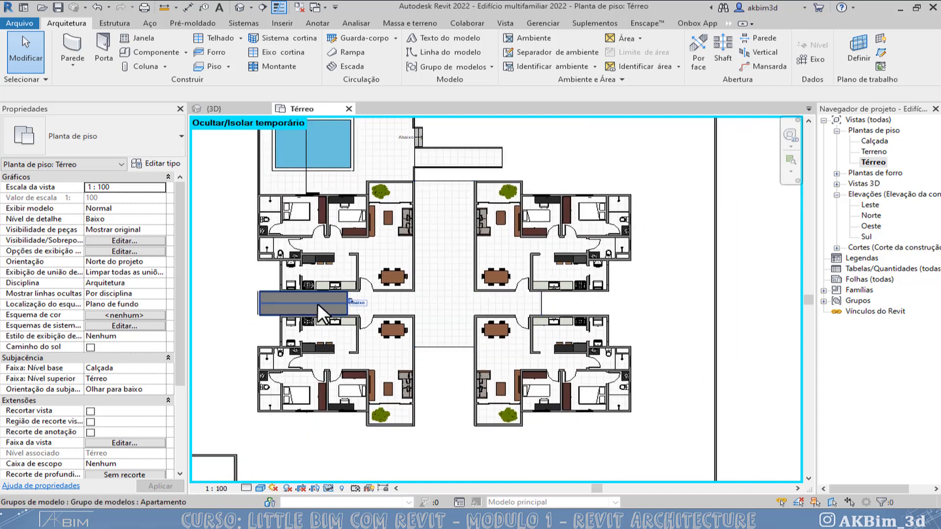
pyautogui.scroll(3, 313, 301)
pyautogui.click(313, 301)
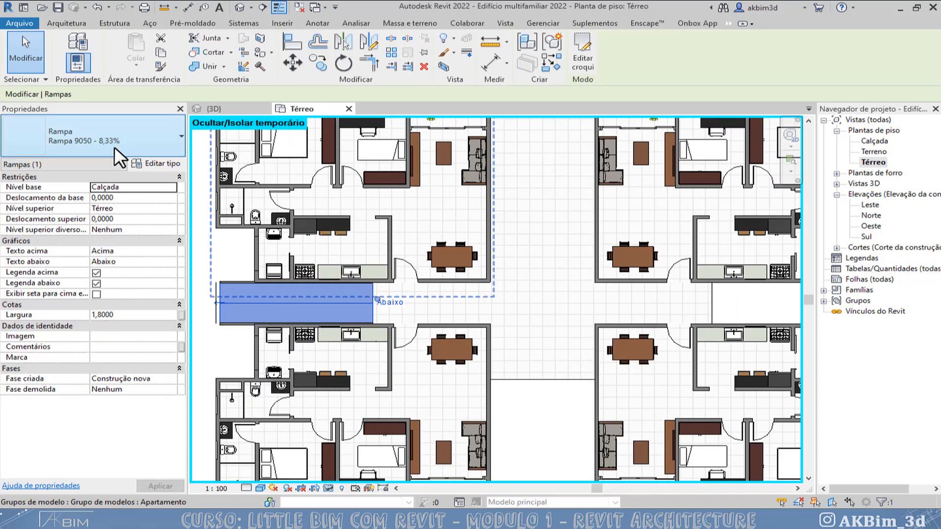
pyautogui.click(155, 163)
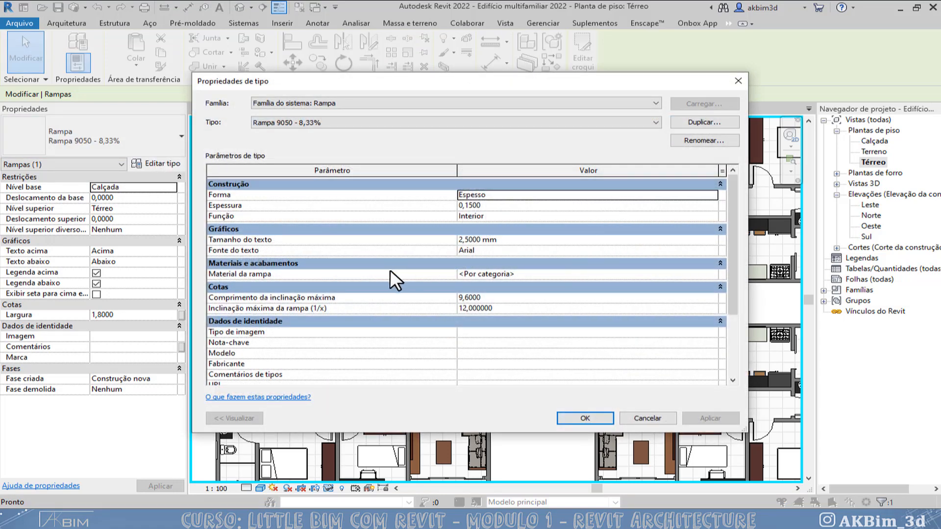
pyautogui.click(712, 274)
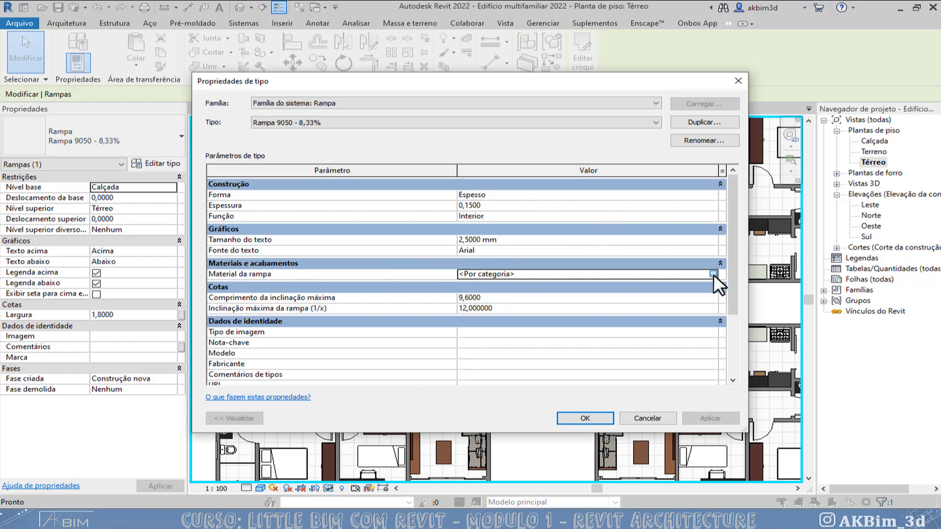
pyautogui.click(713, 274)
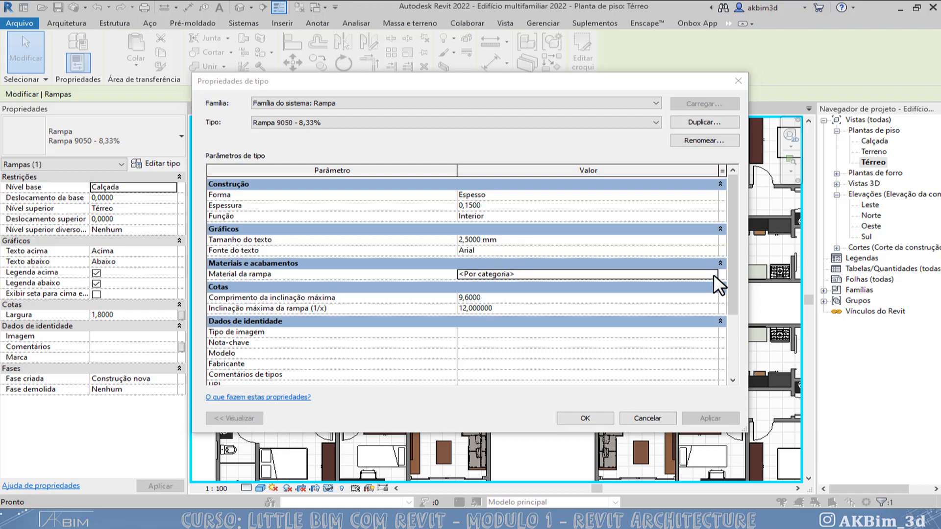
pyautogui.scroll(-4, 373, 203)
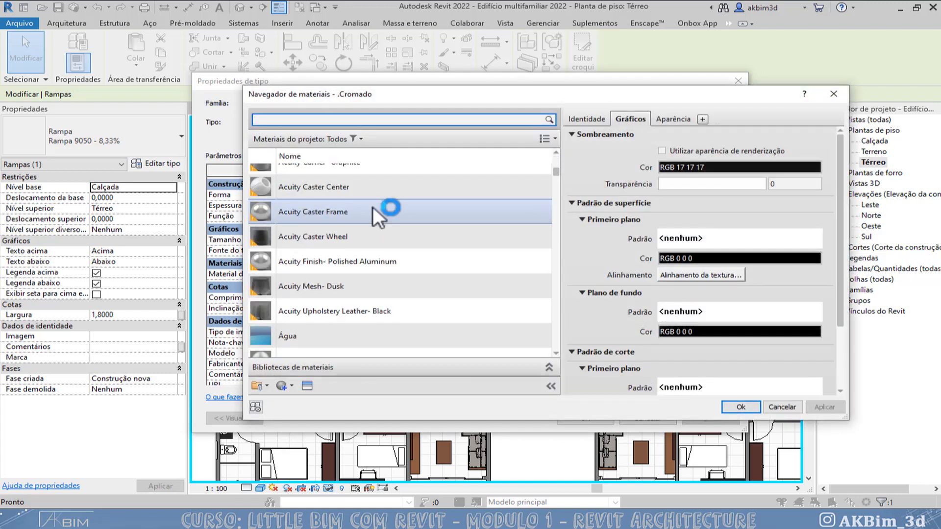
pyautogui.scroll(-10, 372, 206)
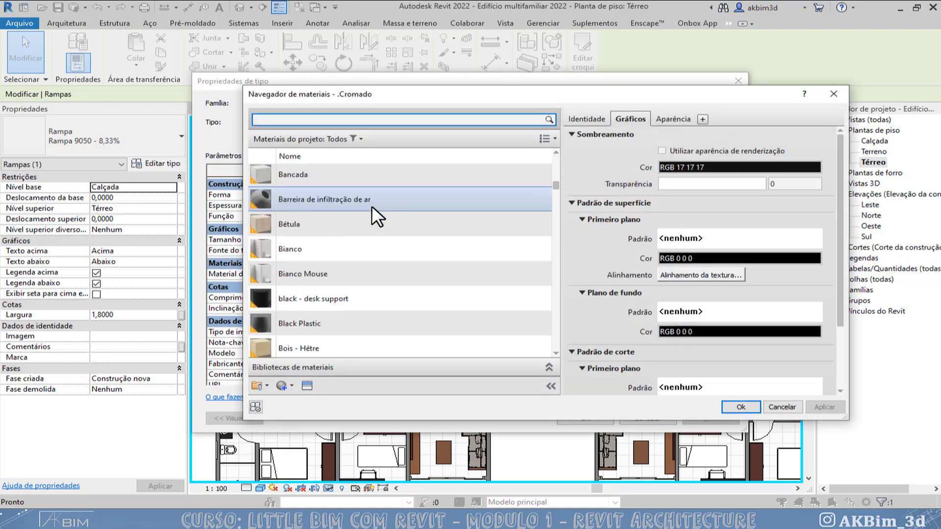
pyautogui.scroll(-8, 346, 270)
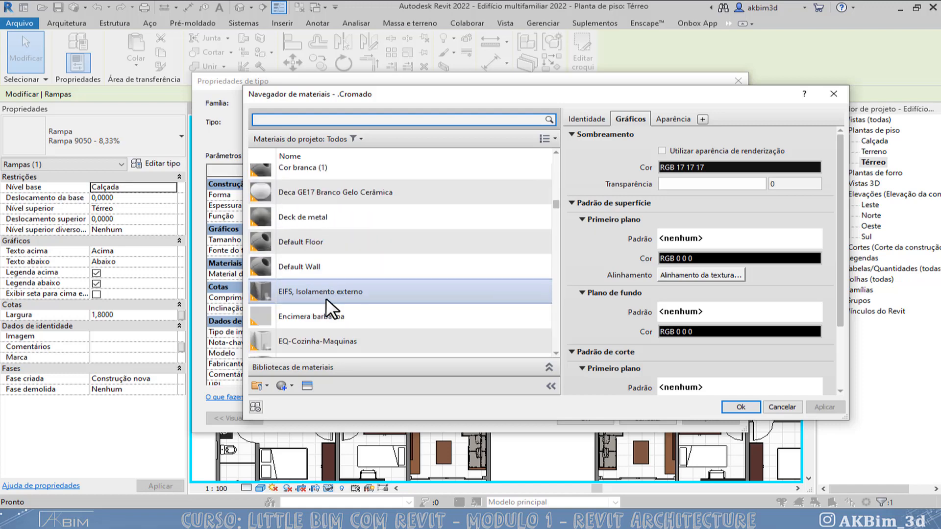
pyautogui.scroll(3, 322, 283)
pyautogui.scroll(1, 322, 282)
pyautogui.click(367, 308)
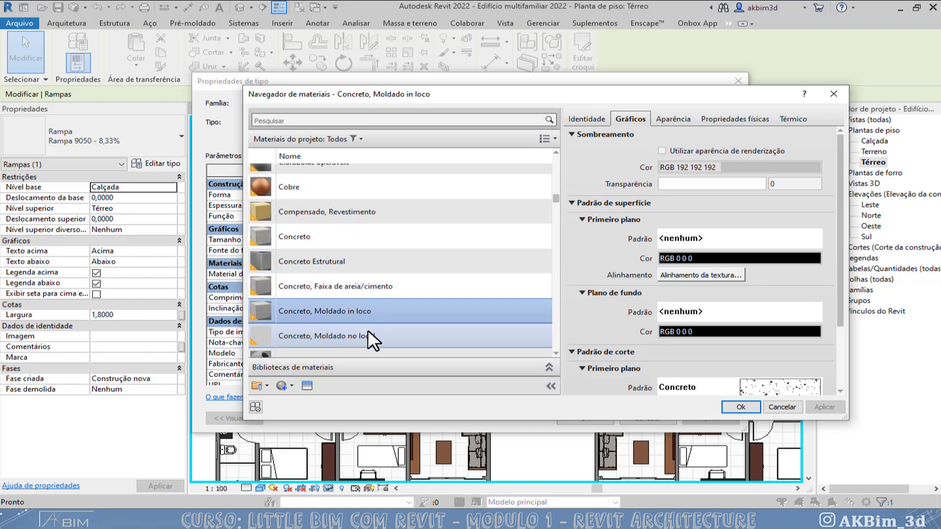
pyautogui.click(371, 339)
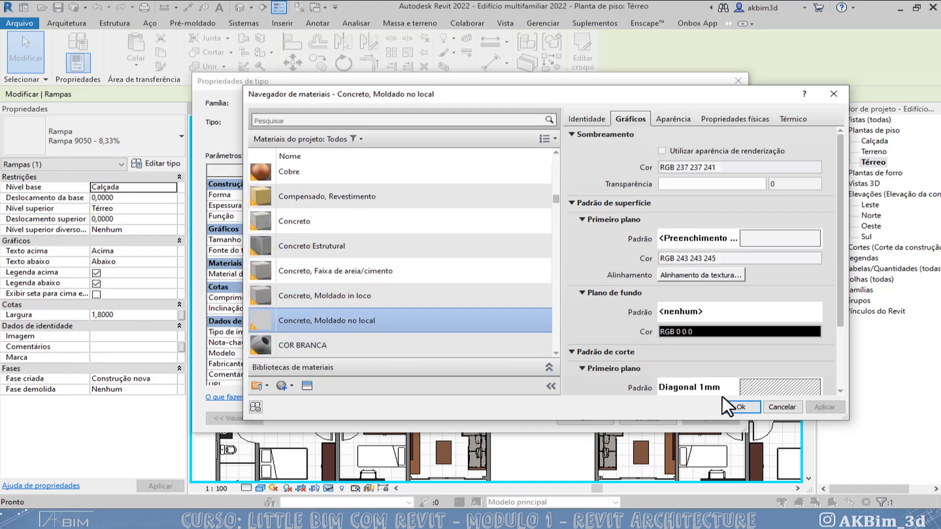
pyautogui.click(740, 406)
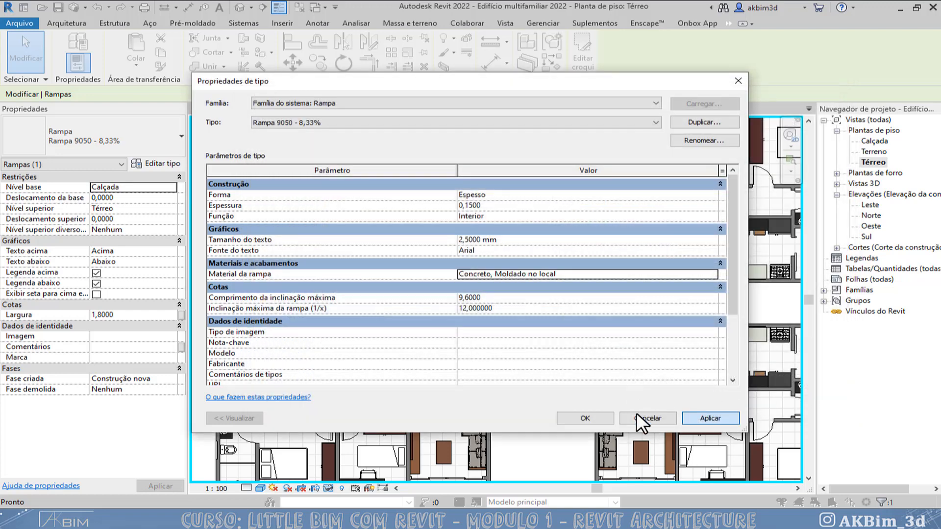
pyautogui.click(596, 419)
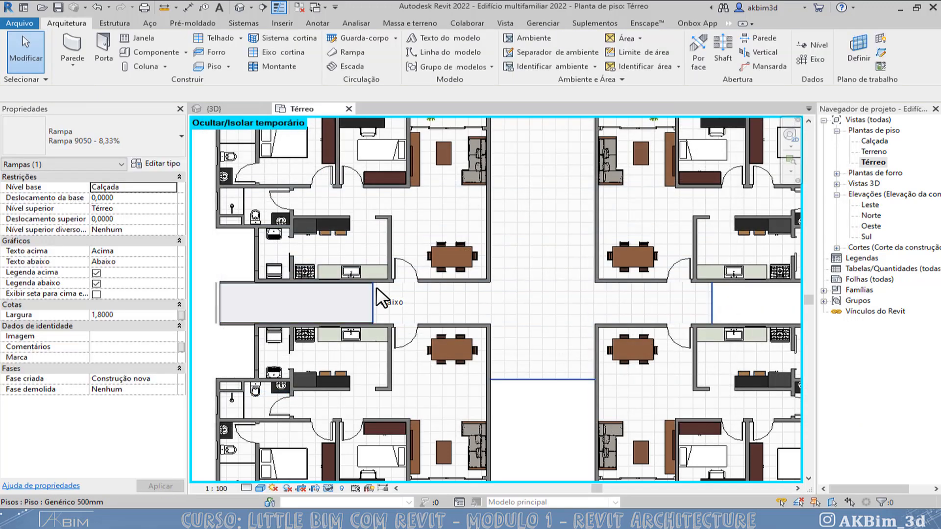
# Mirror a copy of the ramp into the opposite corridor about a vertical axis drawn from the midpoint of the central hall's floor edge.
pyautogui.scroll(2, 215, 296)
pyautogui.click(214, 296)
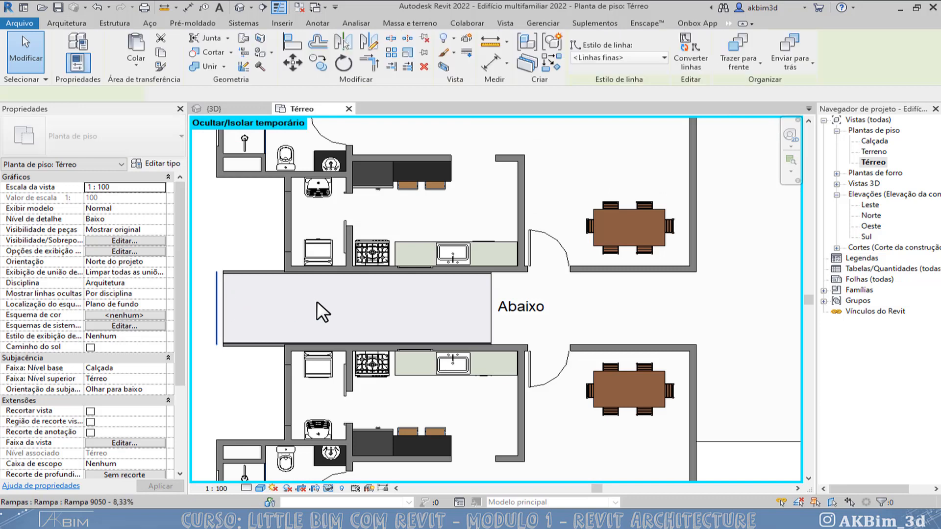
pyautogui.press('Escape')
pyautogui.scroll(-4, 419, 256)
pyautogui.moveTo(446, 277); pyautogui.dragTo(364, 228, button='middle')
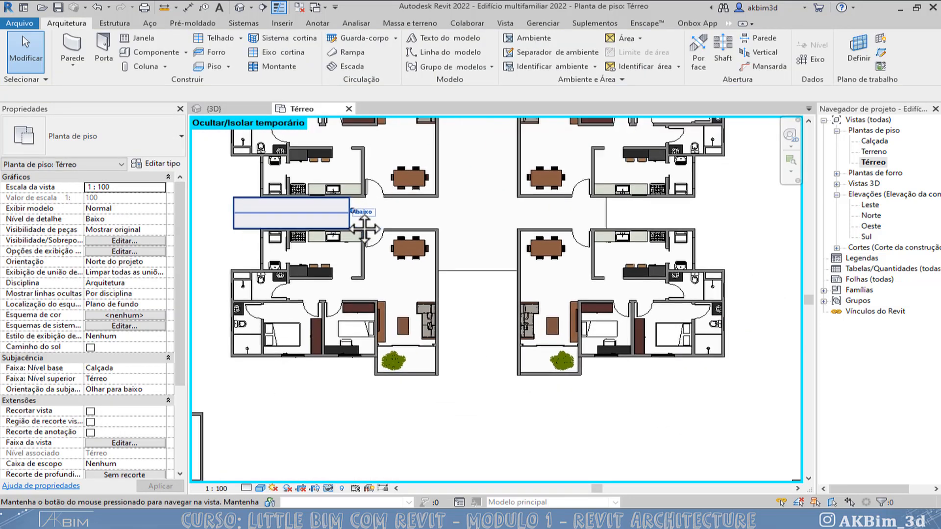
pyautogui.click(313, 208)
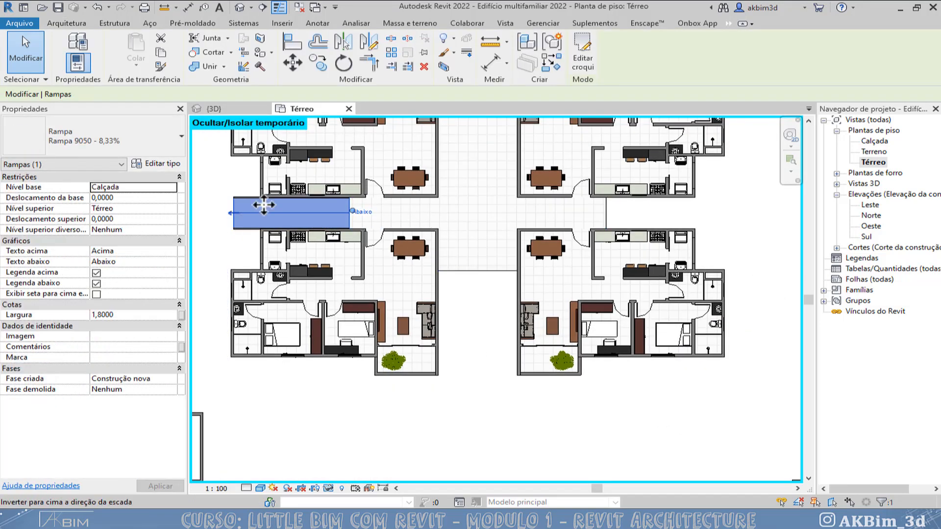
pyautogui.scroll(1, 260, 201)
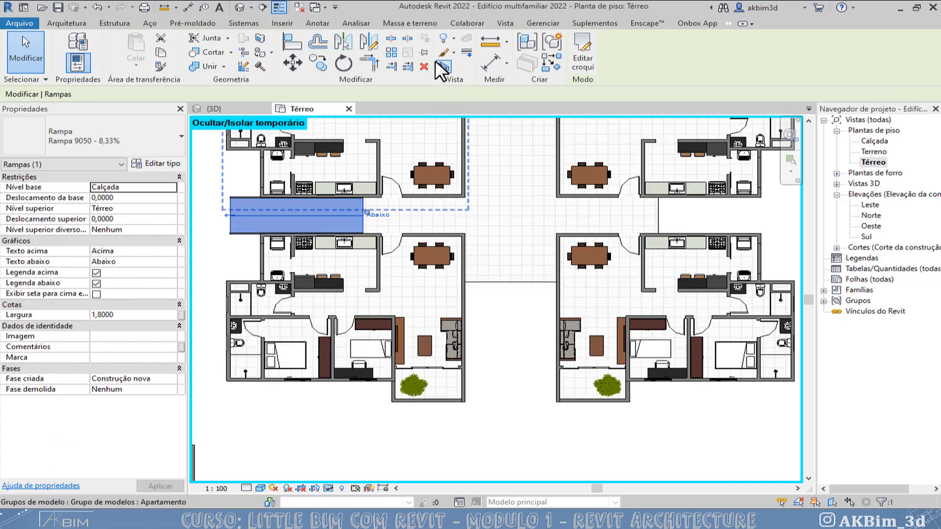
pyautogui.click(374, 42)
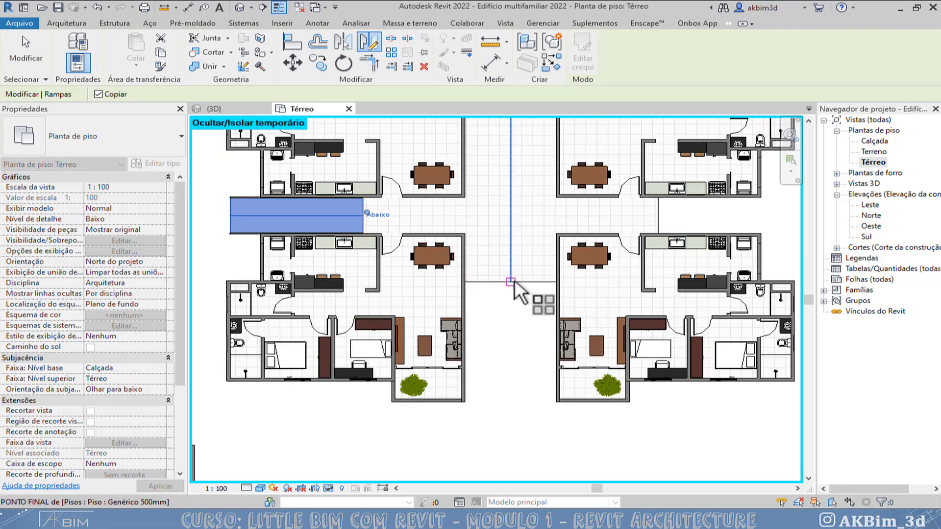
pyautogui.scroll(3, 513, 280)
pyautogui.scroll(2, 501, 281)
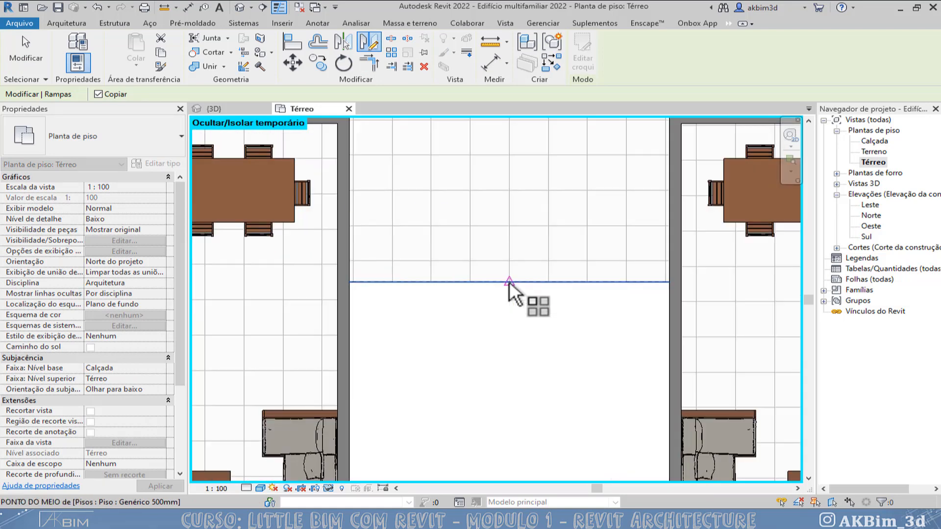
pyautogui.click(510, 281)
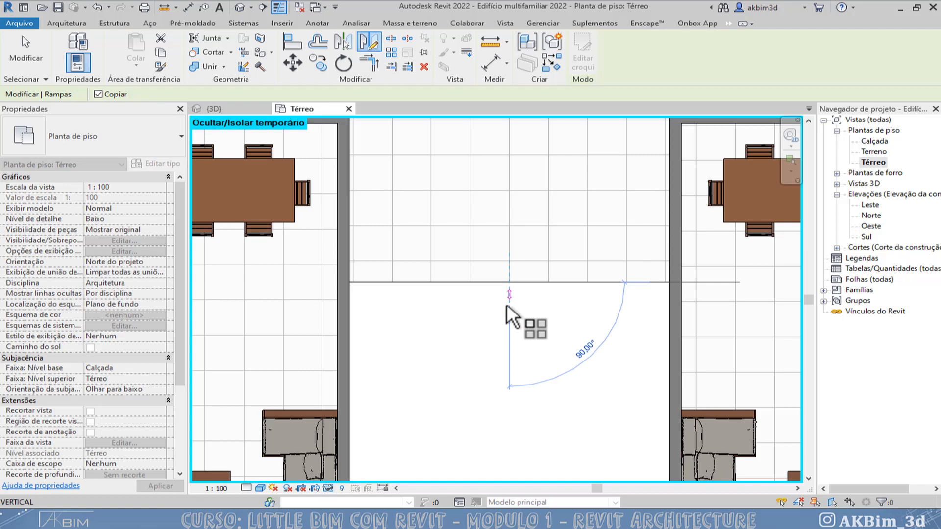
pyautogui.click(507, 339)
pyautogui.scroll(-5, 516, 283)
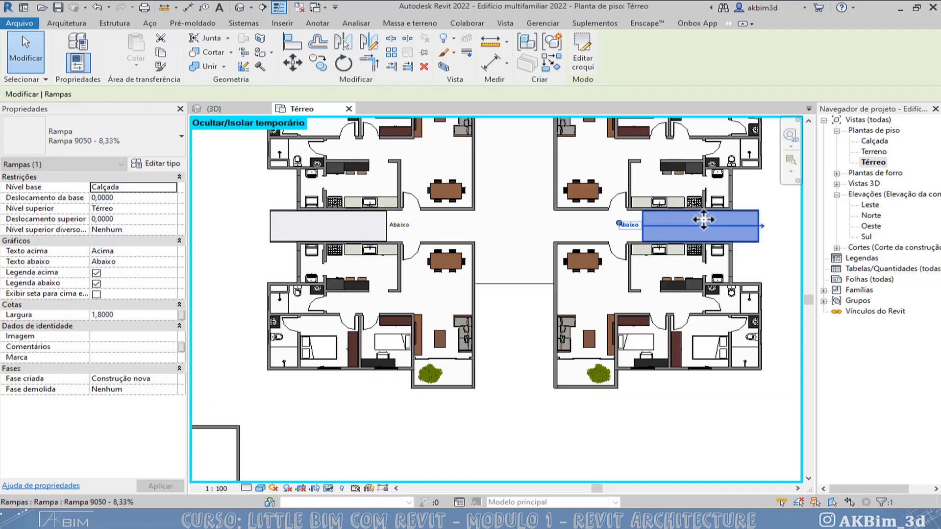
# Examine the central entrance between the apartment blocks in the Térreo drawing, checking its ramp slope, side strips, width and length annotations.
pyautogui.moveTo(756, 234); pyautogui.dragTo(682, 221, button='middle')
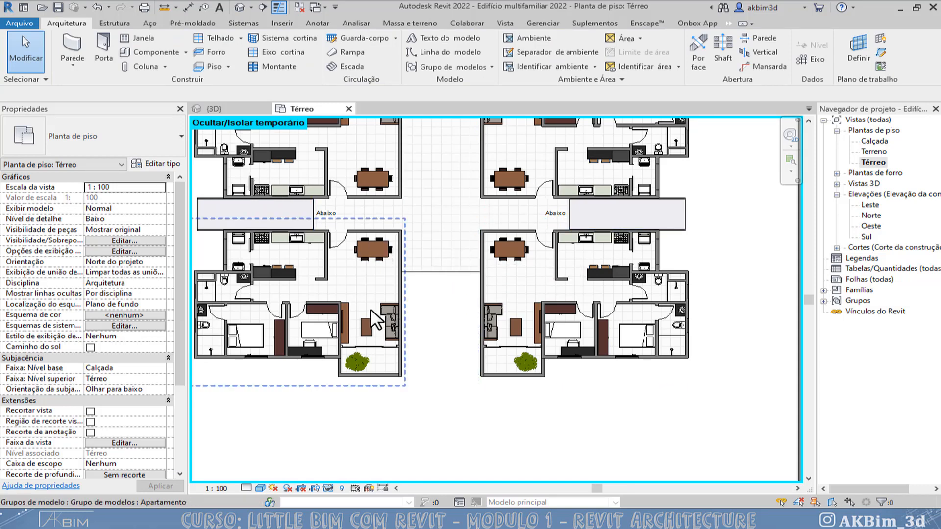
pyautogui.moveTo(438, 337); pyautogui.dragTo(481, 352, button='middle')
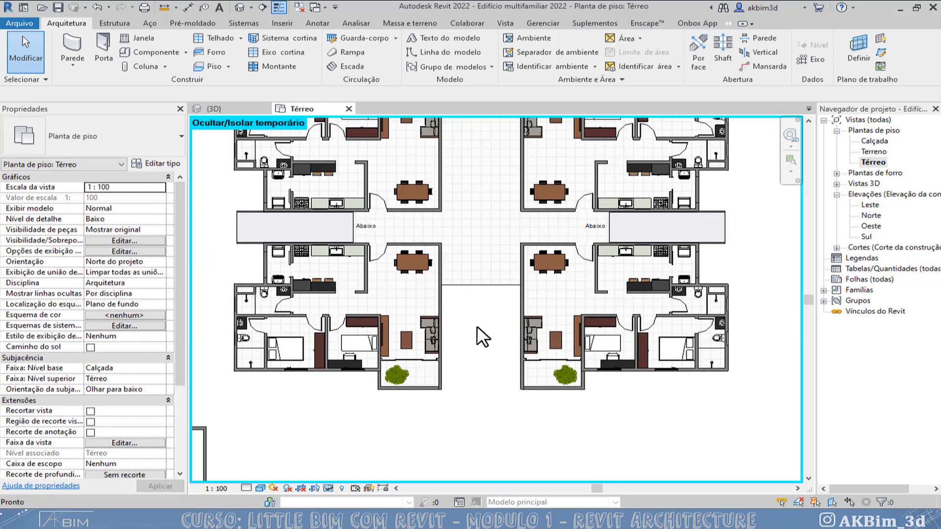
pyautogui.scroll(4, 480, 334)
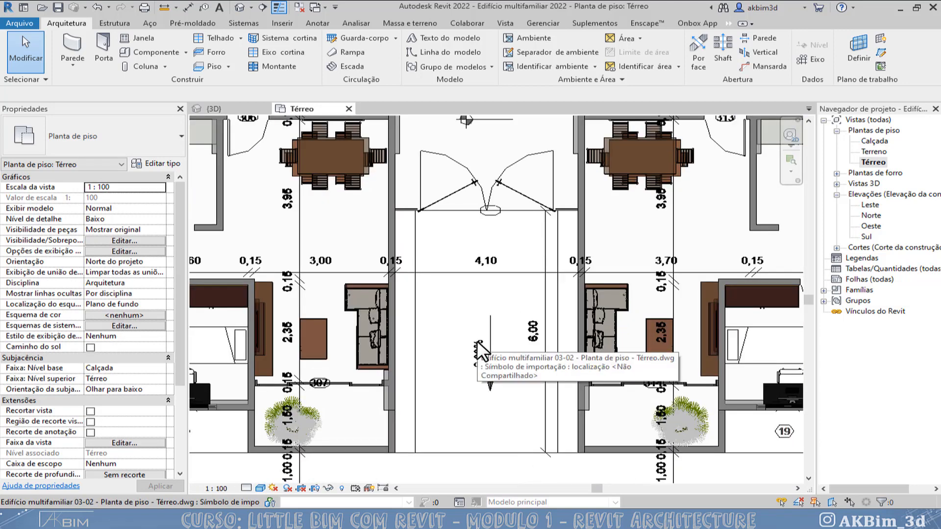
pyautogui.scroll(1, 477, 343)
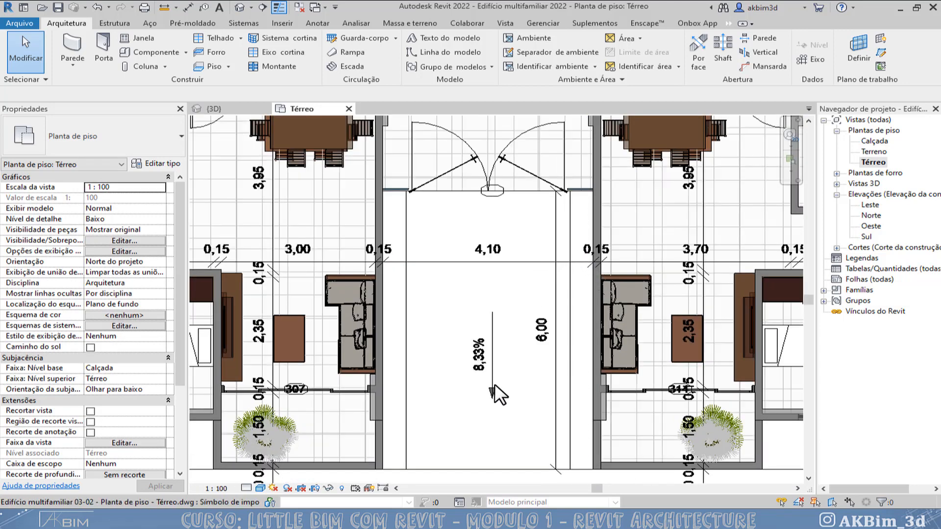
pyautogui.moveTo(494, 387); pyautogui.dragTo(487, 346, button='middle')
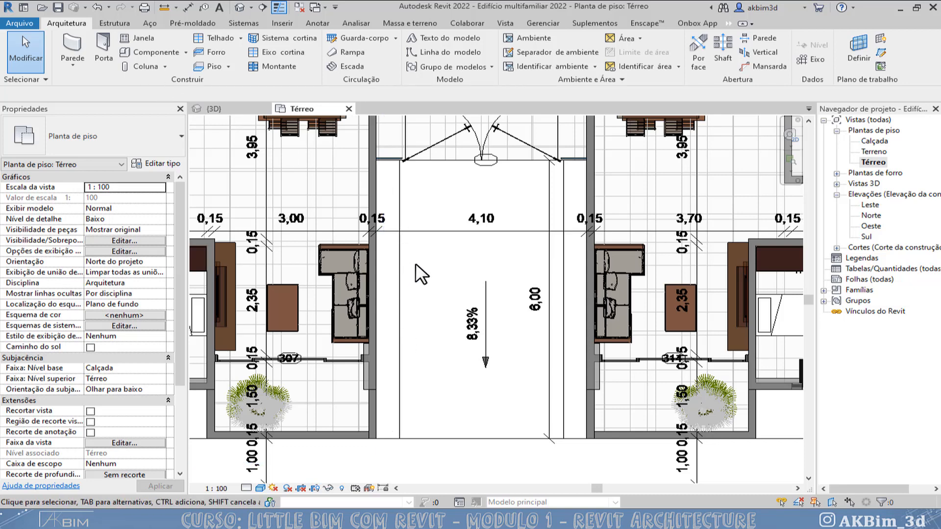
pyautogui.scroll(-4, 416, 265)
pyautogui.scroll(2, 442, 223)
pyautogui.scroll(1, 426, 235)
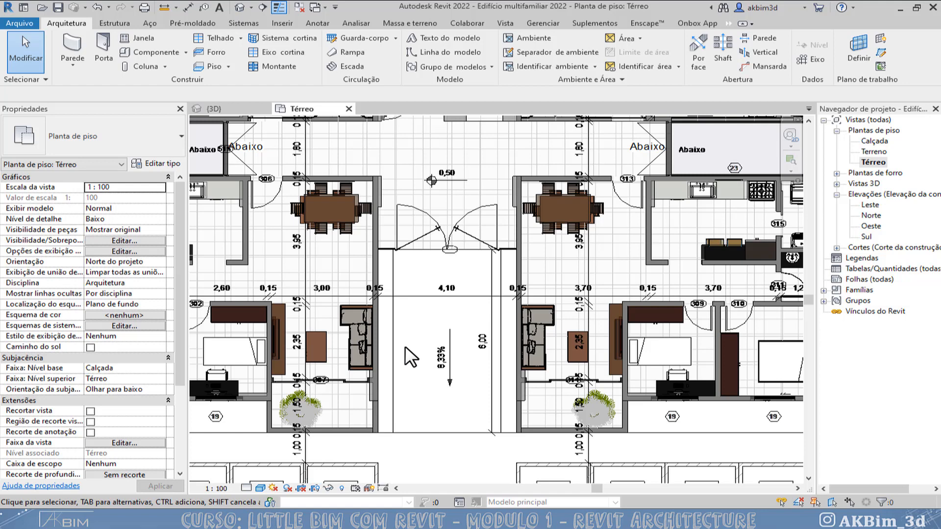
pyautogui.scroll(1, 411, 348)
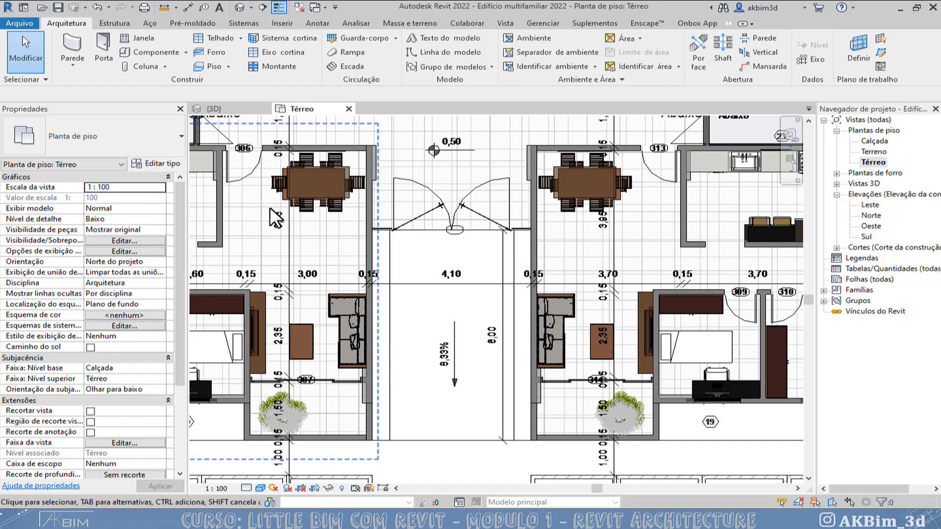
pyautogui.click(372, 329)
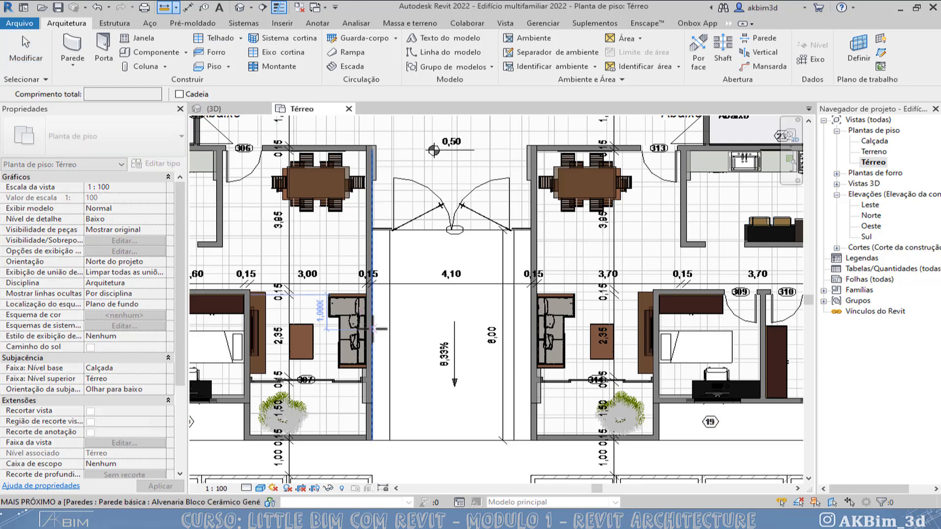
pyautogui.press('Escape')
pyautogui.press('Escape')
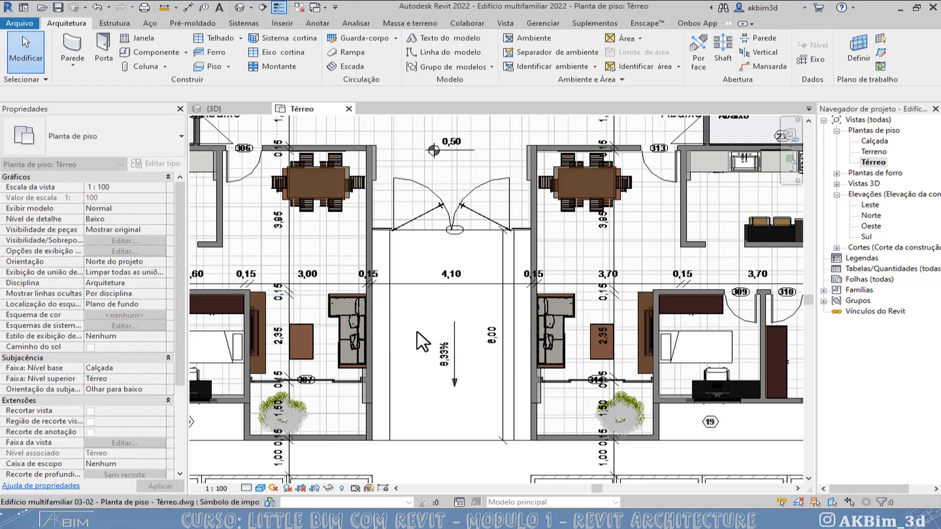
pyautogui.scroll(-1, 422, 333)
pyautogui.moveTo(406, 297); pyautogui.dragTo(392, 273, button='middle')
pyautogui.scroll(-2, 391, 271)
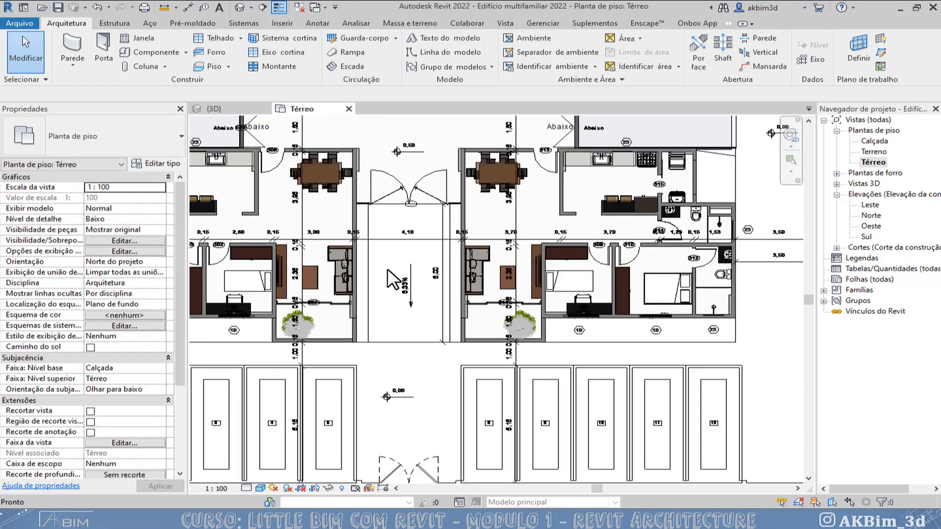
pyautogui.scroll(3, 424, 314)
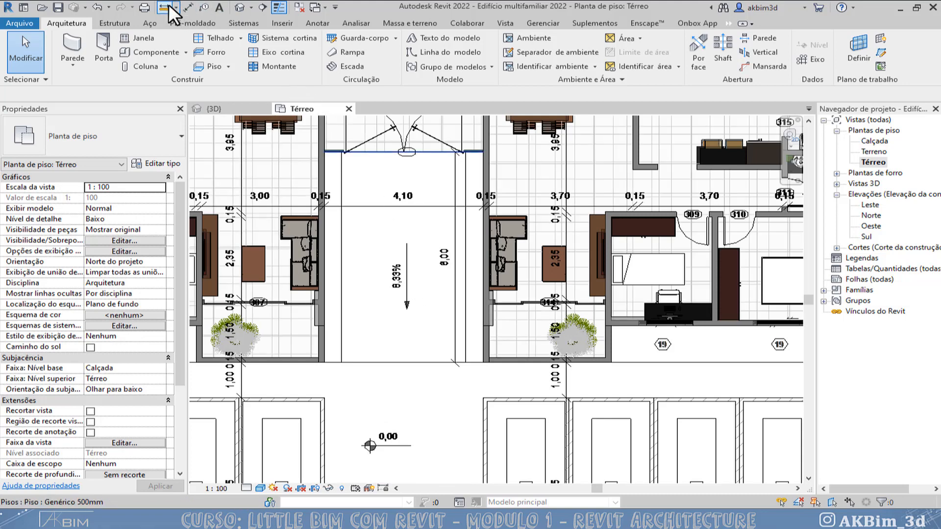
# Temporarily hide the imported Térreo DWG drawing in the floor plan.
pyautogui.click(405, 196)
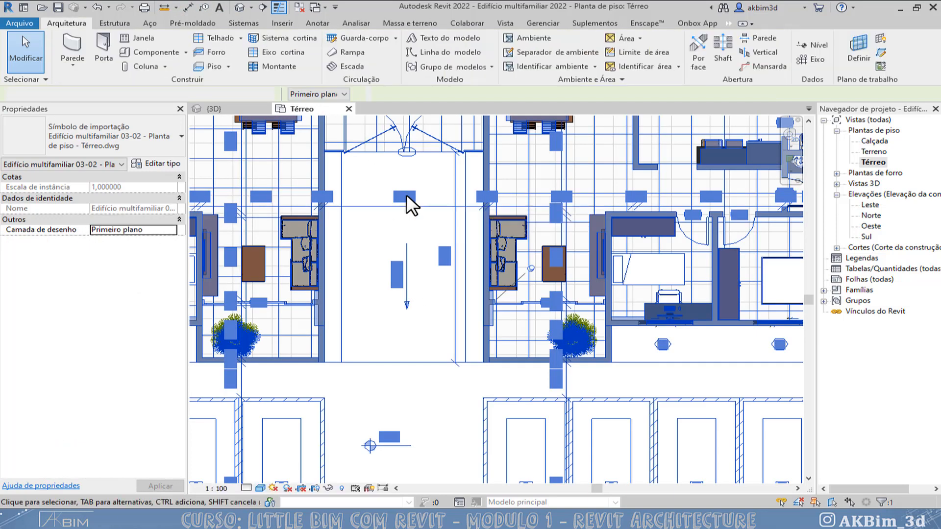
pyautogui.press('h')
pyautogui.press('h')
# Sketch a Genérico 500mm floor rectangle about 0.87 m wide and 6 m long beside the entrance's west wall, ending at the hall floor edge.
pyautogui.click(385, 143)
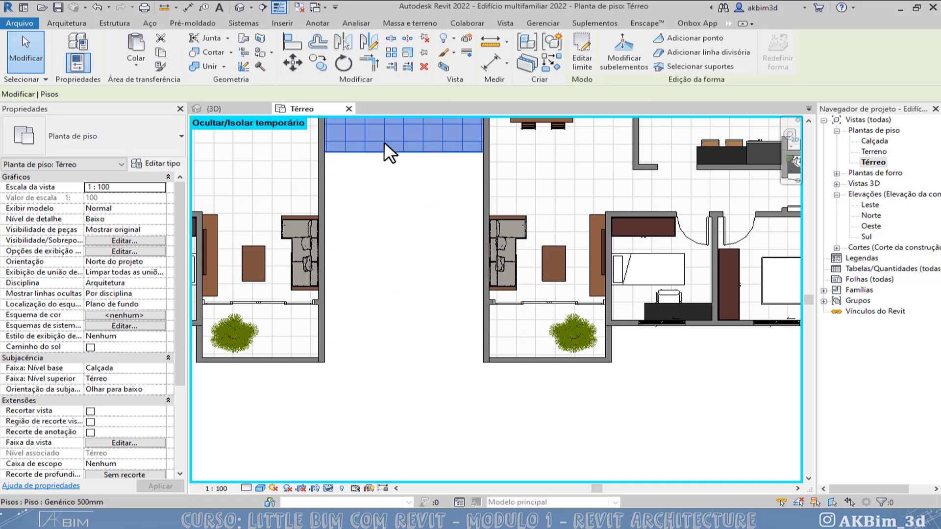
pyautogui.press('c')
pyautogui.press('s')
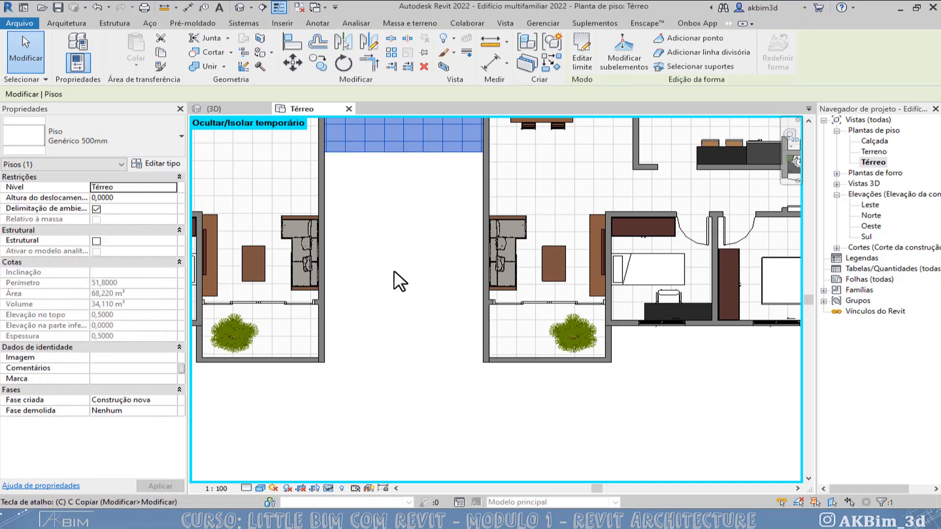
pyautogui.moveTo(374, 146); pyautogui.dragTo(392, 181, button='middle')
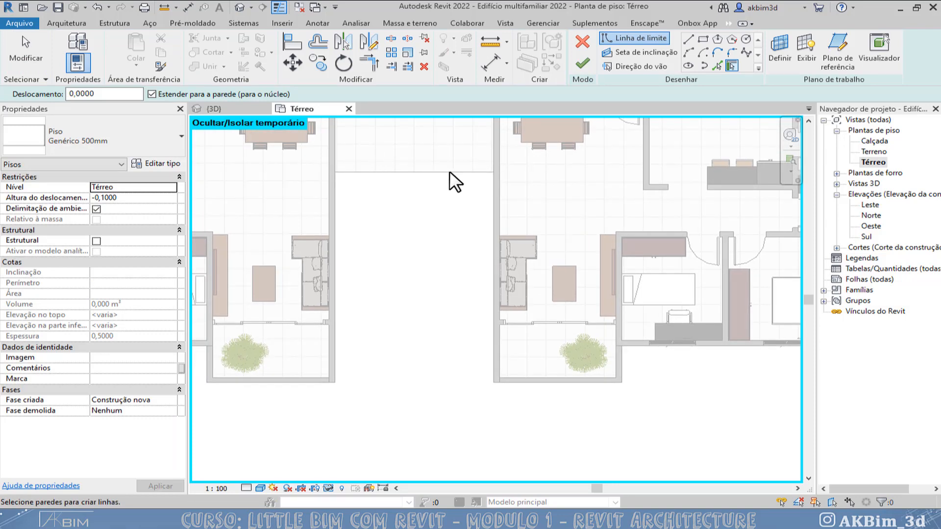
pyautogui.click(704, 37)
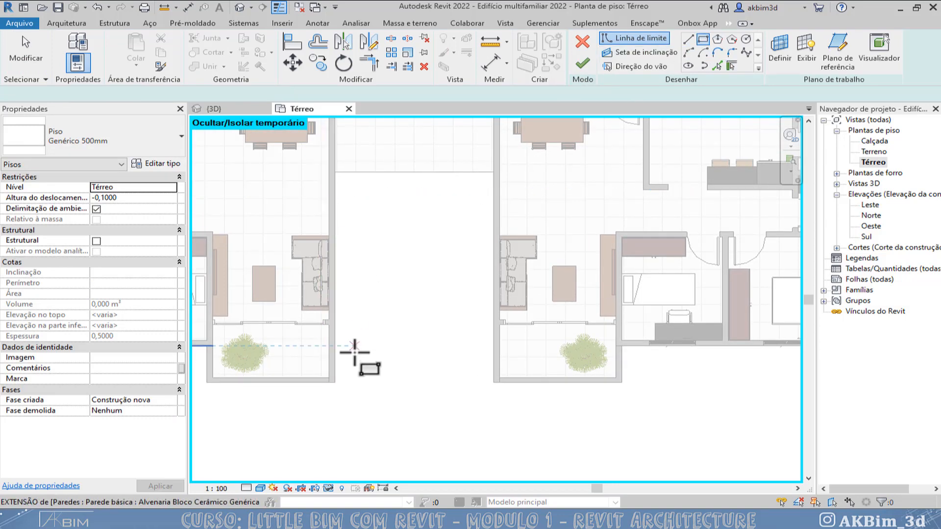
pyautogui.click(335, 382)
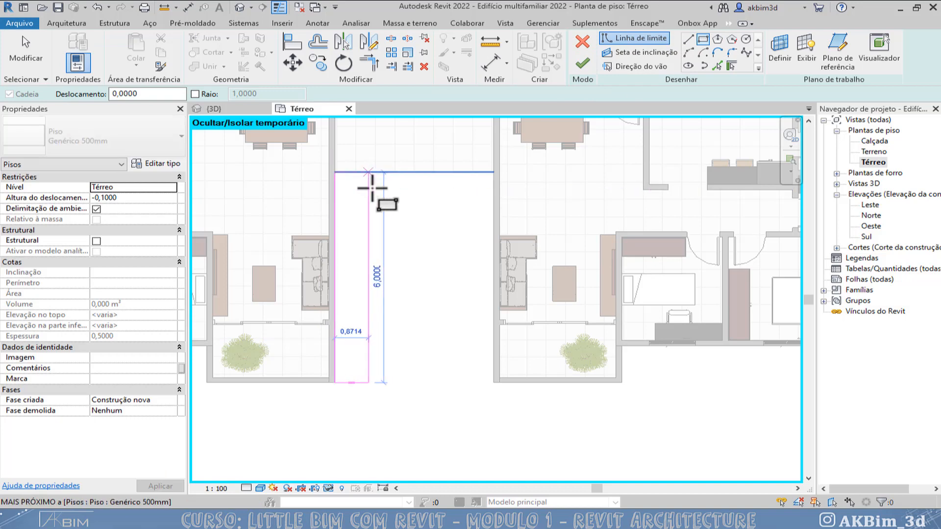
pyautogui.click(369, 172)
# Set the floor strip's width to 0.45 m and finish the floor sketch.
pyautogui.press('Escape')
pyautogui.click(370, 321)
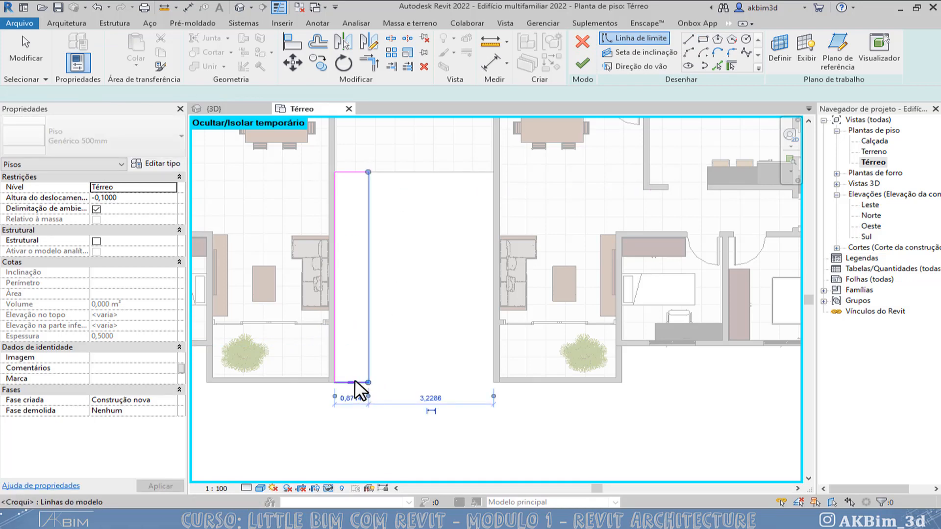
pyautogui.click(353, 396)
pyautogui.write(',')
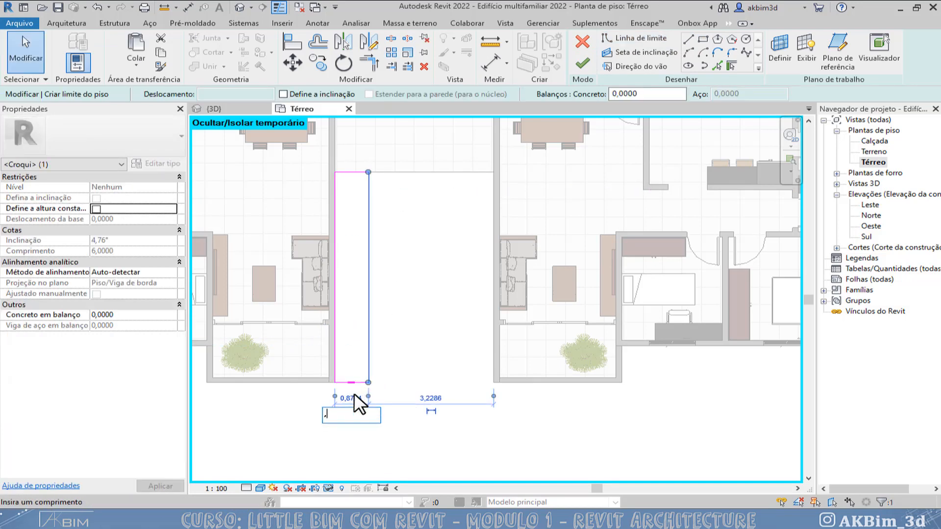
pyautogui.write('45')
pyautogui.press('Return')
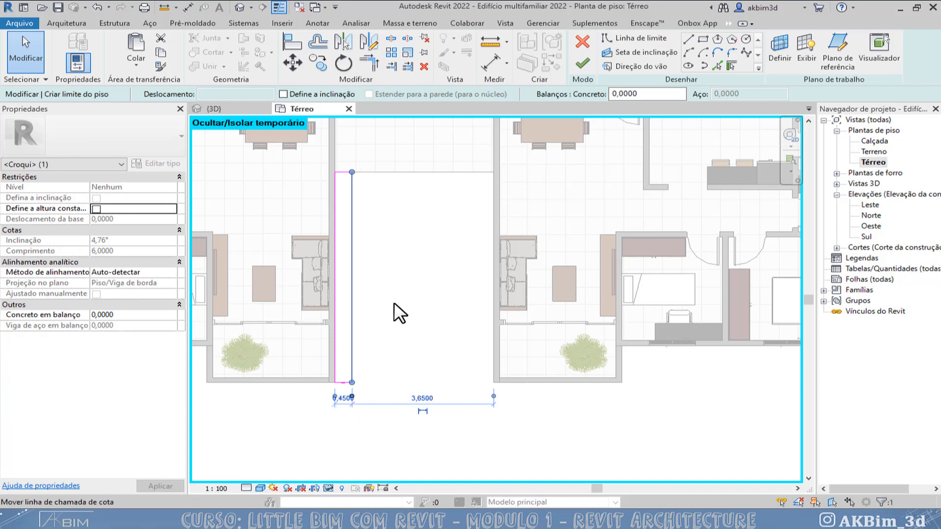
pyautogui.click(586, 64)
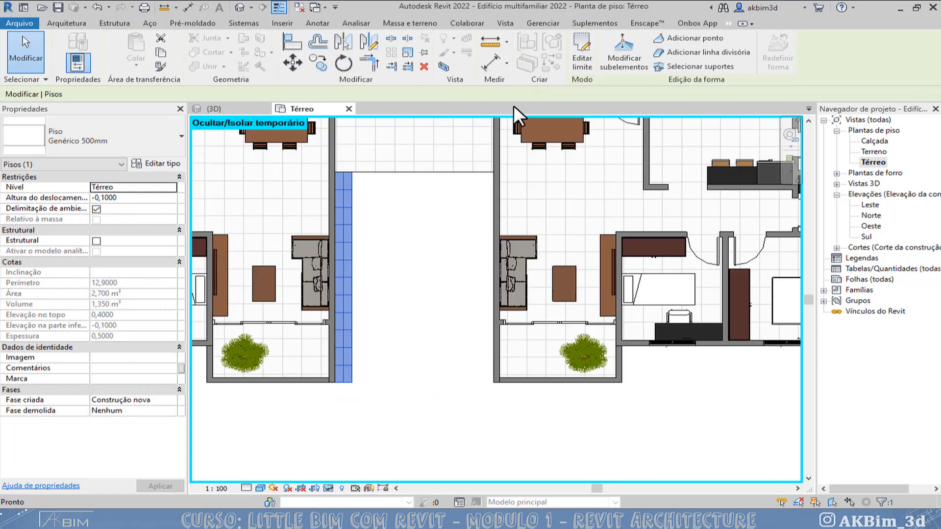
# Mirror a copy of the floor strip to the opposite entrance wall about a vertical axis drawn from the hall floor edge's midpoint.
pyautogui.click(372, 42)
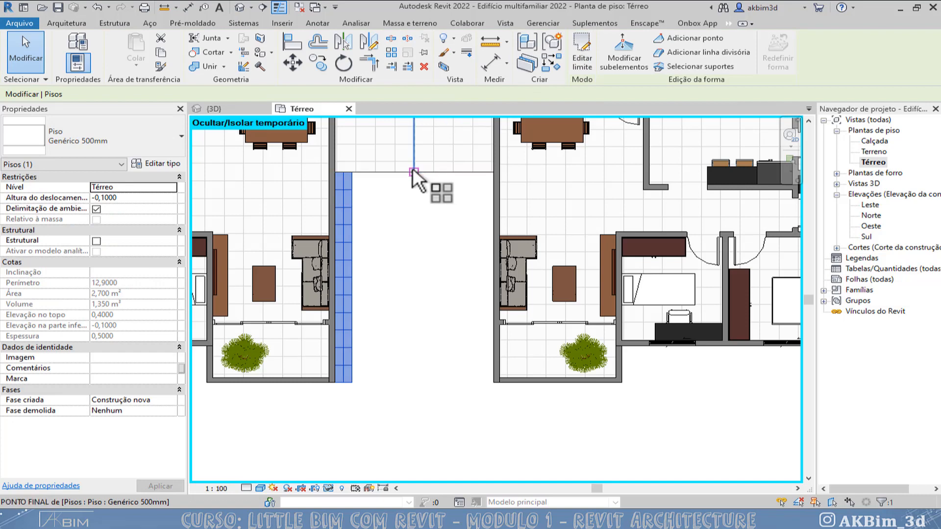
pyautogui.click(411, 169)
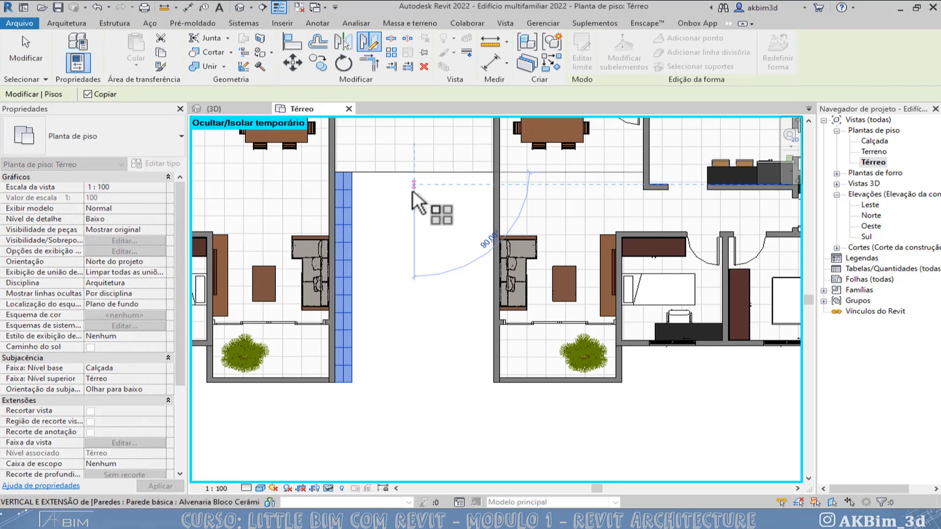
pyautogui.click(413, 216)
pyautogui.press('Escape')
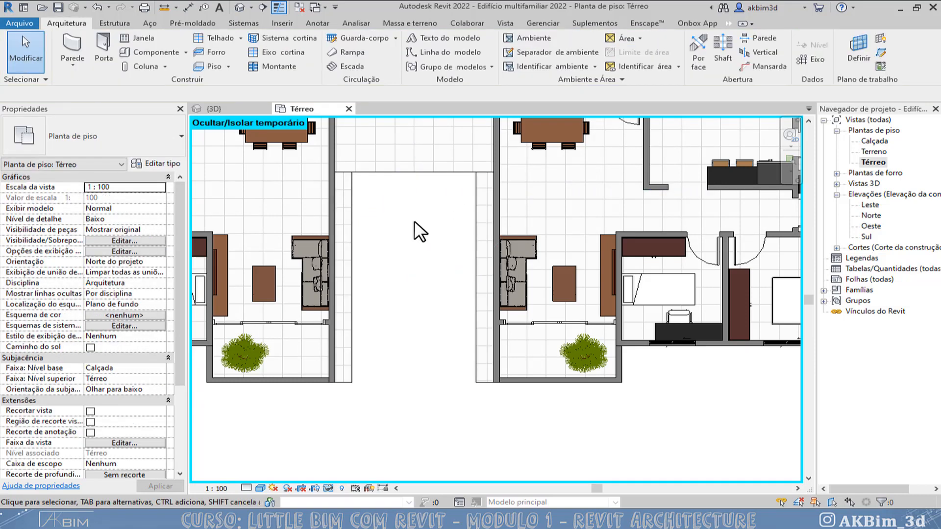
# Examine the floor strip along the entrance wall in the 3D view, checking its height against the hall floor.
pyautogui.click(234, 108)
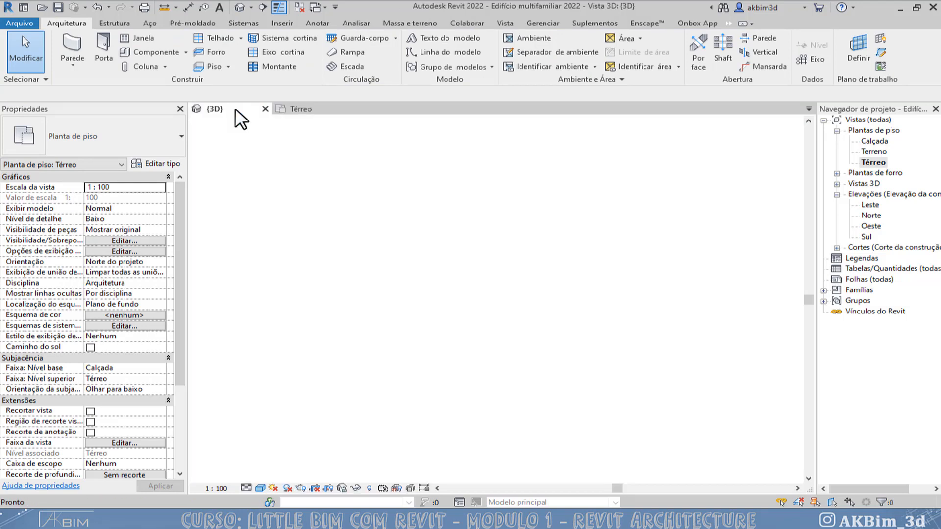
pyautogui.scroll(-4, 375, 327)
pyautogui.scroll(-3, 633, 307)
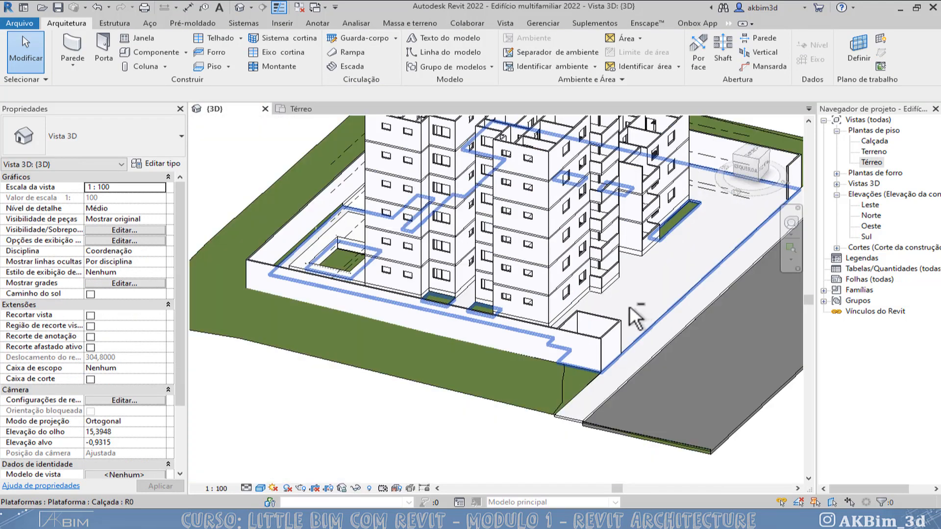
pyautogui.keyDown('shift'); pyautogui.moveTo(563, 309); pyautogui.dragTo(522, 322, button='middle'); pyautogui.keyUp('shift')
pyautogui.scroll(6, 539, 319)
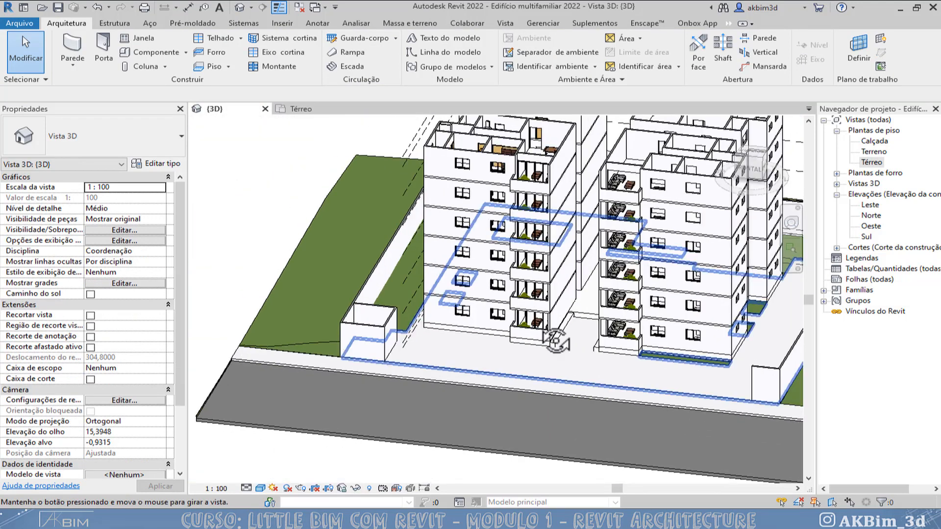
pyautogui.scroll(3, 558, 319)
pyautogui.click(552, 313)
pyautogui.scroll(-1, 552, 314)
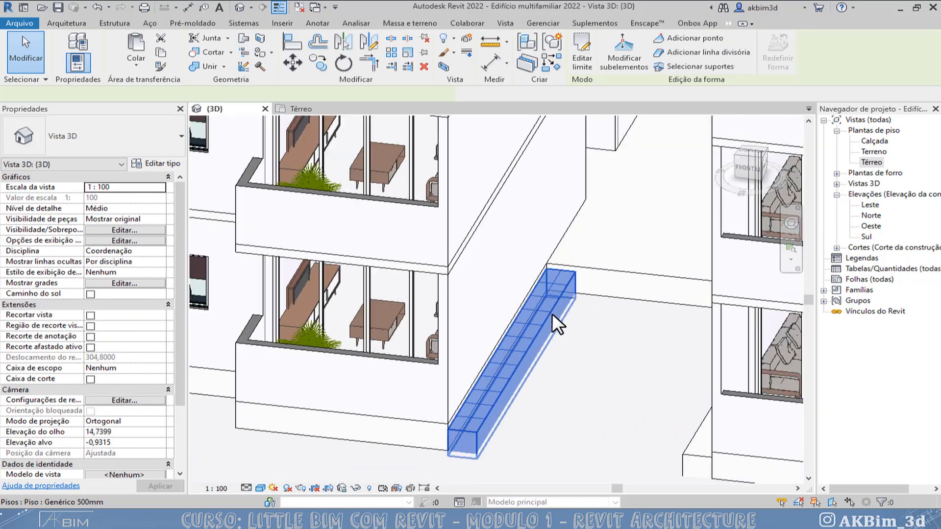
pyautogui.moveTo(552, 314); pyautogui.dragTo(581, 319, button='middle')
pyautogui.keyDown('shift'); pyautogui.moveTo(578, 237); pyautogui.dragTo(392, 275, button='middle'); pyautogui.keyUp('shift')
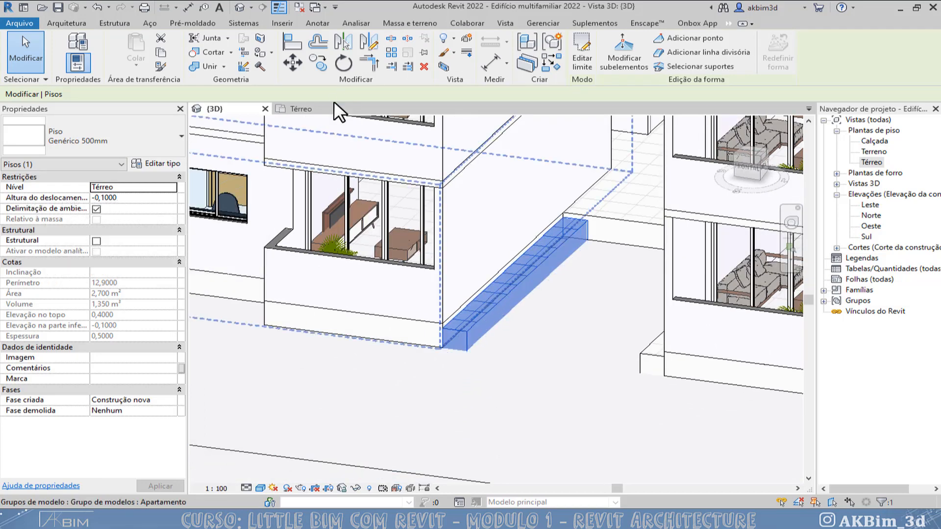
# Set the height offset from level of both entrance floor strips to 0 in the Térreo plan and check them in 3D.
pyautogui.click(146, 197)
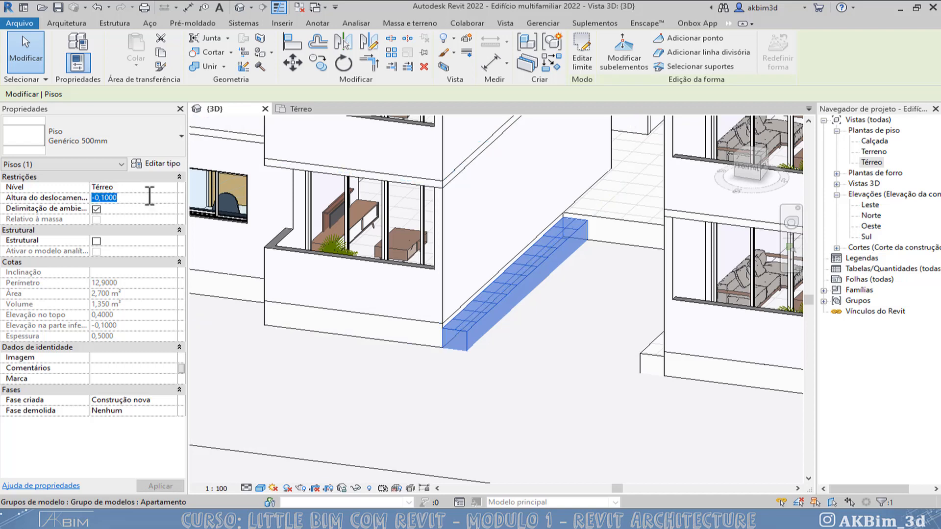
pyautogui.click(304, 109)
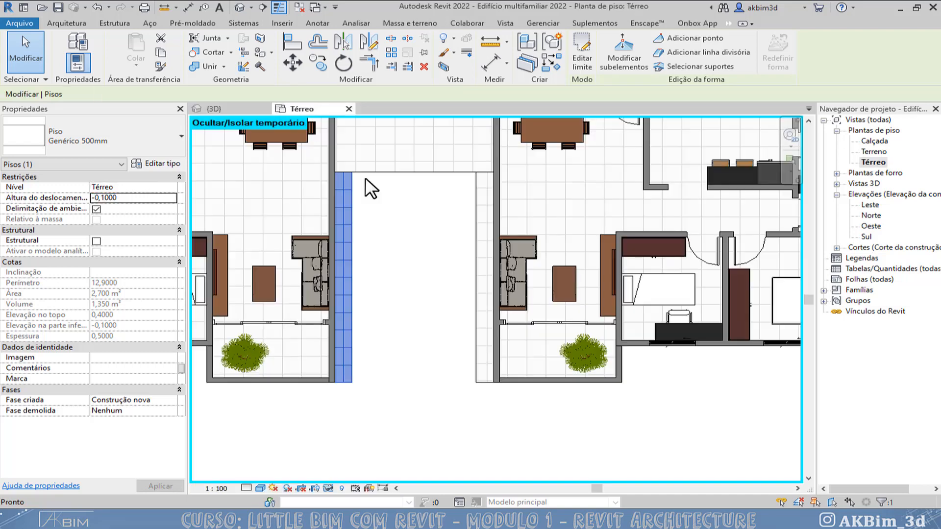
pyautogui.keyDown('ctrl'); pyautogui.click(483, 216); pyautogui.keyUp('ctrl')
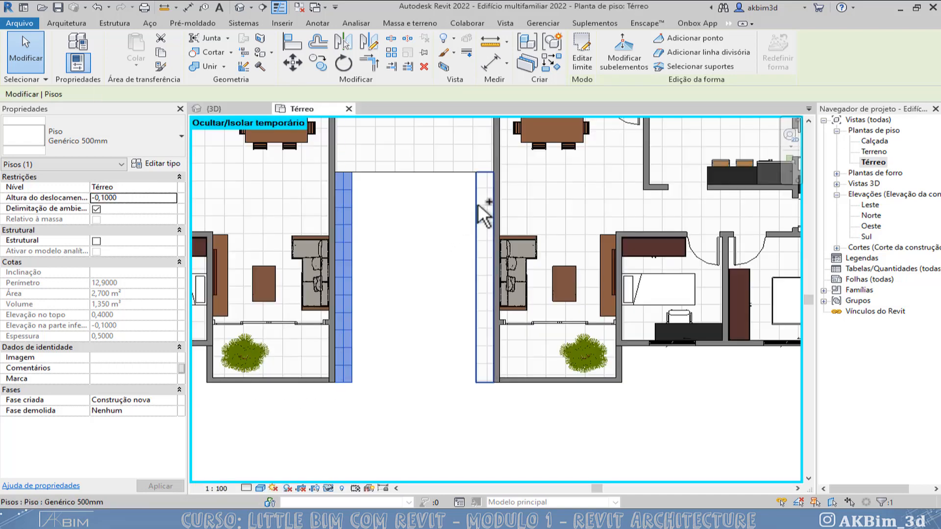
pyautogui.doubleClick(142, 199)
pyautogui.write('0')
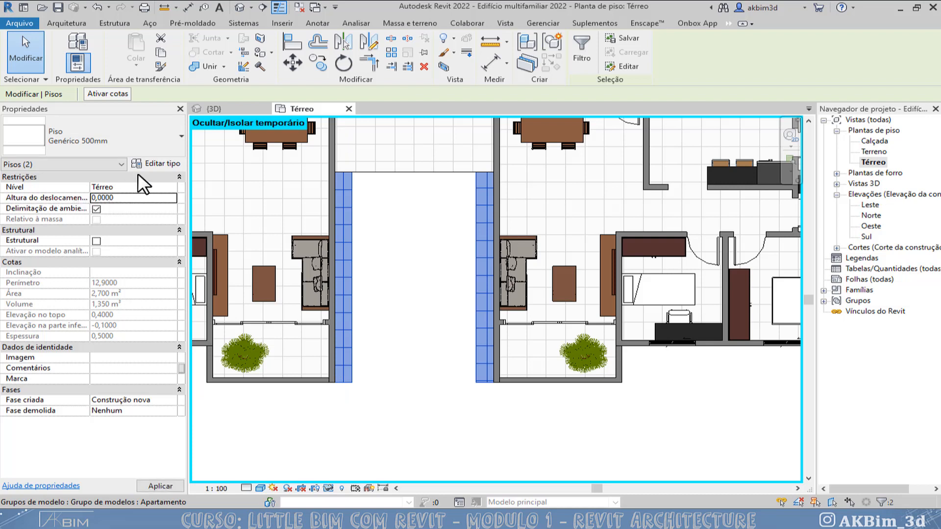
pyautogui.click(74, 191)
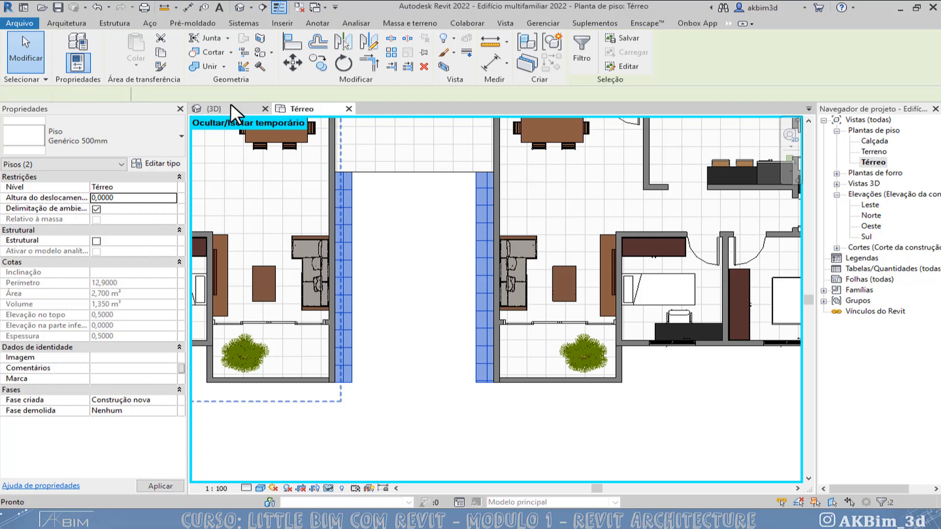
pyautogui.click(230, 105)
pyautogui.press('Escape')
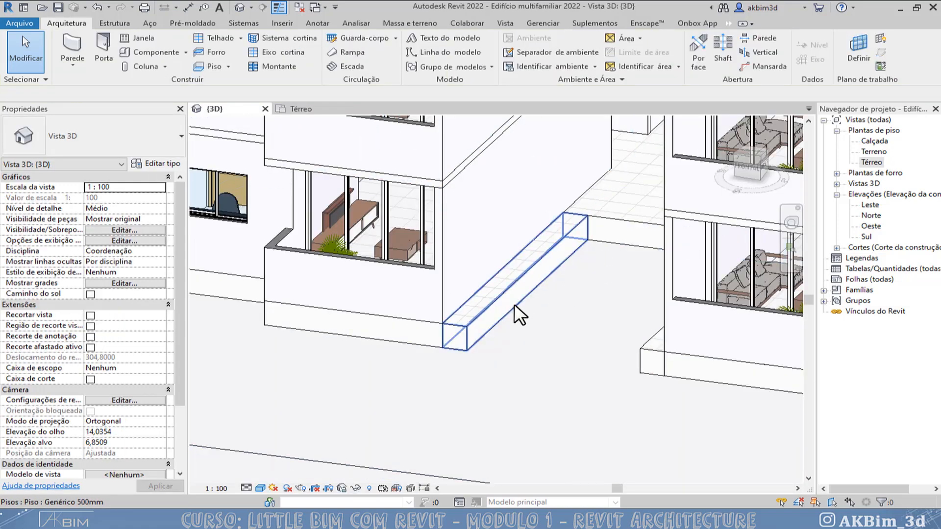
# Start a Rampa 9050 - 8,33% ramp in the Térreo plan, measure the gap between the entrance floor strips and set its width to 3.2 m.
pyautogui.keyDown('shift'); pyautogui.moveTo(515, 314); pyautogui.dragTo(488, 276, button='middle'); pyautogui.keyUp('shift')
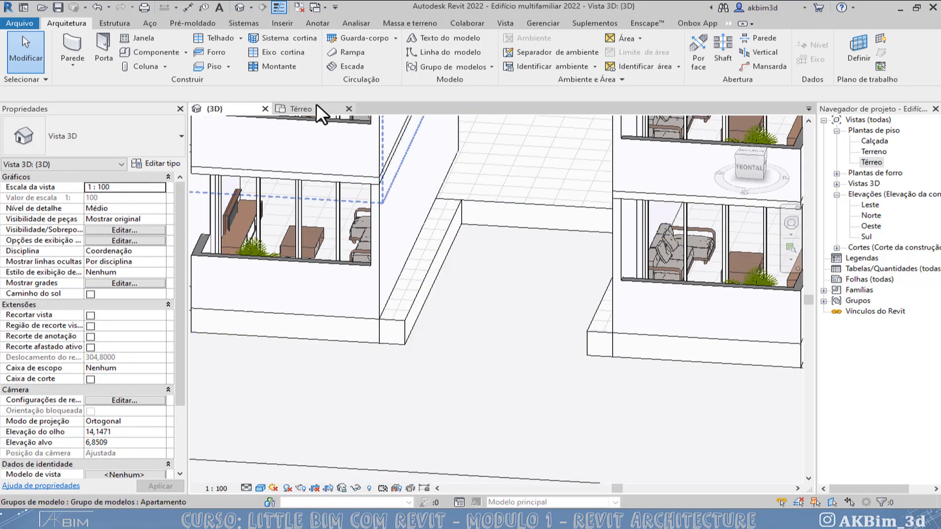
pyautogui.click(300, 109)
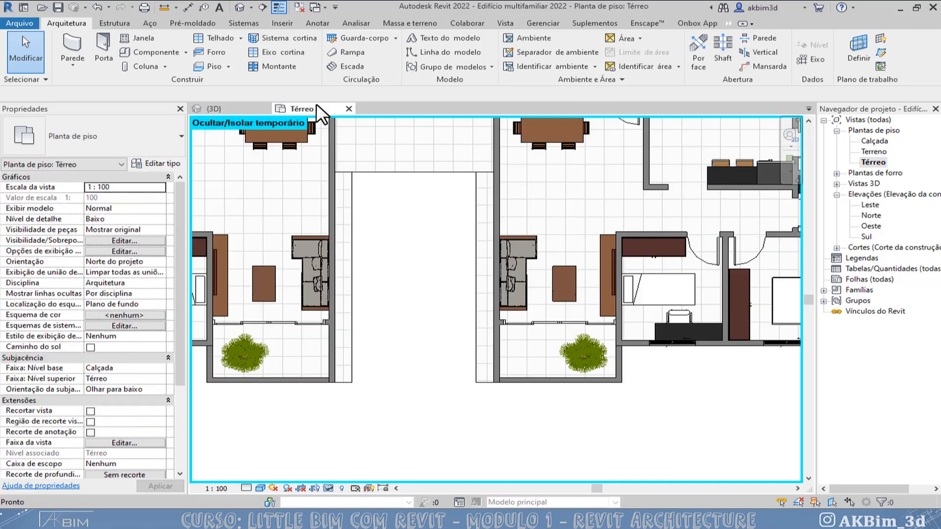
pyautogui.click(342, 53)
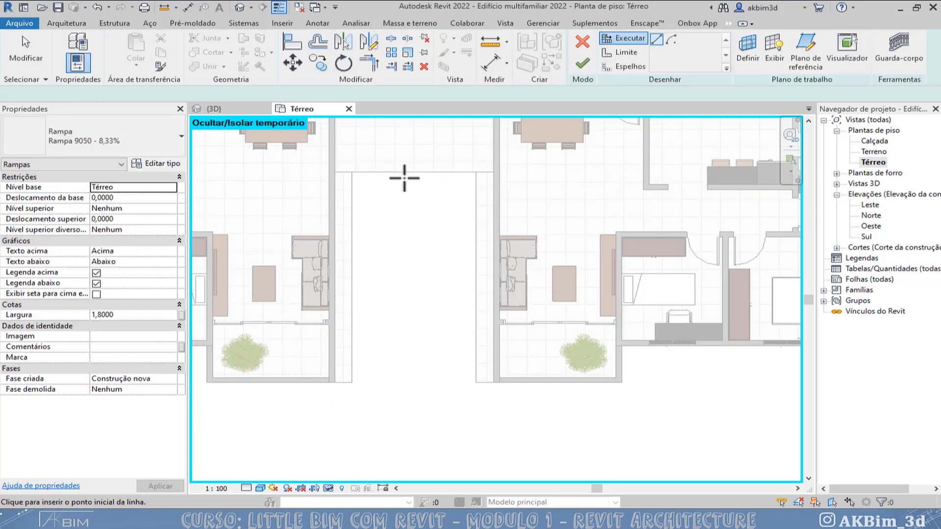
pyautogui.click(162, 7)
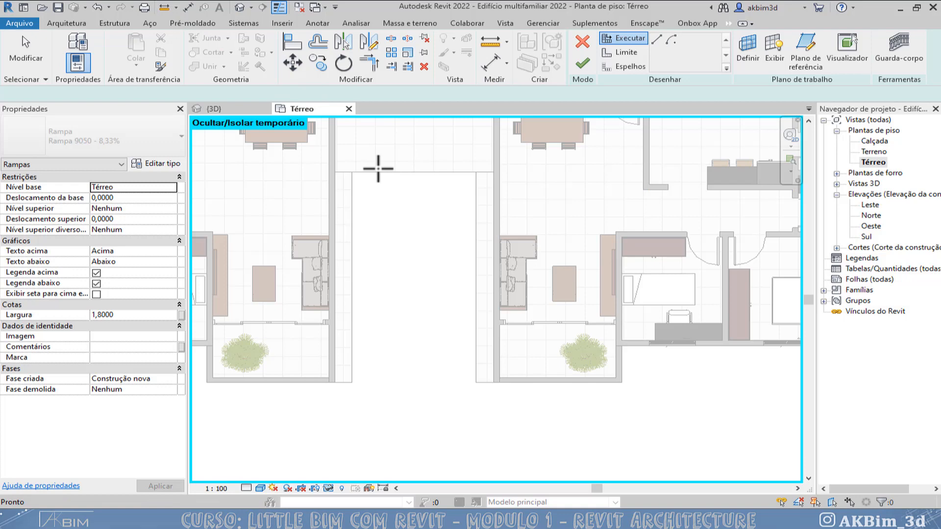
pyautogui.click(352, 172)
pyautogui.click(475, 172)
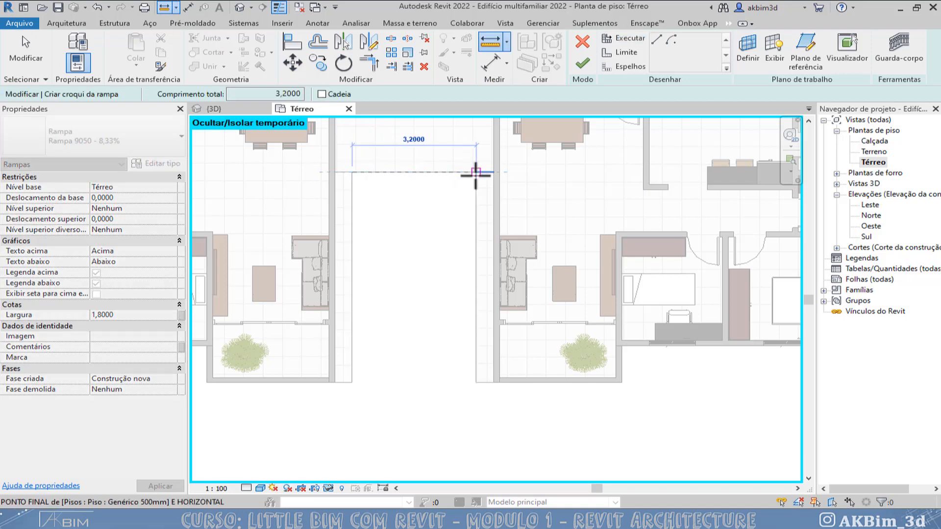
pyautogui.press('Escape')
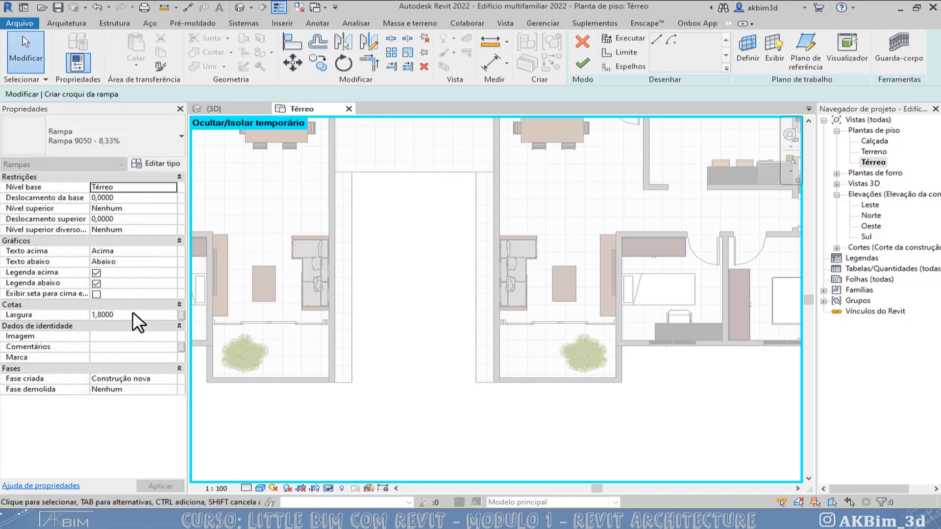
pyautogui.click(137, 315)
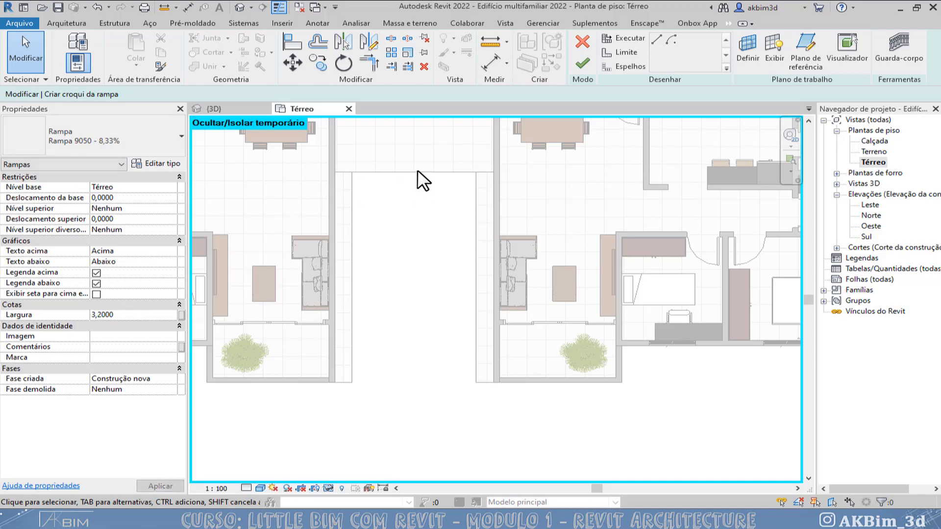
pyautogui.click(622, 38)
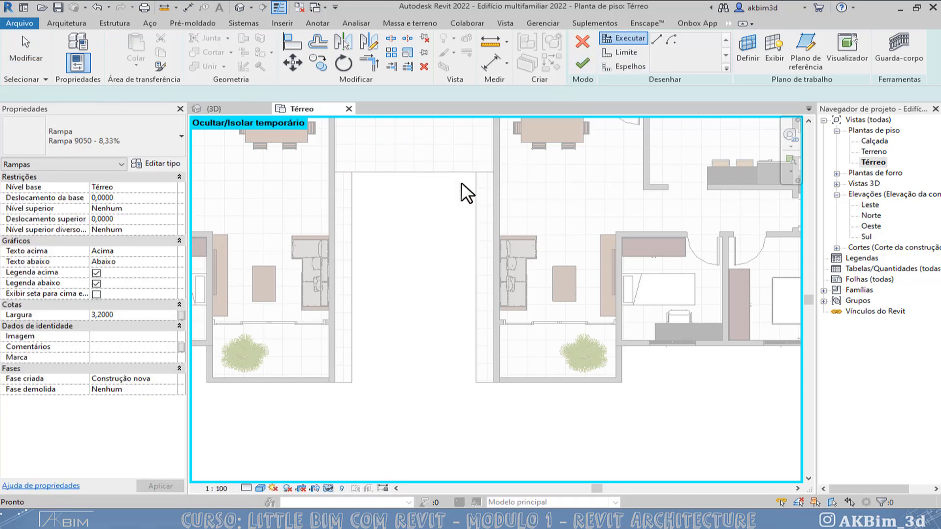
pyautogui.press('Escape')
pyautogui.click(414, 172)
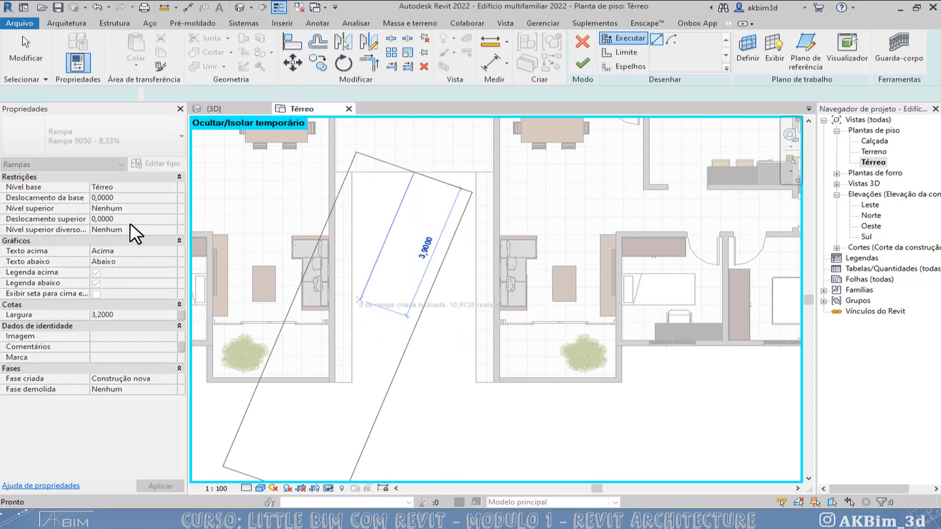
pyautogui.press('Escape')
pyautogui.press('Escape')
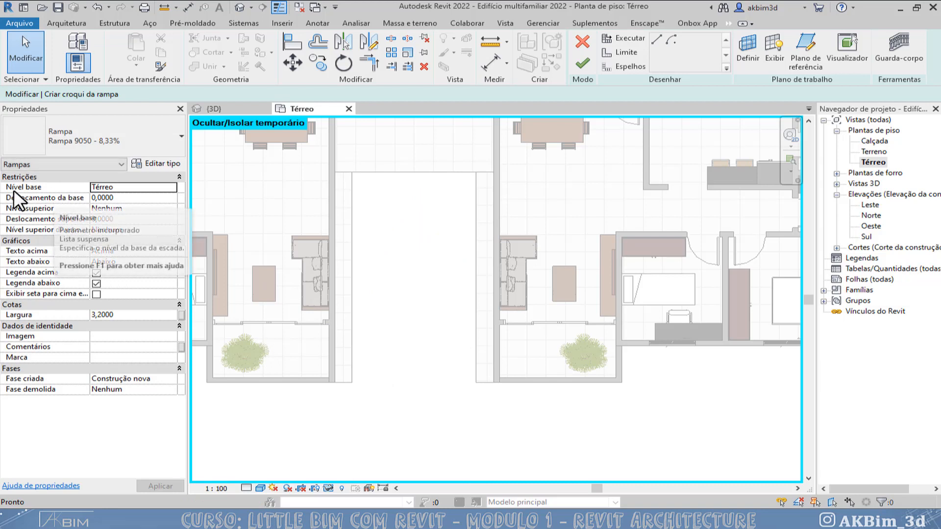
# Set the entrance ramp's base level to Calçada and its top level to Térreo, and apply the changes.
pyautogui.click(157, 188)
pyautogui.click(172, 187)
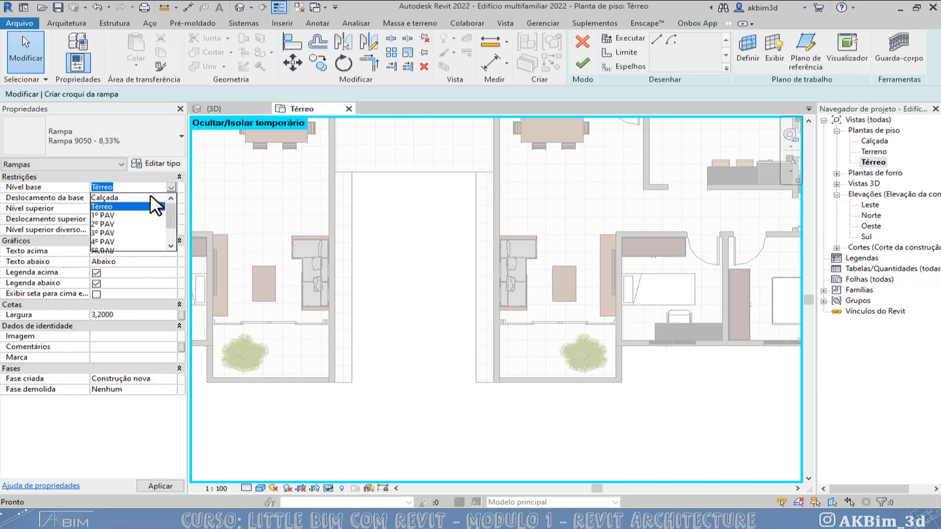
pyautogui.click(152, 197)
pyautogui.click(172, 207)
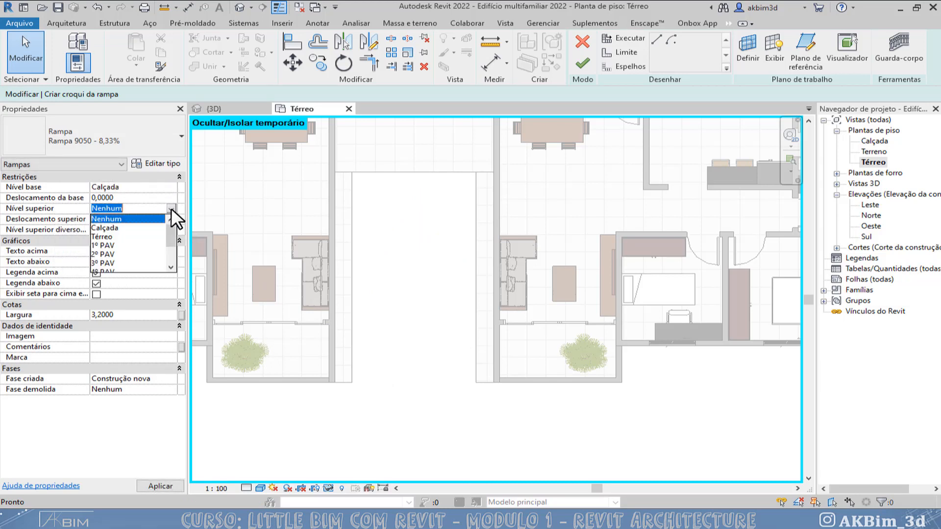
pyautogui.click(110, 236)
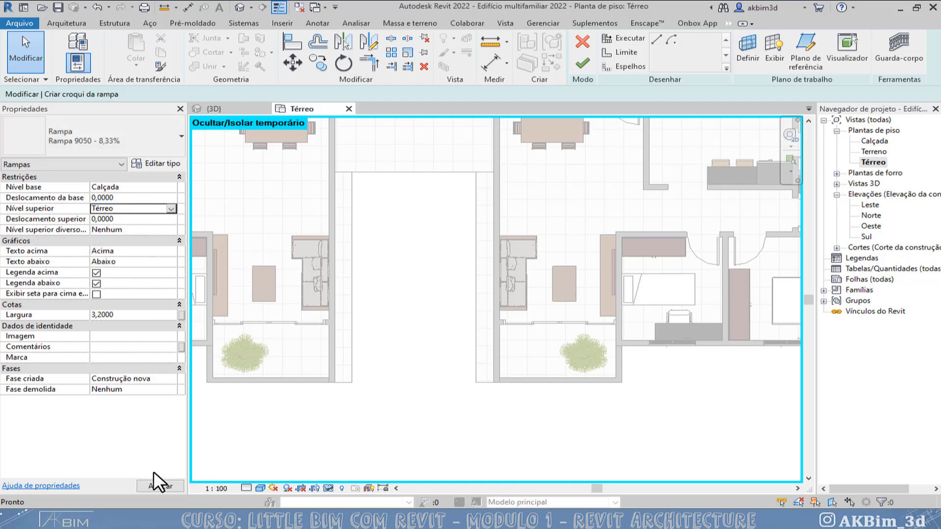
pyautogui.click(159, 488)
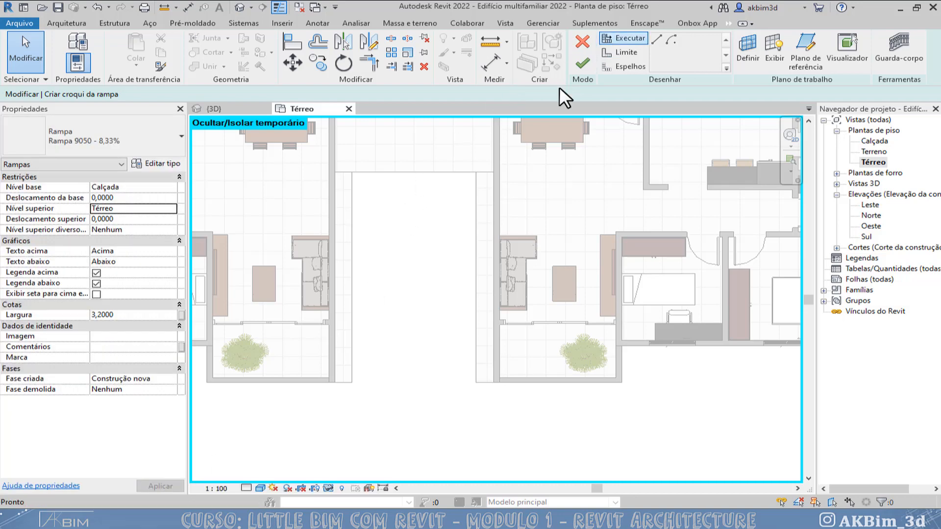
# Draw a straight 6 m ramp run outward from the hall floor edge's midpoint, finish the sketch and flip the ramp's direction.
pyautogui.click(414, 171)
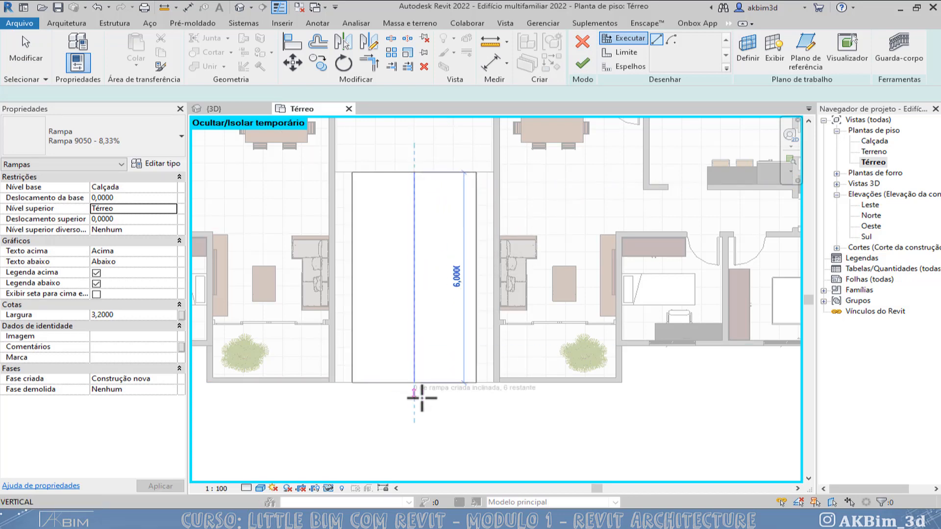
pyautogui.click(420, 398)
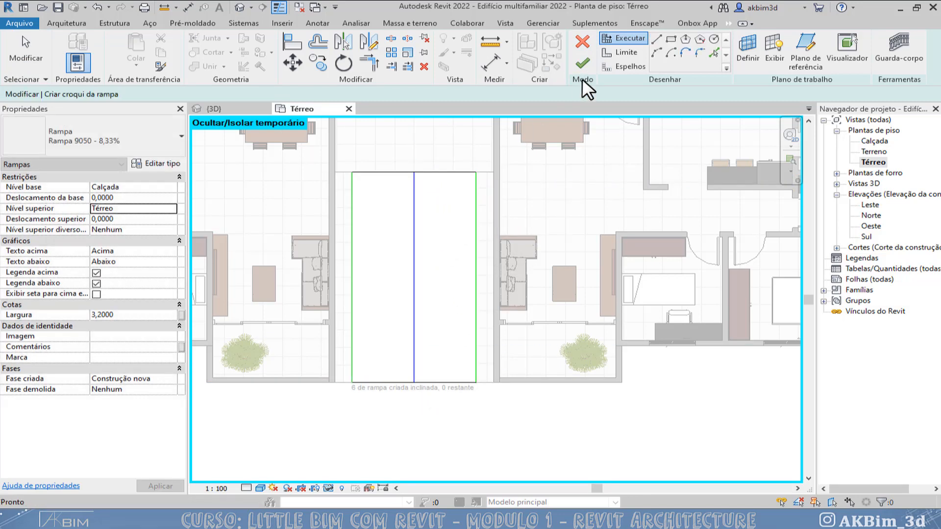
pyautogui.click(582, 64)
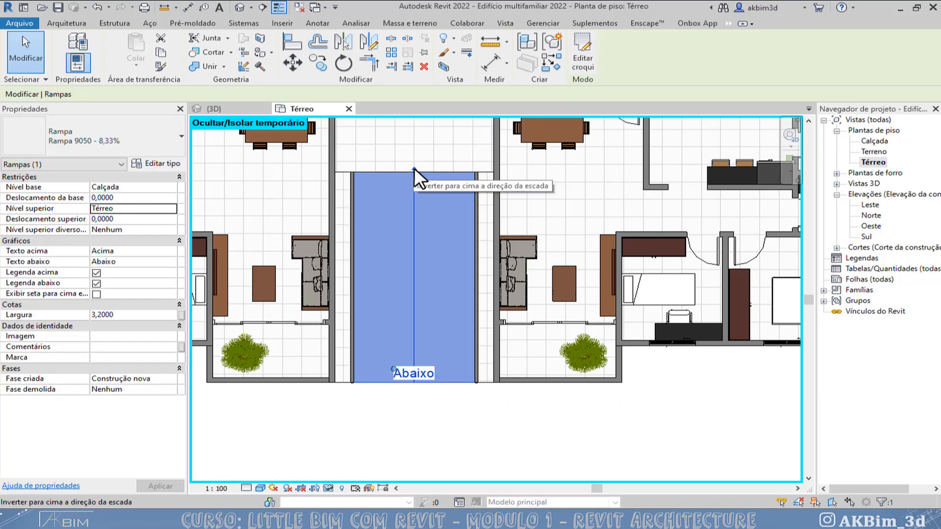
pyautogui.click(415, 168)
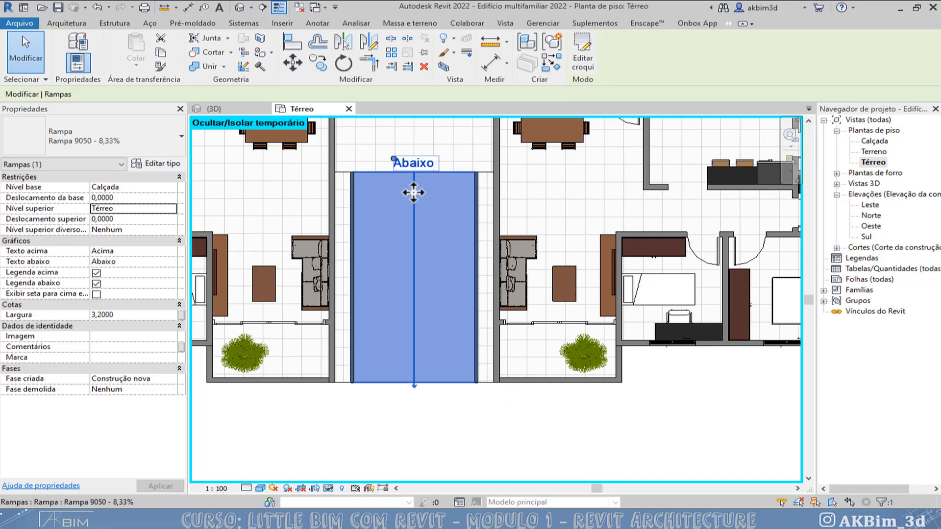
pyautogui.moveTo(395, 159); pyautogui.dragTo(395, 155)
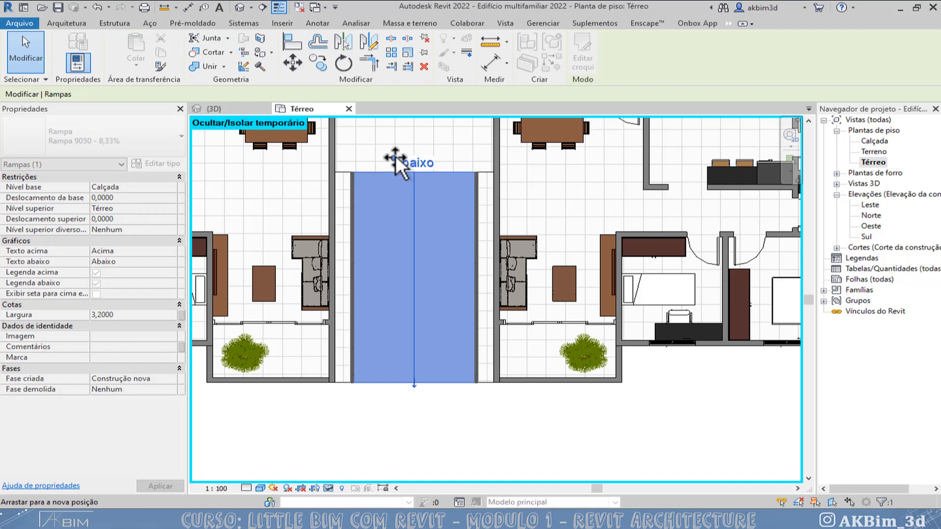
# Delete both railings along the sides of the entrance ramp and check the bare ramp in the 3D view.
pyautogui.click(225, 109)
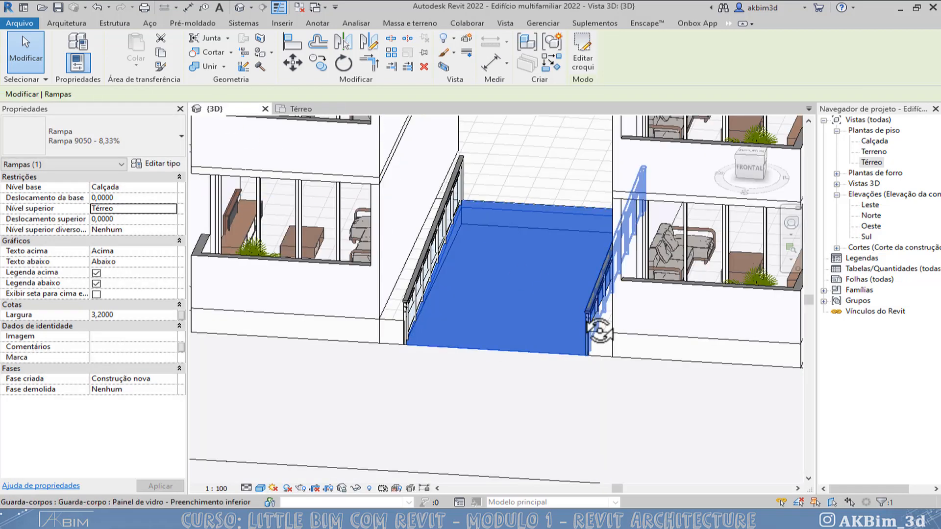
pyautogui.keyDown('shift'); pyautogui.moveTo(598, 330); pyautogui.dragTo(556, 352, button='middle'); pyautogui.keyUp('shift')
pyautogui.click(408, 236)
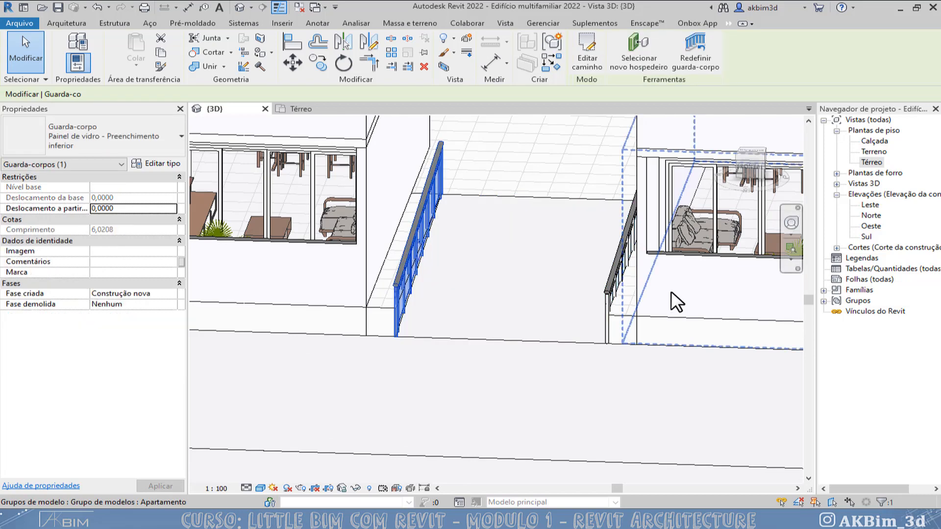
pyautogui.keyDown('ctrl'); pyautogui.click(619, 276); pyautogui.keyUp('ctrl')
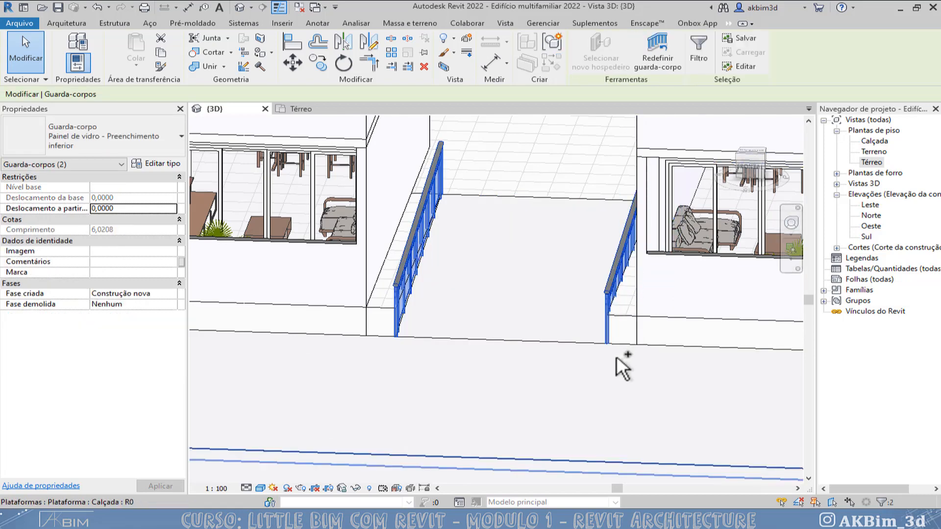
pyautogui.press('Delete')
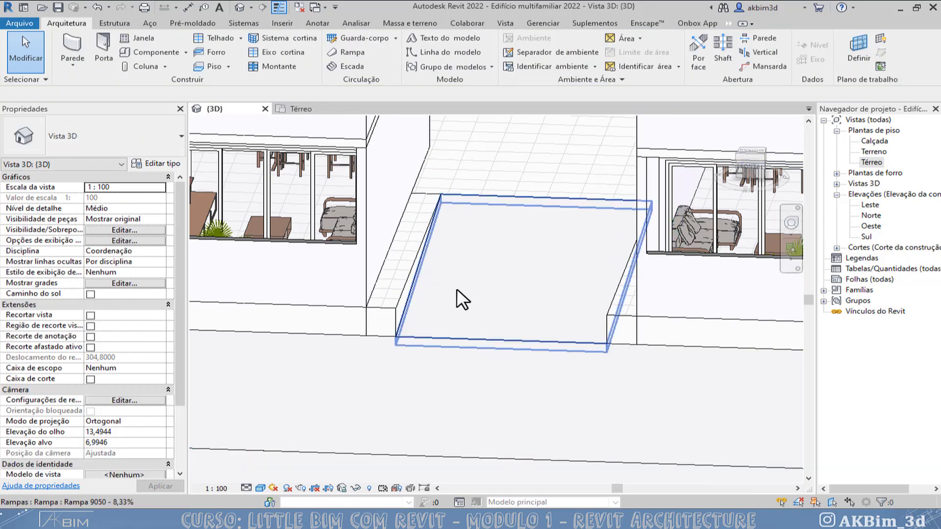
pyautogui.keyDown('shift'); pyautogui.moveTo(486, 312); pyautogui.dragTo(595, 233, button='middle'); pyautogui.keyUp('shift')
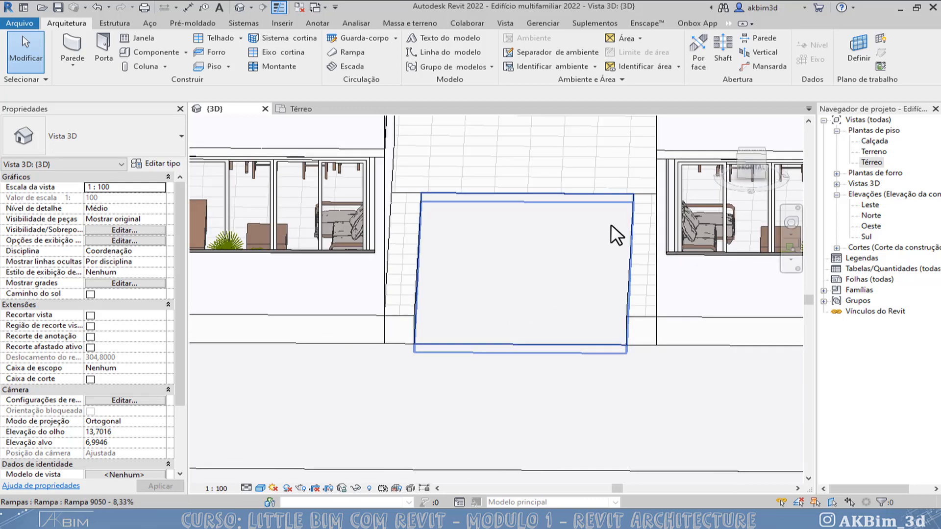
pyautogui.moveTo(487, 292)
pyautogui.keyDown('shift'); pyautogui.mouseDown(button='middle')
pyautogui.moveTo(481, 359)
pyautogui.moveTo(470, 296)
pyautogui.mouseUp(button='middle'); pyautogui.keyUp('shift')
pyautogui.scroll(-3, 446, 275)
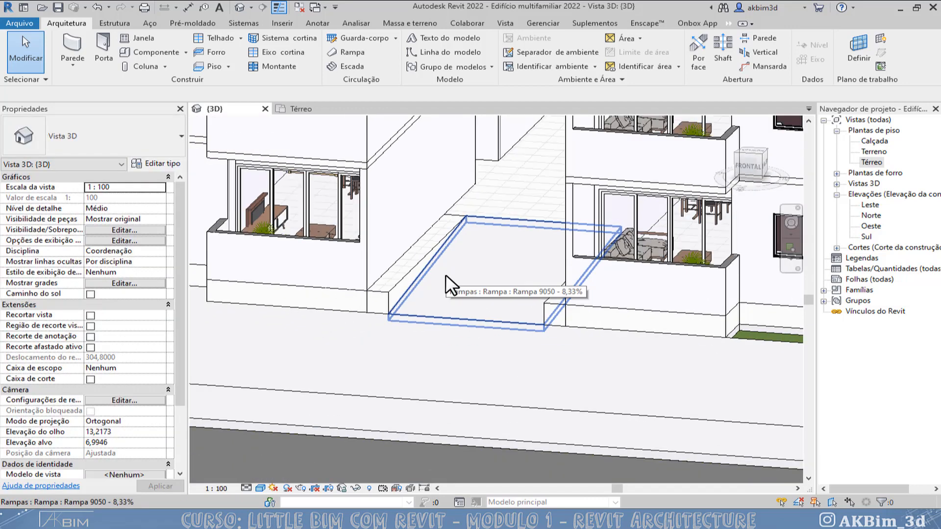
# Save the project and sketch a straight railing path along the entrance ramp's centreline in the Térreo plan, spanning its full length.
pyautogui.click(303, 107)
pyautogui.scroll(2, 391, 228)
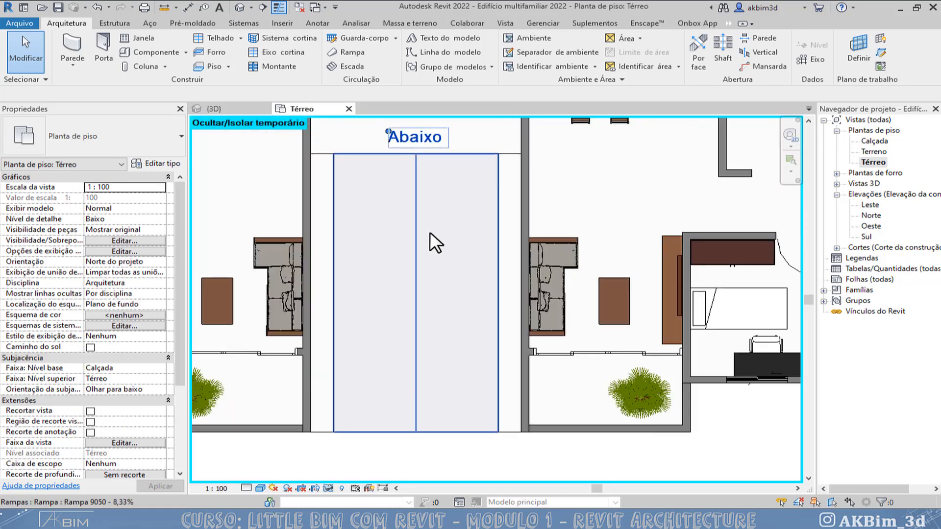
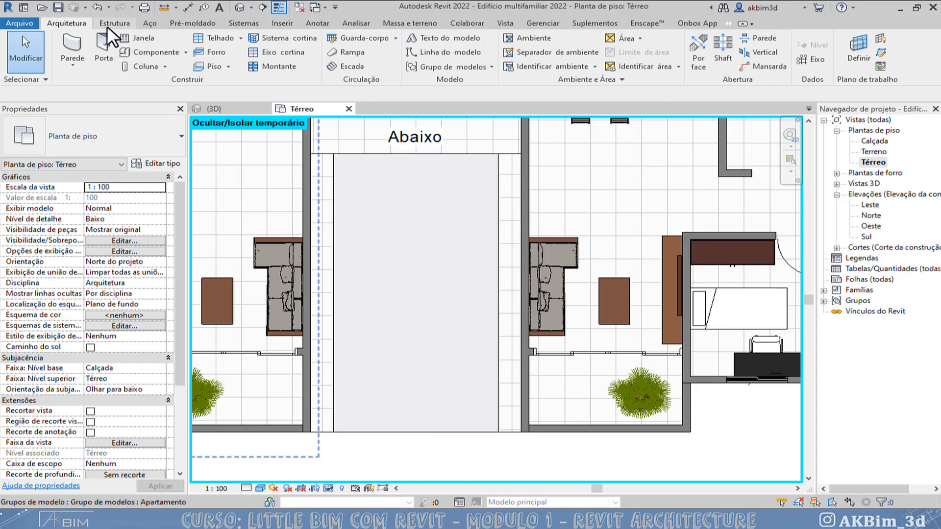
pyautogui.click(362, 40)
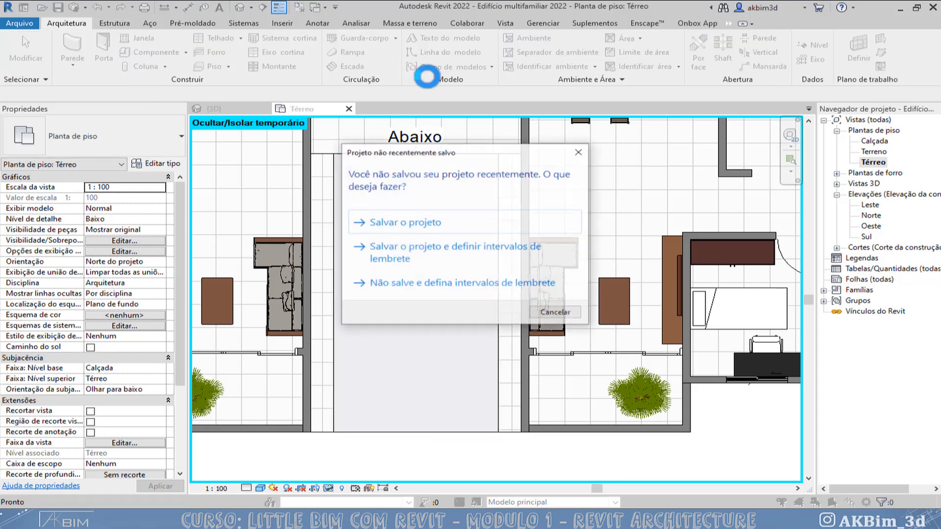
pyautogui.click(424, 222)
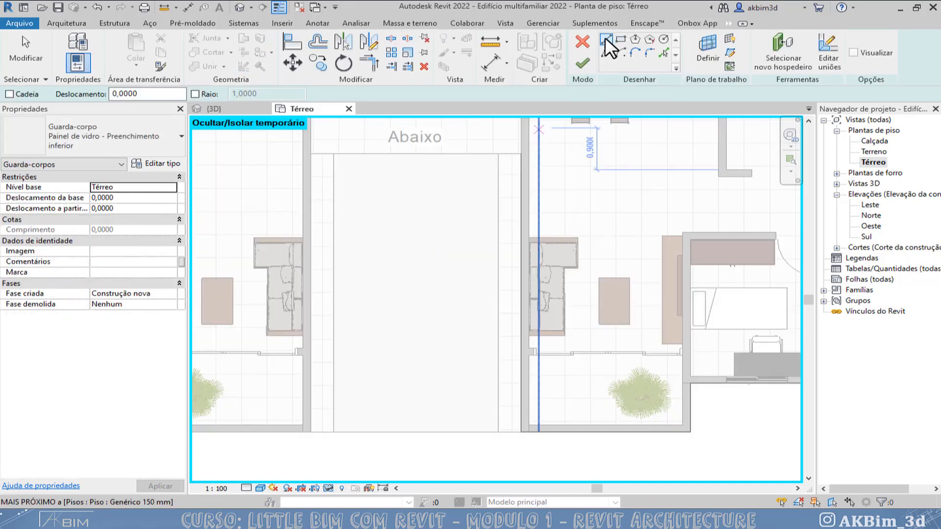
pyautogui.click(607, 40)
pyautogui.click(414, 154)
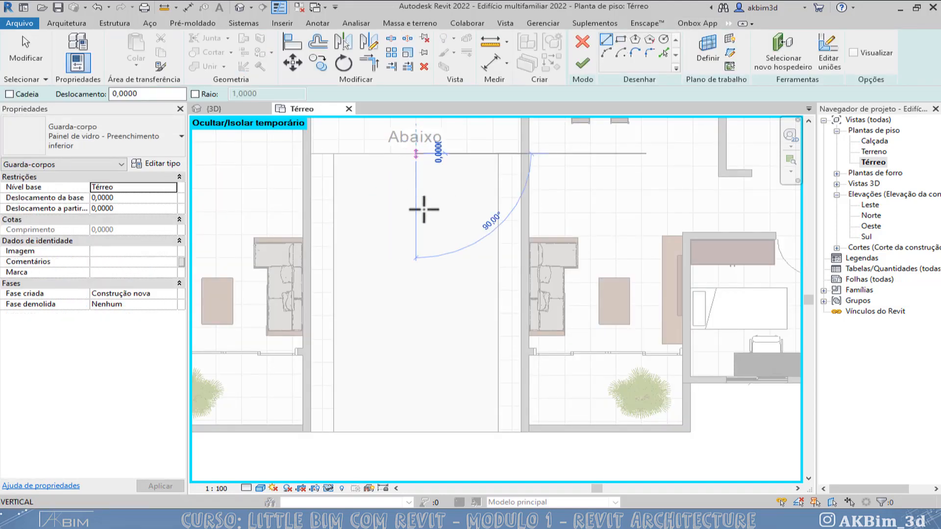
pyautogui.click(415, 431)
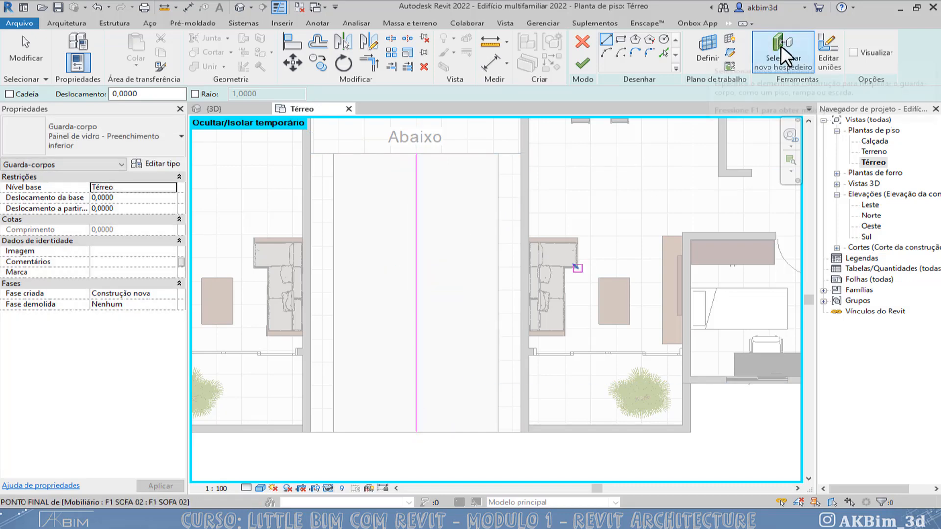
# Host the central railing on the entrance ramp, finish its path and check its slope in the 3D view.
pyautogui.click(781, 45)
pyautogui.click(481, 407)
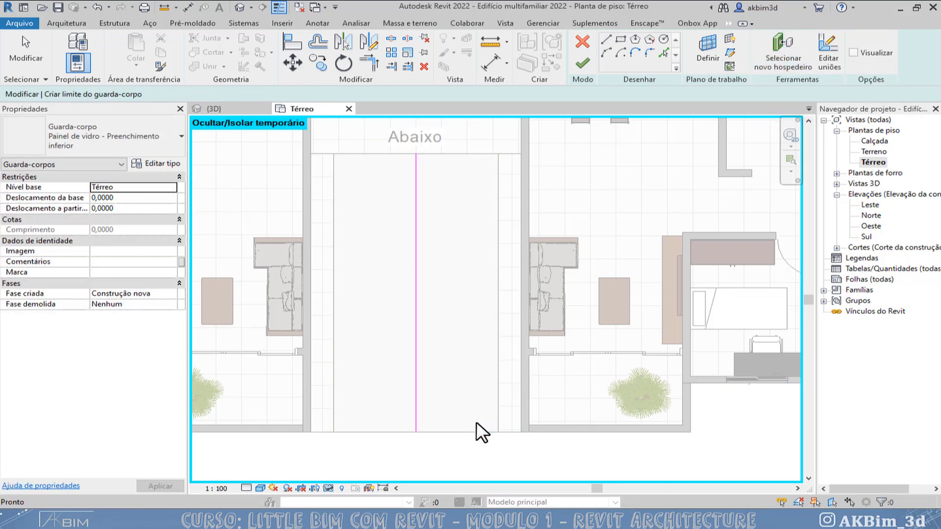
pyautogui.click(582, 63)
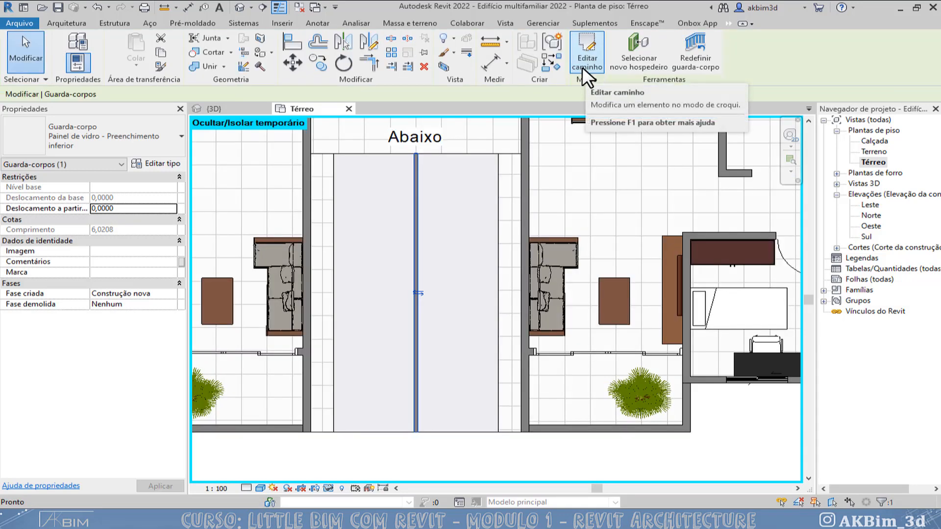
pyautogui.click(581, 67)
pyautogui.click(235, 112)
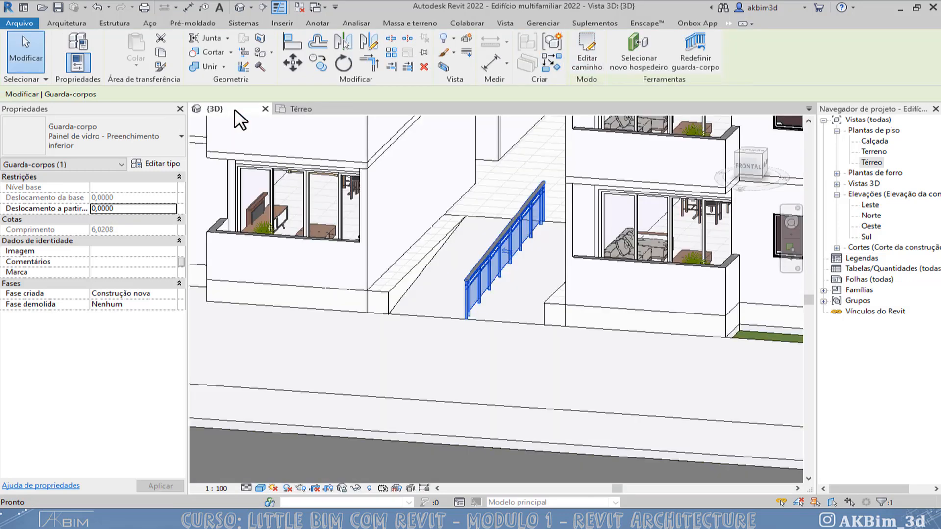
pyautogui.keyDown('shift'); pyautogui.moveTo(426, 321); pyautogui.dragTo(460, 308, button='middle'); pyautogui.keyUp('shift')
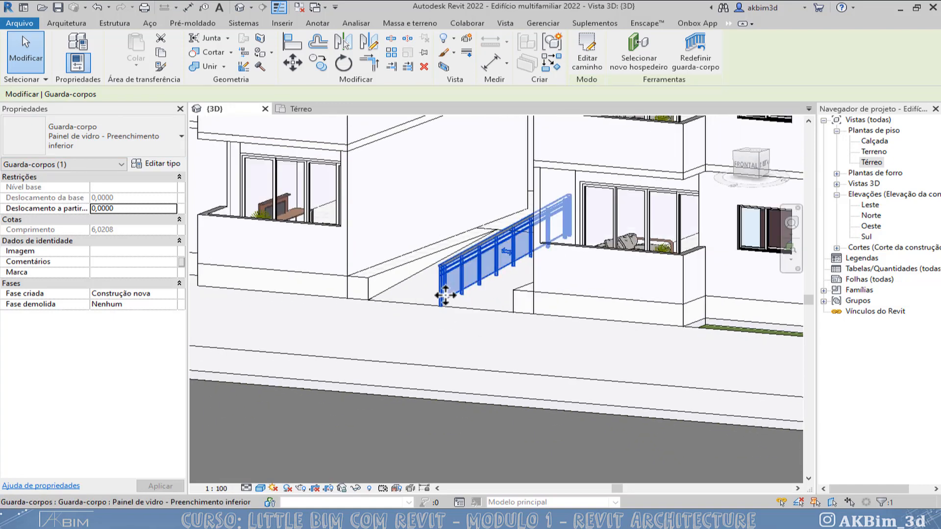
# Return to the Térreo plan and reset its temporary hide/isolate to restore the hidden elements.
pyautogui.scroll(3, 442, 293)
pyautogui.scroll(-2, 434, 273)
pyautogui.keyDown('shift'); pyautogui.moveTo(434, 274); pyautogui.dragTo(538, 285, button='middle'); pyautogui.keyUp('shift')
pyautogui.click(300, 108)
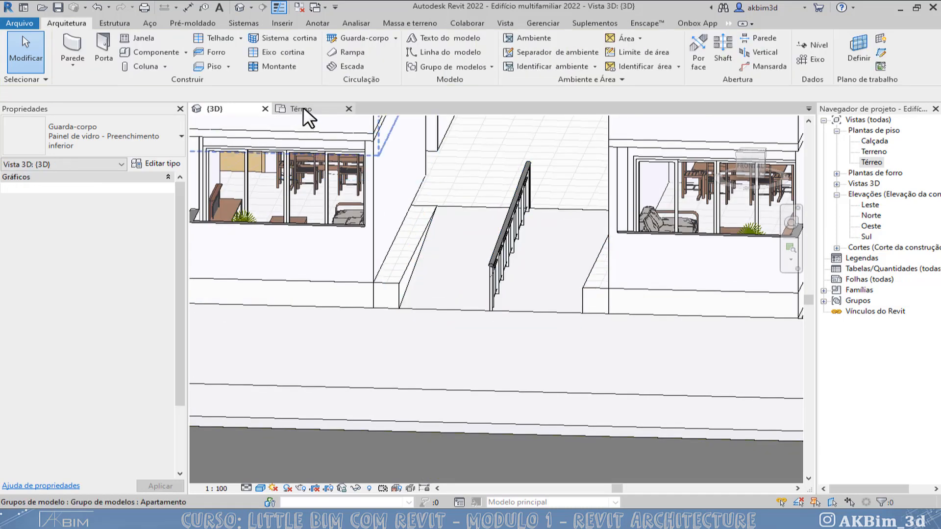
pyautogui.scroll(-4, 445, 260)
pyautogui.moveTo(447, 262); pyautogui.dragTo(457, 290, button='middle')
pyautogui.click(465, 228)
pyautogui.scroll(2, 466, 227)
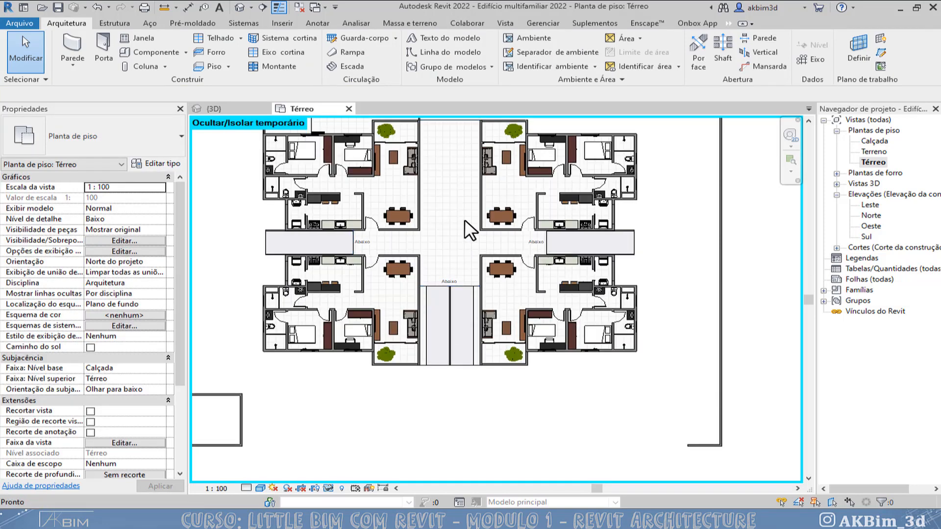
pyautogui.press('h')
pyautogui.press('r')
# Examine the stairwell in the Térreo plan, including the numbered treads, flight widths, landing and surrounding walls.
pyautogui.scroll(6, 456, 168)
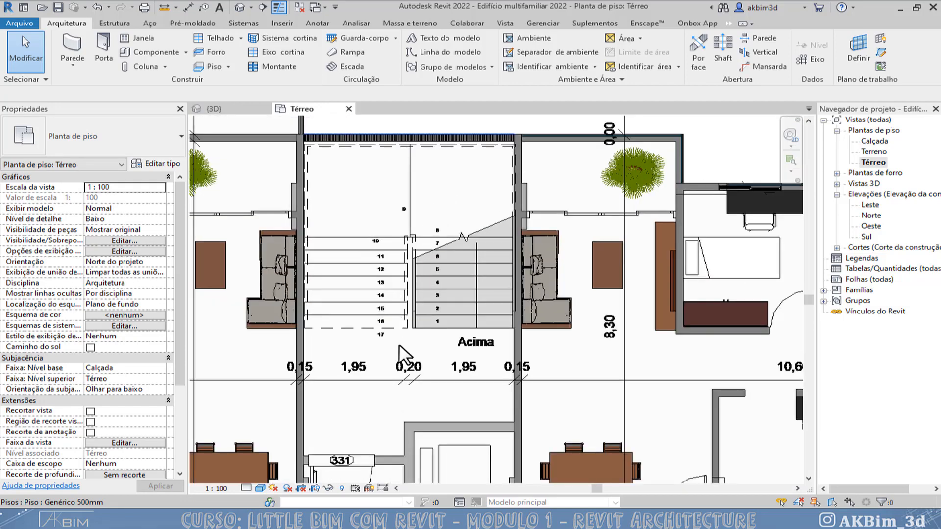
pyautogui.scroll(-2, 411, 174)
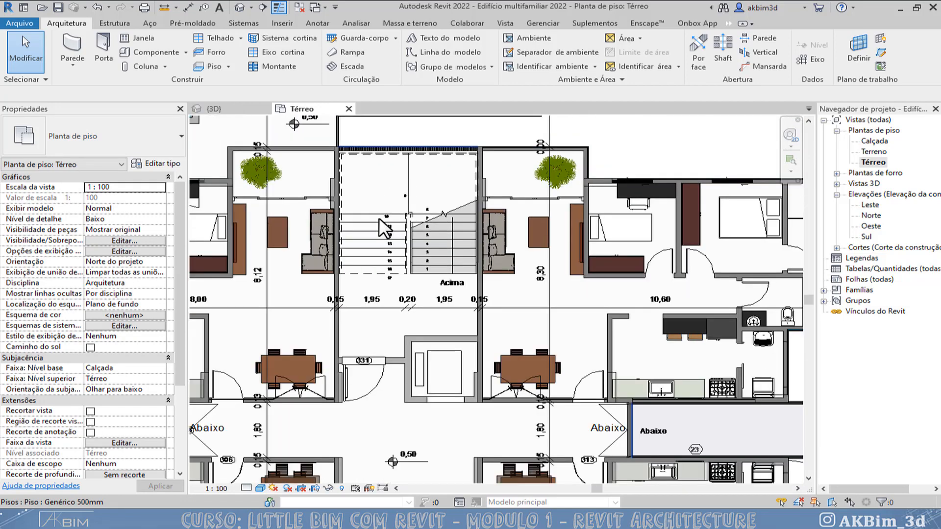
pyautogui.scroll(1, 363, 333)
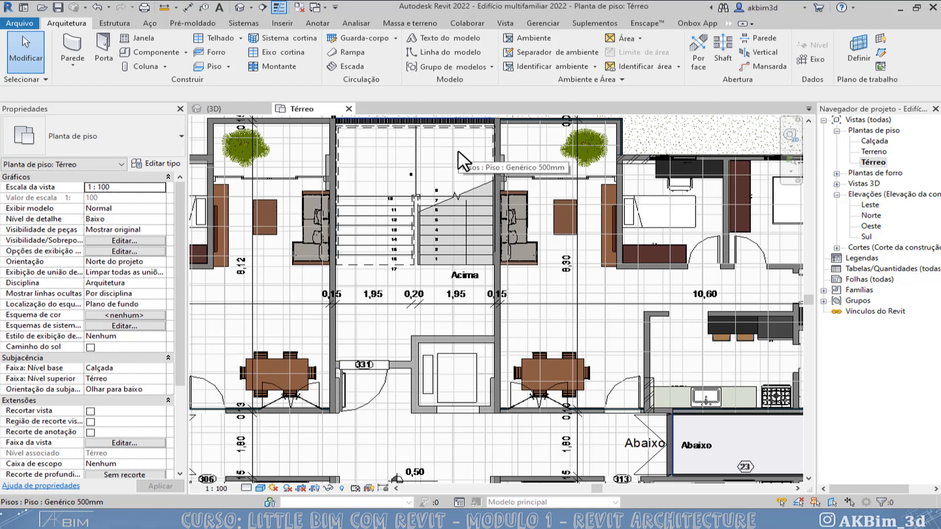
pyautogui.scroll(2, 406, 140)
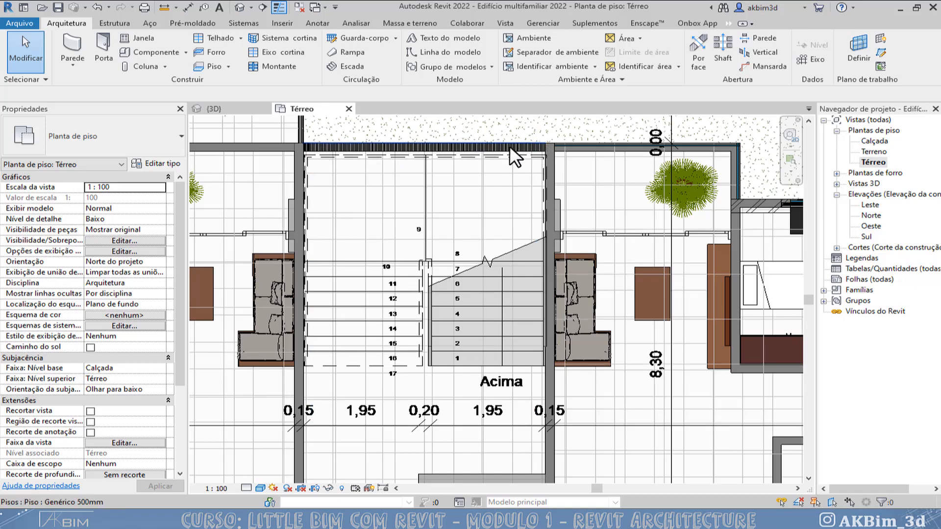
pyautogui.scroll(2, 360, 143)
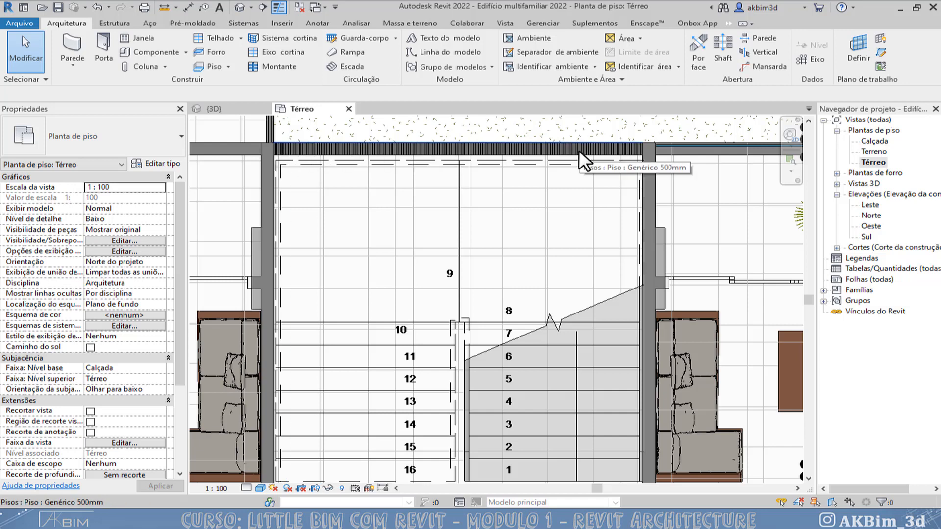
pyautogui.scroll(-5, 384, 173)
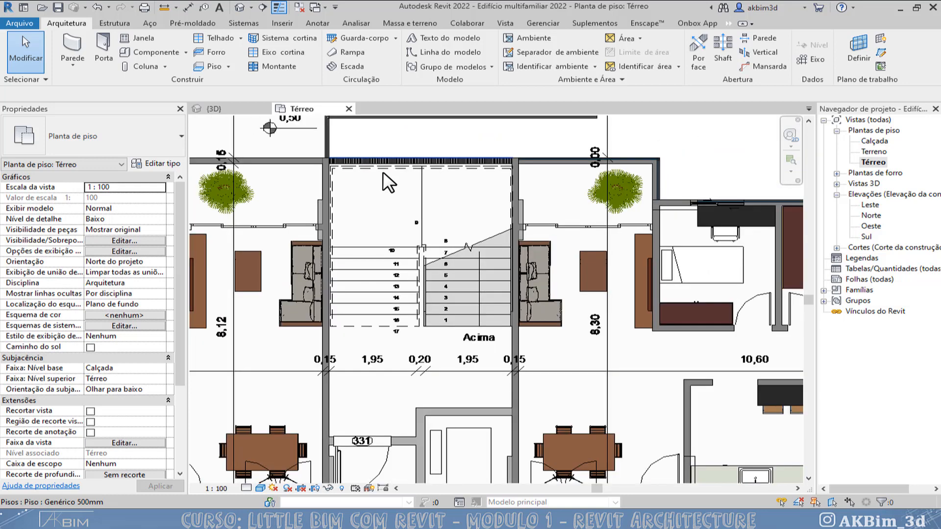
pyautogui.scroll(2, 403, 318)
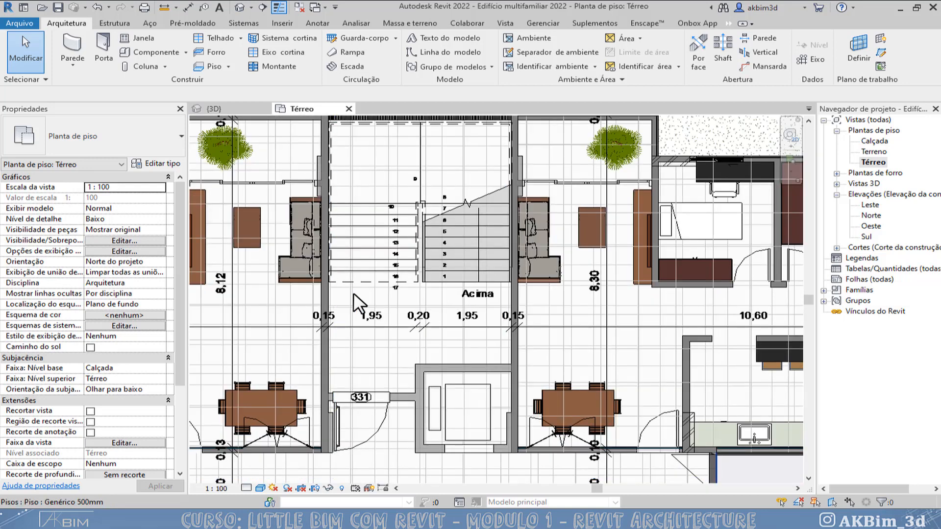
pyautogui.scroll(1, 413, 340)
pyautogui.scroll(-3, 437, 269)
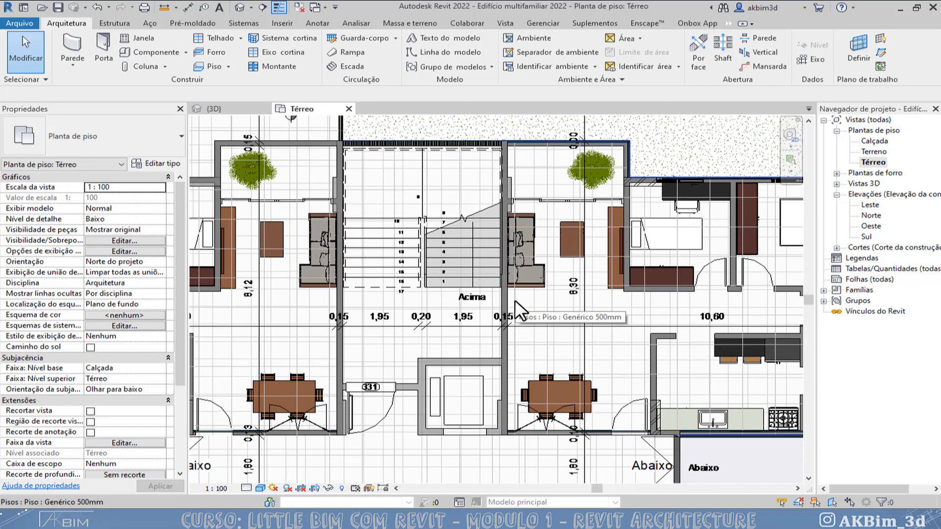
pyautogui.scroll(1, 515, 299)
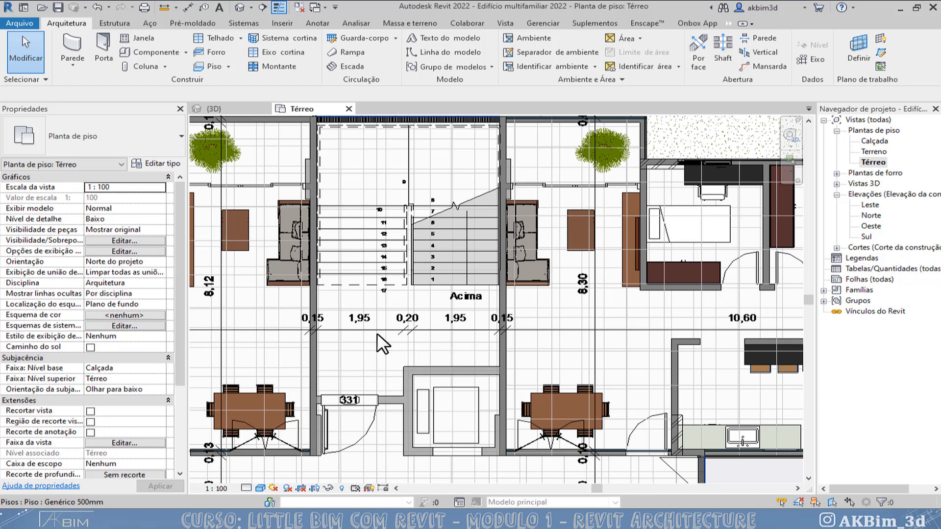
pyautogui.scroll(1, 377, 333)
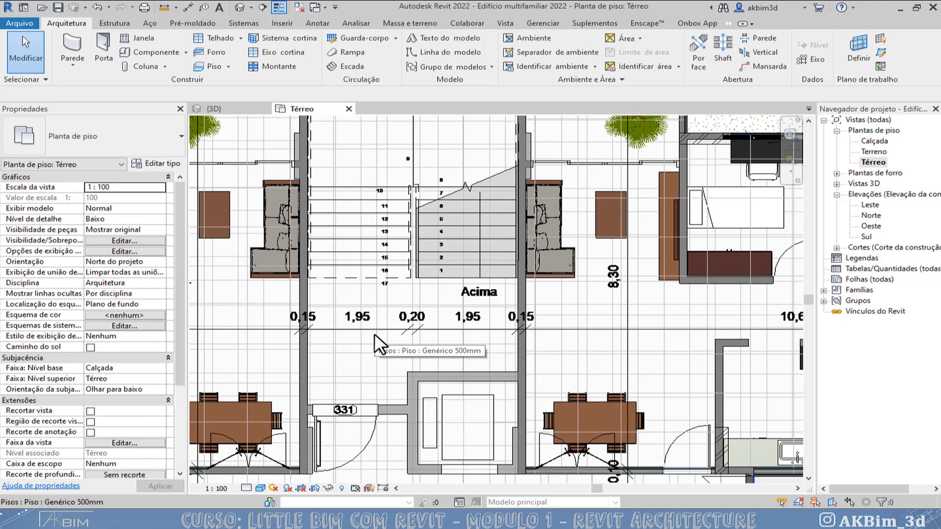
pyautogui.scroll(-1, 369, 304)
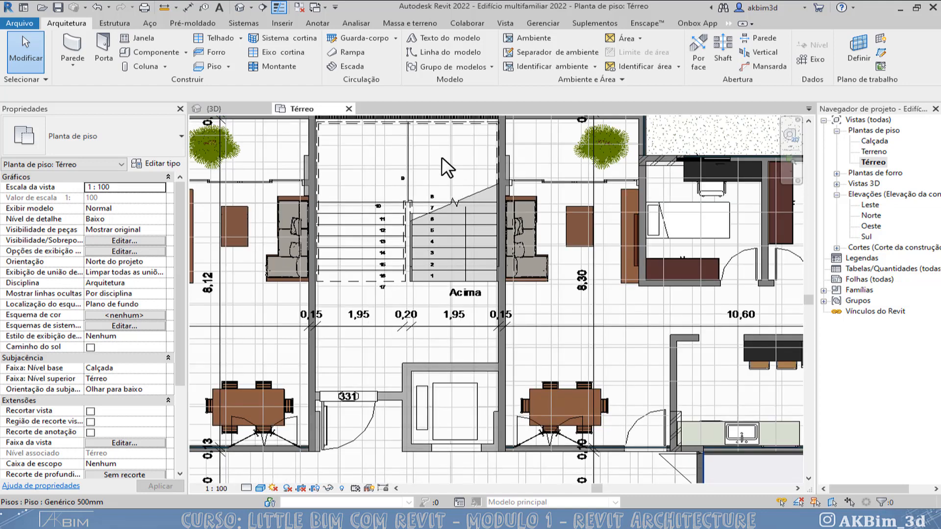
pyautogui.moveTo(438, 161); pyautogui.dragTo(444, 174, button='middle')
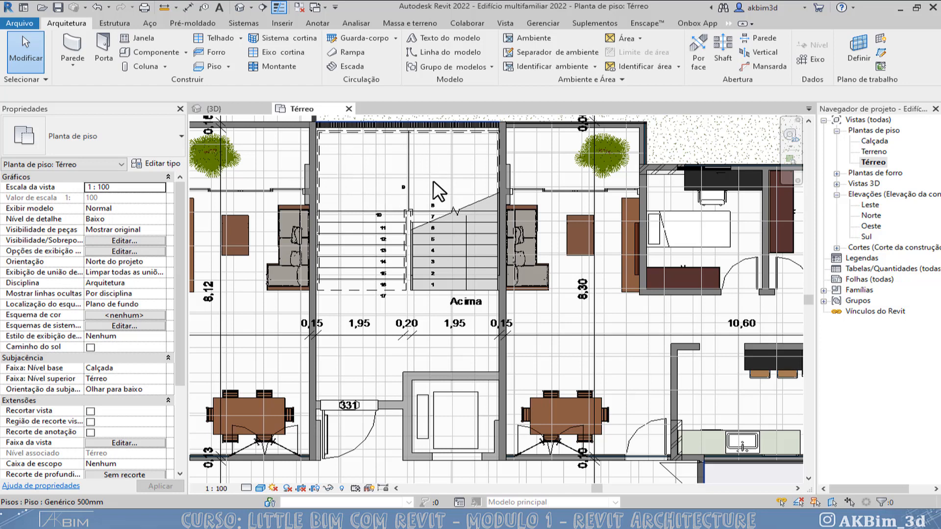
pyautogui.scroll(2, 433, 182)
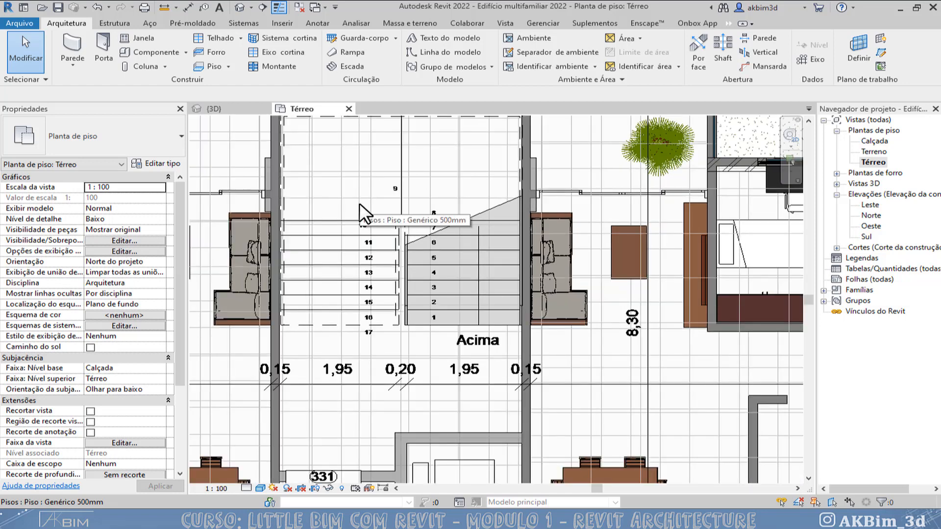
pyautogui.scroll(-3, 358, 211)
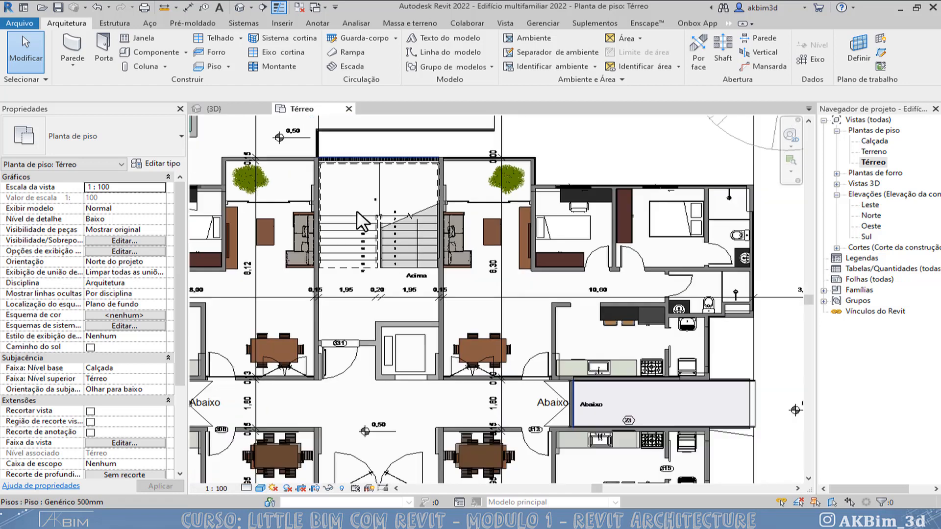
# Start a straight-run stair from Térreo to 1º PAV, keeping the Escada monolítica type, 17 desired risers and 0,28 m tread depth.
pyautogui.scroll(-6, 356, 210)
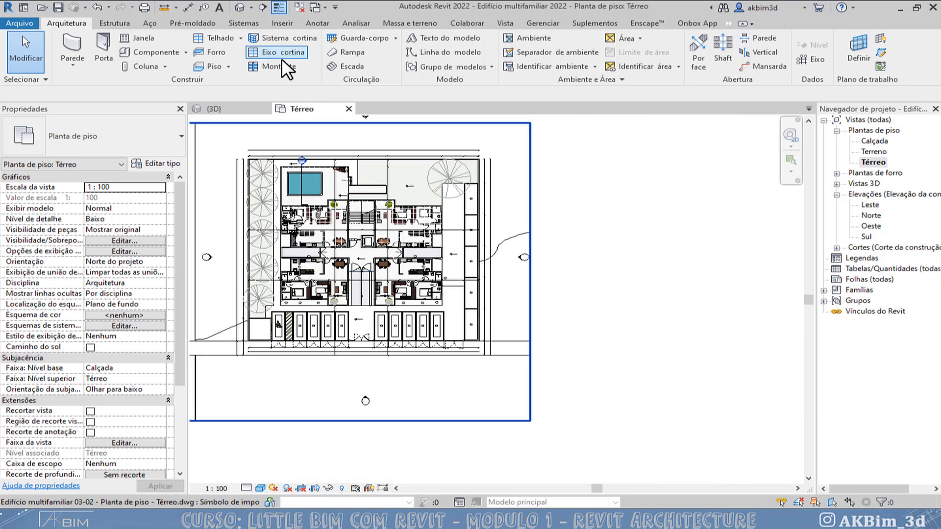
pyautogui.click(346, 67)
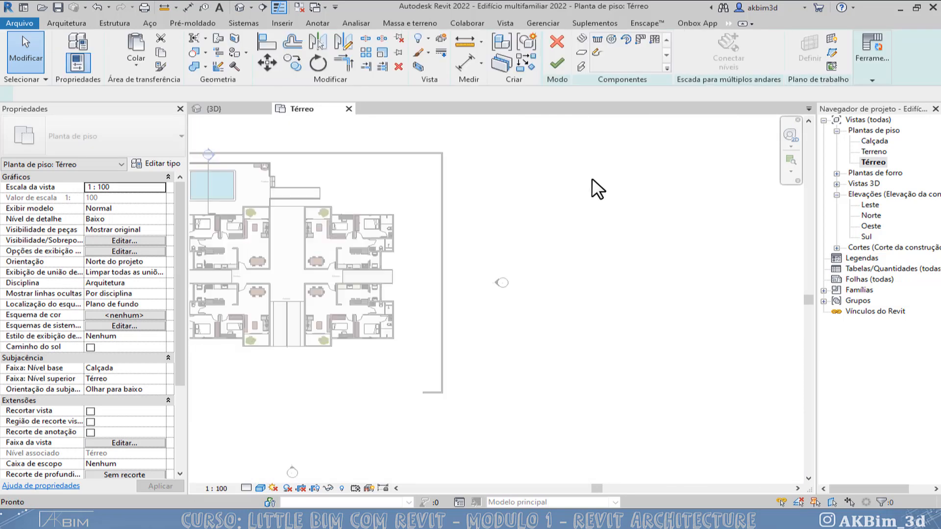
pyautogui.click(584, 39)
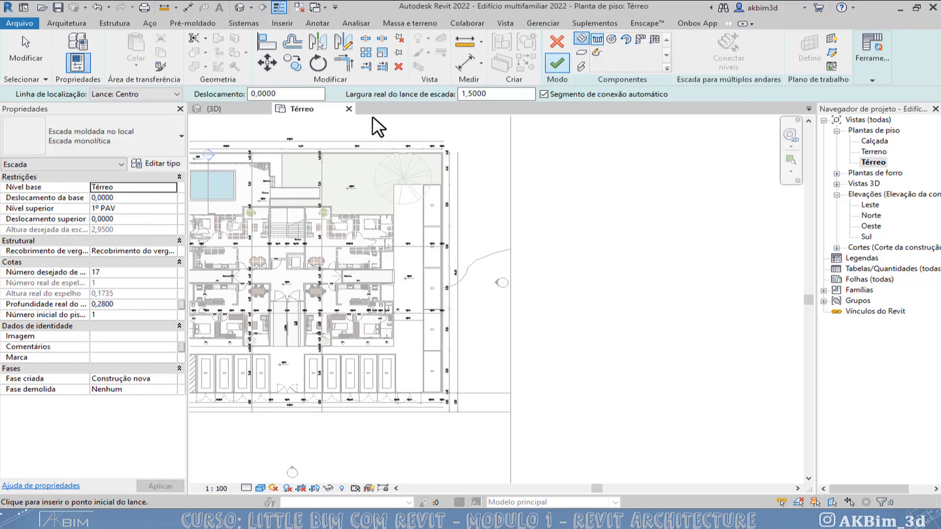
pyautogui.click(109, 140)
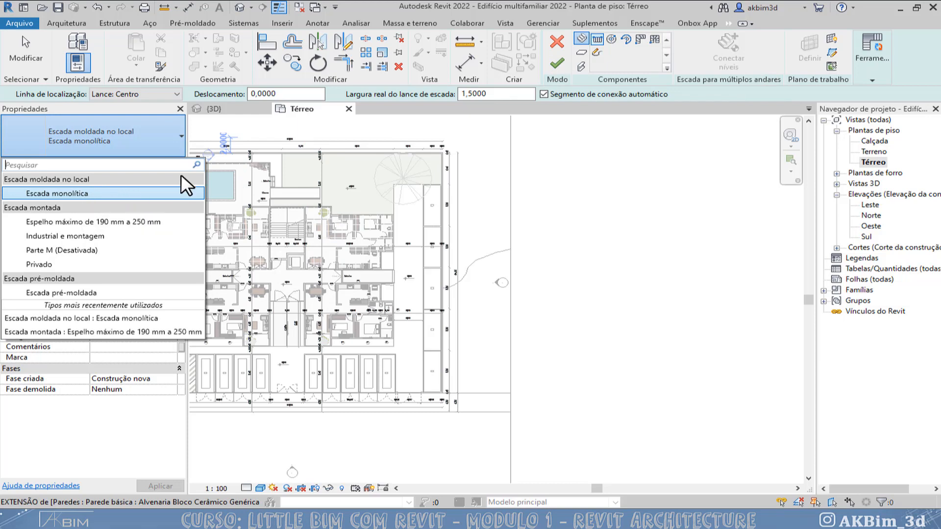
pyautogui.click(579, 36)
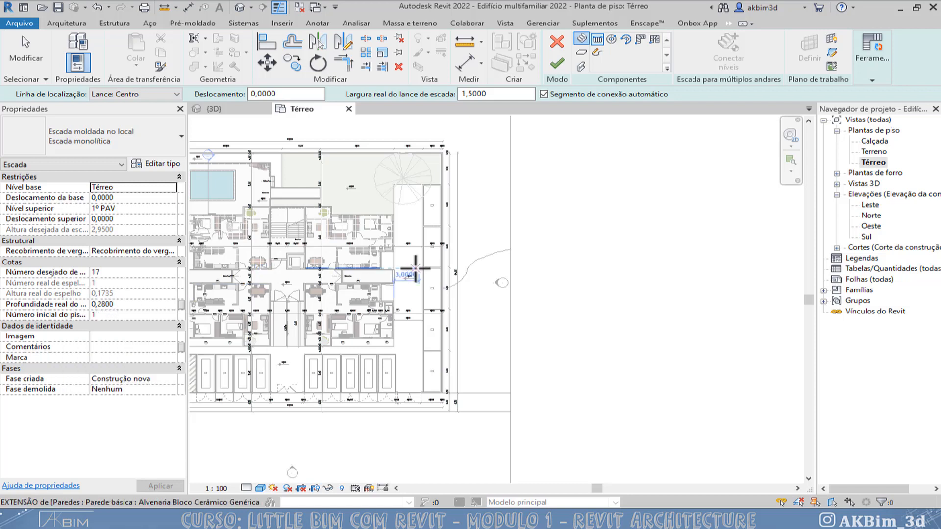
pyautogui.click(145, 273)
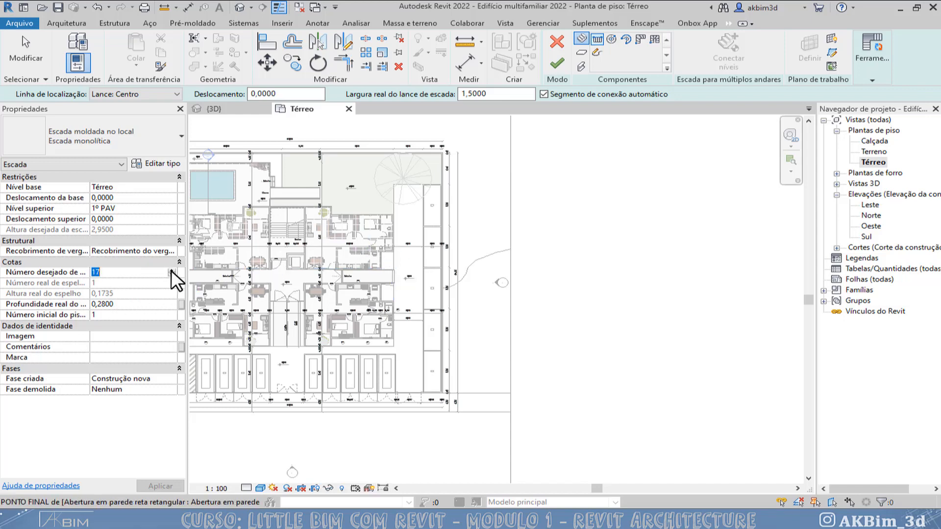
pyautogui.click(171, 270)
pyautogui.click(130, 305)
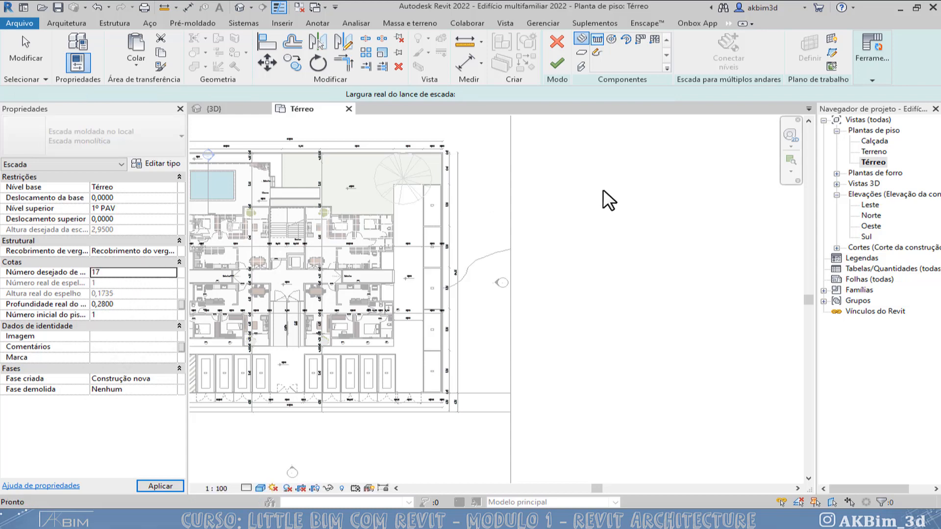
# Draw a straight 17-riser stair run, 1,50 m wide, upward in the empty area beside the site and finish the stair.
pyautogui.click(579, 37)
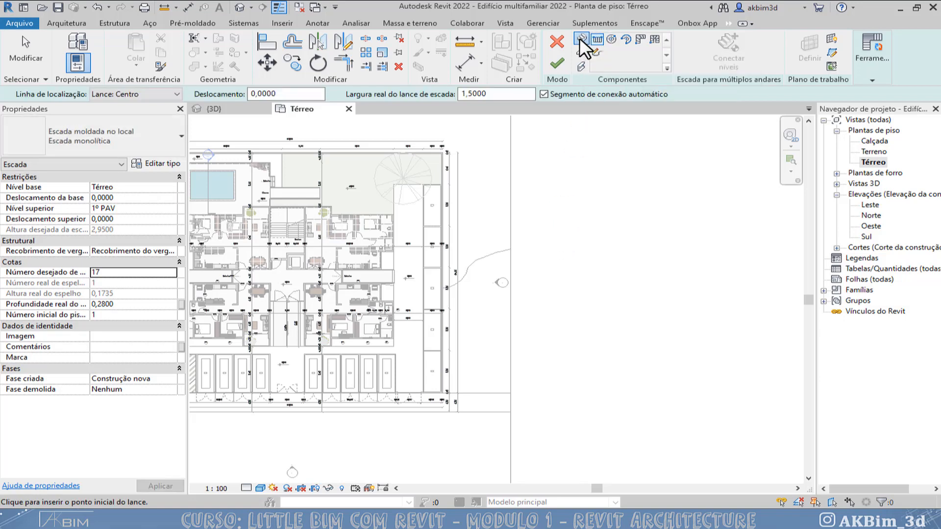
pyautogui.click(564, 251)
pyautogui.scroll(5, 564, 255)
pyautogui.moveTo(612, 285); pyautogui.dragTo(418, 261, button='middle')
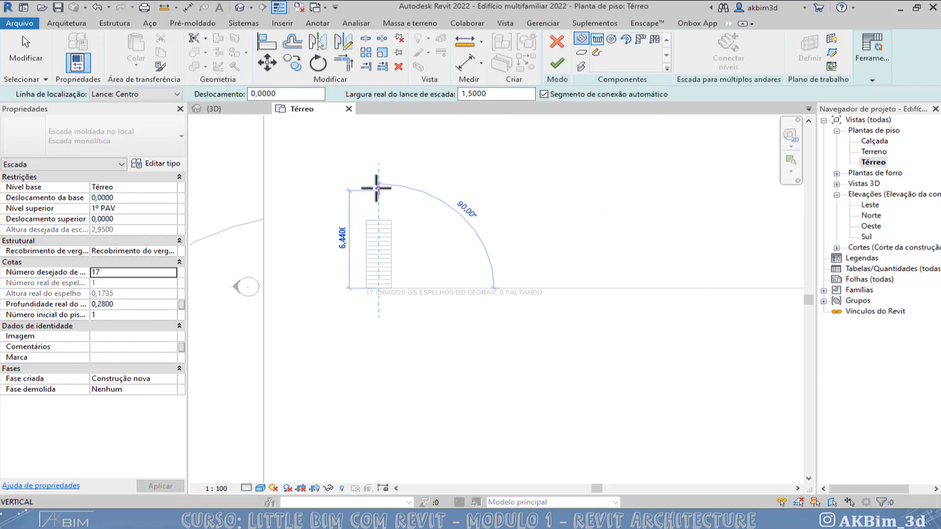
pyautogui.click(379, 187)
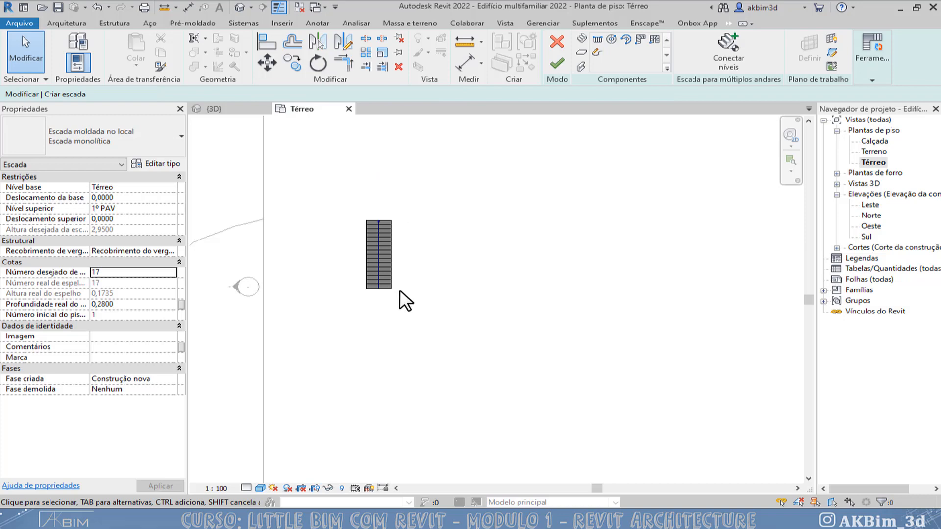
pyautogui.click(558, 63)
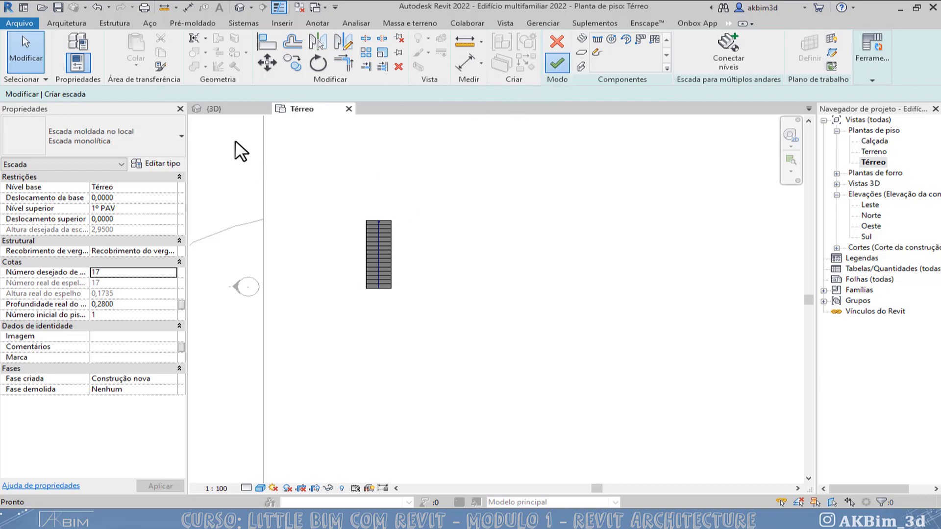
# Inspect the sample stair and its side railings from several angles in the 3D view.
pyautogui.click(228, 110)
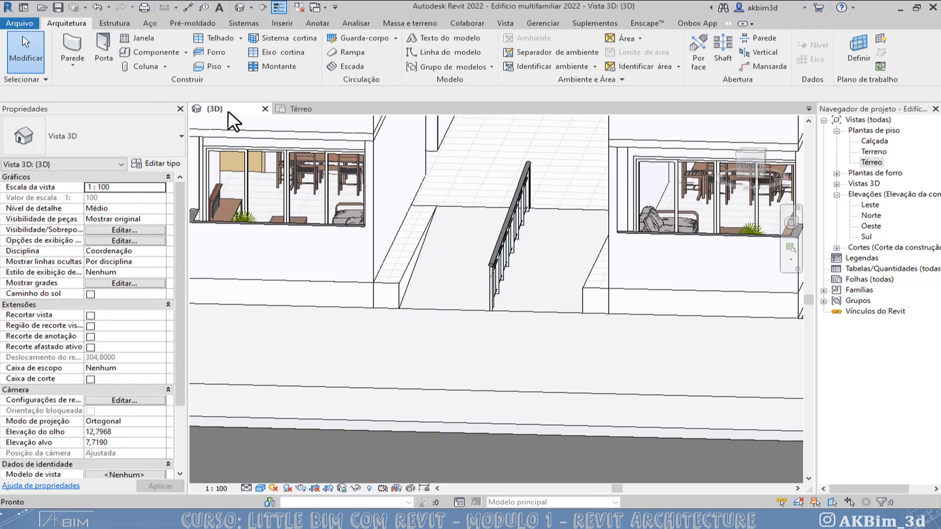
pyautogui.scroll(-8, 448, 251)
pyautogui.moveTo(512, 263); pyautogui.dragTo(216, 283, button='middle')
pyautogui.scroll(6, 367, 245)
pyautogui.click(329, 277)
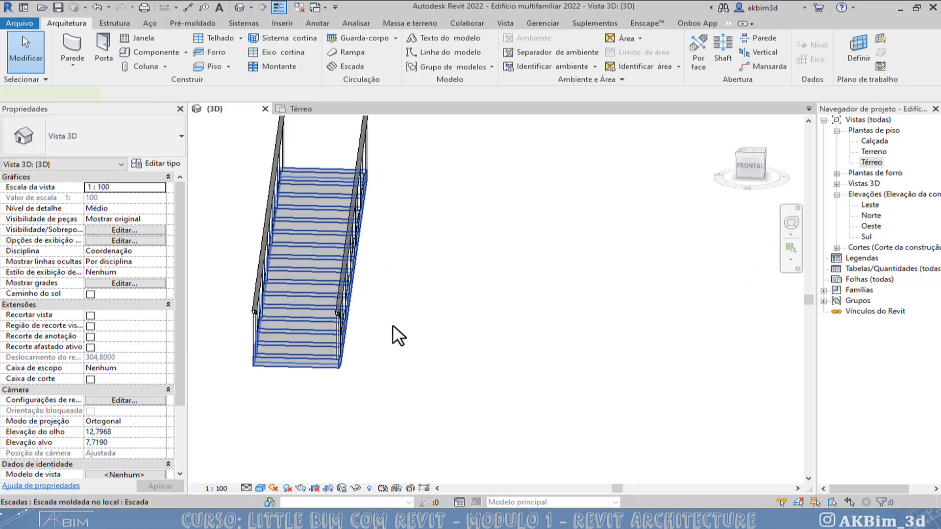
pyautogui.keyDown('shift'); pyautogui.moveTo(390, 328); pyautogui.dragTo(471, 369, button='middle'); pyautogui.keyUp('shift')
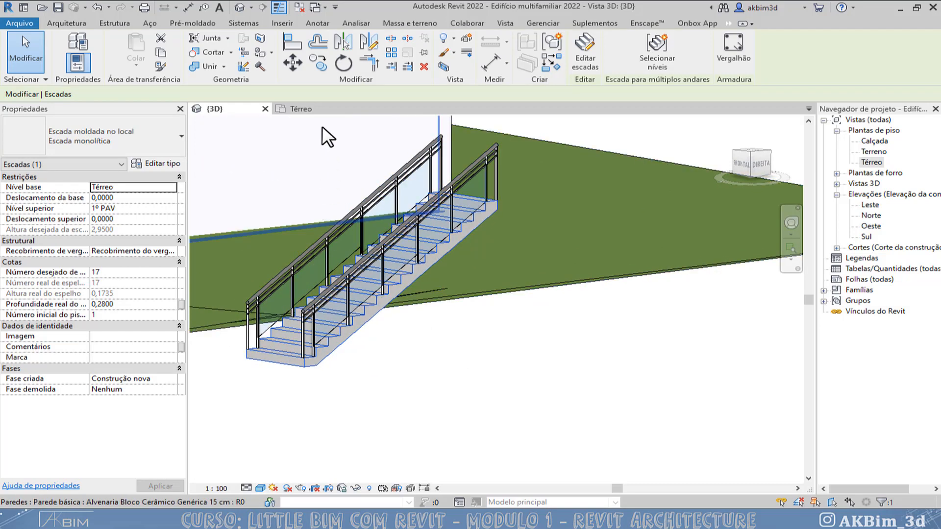
# Return to the Térreo floor plan and start another monolithic stair, beside the straight sample stair.
pyautogui.click(304, 110)
pyautogui.click(519, 247)
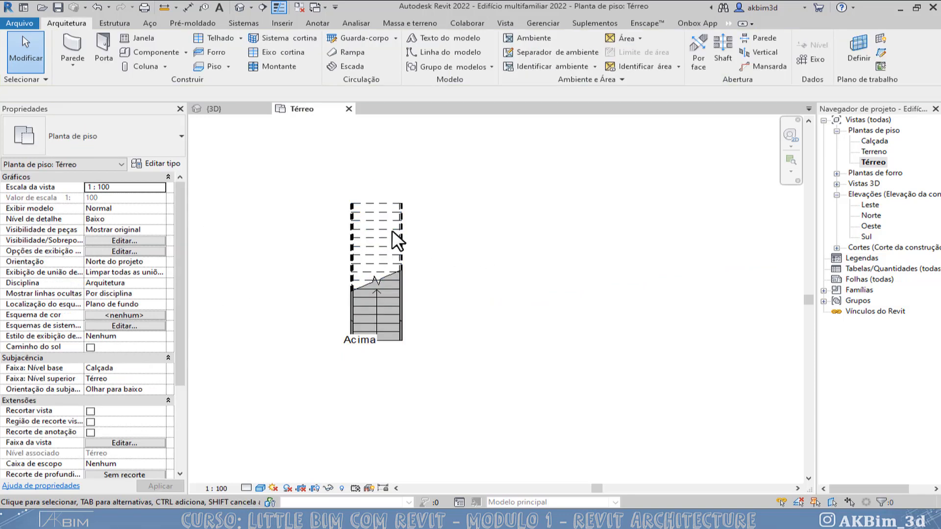
pyautogui.click(347, 67)
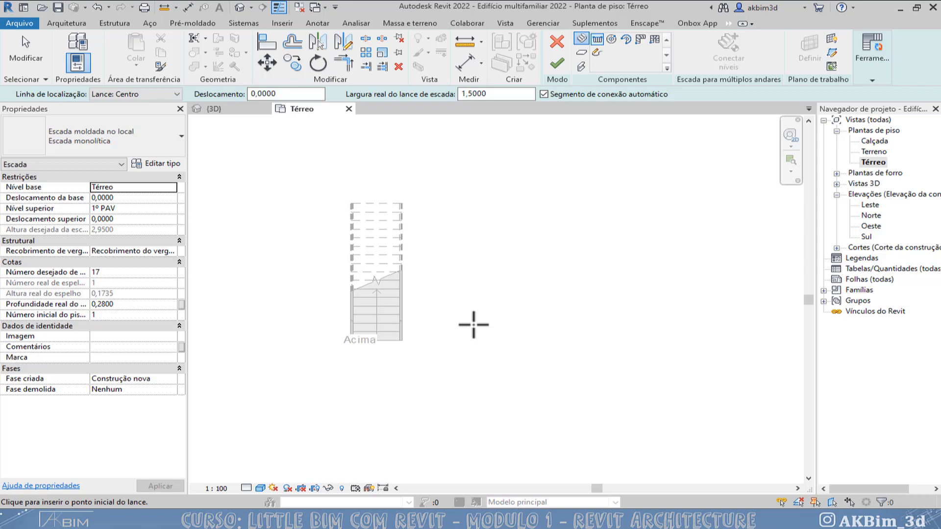
# Examine the building's stairwell, including the two flights, the landing at riser 9 and the numbered treads.
pyautogui.scroll(-5, 474, 324)
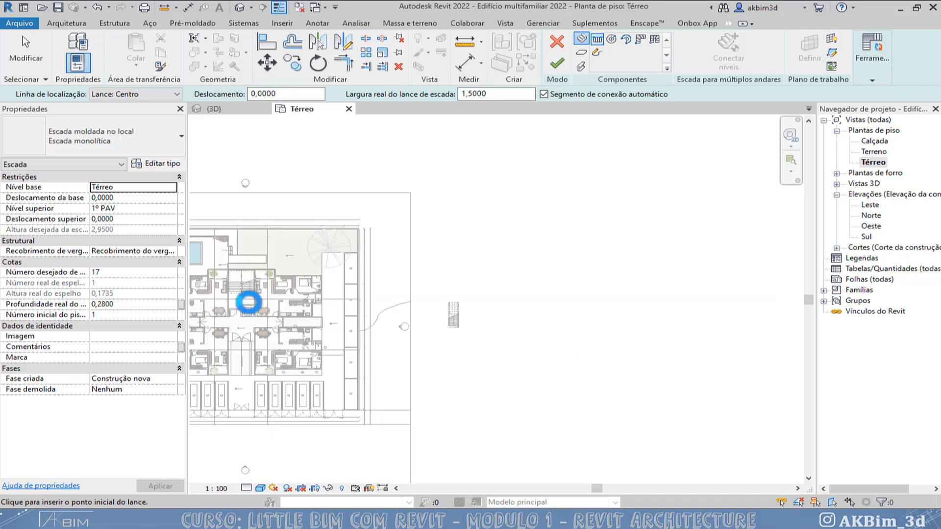
pyautogui.moveTo(246, 296); pyautogui.dragTo(361, 321, button='middle')
pyautogui.scroll(6, 362, 338)
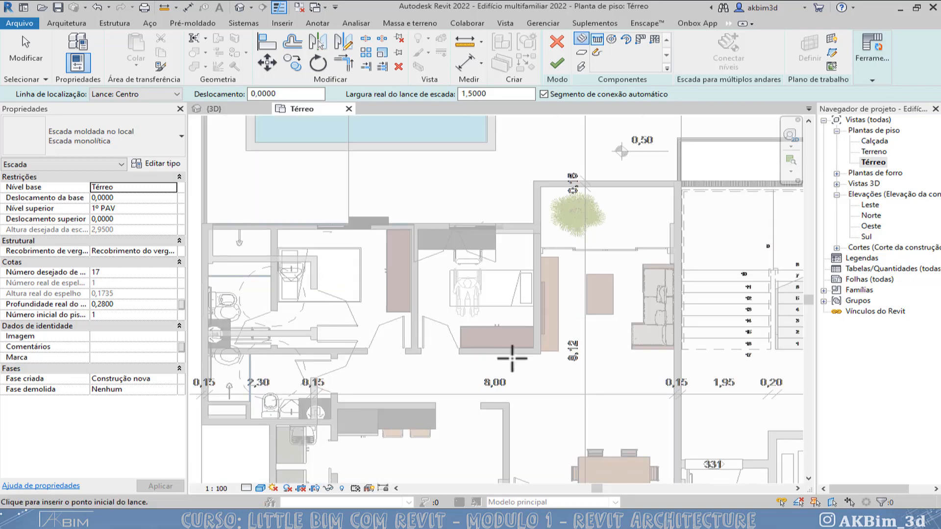
pyautogui.moveTo(422, 341); pyautogui.dragTo(410, 341, button='middle')
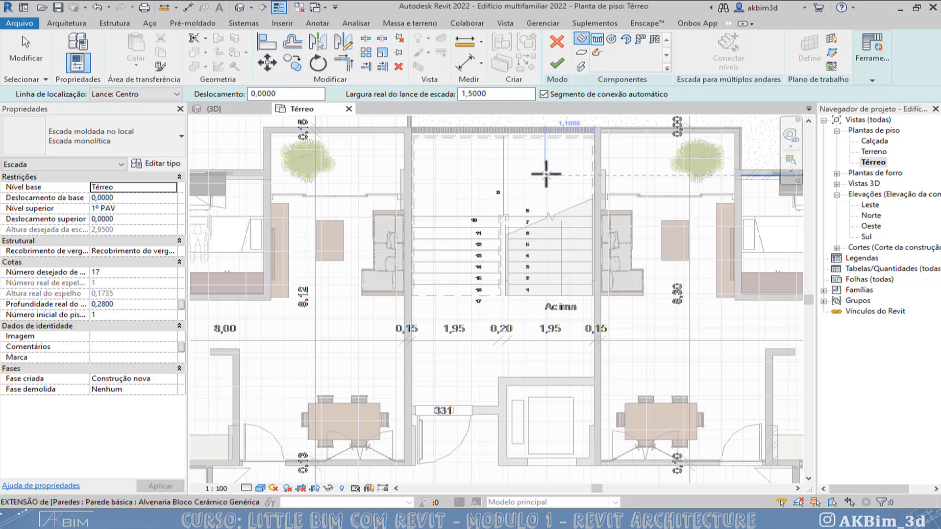
pyautogui.scroll(1, 506, 190)
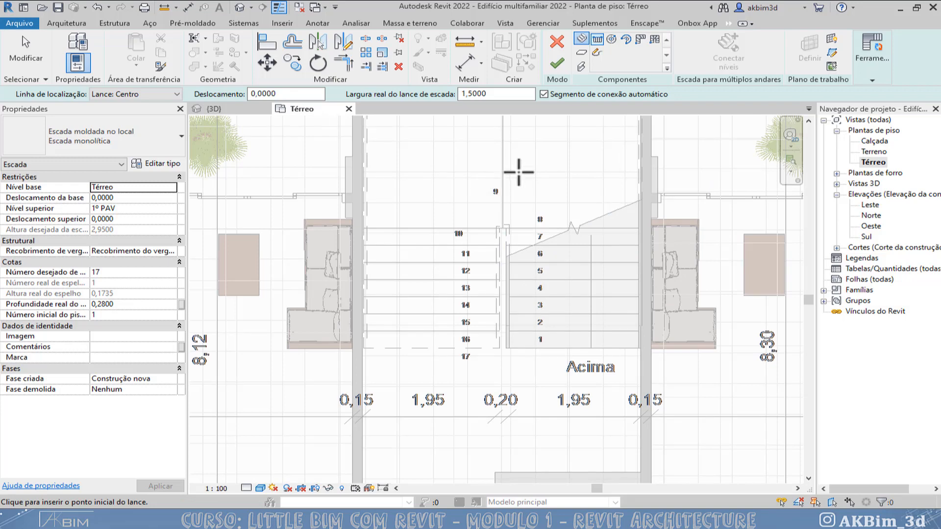
pyautogui.moveTo(519, 172); pyautogui.dragTo(475, 275, button='middle')
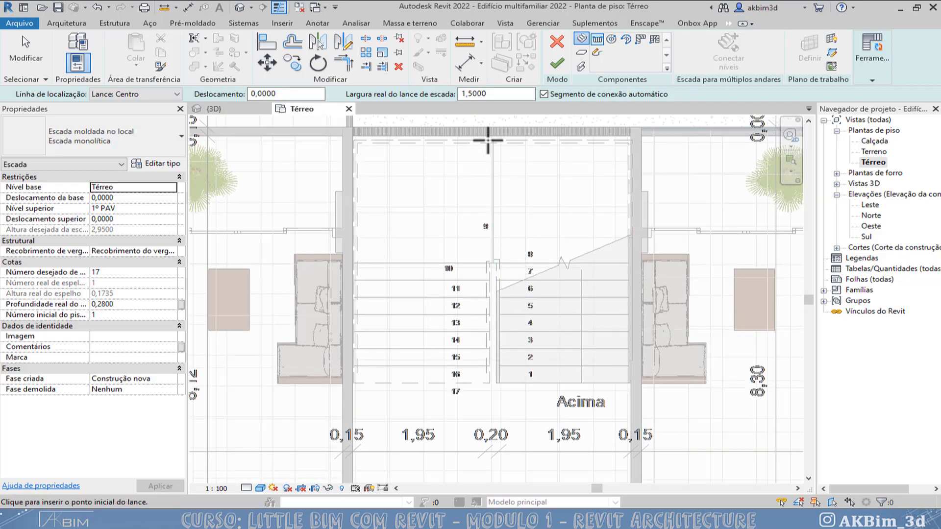
pyautogui.scroll(-2, 487, 263)
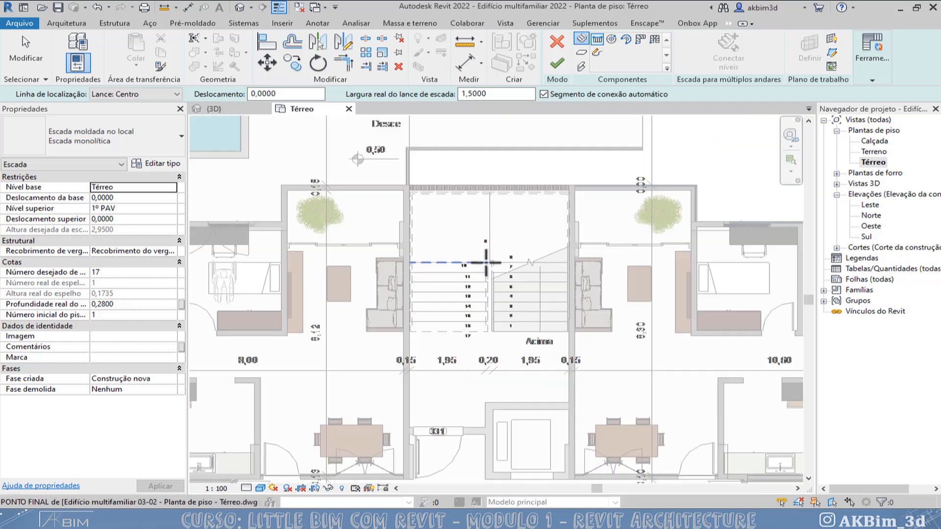
# Draw an eight-riser run, 1,50 m wide and 1,96 m long, running up the plan beside the straight sample stair.
pyautogui.scroll(-5, 486, 262)
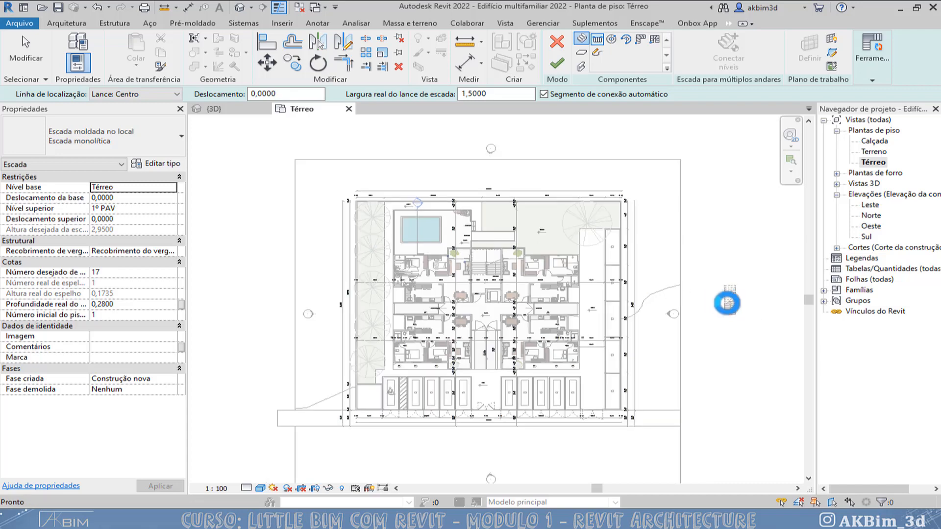
pyautogui.scroll(1, 728, 303)
pyautogui.moveTo(727, 303); pyautogui.dragTo(407, 232, button='middle')
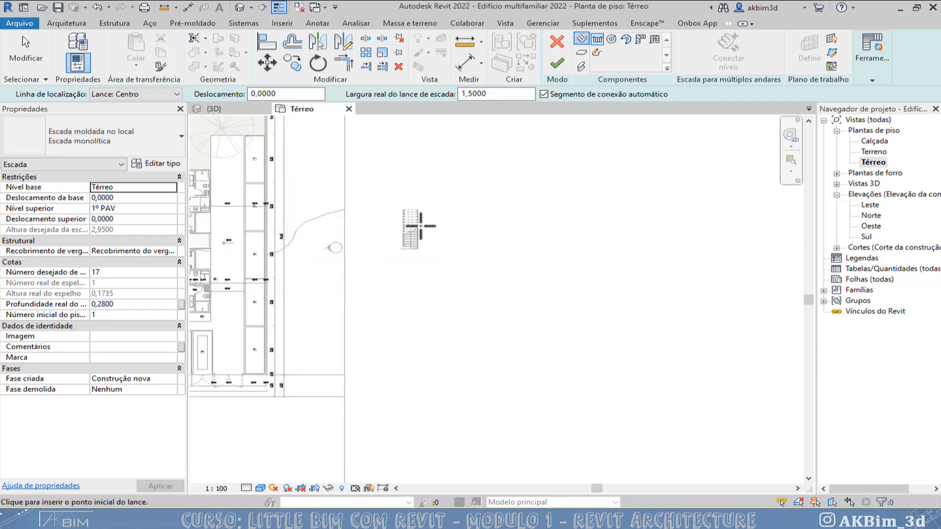
pyautogui.scroll(4, 420, 226)
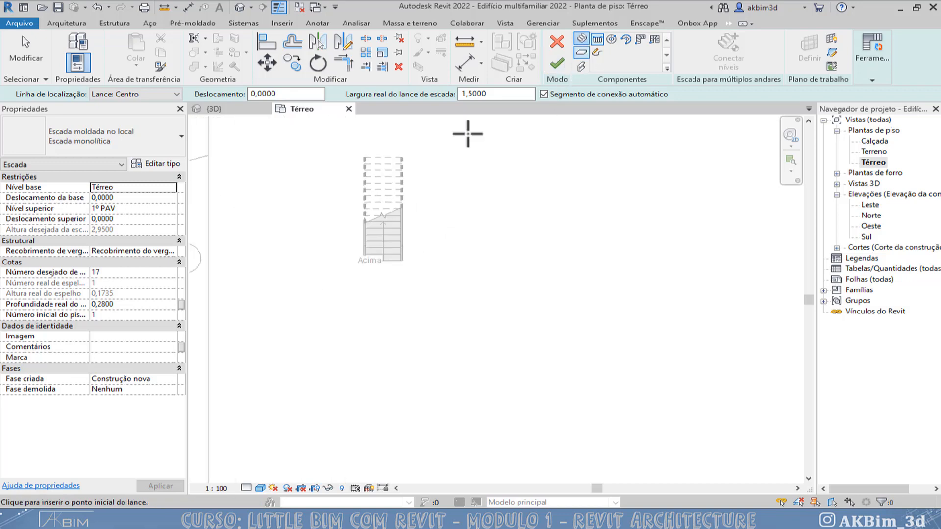
pyautogui.moveTo(478, 247); pyautogui.dragTo(490, 269, button='middle')
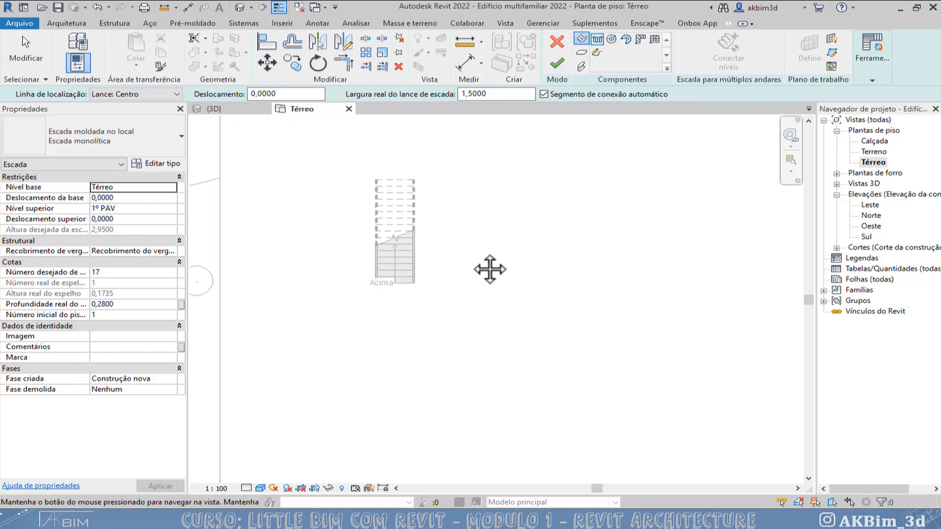
pyautogui.scroll(2, 486, 254)
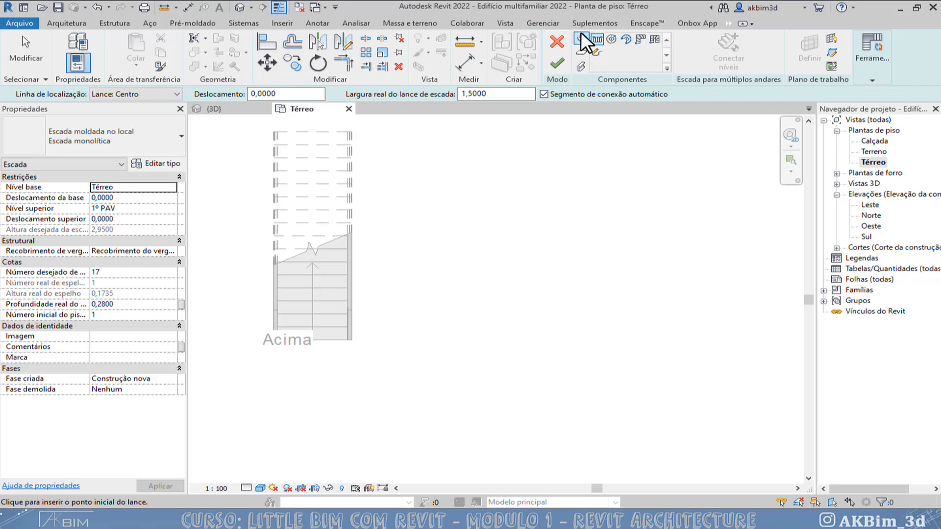
pyautogui.click(459, 348)
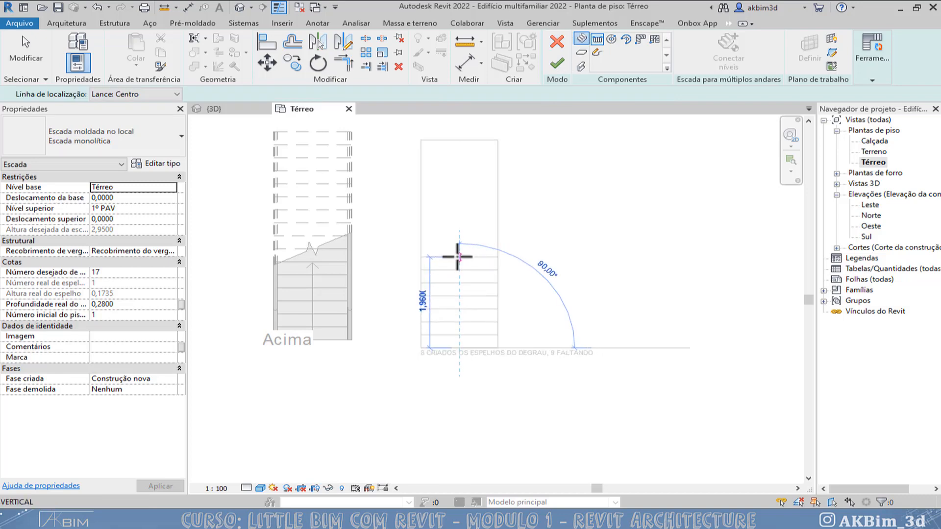
pyautogui.click(459, 256)
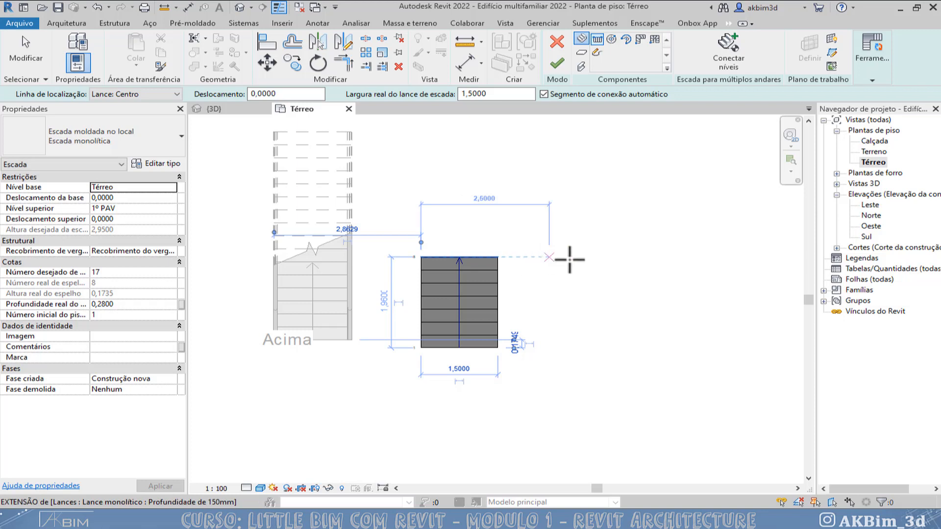
# Set the location line to Lance: Direito, draw the remaining nine risers eastward from the first run's inner corner, and finish the L-shaped stair.
pyautogui.click(122, 94)
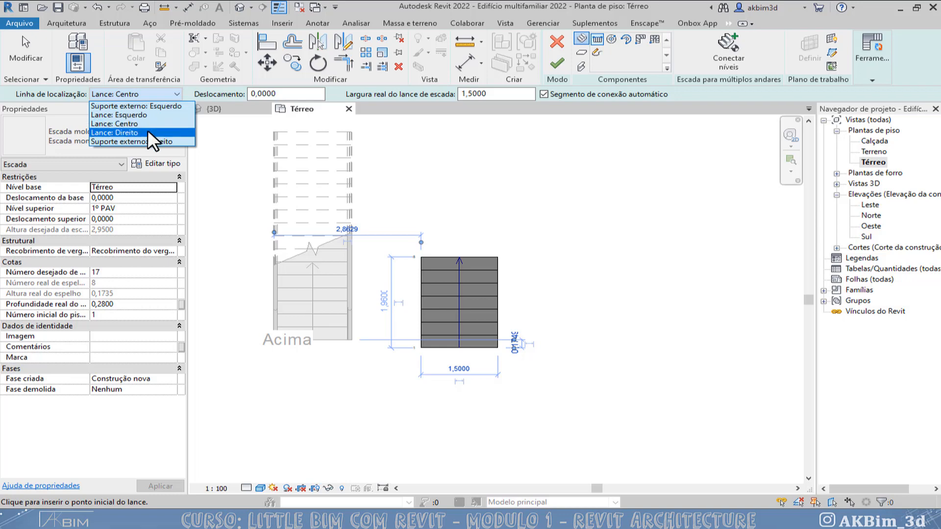
pyautogui.click(148, 132)
pyautogui.click(498, 254)
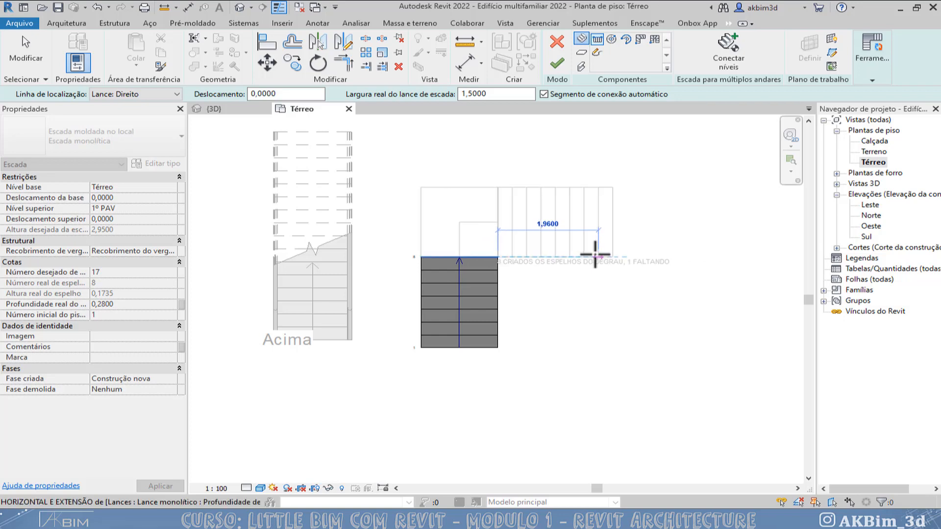
pyautogui.click(624, 255)
pyautogui.press('Escape')
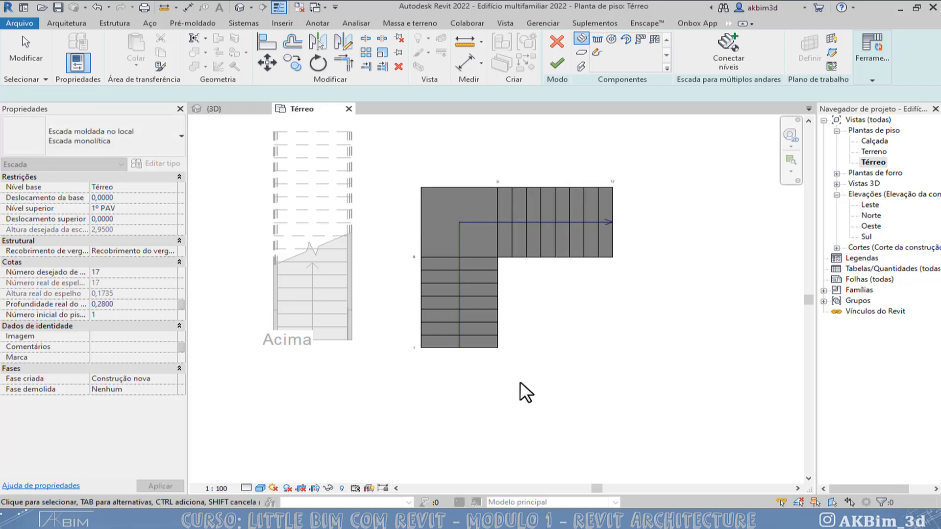
pyautogui.click(555, 63)
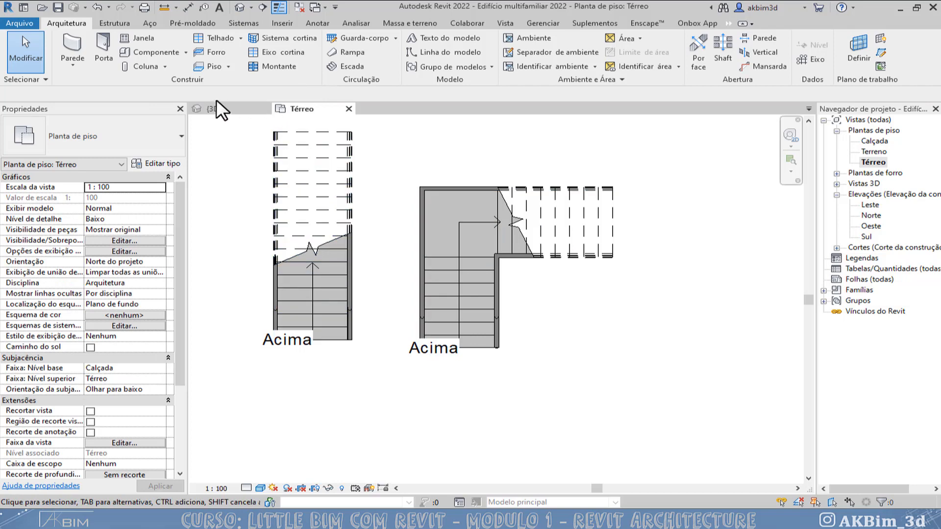
# Inspect the L-shaped stair, its automatic corner landing and its railings in the 3D view.
pyautogui.click(219, 109)
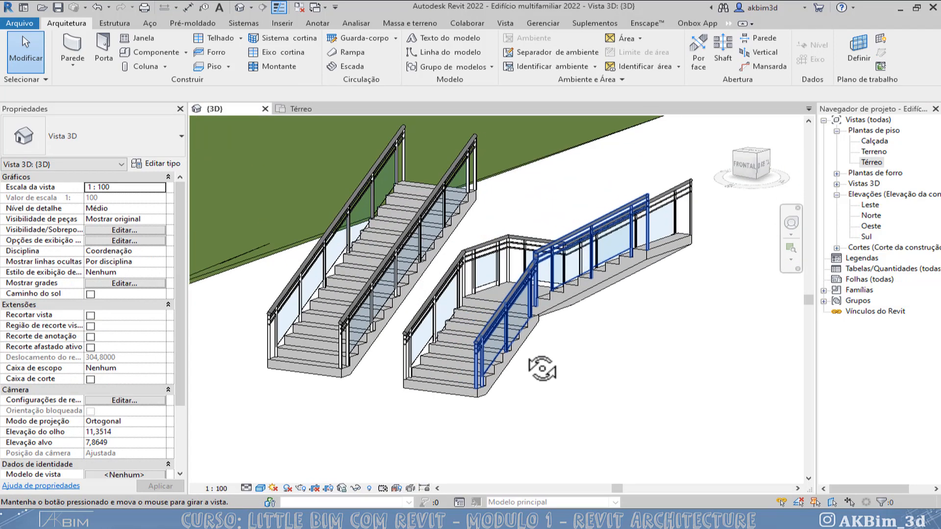
pyautogui.keyDown('shift'); pyautogui.moveTo(542, 369); pyautogui.dragTo(591, 501, button='middle'); pyautogui.keyUp('shift')
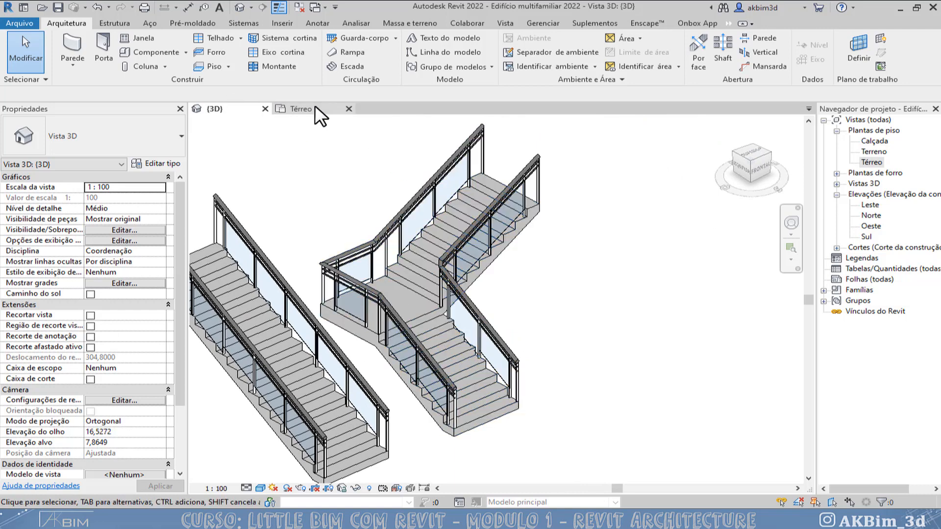
pyautogui.click(460, 255)
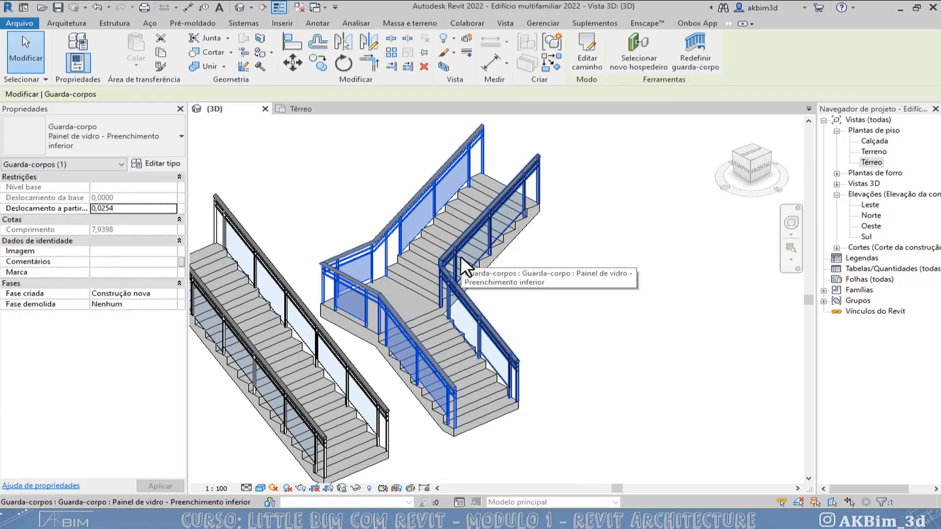
pyautogui.click(342, 179)
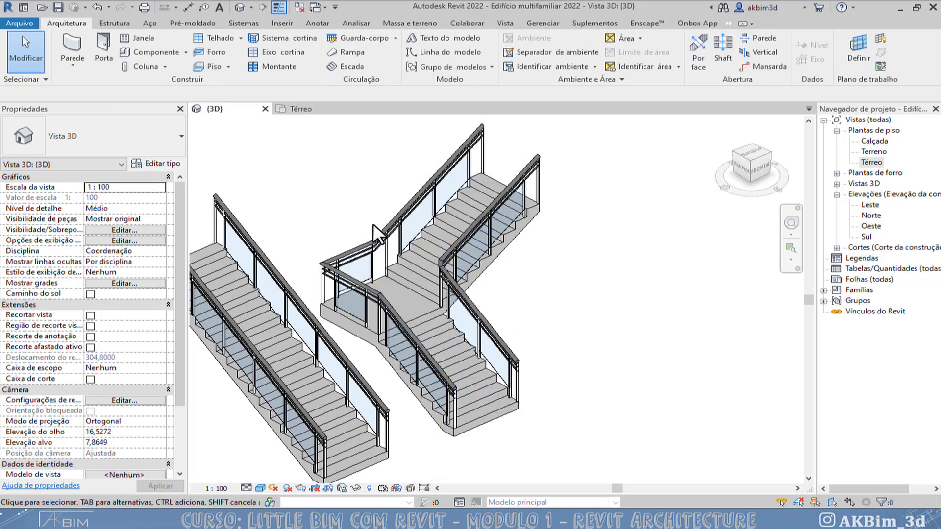
# Open the L-shaped sample stair for editing in the Térreo plan and remove its runs and landing.
pyautogui.click(295, 108)
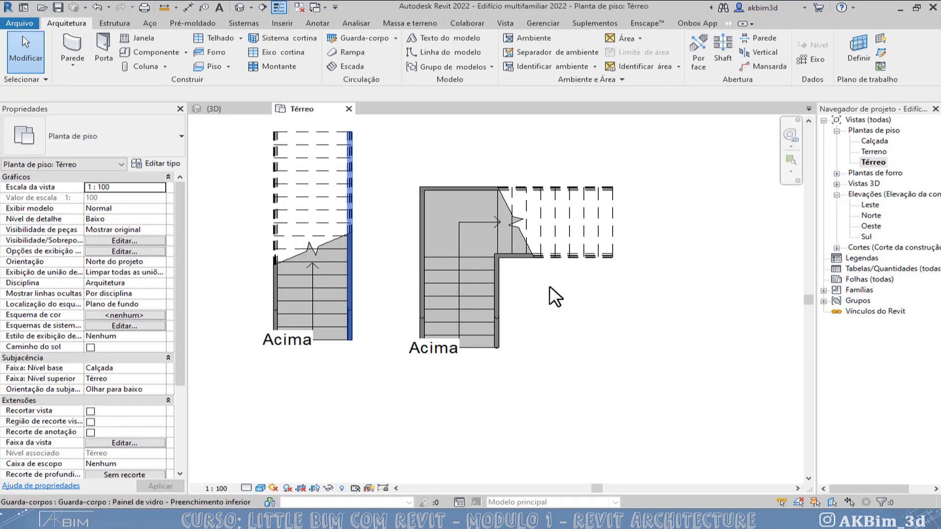
pyautogui.scroll(1, 550, 229)
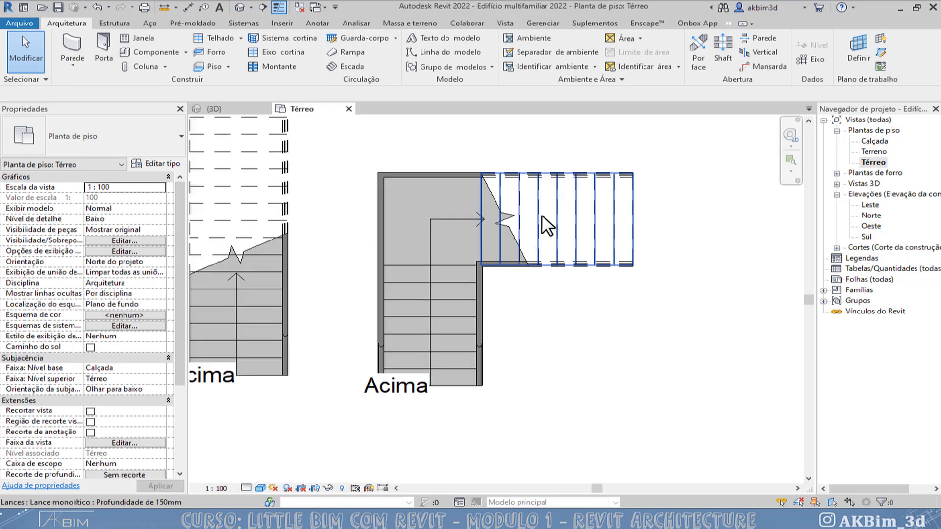
pyautogui.doubleClick(512, 260)
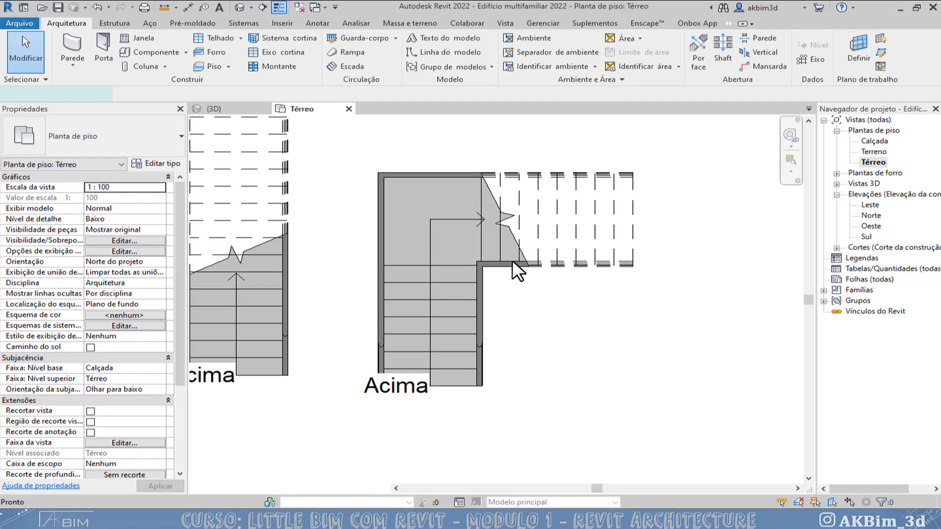
pyautogui.scroll(-1, 495, 257)
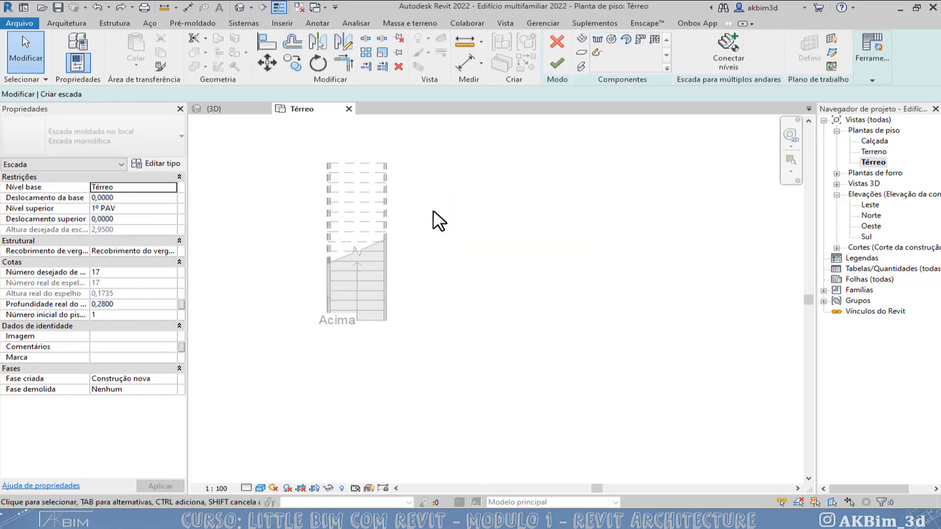
# Start sketching a custom run for the stair at the building's stairwell.
pyautogui.scroll(-3, 460, 194)
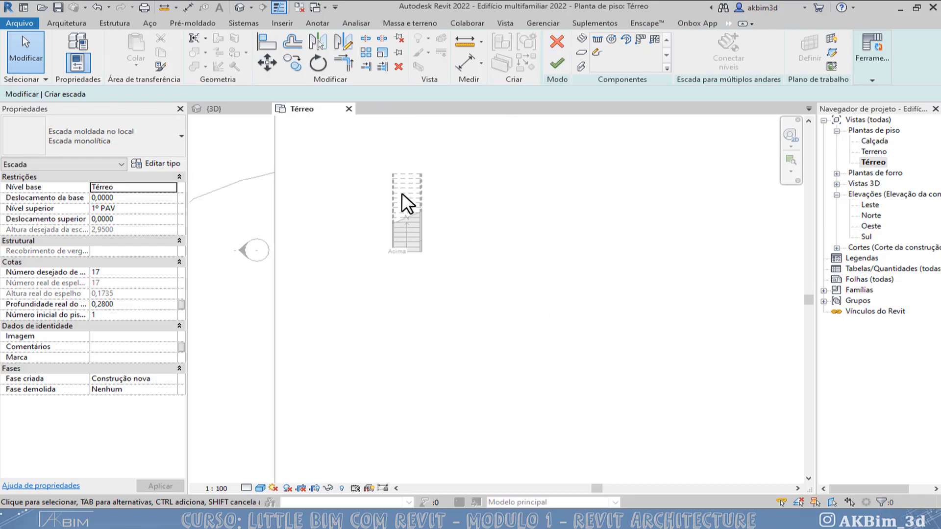
pyautogui.moveTo(405, 204); pyautogui.dragTo(616, 266, button='middle')
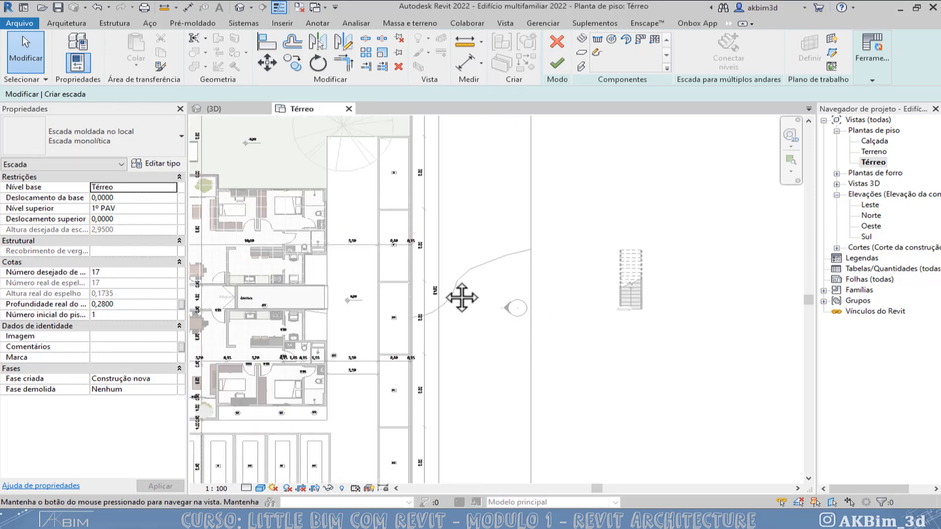
pyautogui.moveTo(460, 298); pyautogui.dragTo(671, 296, button='middle')
pyautogui.scroll(2, 341, 176)
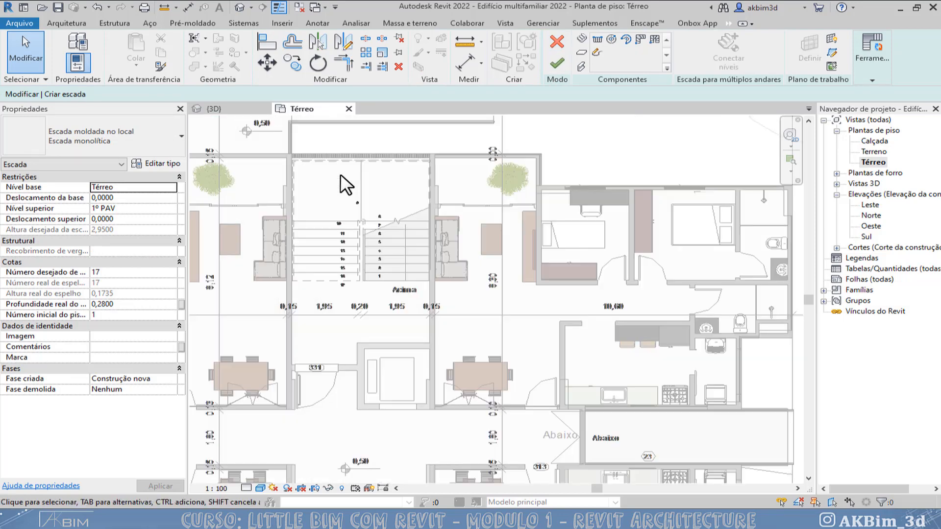
pyautogui.scroll(2, 341, 176)
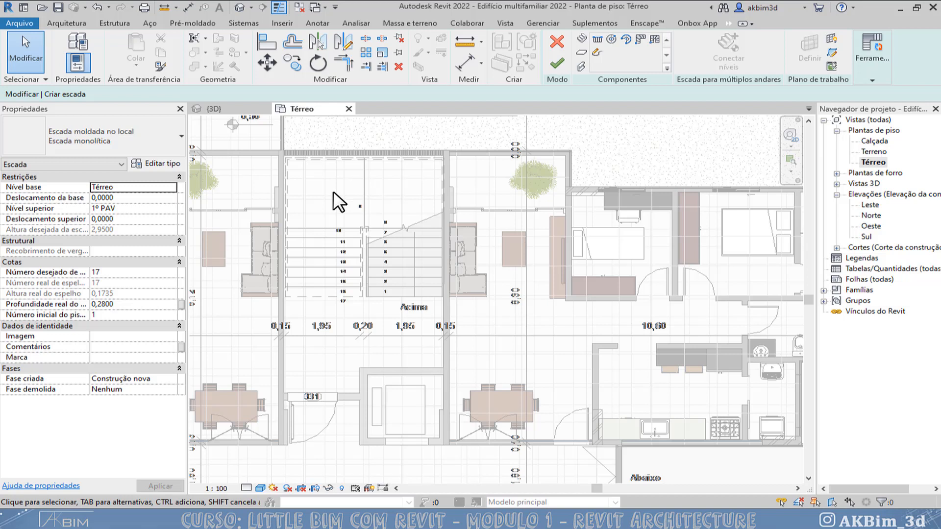
pyautogui.click(595, 50)
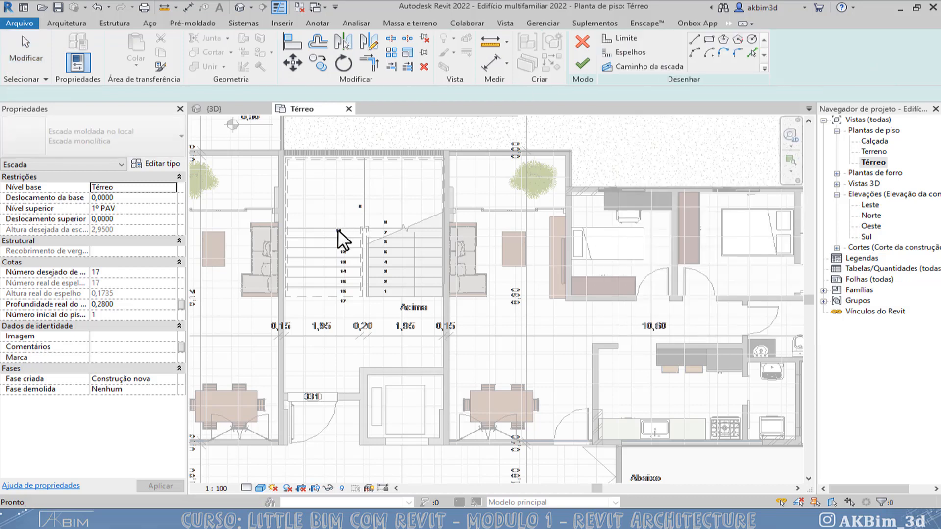
# Sketch the run's outer boundary lines along the stairwell's east, back and west walls, about 4.10 m wide, ending level with the first riser.
pyautogui.scroll(1, 337, 228)
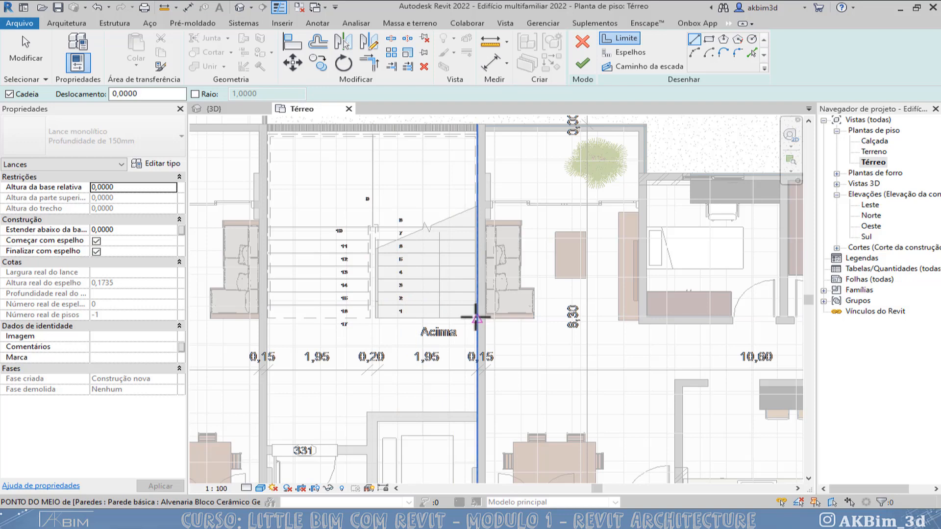
pyautogui.scroll(5, 477, 319)
pyautogui.click(477, 318)
pyautogui.scroll(-5, 495, 209)
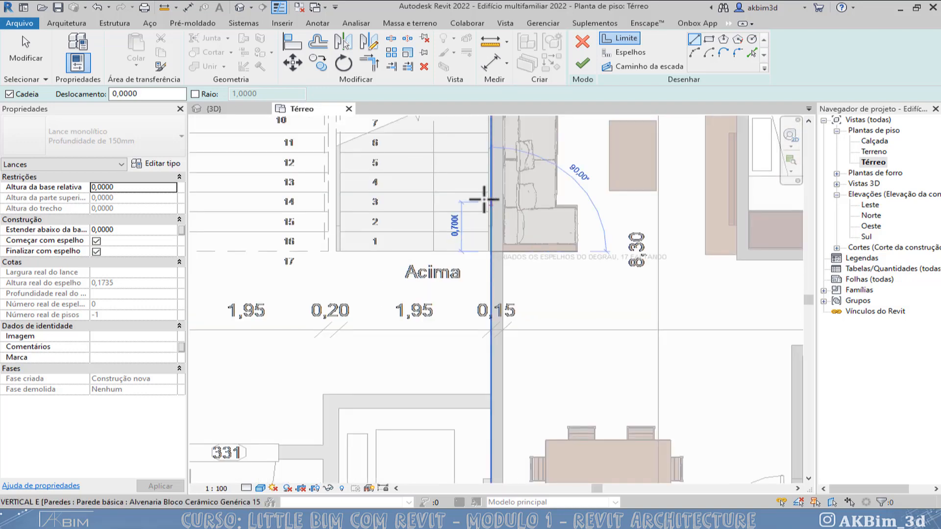
pyautogui.moveTo(503, 220); pyautogui.dragTo(518, 334, button='middle')
pyautogui.moveTo(508, 149); pyautogui.dragTo(530, 343, button='middle')
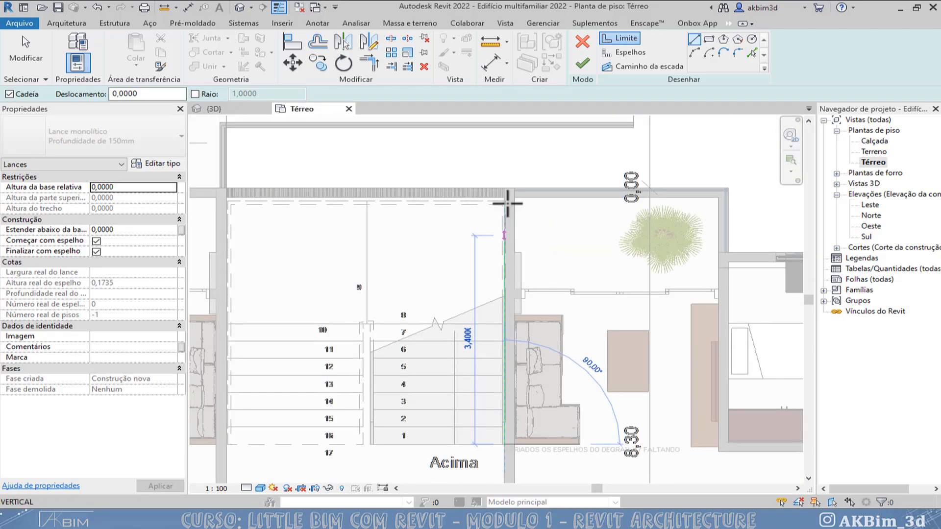
pyautogui.click(504, 201)
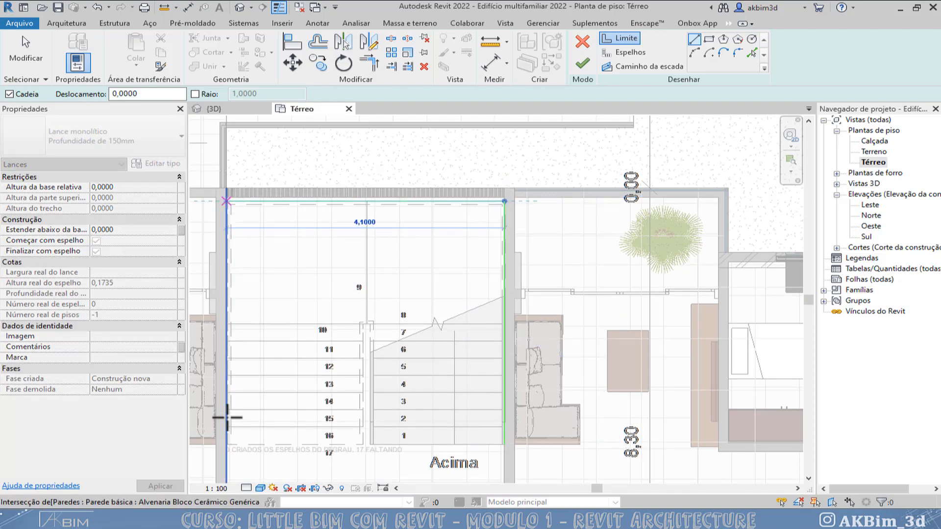
pyautogui.click(226, 444)
pyautogui.press('Escape')
pyautogui.press('Escape')
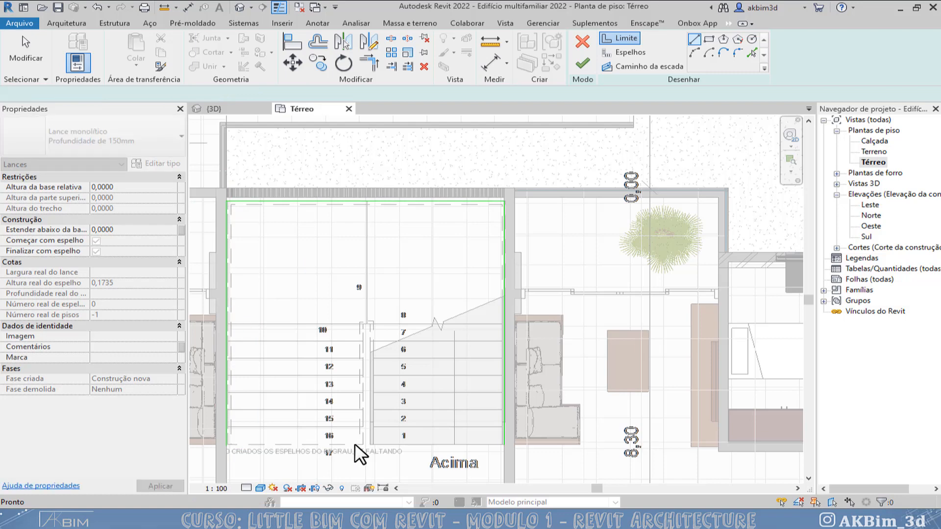
# Sketch the inner boundary lines around the central gap between the two flights, about 0.10 m wide, from the first riser's line to the landing.
pyautogui.scroll(3, 355, 443)
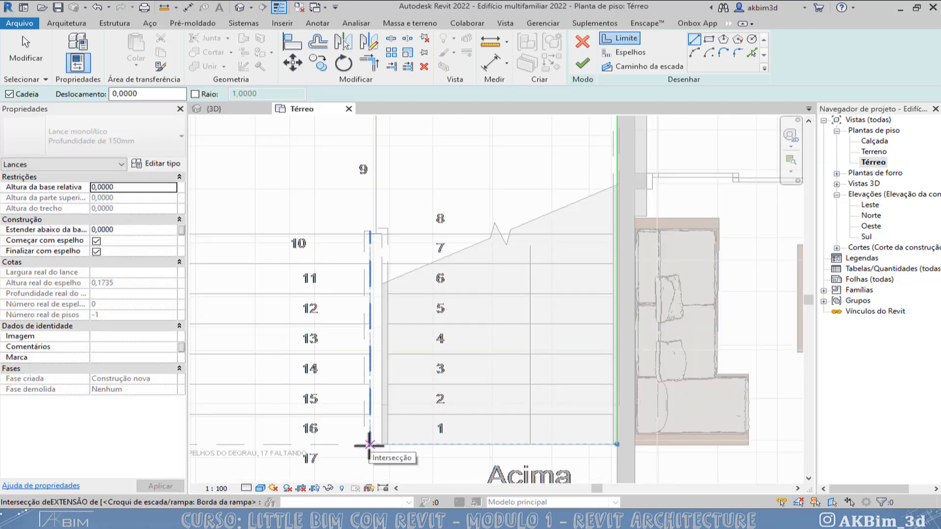
pyautogui.click(370, 444)
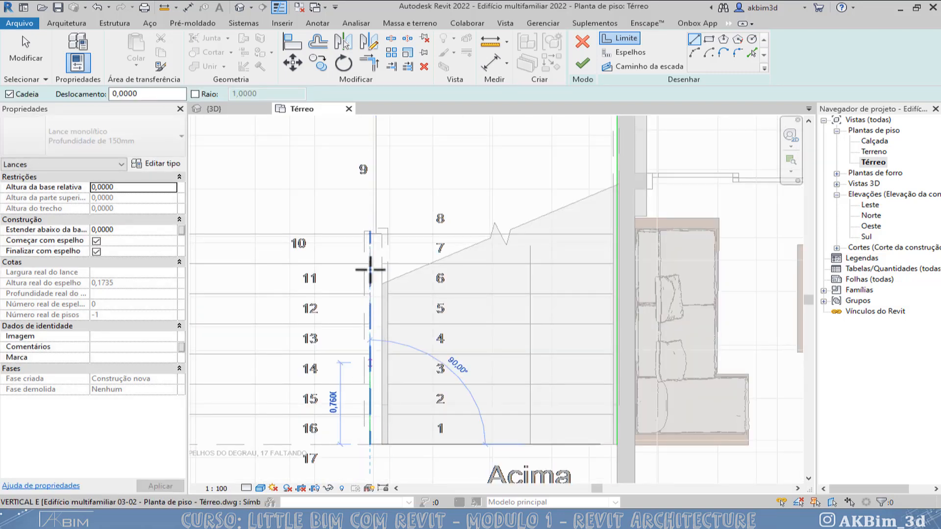
pyautogui.click(380, 234)
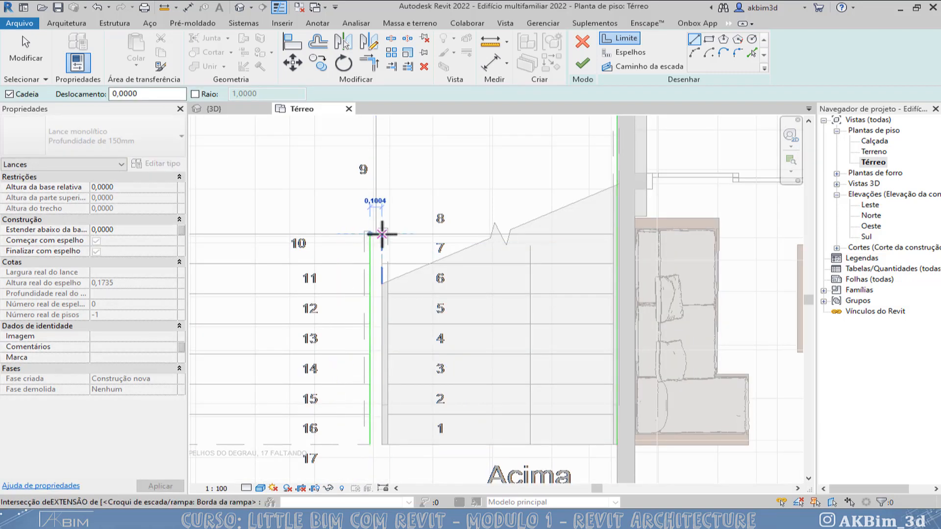
pyautogui.click(382, 444)
pyautogui.press('Escape')
pyautogui.press('Escape')
pyautogui.scroll(-3, 392, 282)
pyautogui.moveTo(389, 285); pyautogui.dragTo(436, 300, button='middle')
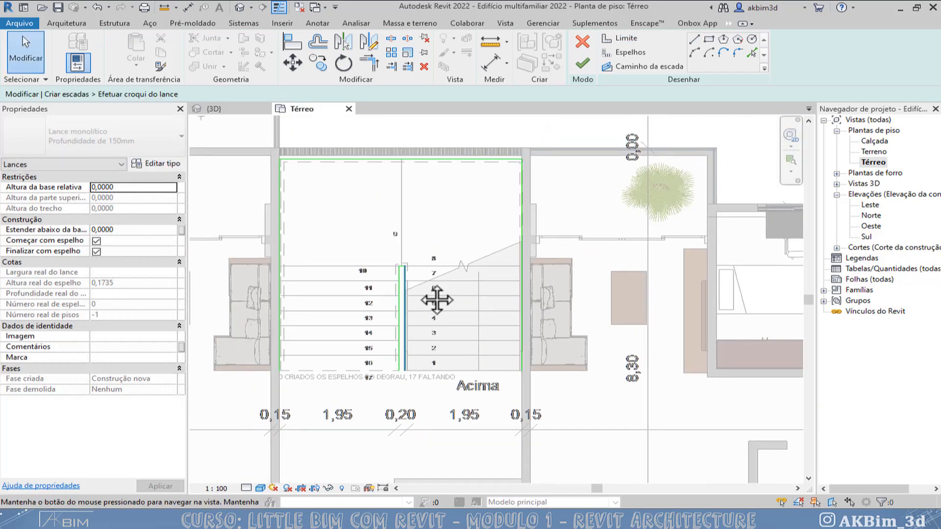
pyautogui.scroll(1, 436, 300)
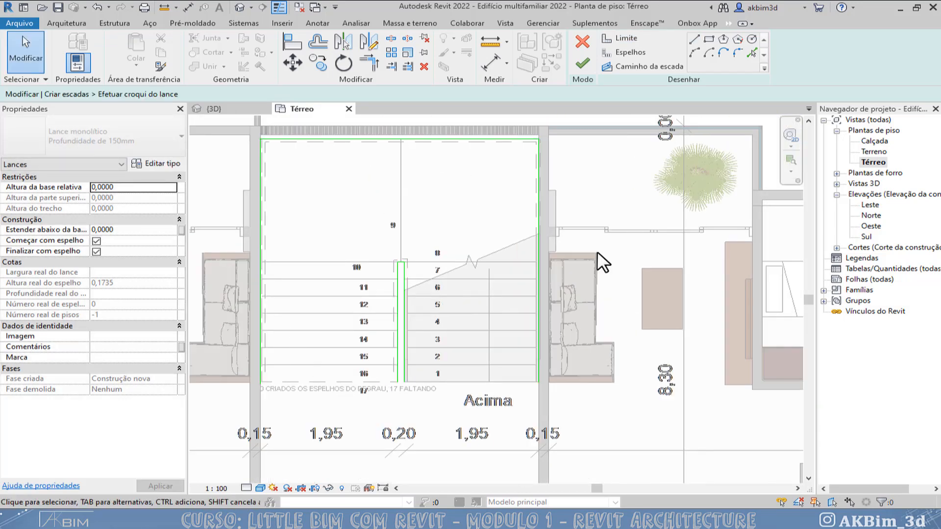
# Create the first seven riser lines of the east flight by picking the step lines of the underlying DWG plan.
pyautogui.click(627, 50)
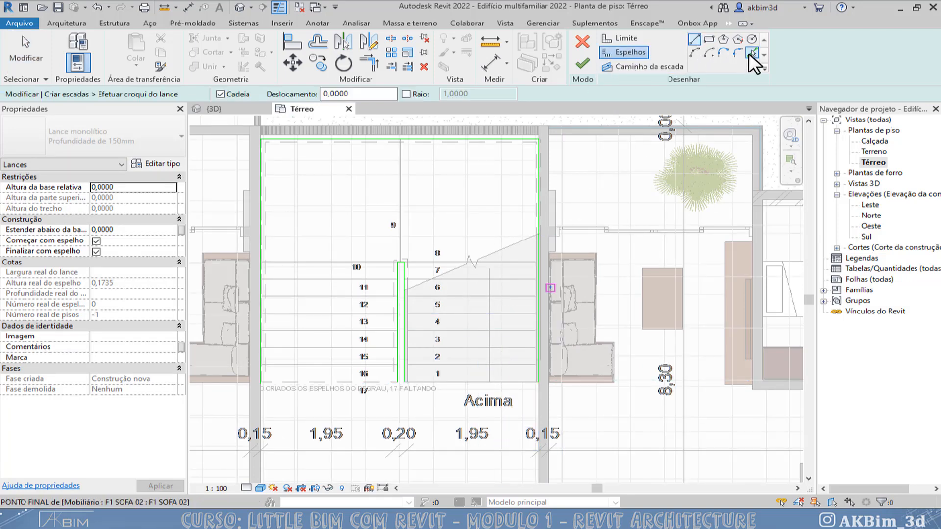
pyautogui.click(750, 53)
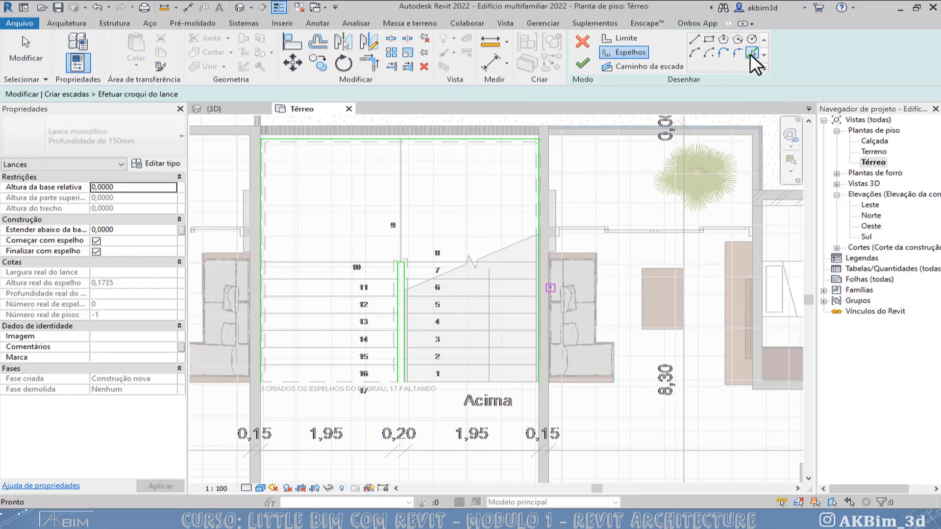
pyautogui.click(512, 381)
pyautogui.click(516, 364)
pyautogui.click(513, 347)
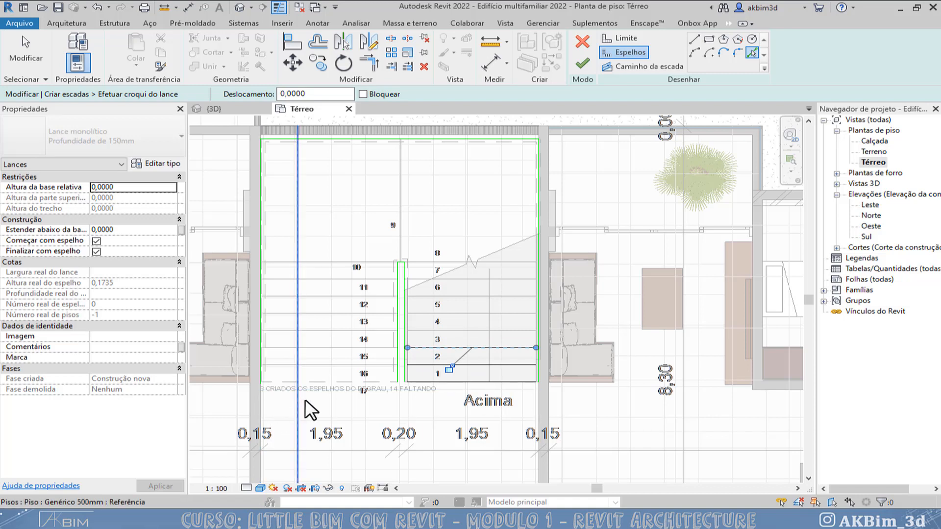
pyautogui.click(513, 334)
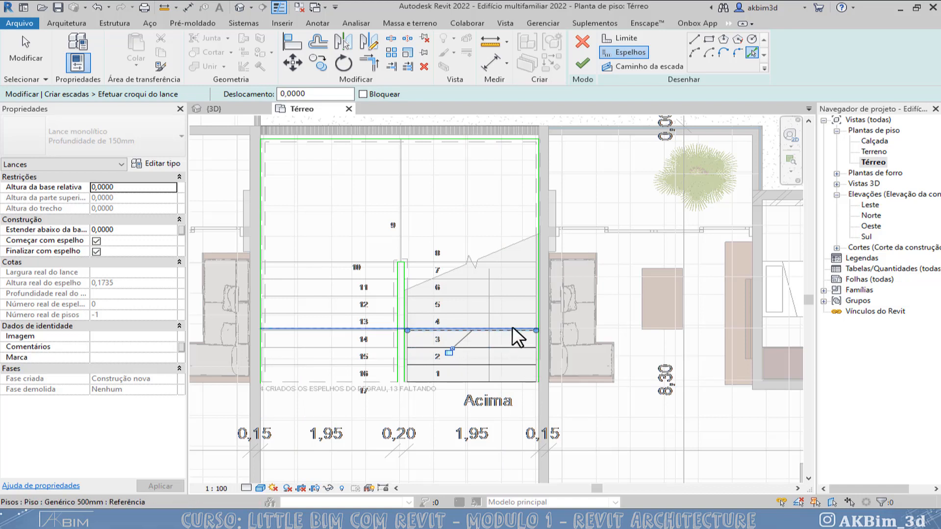
pyautogui.click(509, 314)
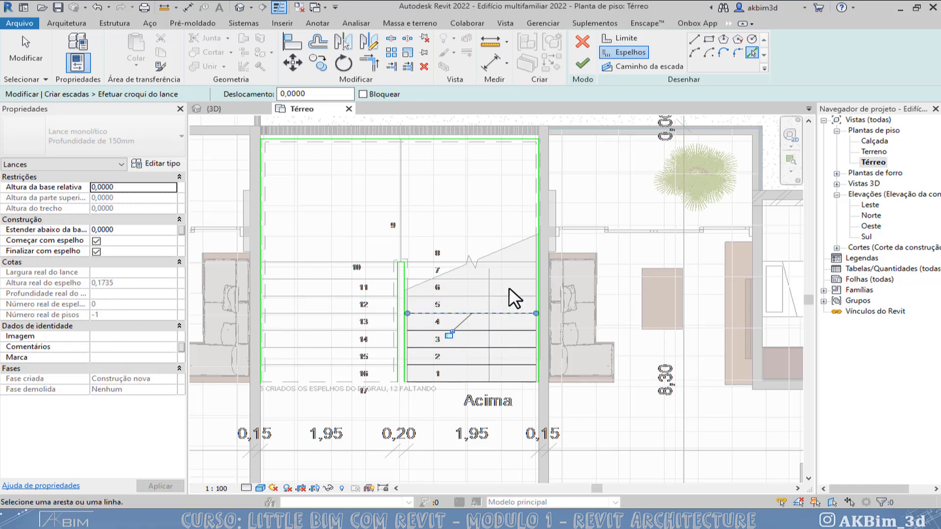
pyautogui.click(507, 294)
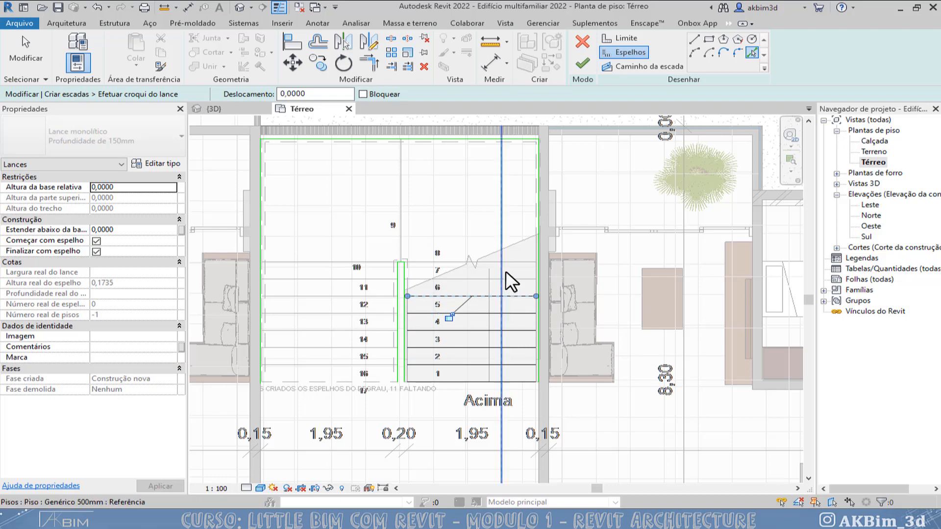
pyautogui.click(515, 279)
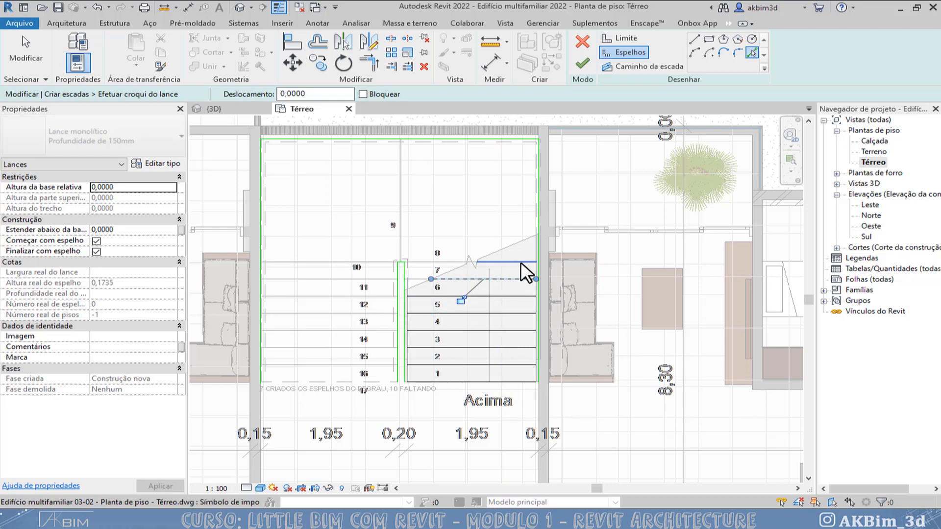
# Draw the eighth riser across the top of the east flight and the ninth riser from the central gap to the back wall.
pyautogui.click(695, 38)
pyautogui.click(404, 262)
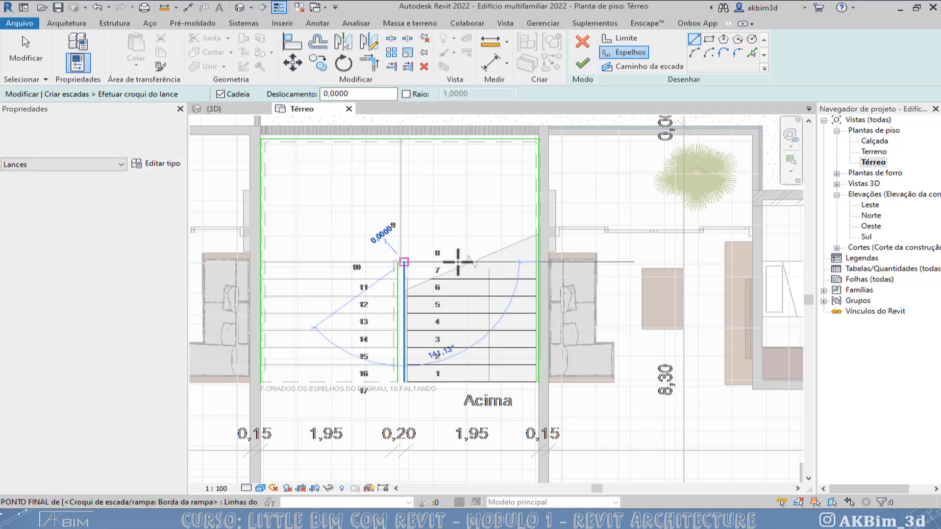
pyautogui.click(534, 262)
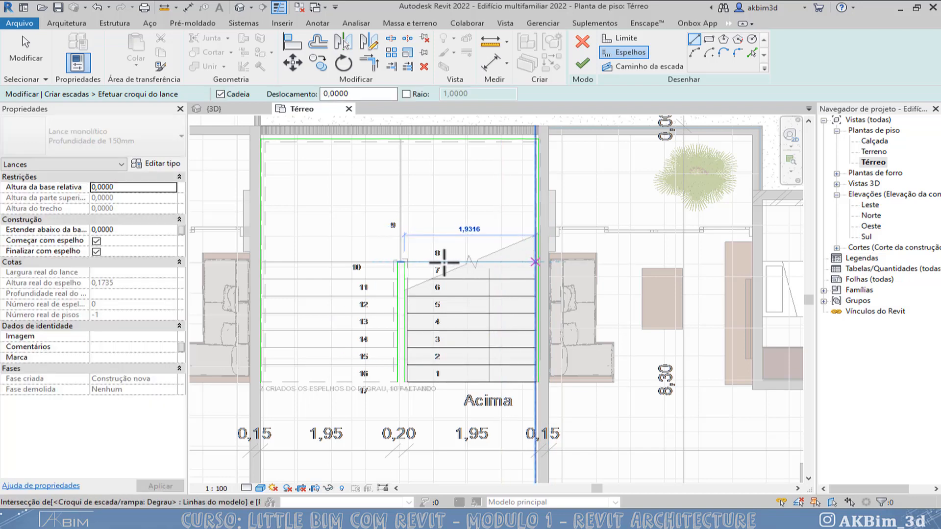
pyautogui.scroll(3, 400, 263)
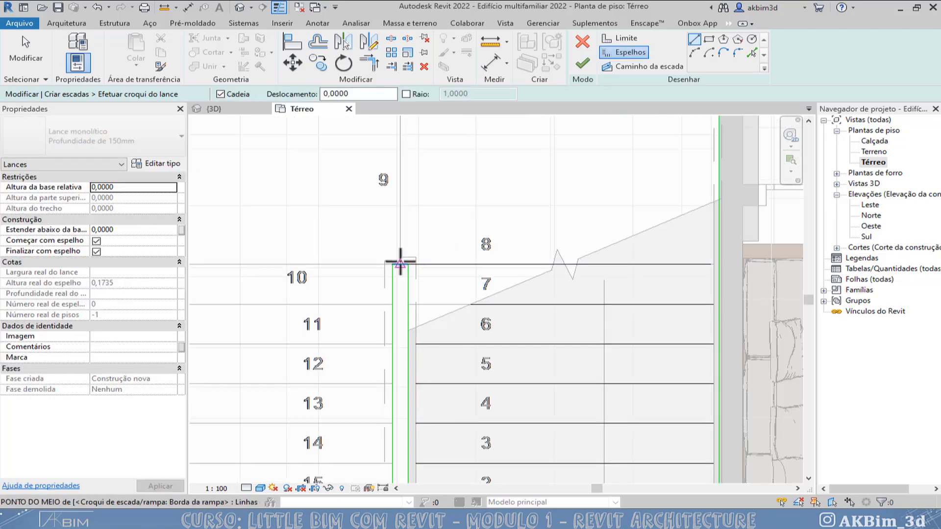
pyautogui.click(400, 263)
pyautogui.scroll(-3, 399, 196)
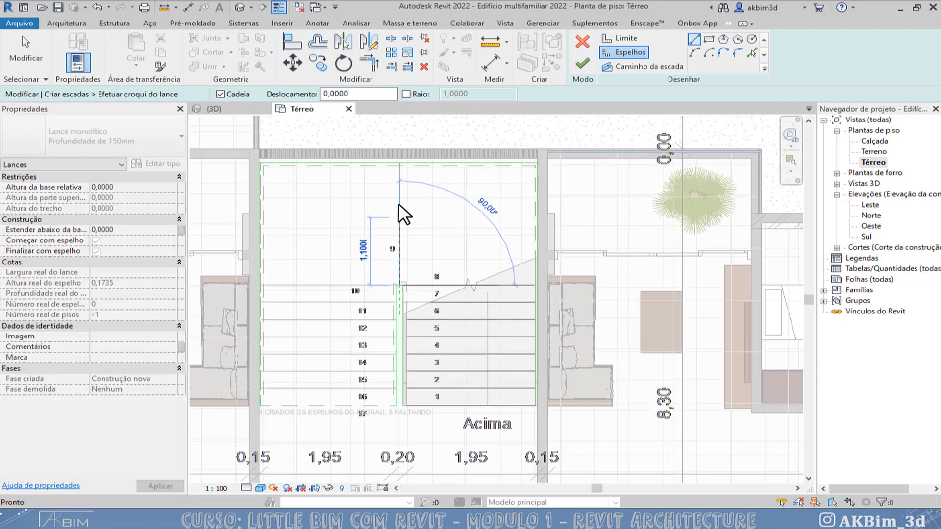
pyautogui.click(400, 164)
pyautogui.press('Escape')
pyautogui.press('Escape')
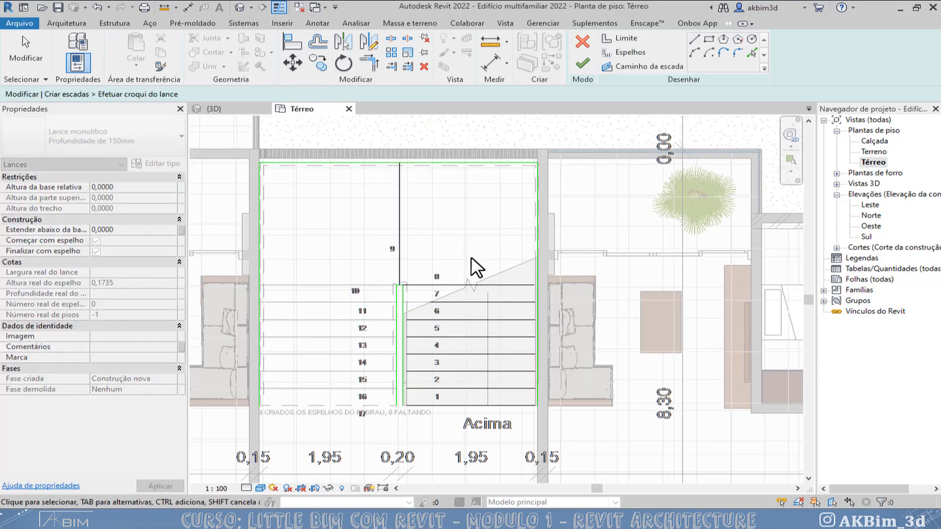
# Mirror the east flight's eight riser lines about the landing's central riser to create the west flight's risers.
pyautogui.moveTo(477, 267); pyautogui.dragTo(441, 431)
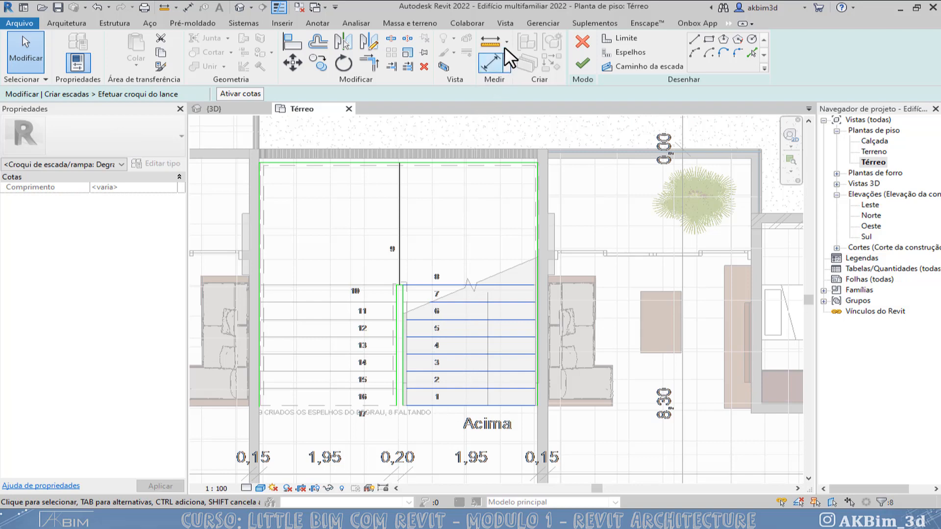
pyautogui.click(344, 42)
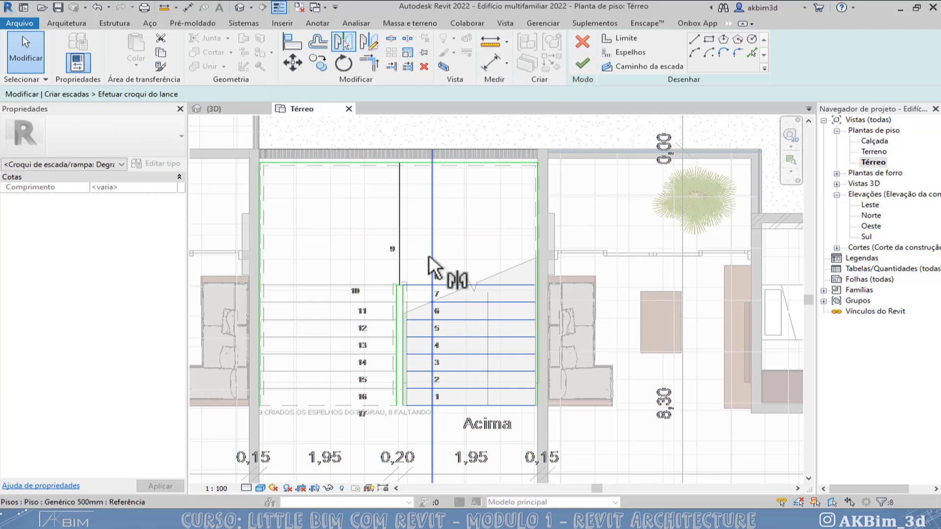
pyautogui.click(399, 232)
pyautogui.press('Escape')
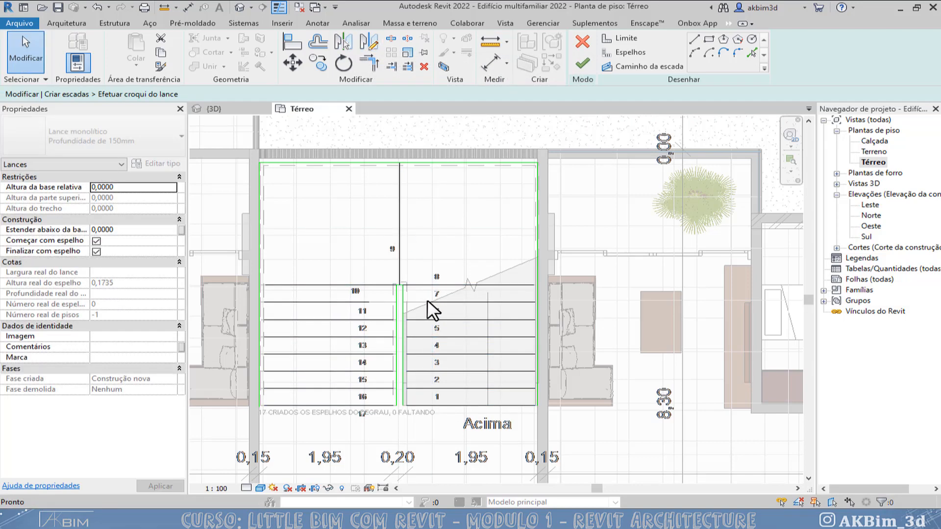
# Extend the shortened seventh riser and its mirrored copy to the boundary lines of the central gap.
pyautogui.click(441, 303)
pyautogui.scroll(3, 442, 303)
pyautogui.moveTo(415, 302); pyautogui.dragTo(365, 301)
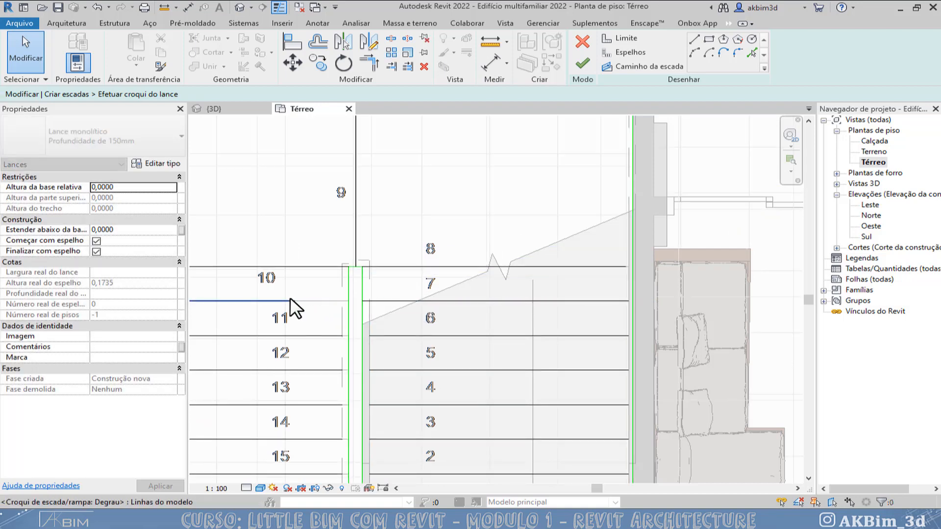
pyautogui.click(293, 301)
pyautogui.moveTo(293, 301); pyautogui.dragTo(347, 299)
pyautogui.scroll(-5, 346, 298)
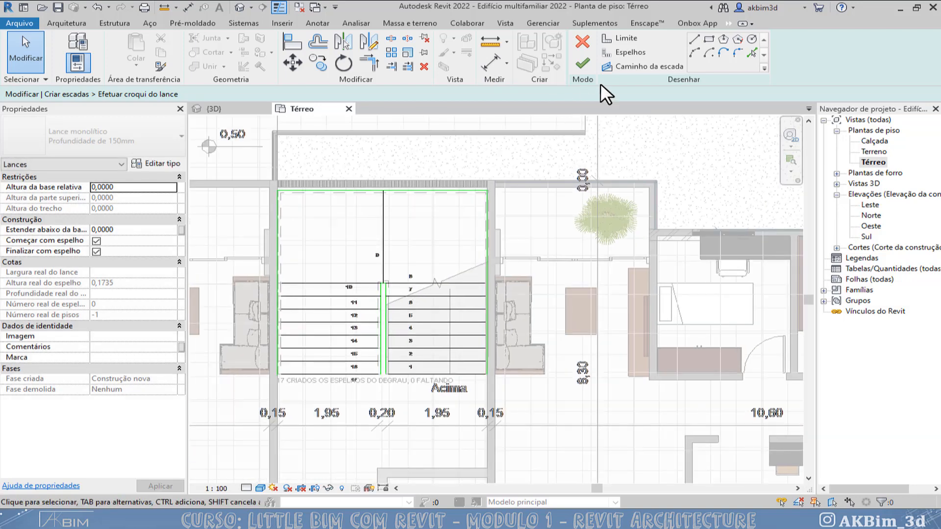
# Draw a U-shaped stair path through the middle of the east flight, landing and west flight, and finish the run sketch.
pyautogui.click(642, 65)
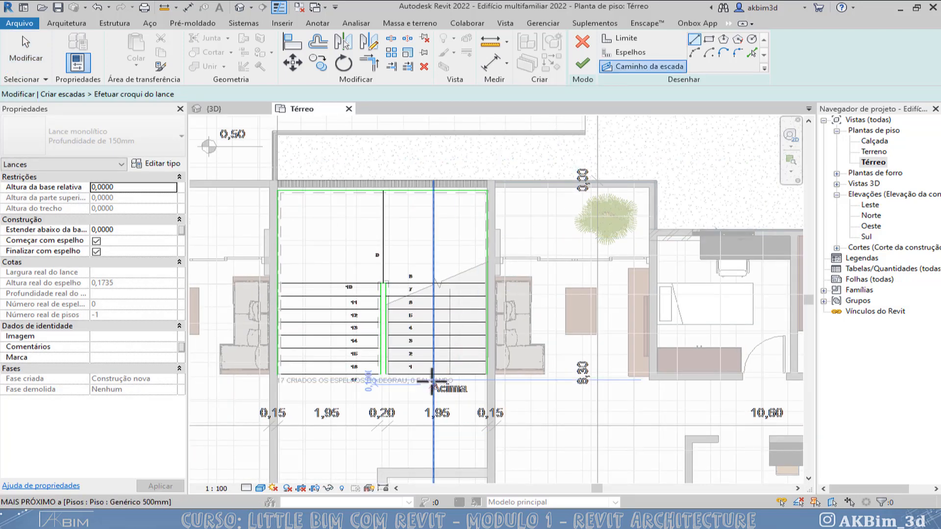
pyautogui.click(435, 373)
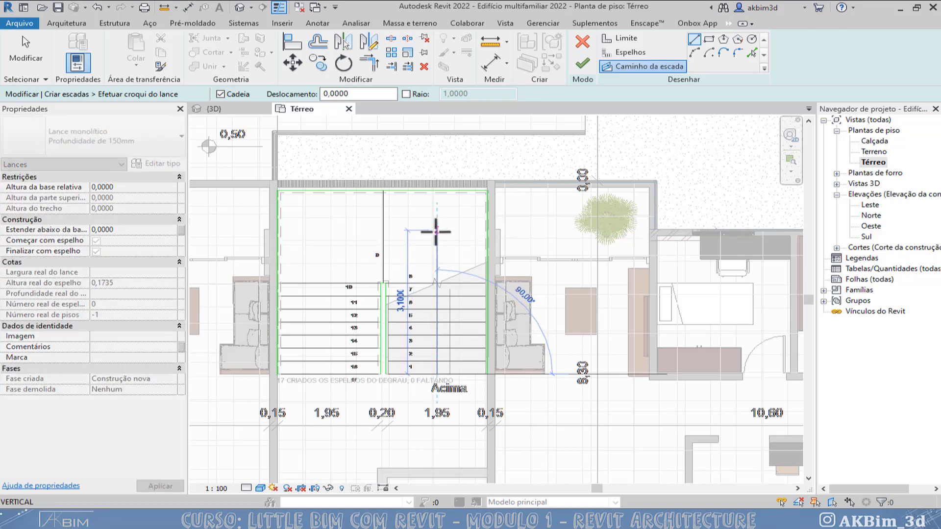
pyautogui.click(331, 231)
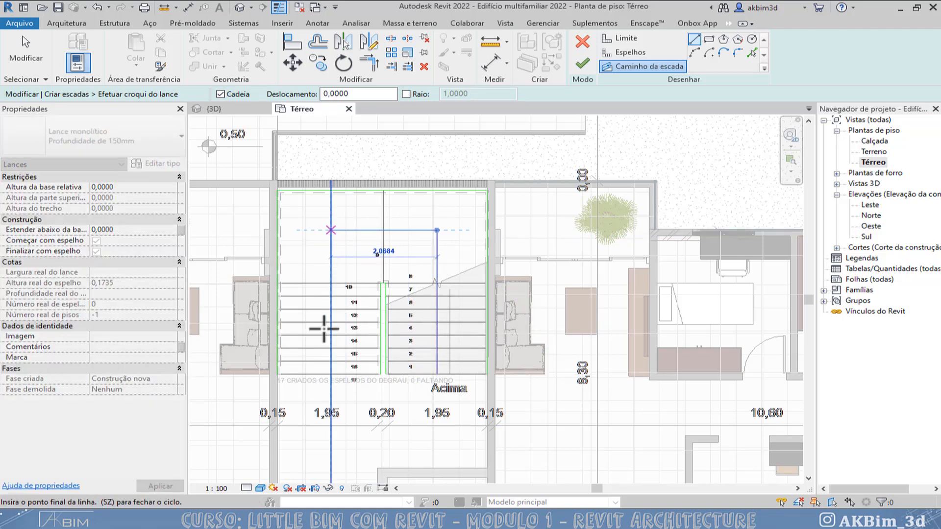
pyautogui.click(329, 374)
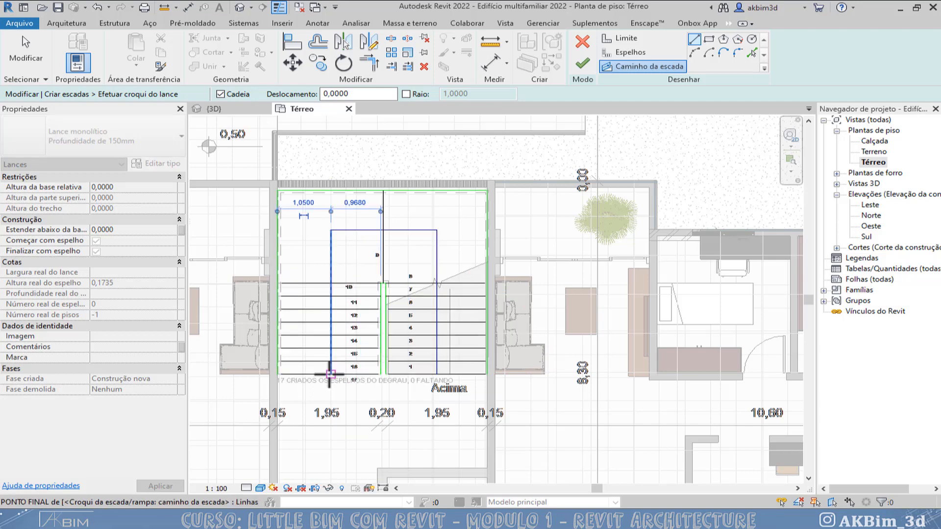
pyautogui.press('Escape')
pyautogui.press('Escape')
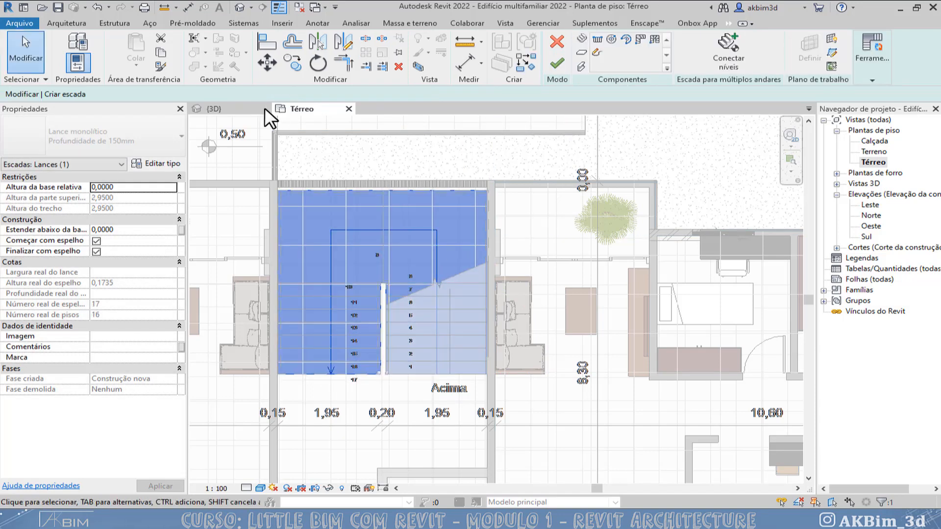
# Inspect the sketched U-shaped run inside the building's stairwell in the 3D view.
pyautogui.click(213, 107)
pyautogui.moveTo(250, 299); pyautogui.dragTo(643, 179, button='middle')
pyautogui.scroll(-6, 550, 236)
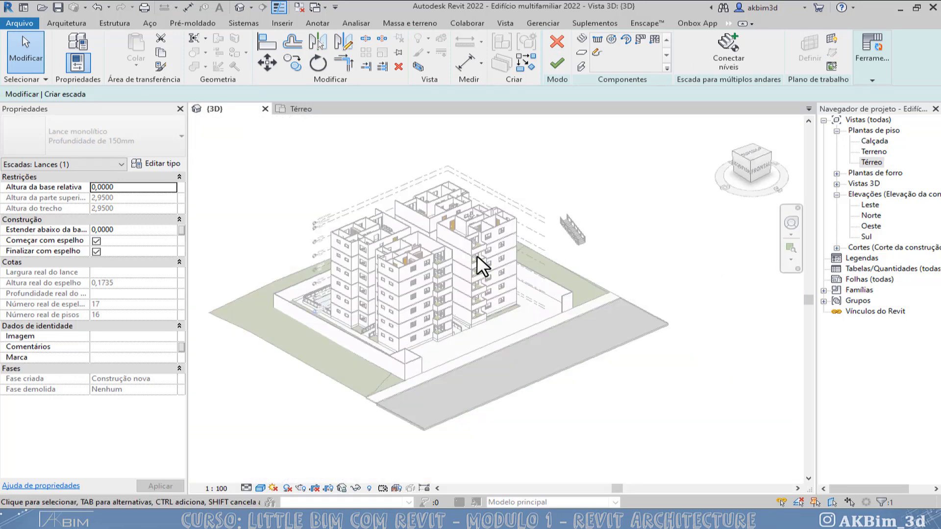
pyautogui.keyDown('shift'); pyautogui.moveTo(477, 255); pyautogui.dragTo(475, 300, button='middle'); pyautogui.keyUp('shift')
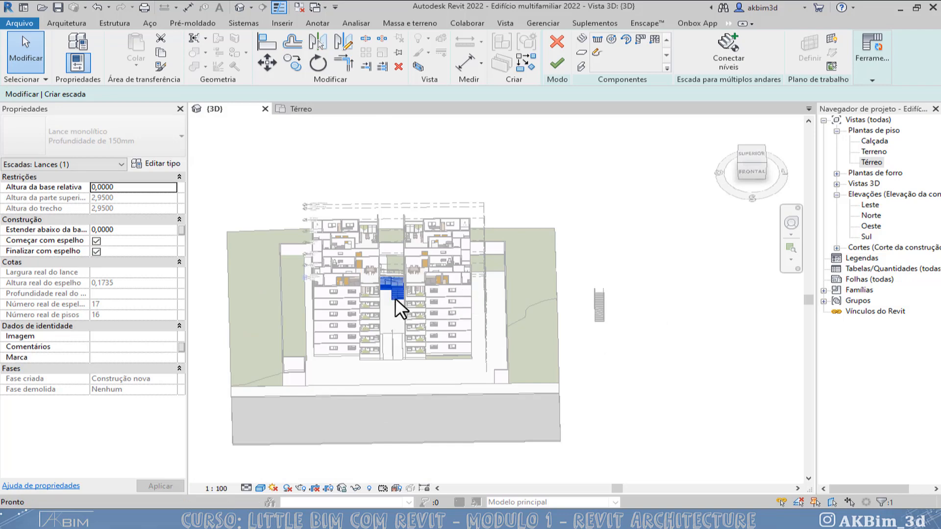
pyautogui.scroll(6, 399, 288)
pyautogui.scroll(2, 400, 290)
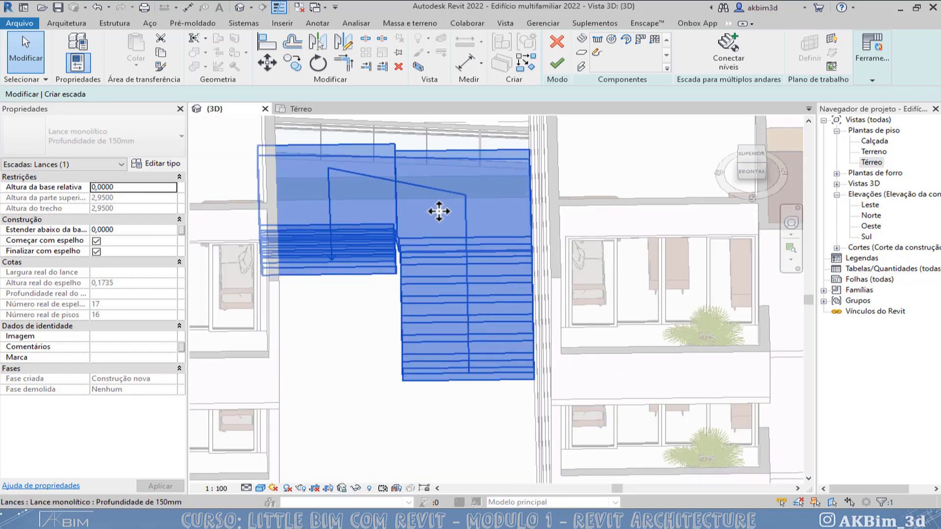
# Temporarily isolate the finished U-shaped stair without its railings in the 3D view, and restore the hidden elements.
pyautogui.keyDown('shift'); pyautogui.moveTo(438, 271); pyautogui.dragTo(435, 299, button='middle'); pyautogui.keyUp('shift')
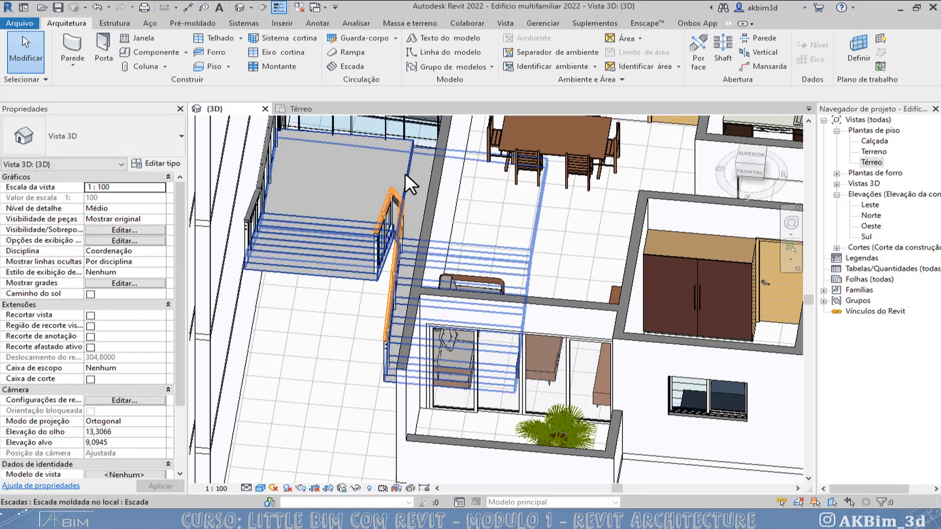
pyautogui.click(405, 172)
pyautogui.press('h')
pyautogui.press('i')
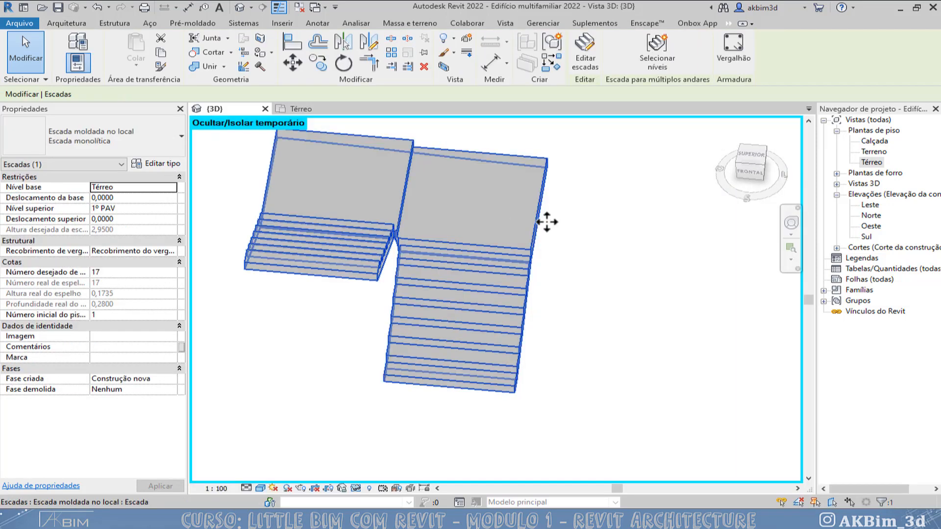
pyautogui.click(605, 221)
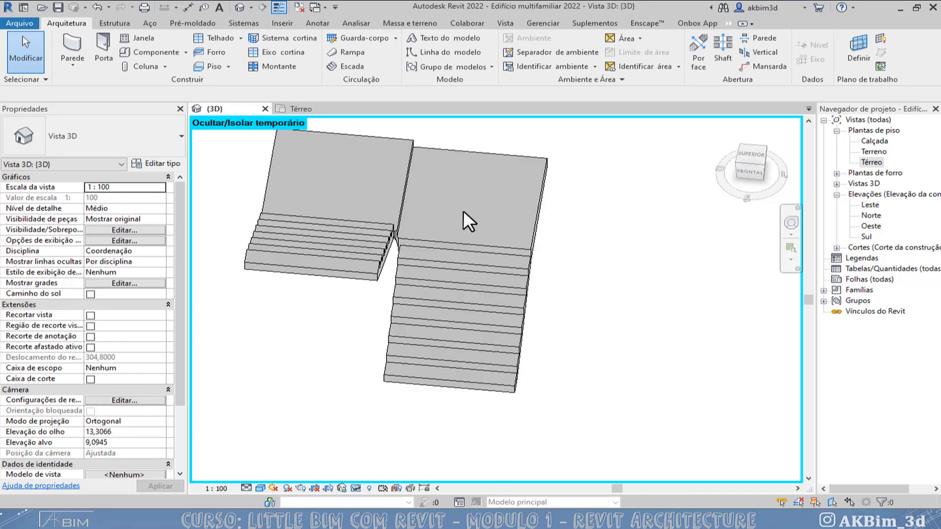
pyautogui.press('h')
pyautogui.press('r')
# Temporarily isolate the U-shaped stair together with its inner and outer railings in the 3D view.
pyautogui.click(387, 174)
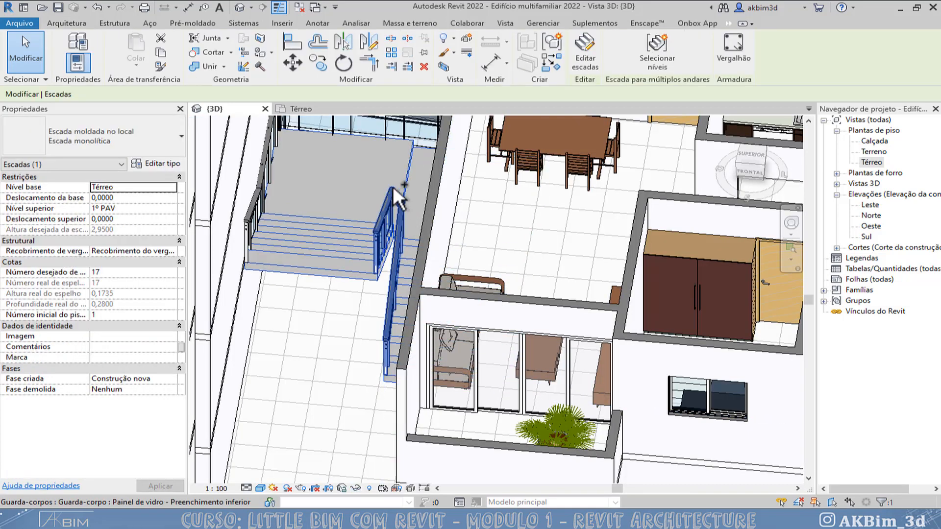
pyautogui.keyDown('ctrl'); pyautogui.click(392, 188); pyautogui.keyUp('ctrl')
pyautogui.keyDown('ctrl'); pyautogui.click(398, 121); pyautogui.keyUp('ctrl')
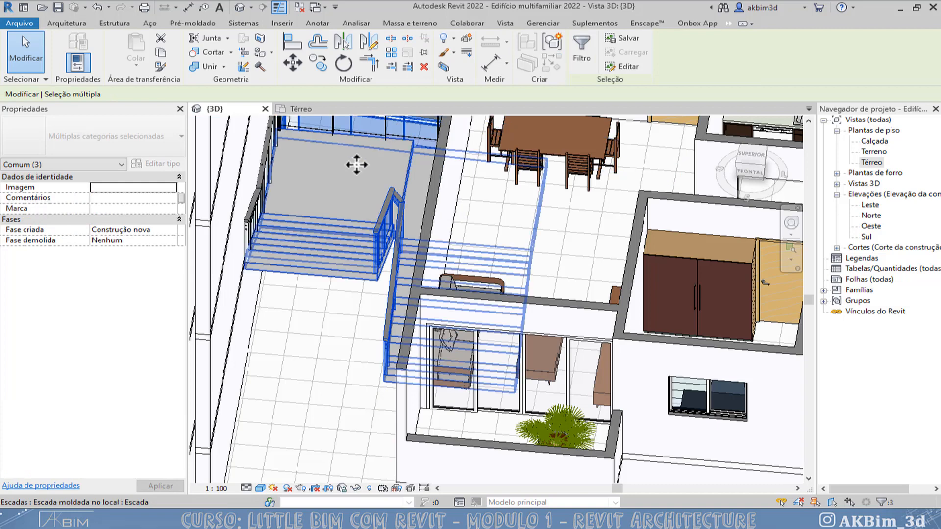
pyautogui.keyDown('ctrl'); pyautogui.click(263, 176); pyautogui.keyUp('ctrl')
pyautogui.scroll(3, 263, 176)
pyautogui.click(265, 196)
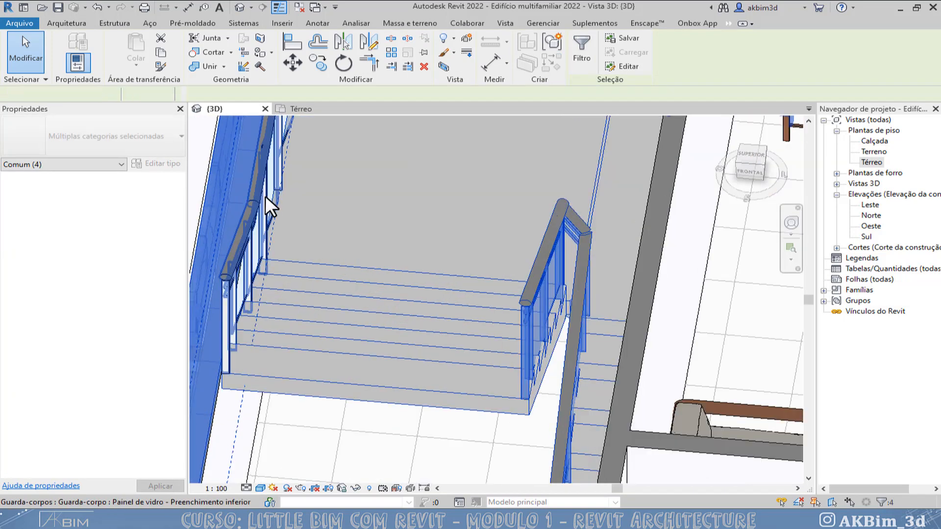
pyautogui.keyDown('ctrl'); pyautogui.click(429, 306); pyautogui.keyUp('ctrl')
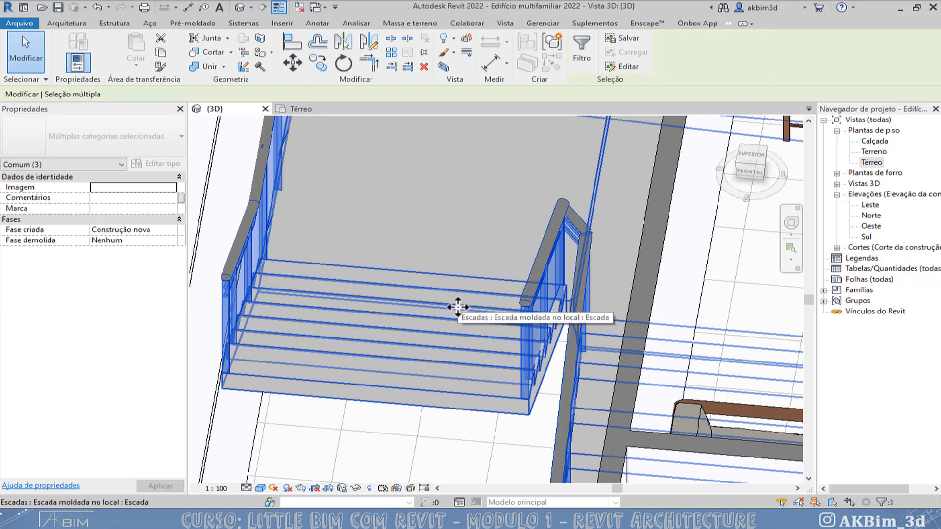
pyautogui.press('h')
pyautogui.press('i')
pyautogui.scroll(-2, 463, 305)
pyautogui.press('Escape')
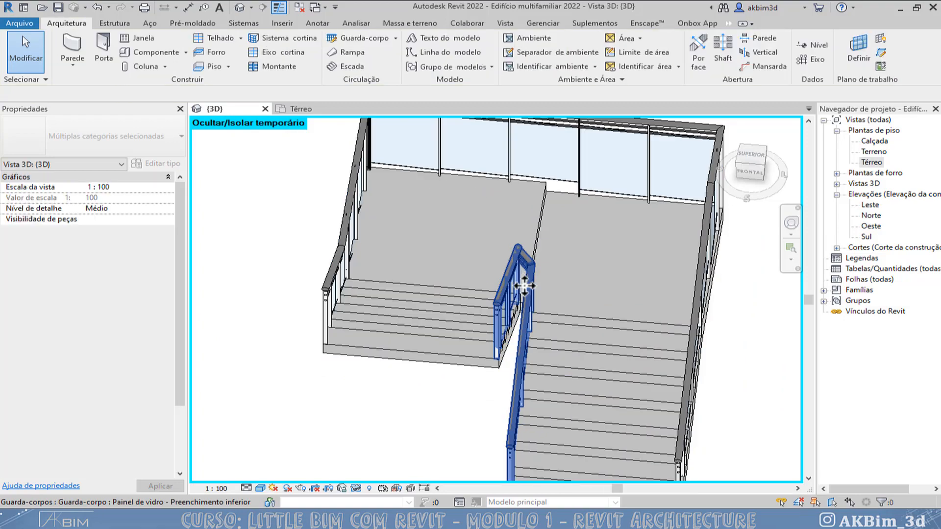
# Change both the outer and inner railings of the U-shaped stair to the 900mm Tubulação type.
pyautogui.scroll(-3, 524, 292)
pyautogui.keyDown('shift'); pyautogui.moveTo(517, 300); pyautogui.dragTo(586, 331, button='middle'); pyautogui.keyUp('shift')
pyautogui.scroll(2, 449, 429)
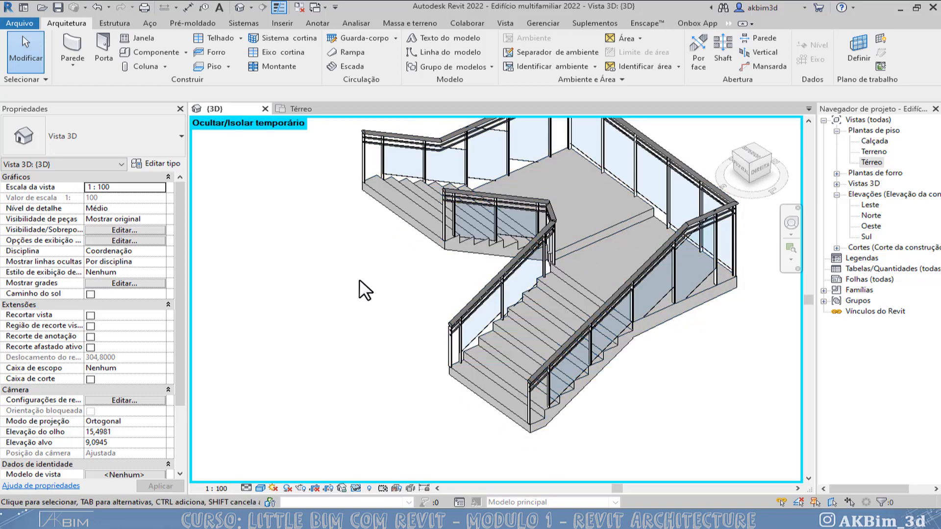
pyautogui.moveTo(360, 281)
pyautogui.keyDown('shift'); pyautogui.mouseDown(button='middle')
pyautogui.moveTo(529, 307)
pyautogui.moveTo(564, 277)
pyautogui.moveTo(362, 265)
pyautogui.mouseUp(button='middle'); pyautogui.keyUp('shift')
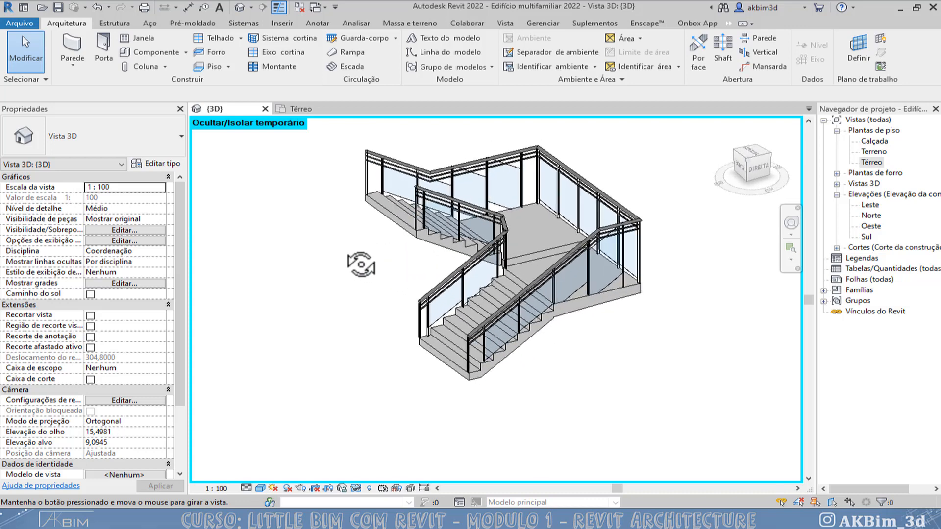
pyautogui.scroll(2, 489, 181)
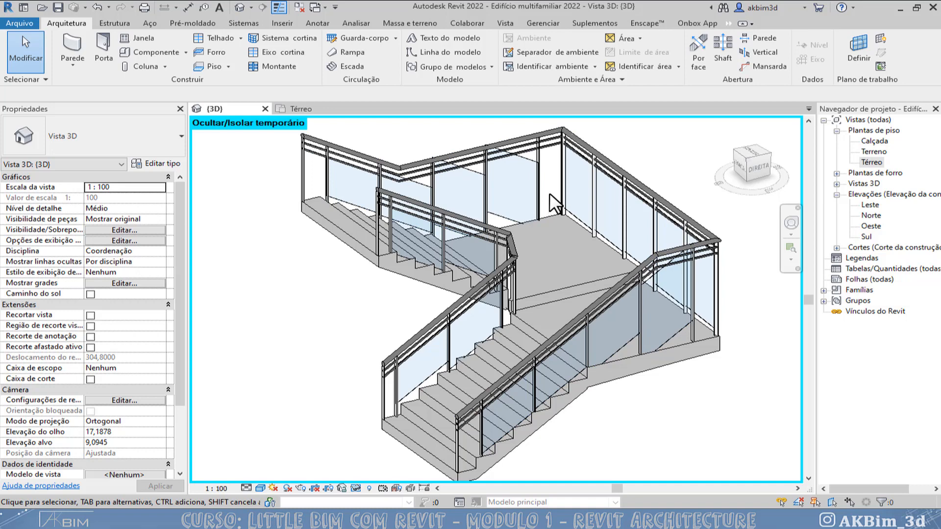
pyautogui.click(676, 277)
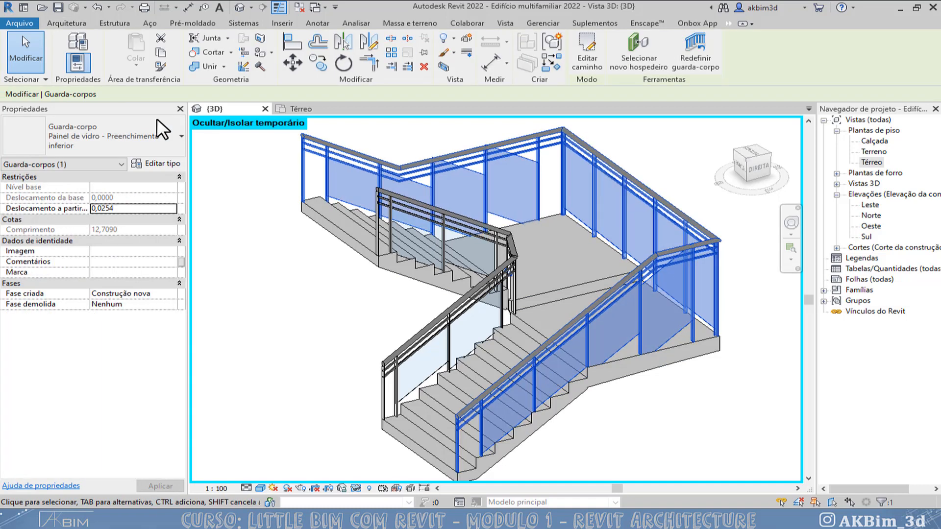
pyautogui.click(133, 128)
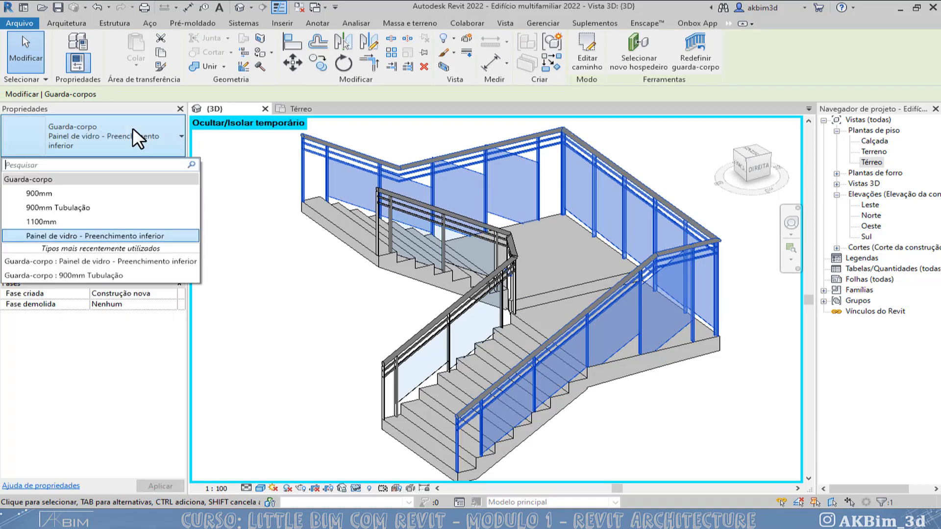
pyautogui.click(126, 208)
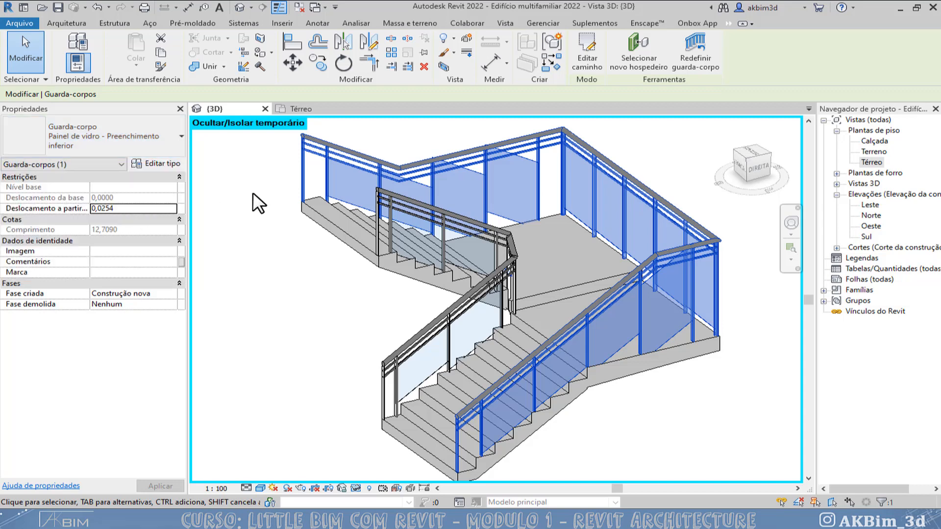
pyautogui.click(448, 223)
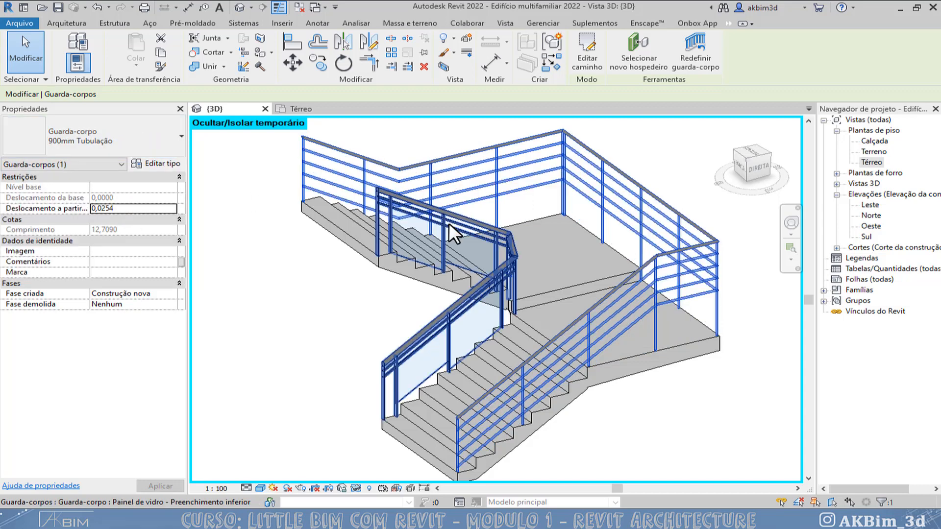
pyautogui.click(120, 136)
pyautogui.click(93, 208)
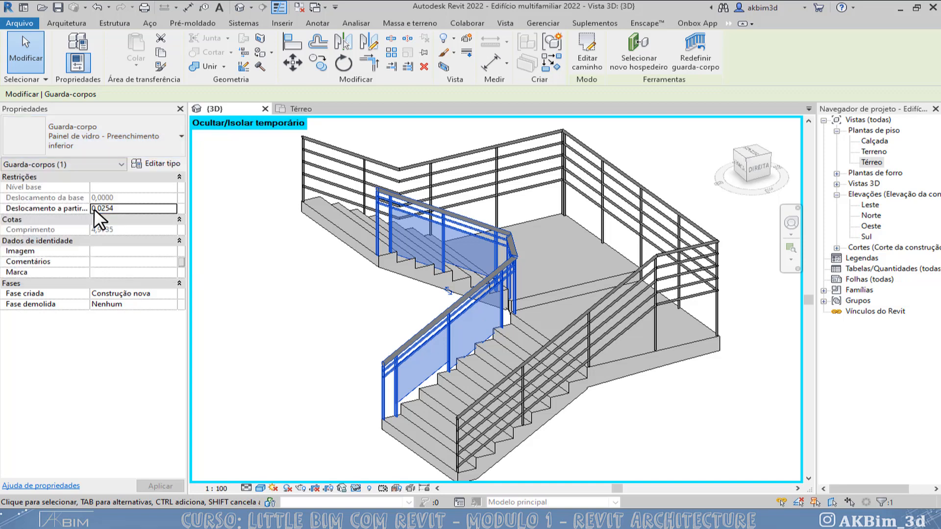
pyautogui.click(234, 272)
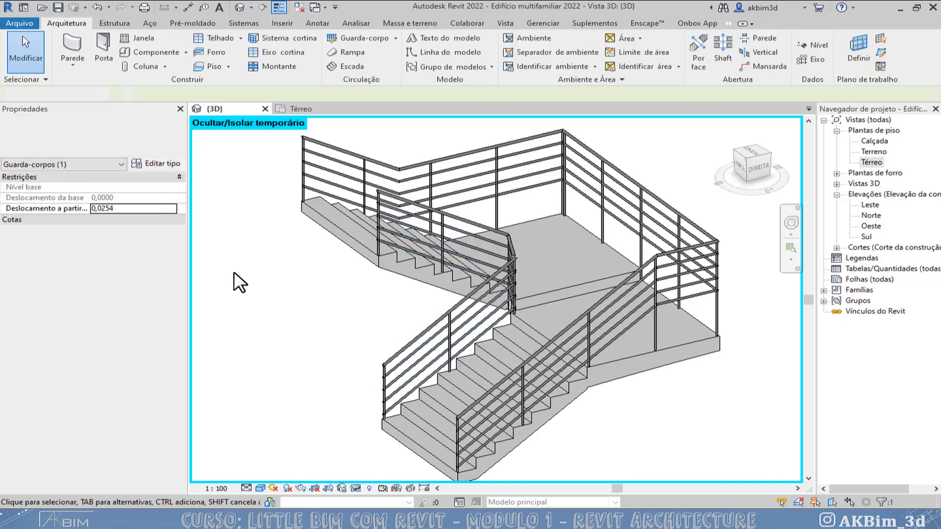
# Examine the isolated stair's flights, landing and tubular railings from several sides.
pyautogui.scroll(-2, 282, 252)
pyautogui.keyDown('shift'); pyautogui.moveTo(282, 252); pyautogui.dragTo(494, 281, button='middle'); pyautogui.keyUp('shift')
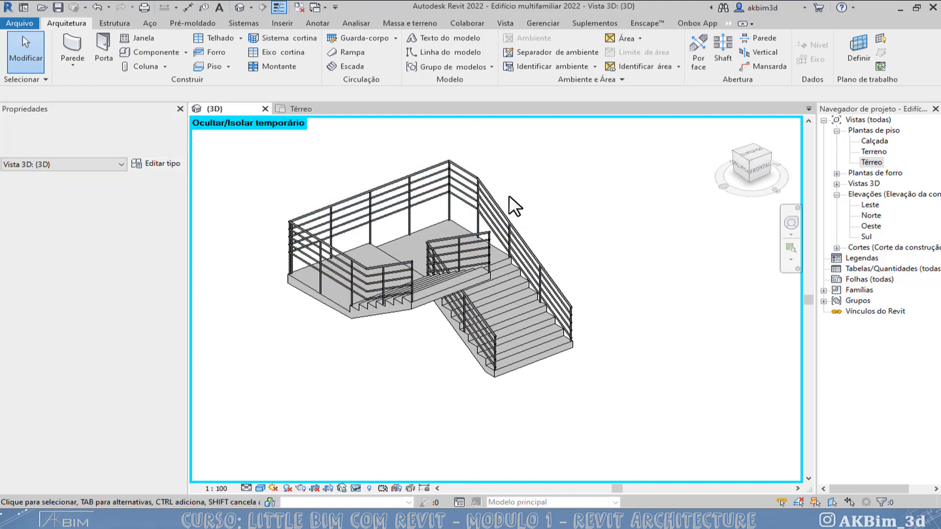
pyautogui.scroll(3, 304, 245)
pyautogui.scroll(-4, 409, 279)
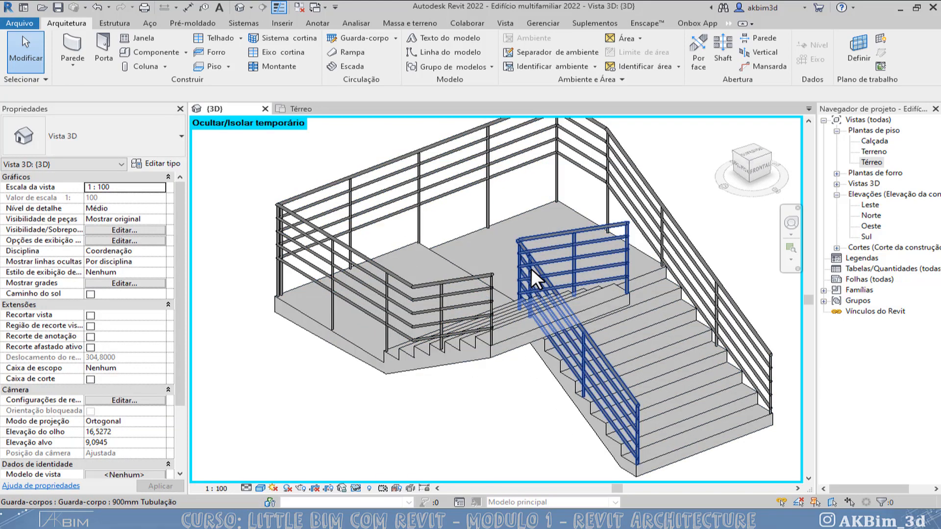
pyautogui.moveTo(409, 281)
pyautogui.keyDown('shift'); pyautogui.mouseDown(button='middle')
pyautogui.moveTo(416, 288)
pyautogui.moveTo(301, 290)
pyautogui.moveTo(406, 288)
pyautogui.mouseUp(button='middle'); pyautogui.keyUp('shift')
pyautogui.scroll(4, 547, 213)
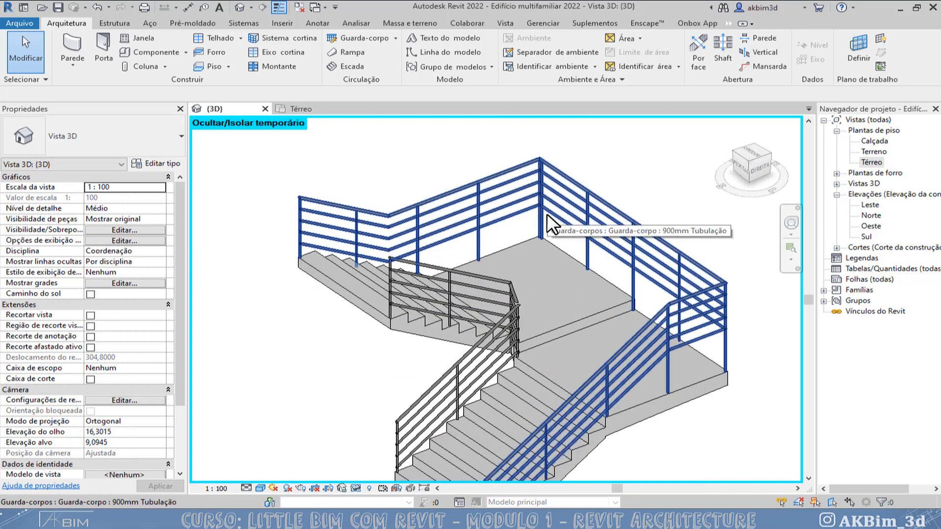
pyautogui.scroll(-4, 547, 214)
pyautogui.keyDown('shift'); pyautogui.moveTo(547, 214); pyautogui.dragTo(530, 259, button='middle'); pyautogui.keyUp('shift')
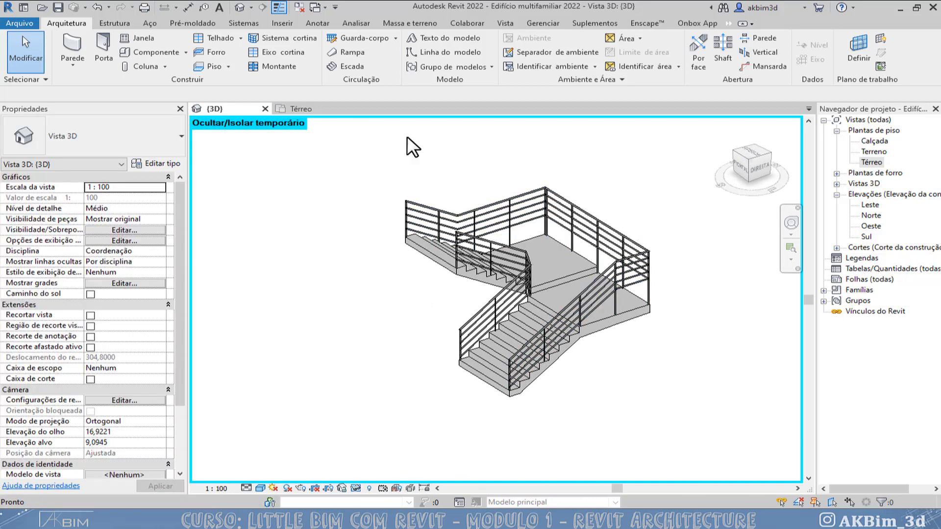
# Check the U-shaped stair's placement within the whole building in the Térreo floor plan.
pyautogui.click(313, 108)
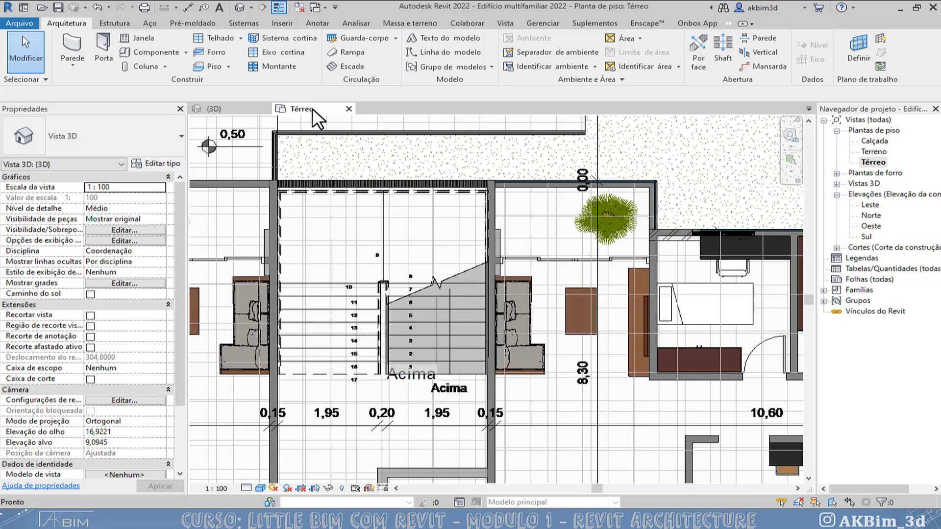
pyautogui.scroll(-2, 407, 257)
pyautogui.scroll(-3, 406, 256)
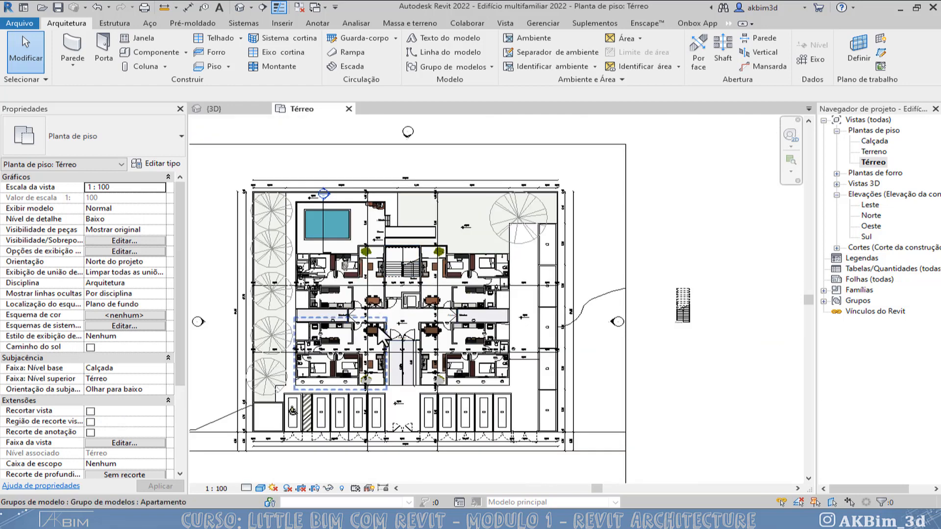
pyautogui.scroll(2, 444, 172)
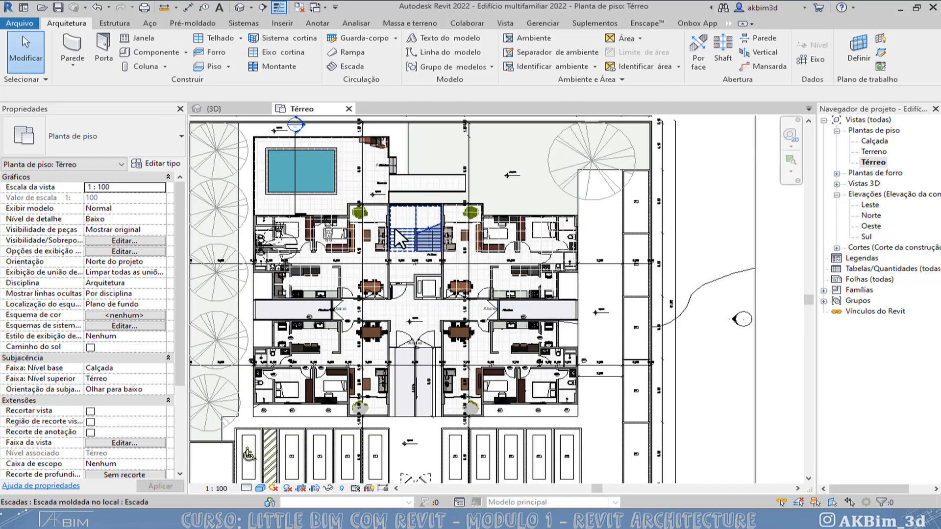
# Restore the full building in the 3D view and delete the loose stair standing outside the site.
pyautogui.click(218, 108)
pyautogui.scroll(-5, 400, 275)
pyautogui.keyDown('shift'); pyautogui.moveTo(410, 276); pyautogui.dragTo(457, 314, button='middle'); pyautogui.keyUp('shift')
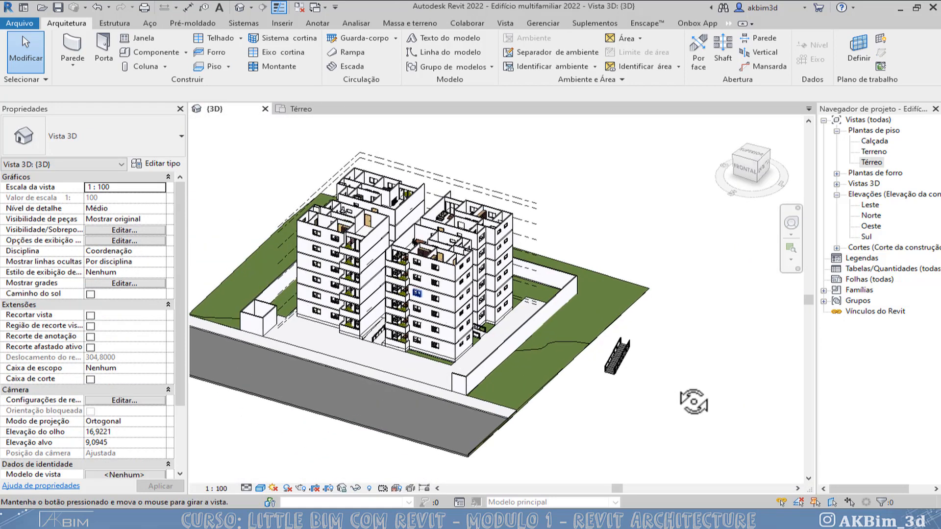
pyautogui.moveTo(676, 408); pyautogui.dragTo(605, 336)
pyautogui.press('Delete')
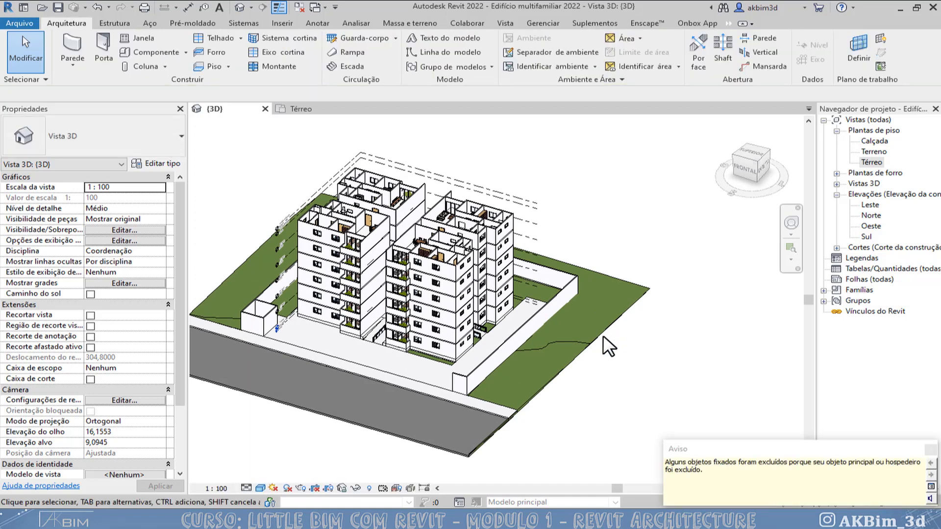
# Save the project and dismiss the warning about the deleted pinned objects.
pyautogui.click(58, 8)
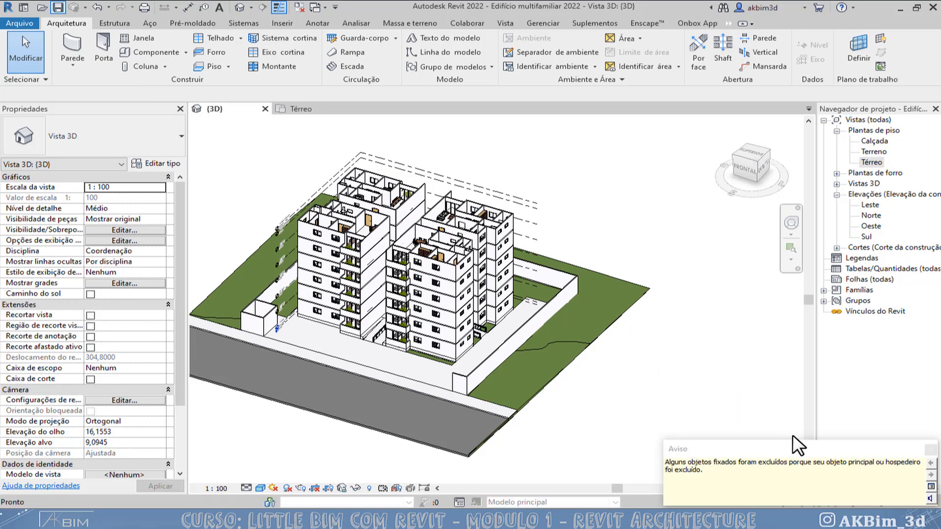
pyautogui.click(932, 450)
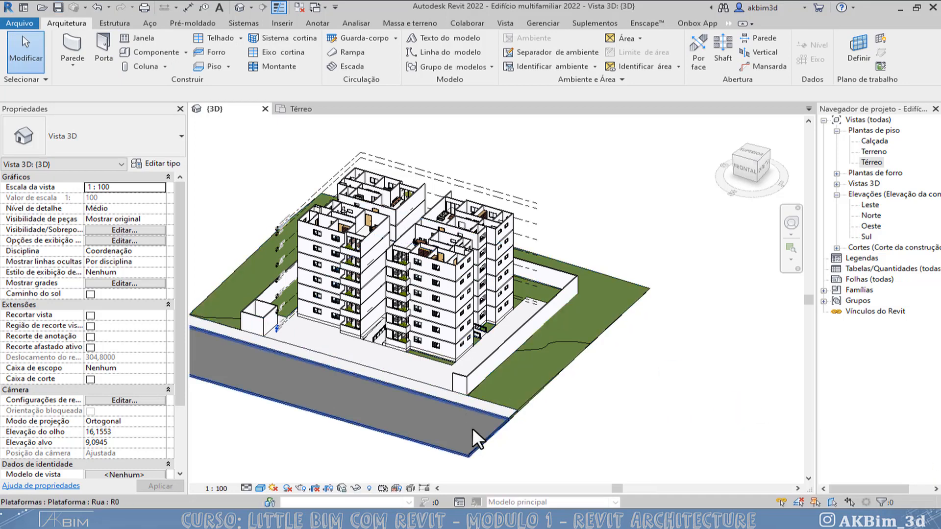
pyautogui.moveTo(581, 199); pyautogui.dragTo(630, 227, button='middle')
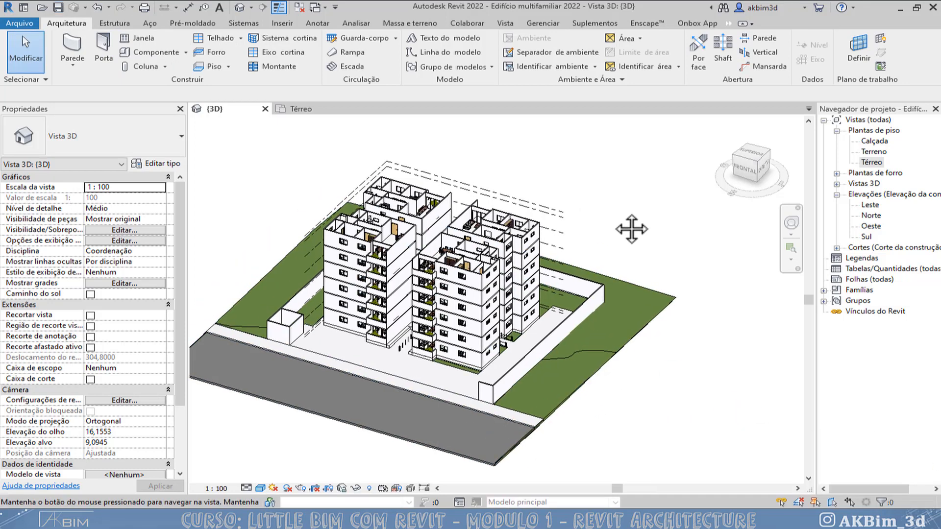